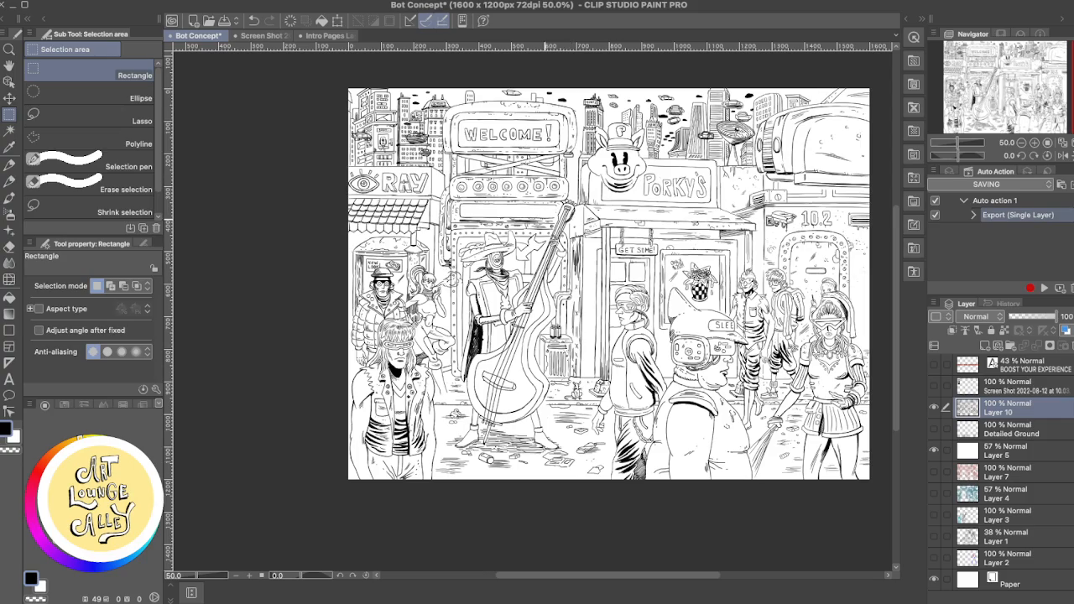
- Examine the inked street scene from the WELCOME! sign to the foreground crowd, up close and as a whole
{"action": "left_click_drag", "start_coordinate": [465, 272], "coordinate": [449, 288]}
{"action": "scroll", "coordinate": [453, 283], "scroll_direction": "up", "scroll_amount": 2}
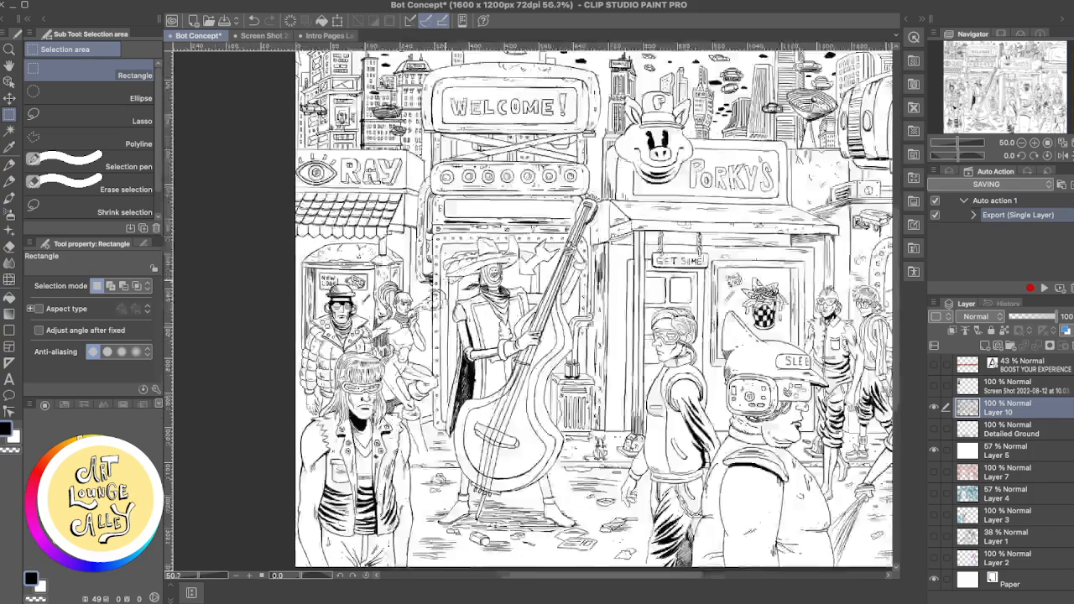
{"action": "scroll", "coordinate": [453, 284], "scroll_direction": "down", "scroll_amount": 2}
{"action": "scroll", "coordinate": [453, 283], "scroll_direction": "up", "scroll_amount": 1}
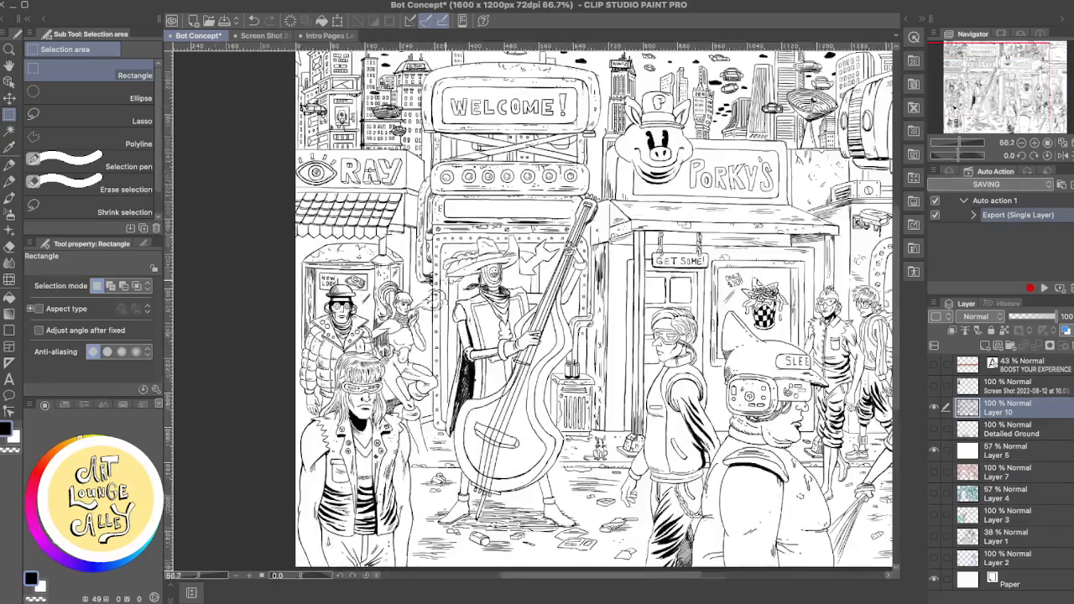
{"action": "scroll", "coordinate": [453, 284], "scroll_direction": "down", "scroll_amount": 1}
{"action": "left_click_drag", "start_coordinate": [607, 220], "coordinate": [584, 231]}
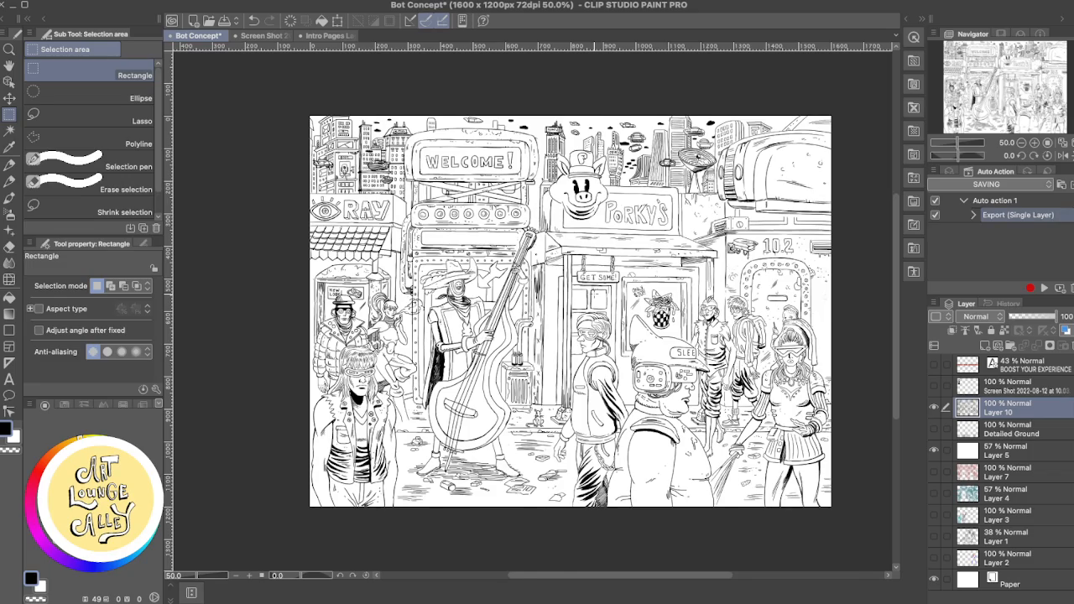
{"action": "scroll", "coordinate": [598, 293], "scroll_direction": "up", "scroll_amount": 1}
{"action": "left_click_drag", "start_coordinate": [475, 301], "coordinate": [477, 231]}
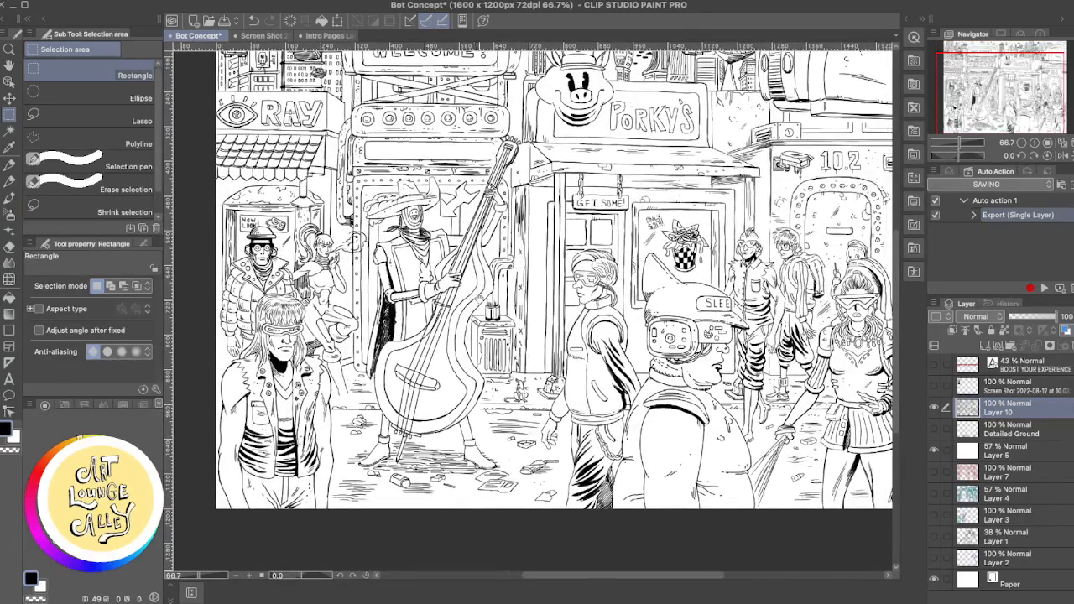
{"action": "left_click_drag", "start_coordinate": [518, 295], "coordinate": [494, 361]}
{"action": "scroll", "coordinate": [494, 369], "scroll_direction": "down", "scroll_amount": 1}
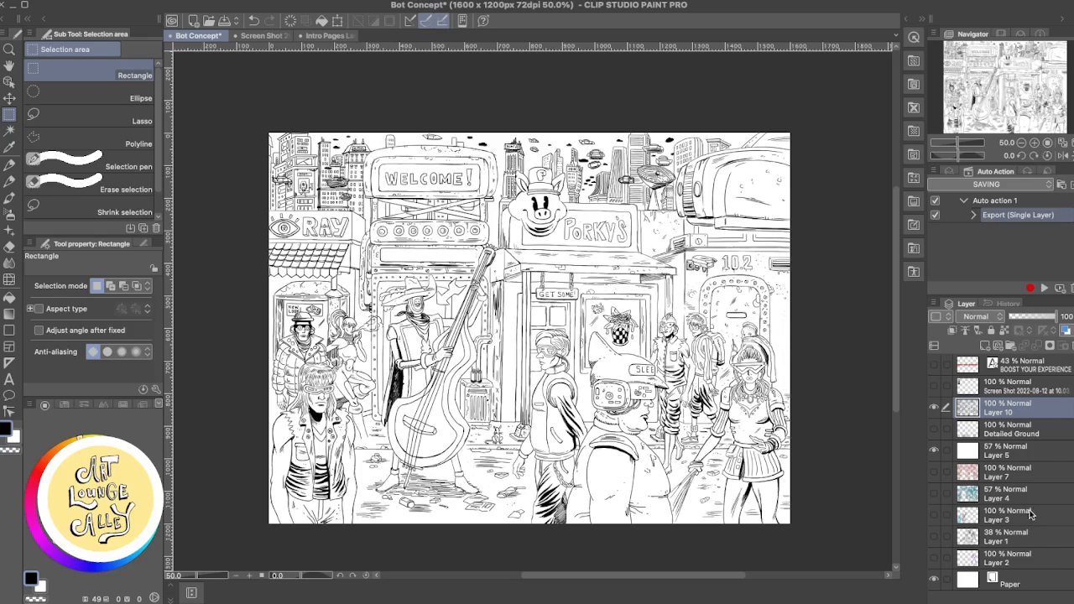
- Switch the Detailed Ground layer on and off repeatedly to compare the street with and without ground texture, leaving it hidden
{"action": "left_click", "coordinate": [934, 430]}
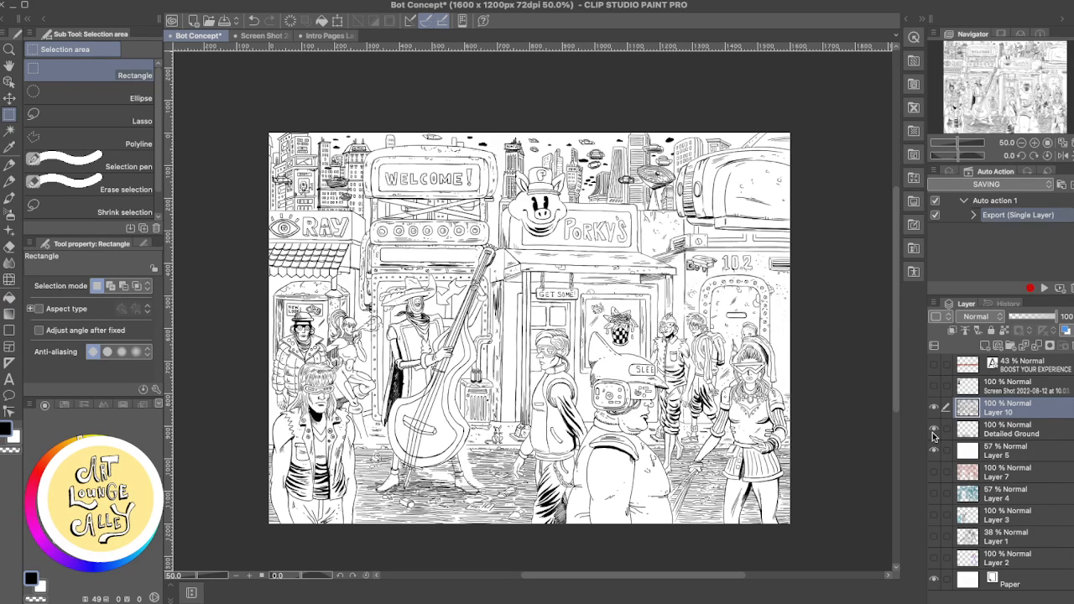
{"action": "left_click", "coordinate": [933, 429]}
{"action": "left_click", "coordinate": [933, 430]}
{"action": "left_click", "coordinate": [933, 430]}
{"action": "left_click", "coordinate": [933, 429]}
{"action": "left_click", "coordinate": [935, 430]}
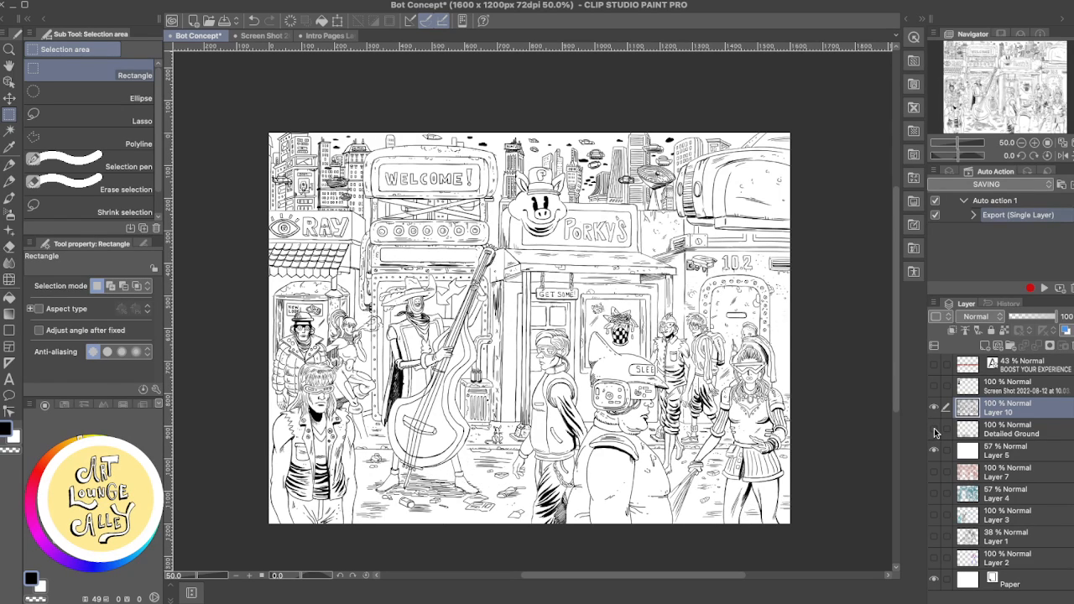
{"action": "left_click", "coordinate": [934, 430]}
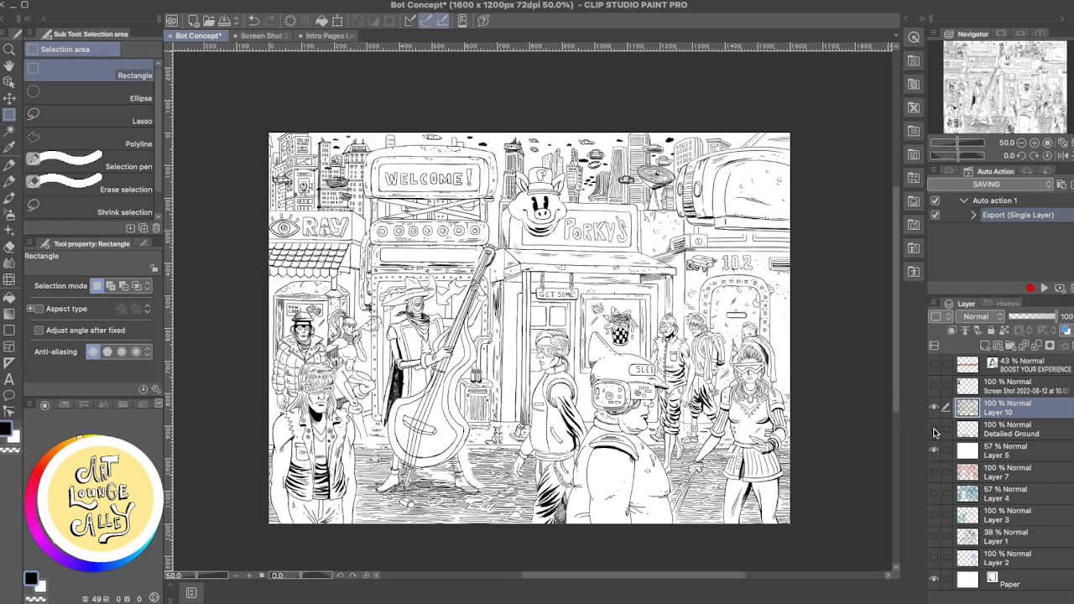
{"action": "left_click", "coordinate": [934, 431]}
{"action": "left_click", "coordinate": [934, 430]}
{"action": "left_click", "coordinate": [933, 430]}
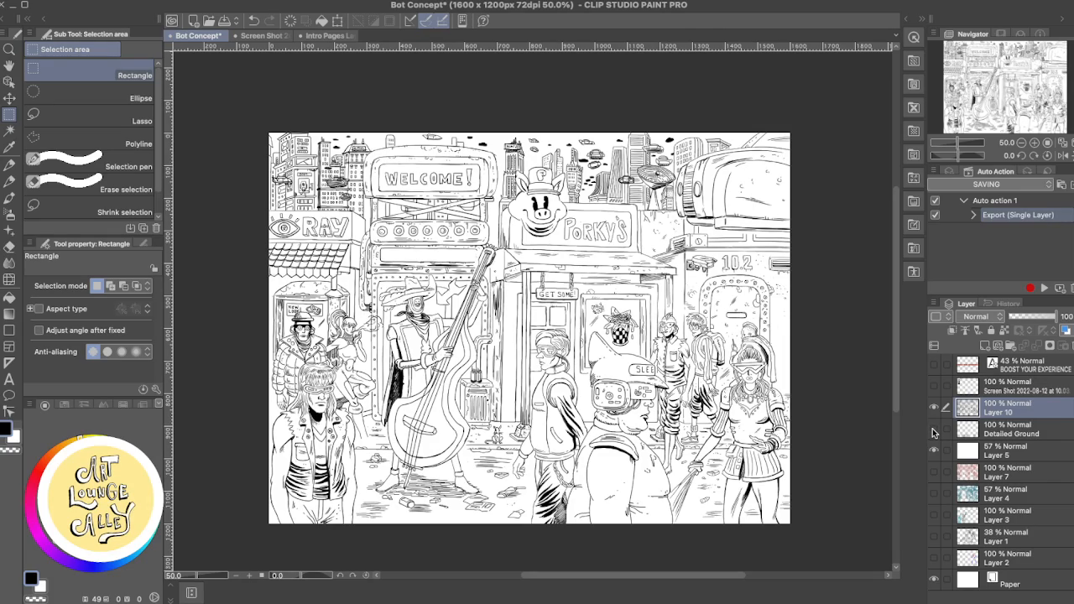
- Touch up the linework around the Porky's storefront with the Mechanical Pencil, undoing the unwanted stroke
{"action": "left_click_drag", "start_coordinate": [559, 376], "coordinate": [618, 369]}
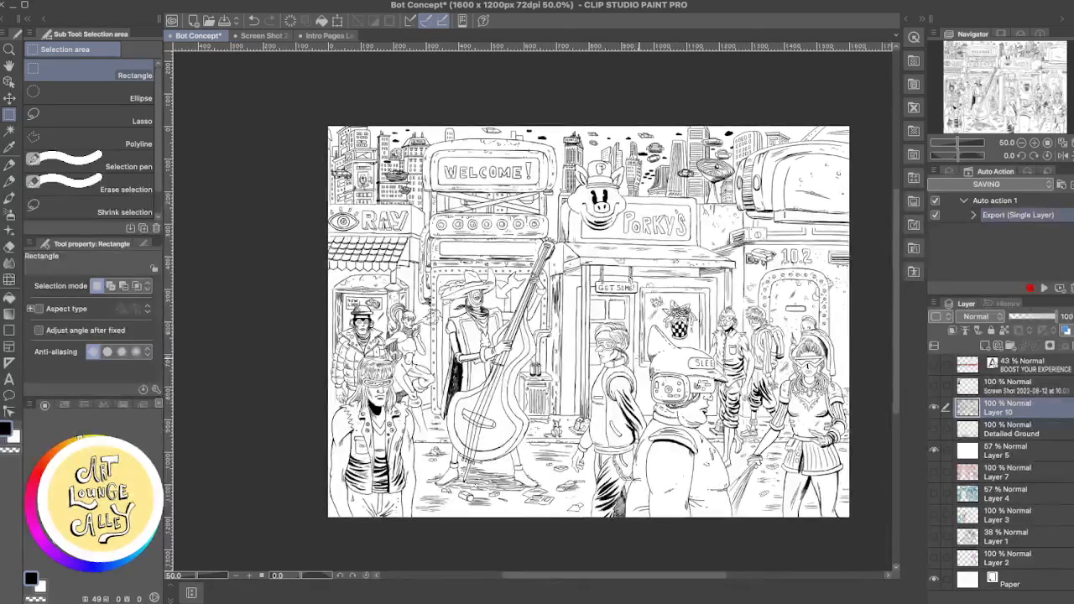
{"action": "scroll", "coordinate": [637, 358], "scroll_direction": "up", "scroll_amount": 2}
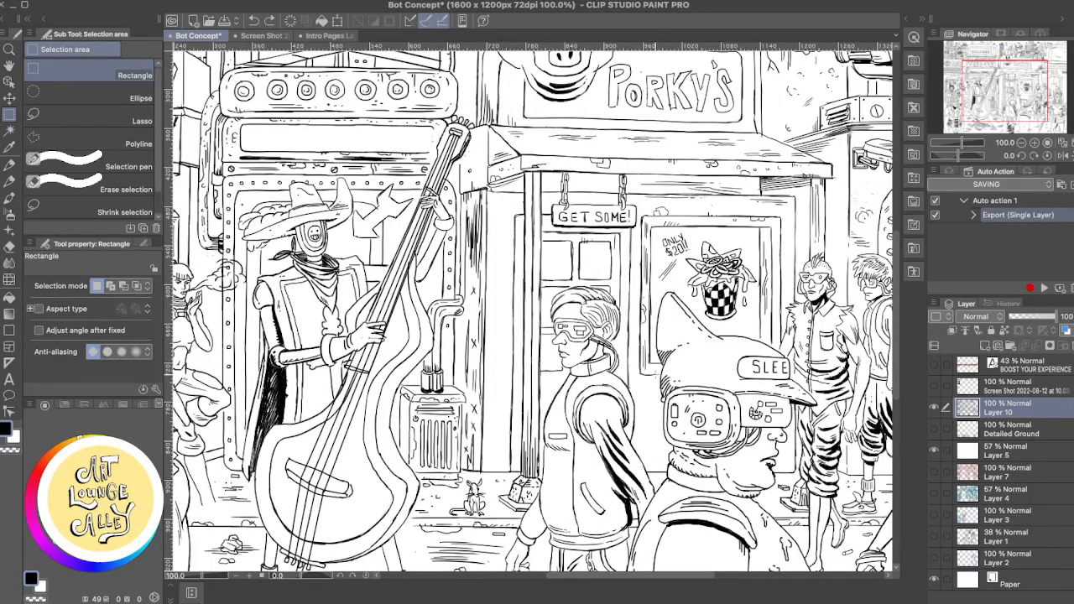
{"action": "key", "text": "p"}
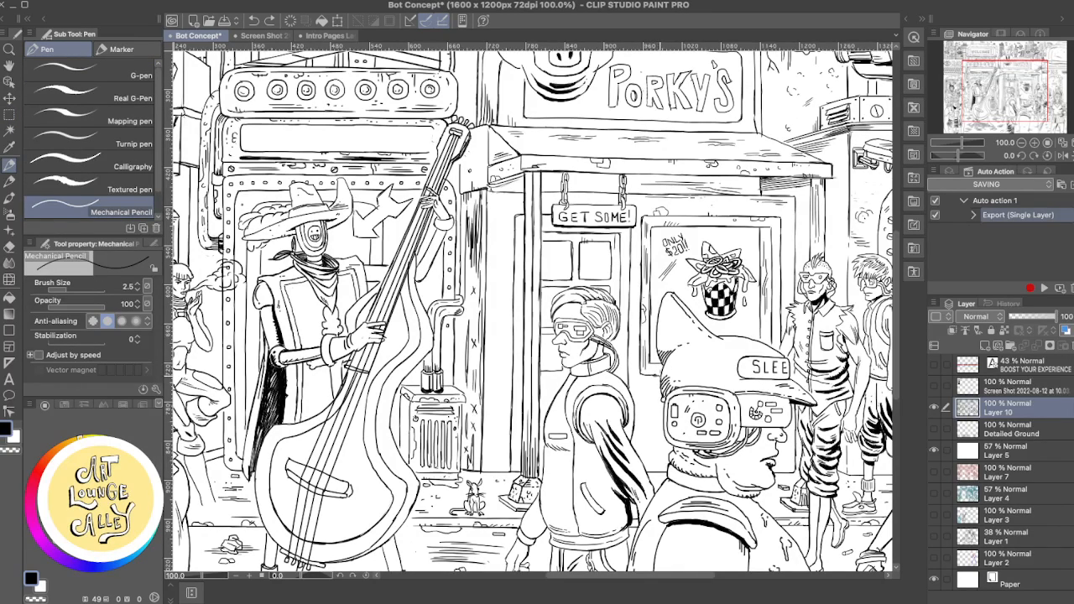
{"action": "mouse_move", "coordinate": [643, 373]}
{"action": "left_mouse_down"}
{"action": "mouse_move", "coordinate": [663, 377]}
{"action": "mouse_move", "coordinate": [621, 319]}
{"action": "mouse_move", "coordinate": [592, 360]}
{"action": "left_mouse_up"}
{"action": "key", "text": "ctrl+z"}
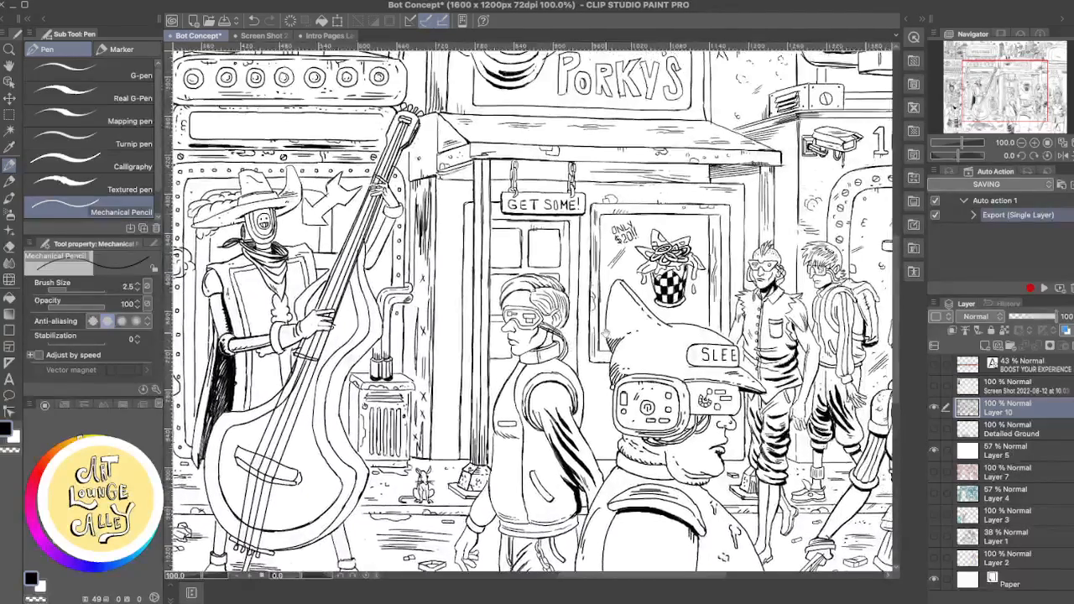
{"action": "scroll", "coordinate": [727, 319], "scroll_direction": "up", "scroll_amount": 2}
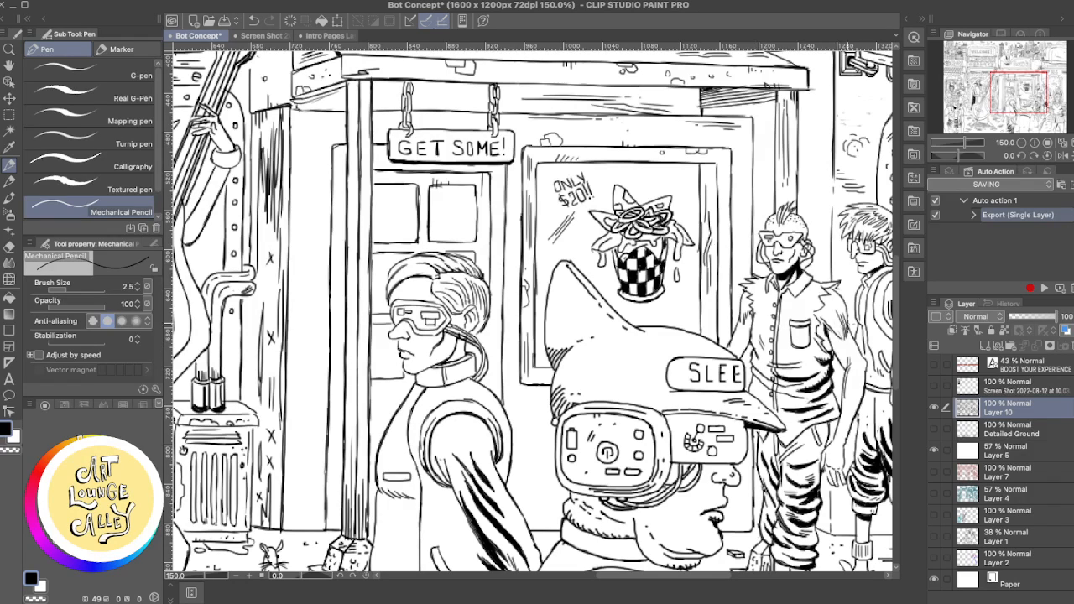
{"action": "scroll", "coordinate": [778, 436], "scroll_direction": "down", "scroll_amount": 3}
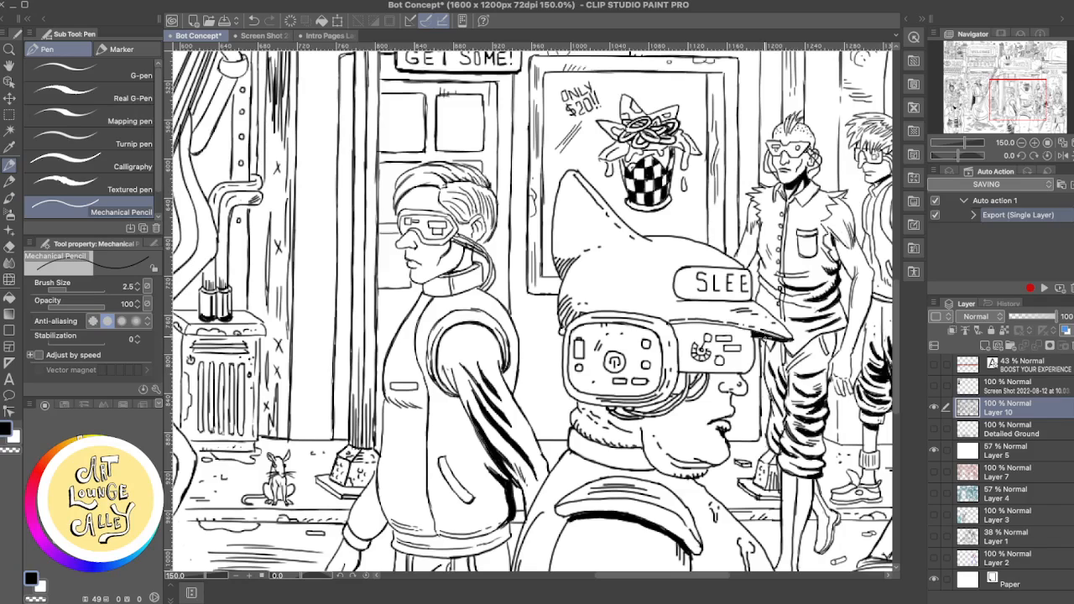
- Refine the edge of the SLEE label on the foreground man's cap with the Mechanical Pencil and Rough eraser
{"action": "key", "text": "e"}
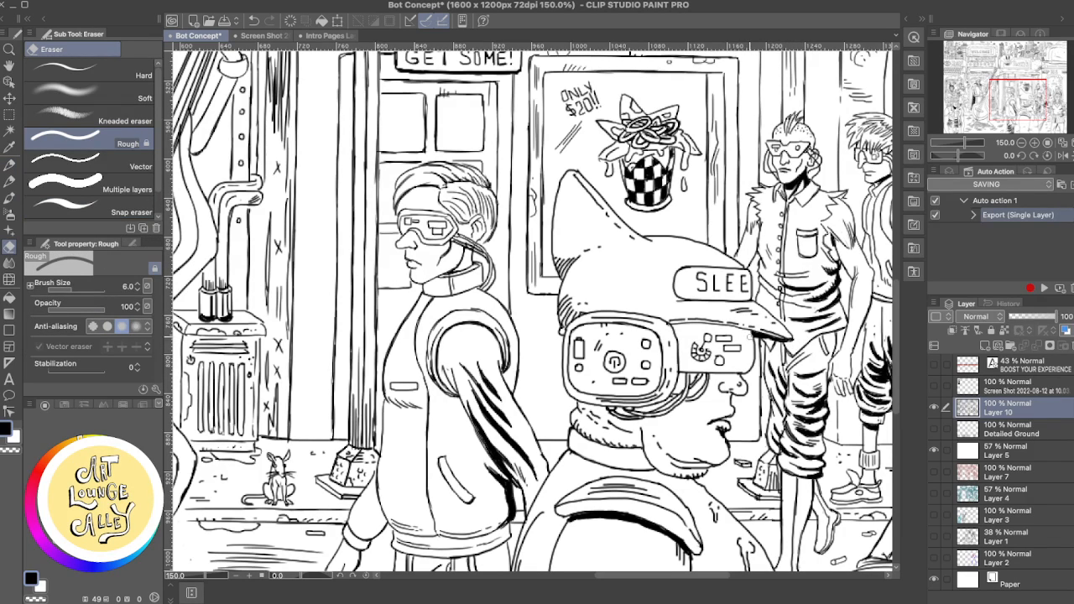
{"action": "left_click_drag", "start_coordinate": [777, 410], "coordinate": [721, 316]}
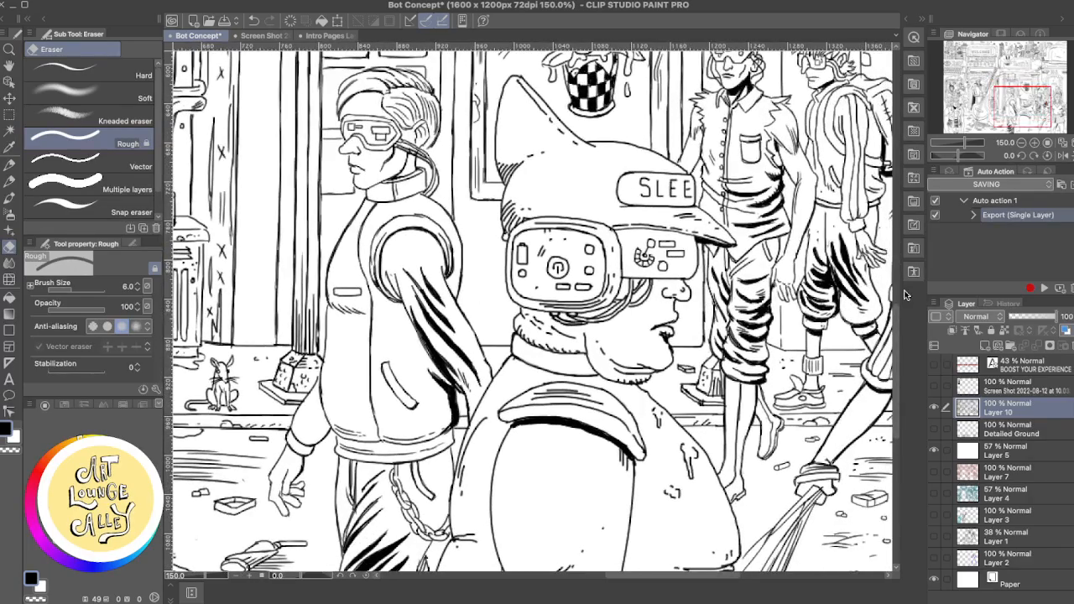
{"action": "key", "text": "super+minus"}
{"action": "key", "text": "super+minus"}
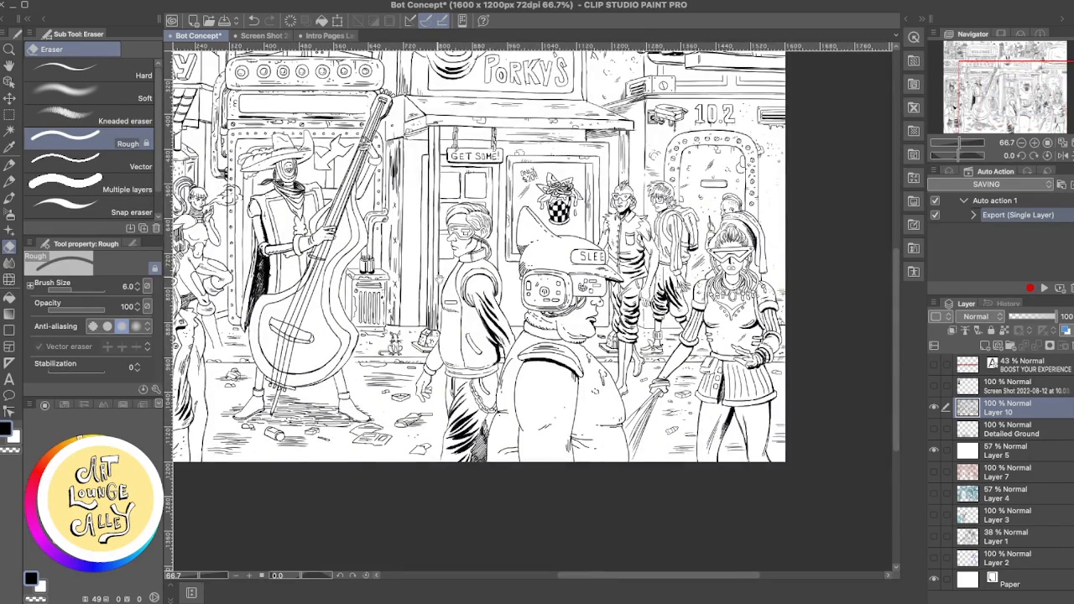
{"action": "left_click_drag", "start_coordinate": [436, 276], "coordinate": [554, 339]}
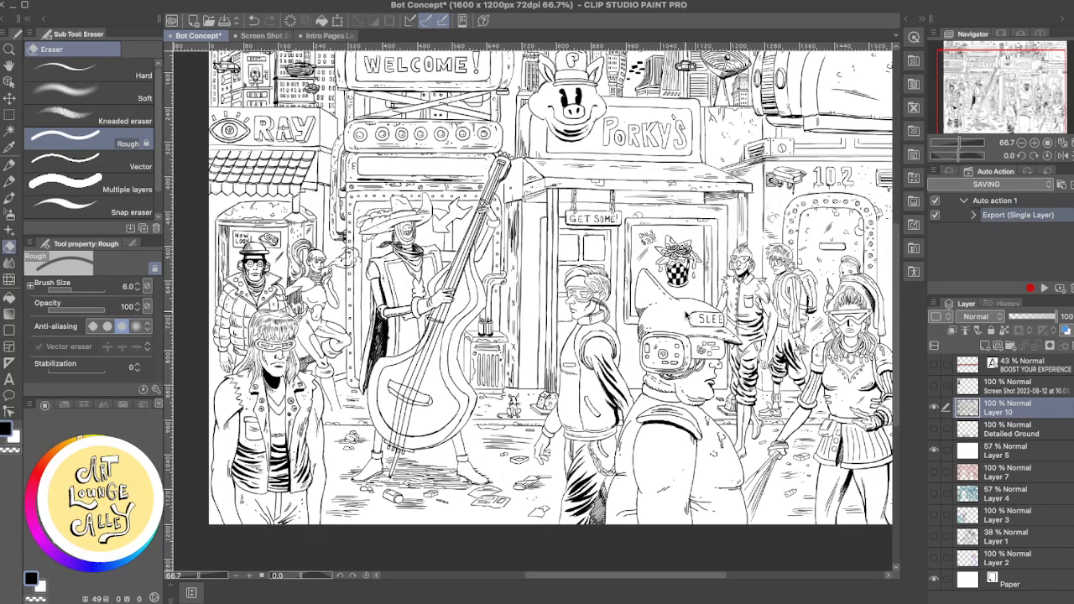
{"action": "scroll", "coordinate": [686, 315], "scroll_direction": "up", "scroll_amount": 2}
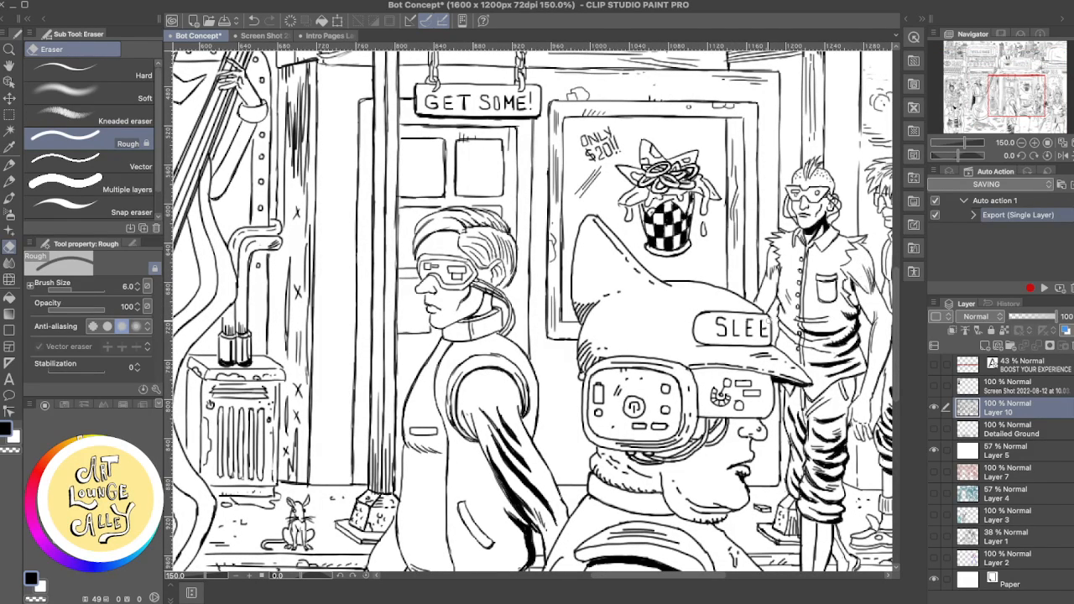
{"action": "key", "text": "p"}
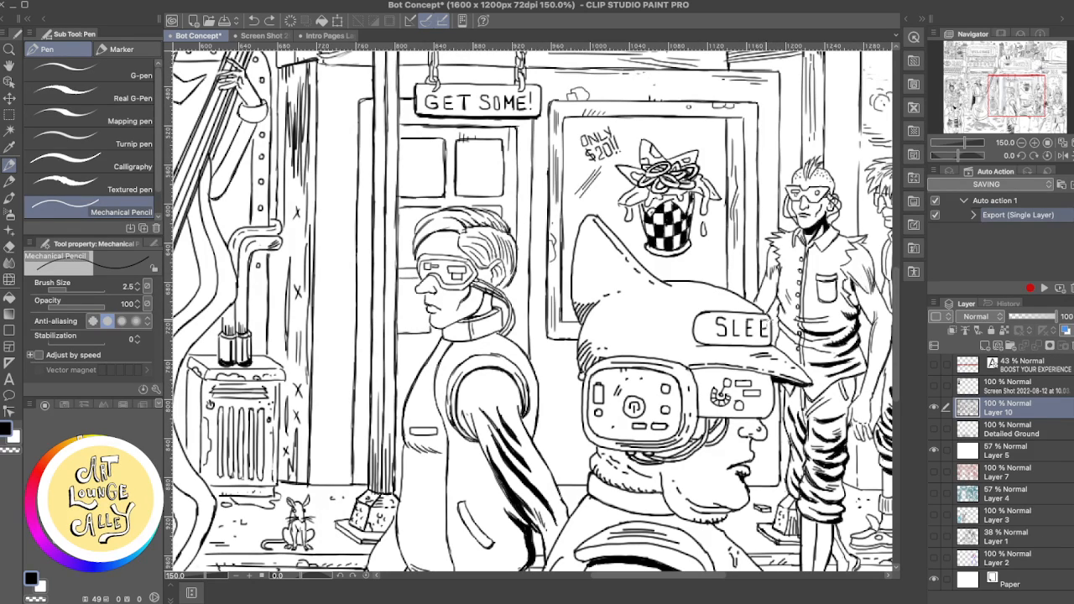
{"action": "left_click_drag", "start_coordinate": [769, 319], "coordinate": [770, 335]}
{"action": "key", "text": "e"}
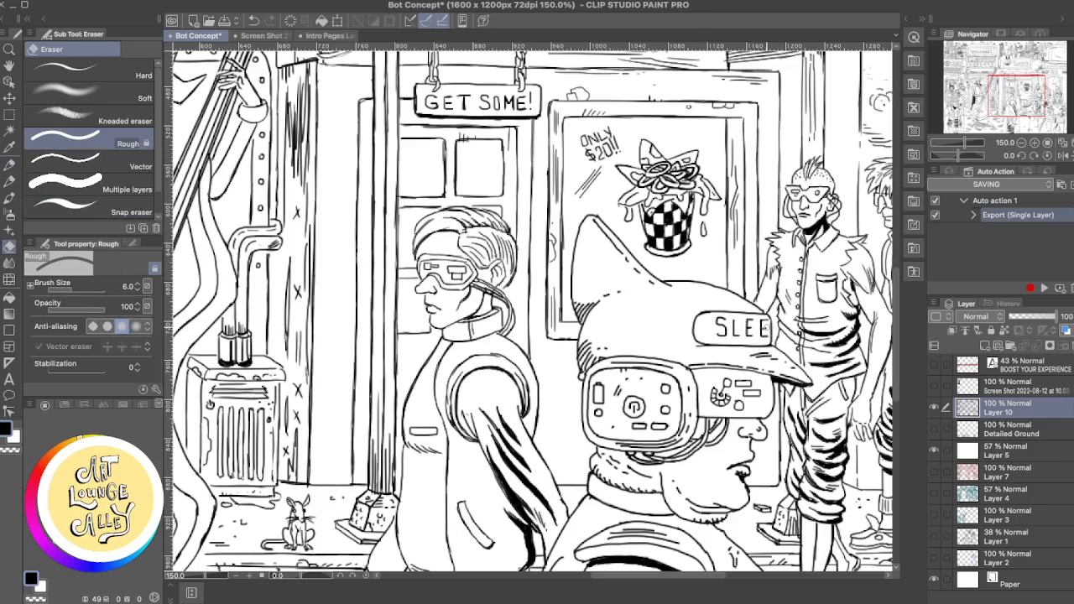
{"action": "key", "text": "p"}
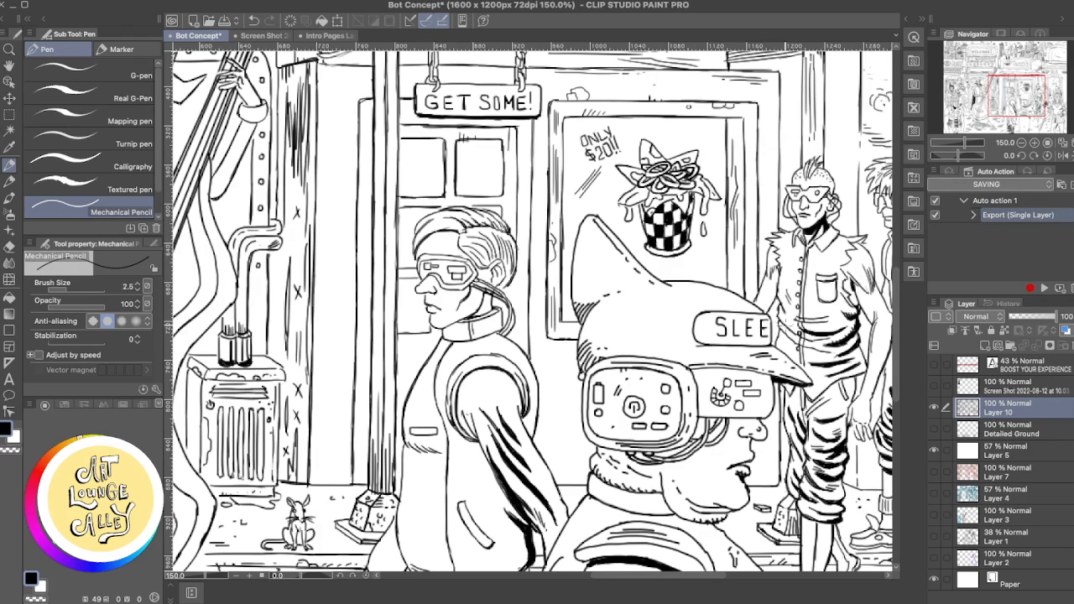
- Review the inked figures and storefronts, from the pedestrians outside Porky's across to the figures beside the masked musician
{"action": "left_click_drag", "start_coordinate": [753, 307], "coordinate": [657, 272]}
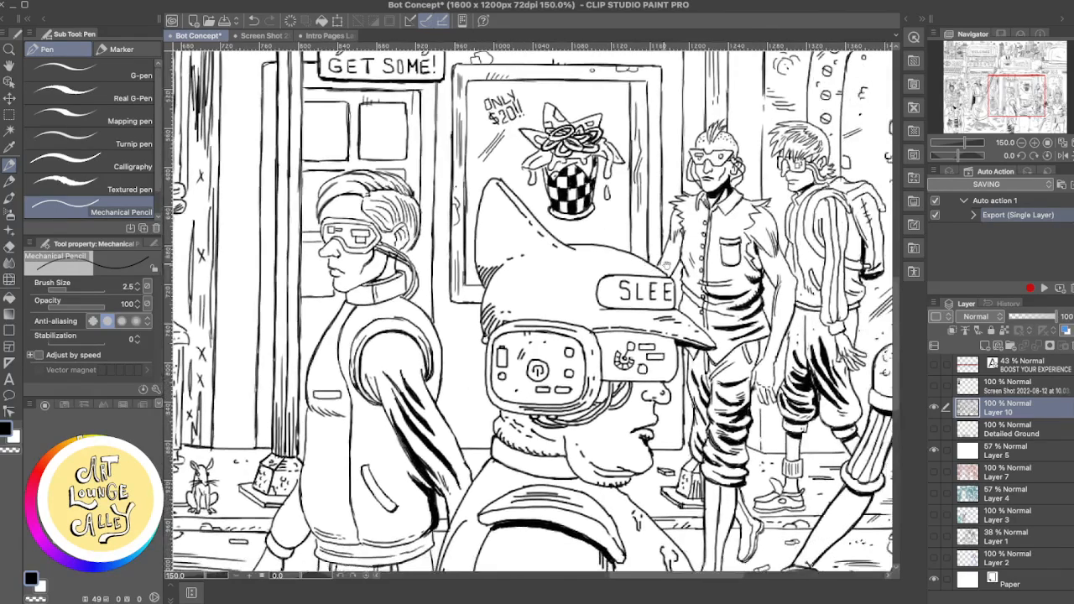
{"action": "scroll", "coordinate": [720, 283], "scroll_direction": "down", "scroll_amount": 3}
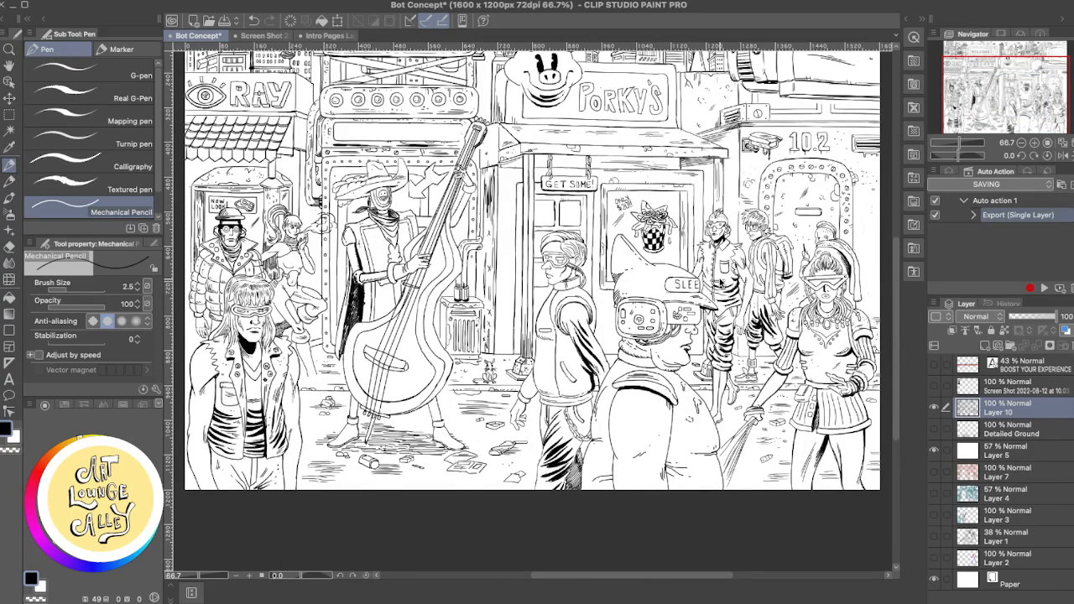
{"action": "scroll", "coordinate": [720, 283], "scroll_direction": "up", "scroll_amount": 2}
{"action": "scroll", "coordinate": [720, 283], "scroll_direction": "up", "scroll_amount": 1}
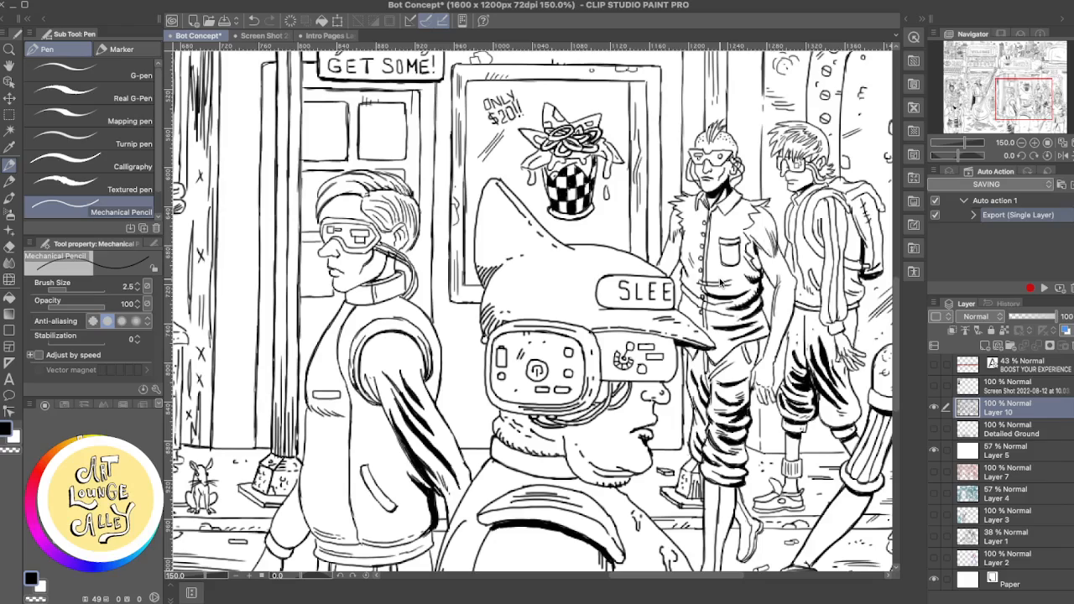
{"action": "scroll", "coordinate": [720, 282], "scroll_direction": "down", "scroll_amount": 1}
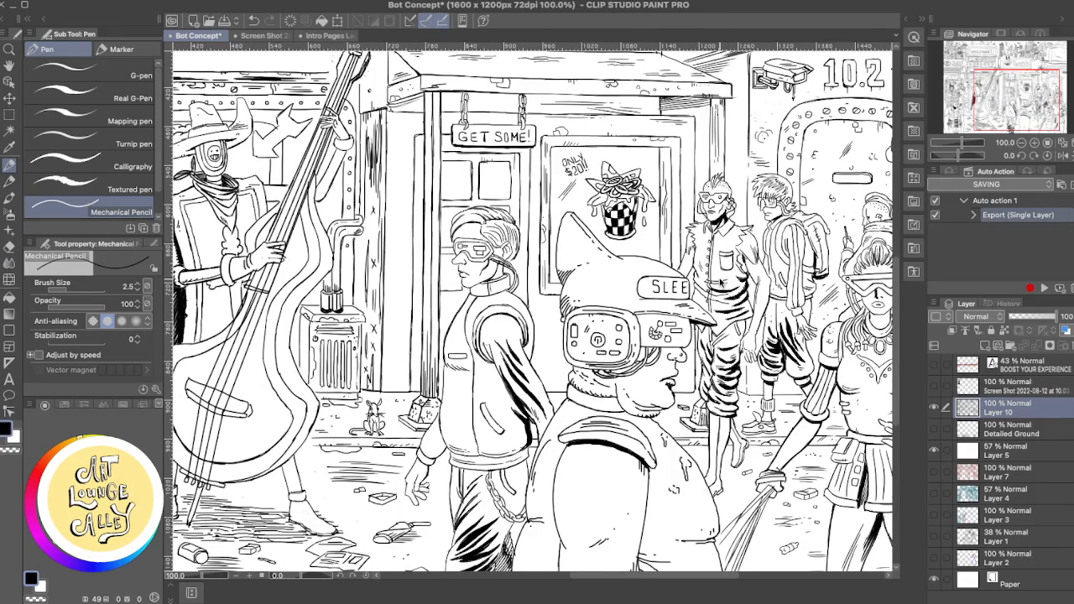
{"action": "left_click_drag", "start_coordinate": [694, 266], "coordinate": [611, 330]}
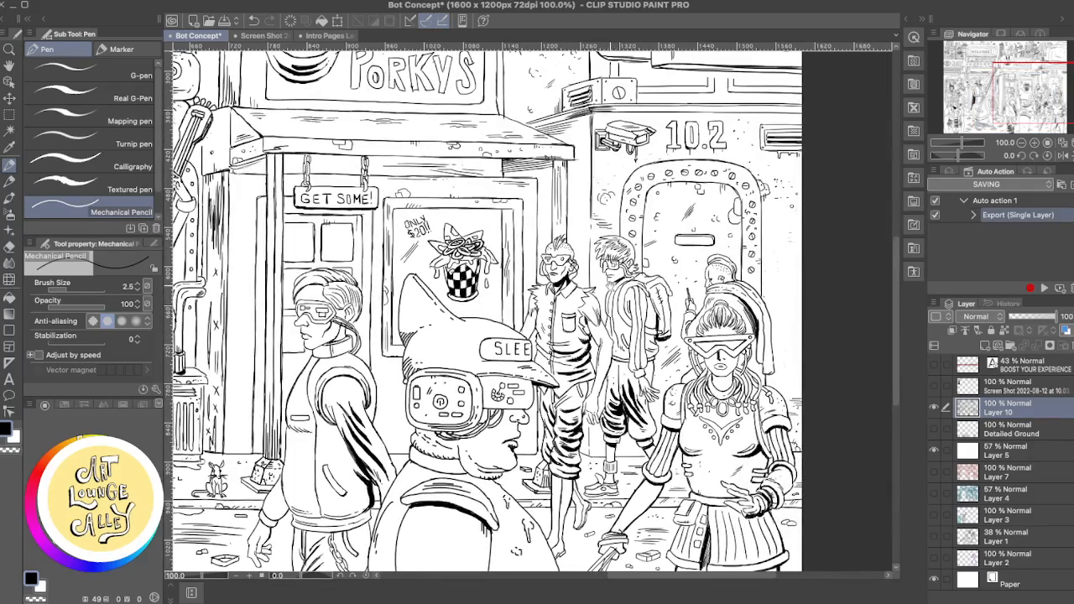
{"action": "left_click_drag", "start_coordinate": [587, 232], "coordinate": [677, 307]}
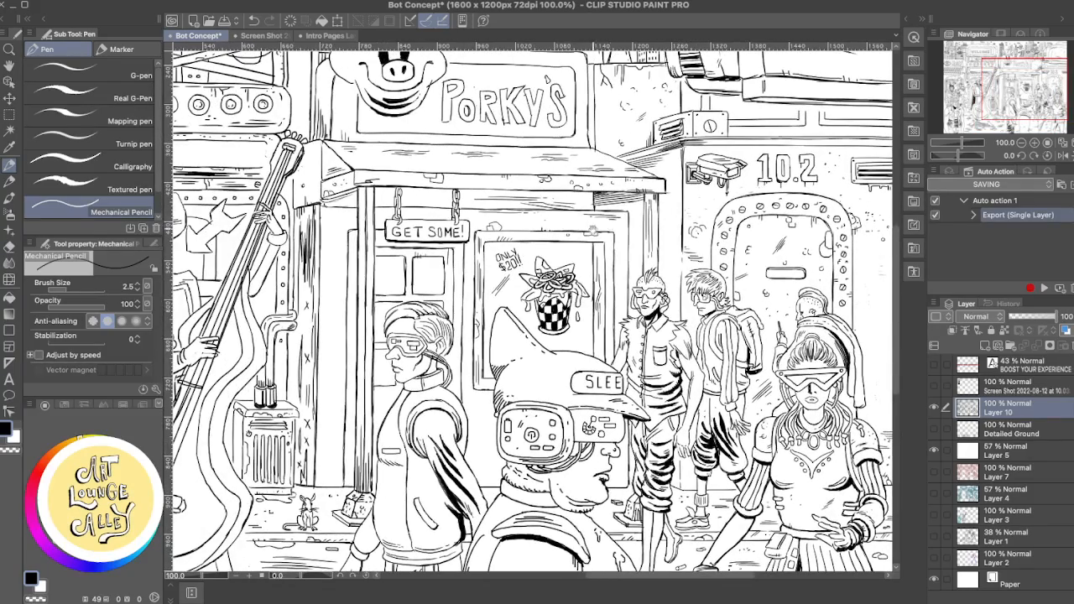
{"action": "left_click_drag", "start_coordinate": [436, 243], "coordinate": [623, 266]}
{"action": "left_click_drag", "start_coordinate": [433, 270], "coordinate": [604, 261]}
{"action": "left_click_drag", "start_coordinate": [495, 255], "coordinate": [579, 253]}
{"action": "left_click_drag", "start_coordinate": [516, 269], "coordinate": [577, 211]}
{"action": "left_click_drag", "start_coordinate": [495, 376], "coordinate": [503, 290]}
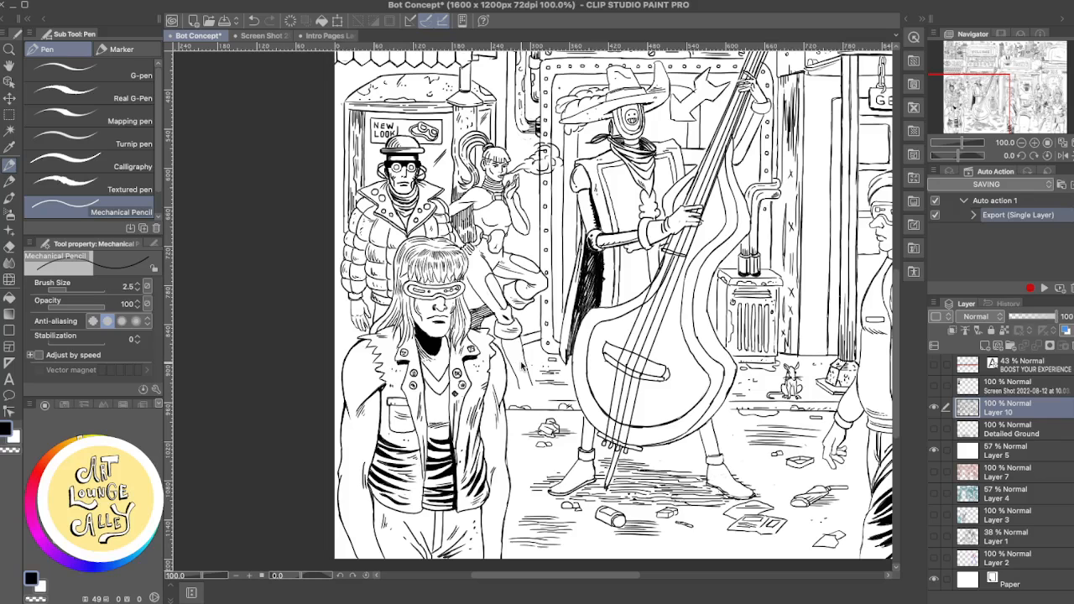
- Erase part of the lower-leg outline of the smoking woman beside the musician with the Rough eraser
{"action": "scroll", "coordinate": [520, 367], "scroll_direction": "up", "scroll_amount": 1}
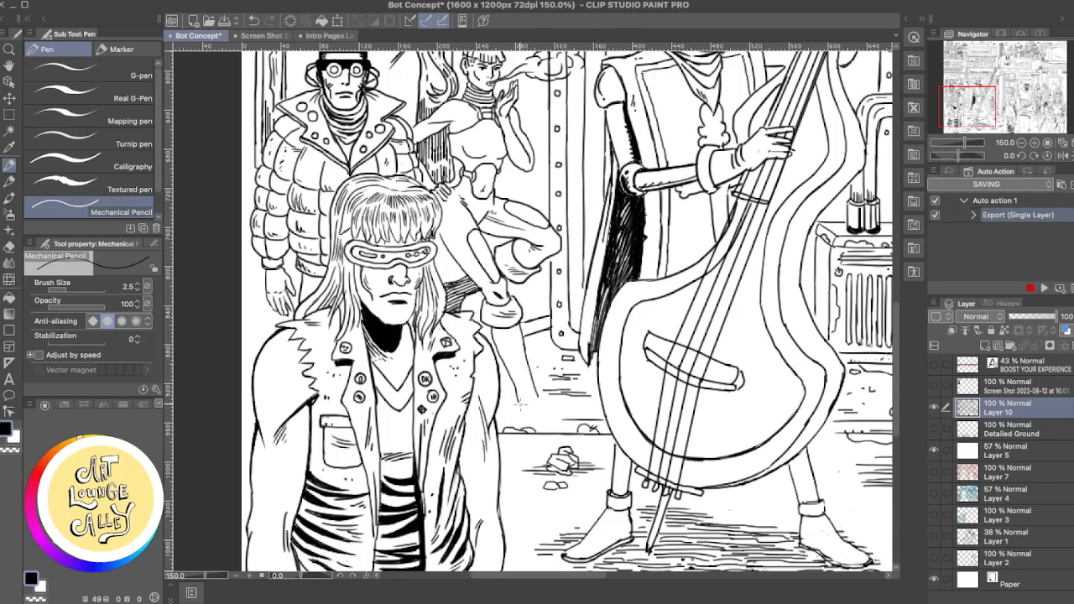
{"action": "key", "text": "e"}
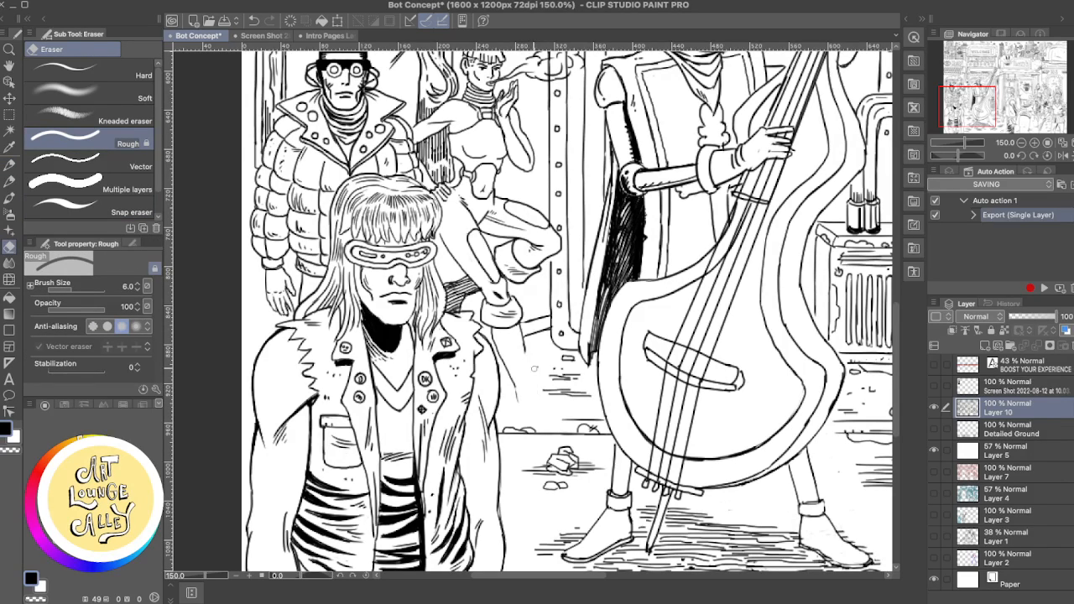
{"action": "key", "text": "p"}
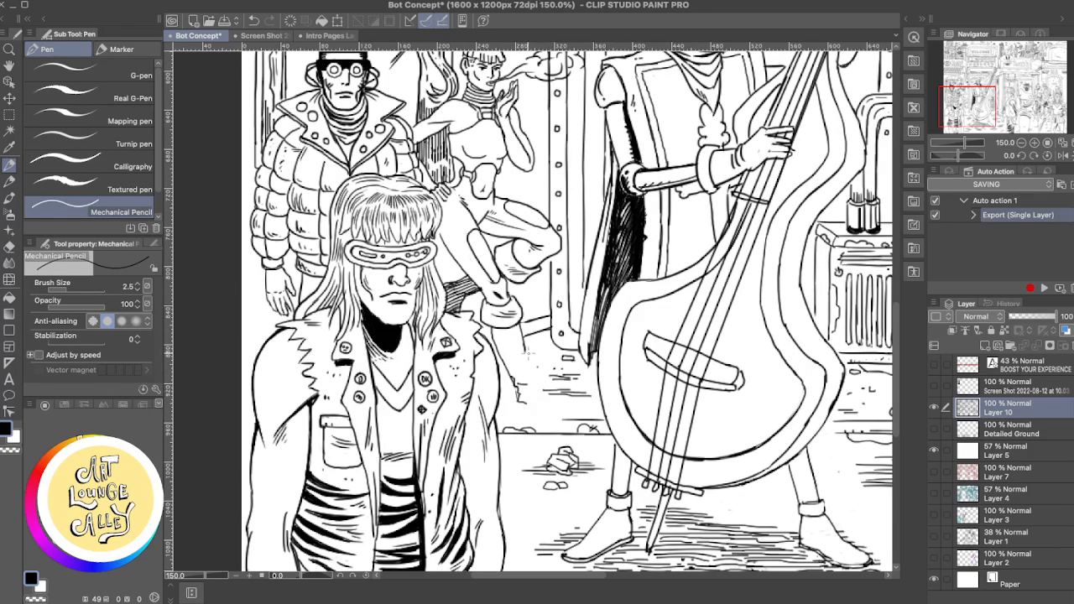
- Rework the lower-leg outline of the smoking woman's standing leg with the Mechanical Pencil, undoing the unwanted strokes
{"action": "left_click_drag", "start_coordinate": [529, 351], "coordinate": [527, 388]}
{"action": "key", "text": "super+z"}
{"action": "left_click_drag", "start_coordinate": [526, 349], "coordinate": [530, 386]}
{"action": "key", "text": "super+z"}
{"action": "mouse_move", "coordinate": [523, 348]}
{"action": "left_mouse_down"}
{"action": "mouse_move", "coordinate": [530, 398]}
{"action": "mouse_move", "coordinate": [526, 355]}
{"action": "mouse_move", "coordinate": [530, 396]}
{"action": "mouse_move", "coordinate": [580, 415]}
{"action": "mouse_move", "coordinate": [548, 397]}
{"action": "left_mouse_up"}
{"action": "key", "text": "super+z"}
{"action": "key", "text": "super+z"}
{"action": "key", "text": "super+z"}
{"action": "key", "text": "super+z"}
{"action": "left_click_drag", "start_coordinate": [589, 302], "coordinate": [606, 406]}
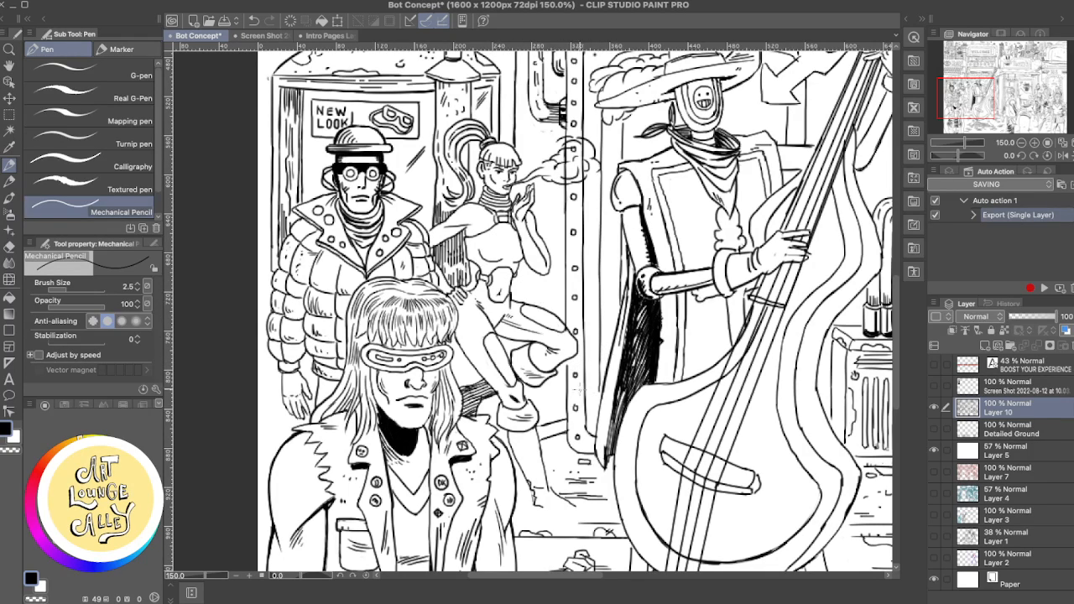
- Touch up the linework around the smoking woman's hip and resting hand with the Mechanical Pencil and Rough eraser
{"action": "key", "text": "e"}
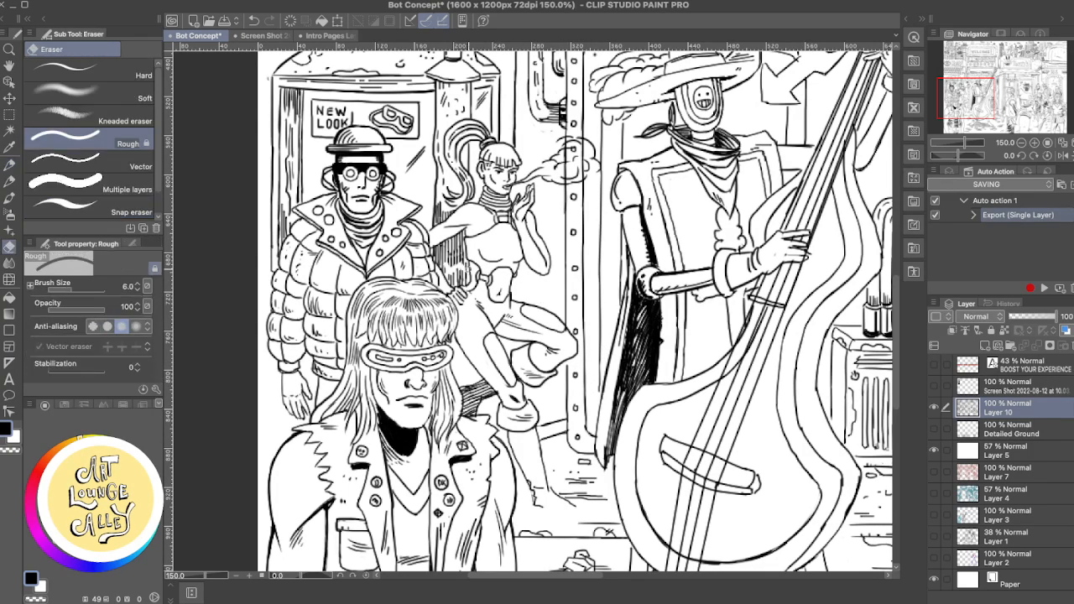
{"action": "key", "text": "p"}
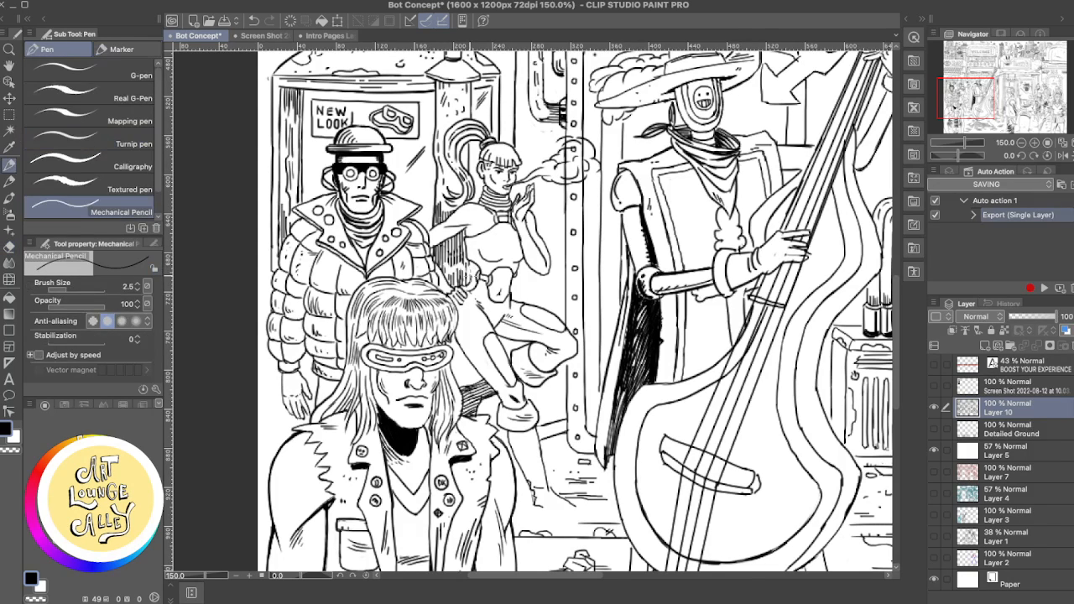
{"action": "left_click_drag", "start_coordinate": [474, 285], "coordinate": [461, 297]}
{"action": "key", "text": "super+z"}
{"action": "mouse_move", "coordinate": [459, 297]}
{"action": "left_mouse_down"}
{"action": "mouse_move", "coordinate": [455, 307]}
{"action": "mouse_move", "coordinate": [494, 311]}
{"action": "left_mouse_up"}
{"action": "key", "text": "super+z"}
{"action": "key", "text": "super+z"}
{"action": "key", "text": "e"}
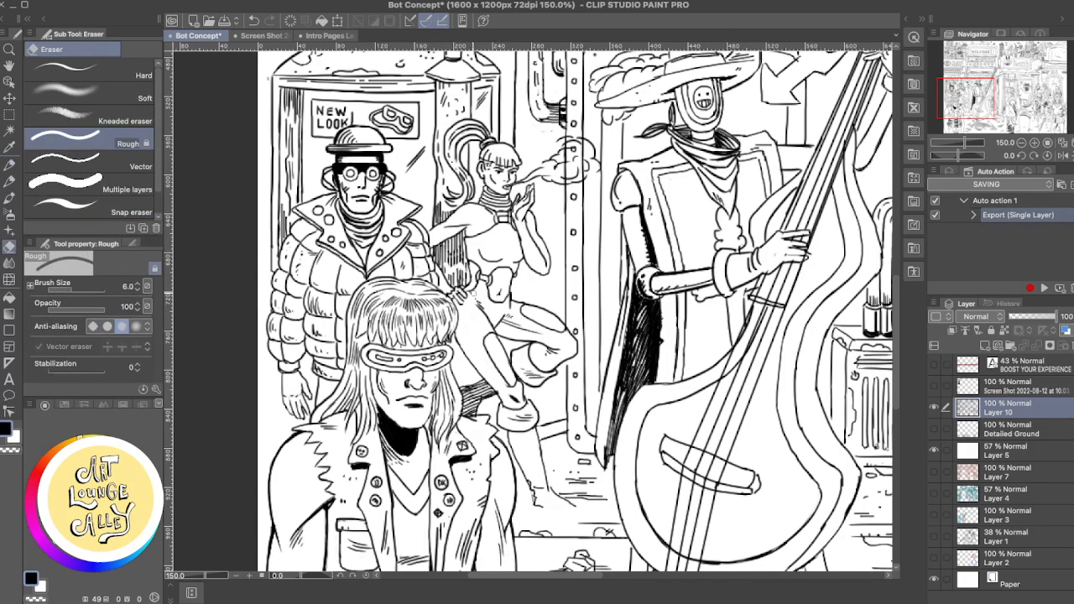
{"action": "key", "text": "p"}
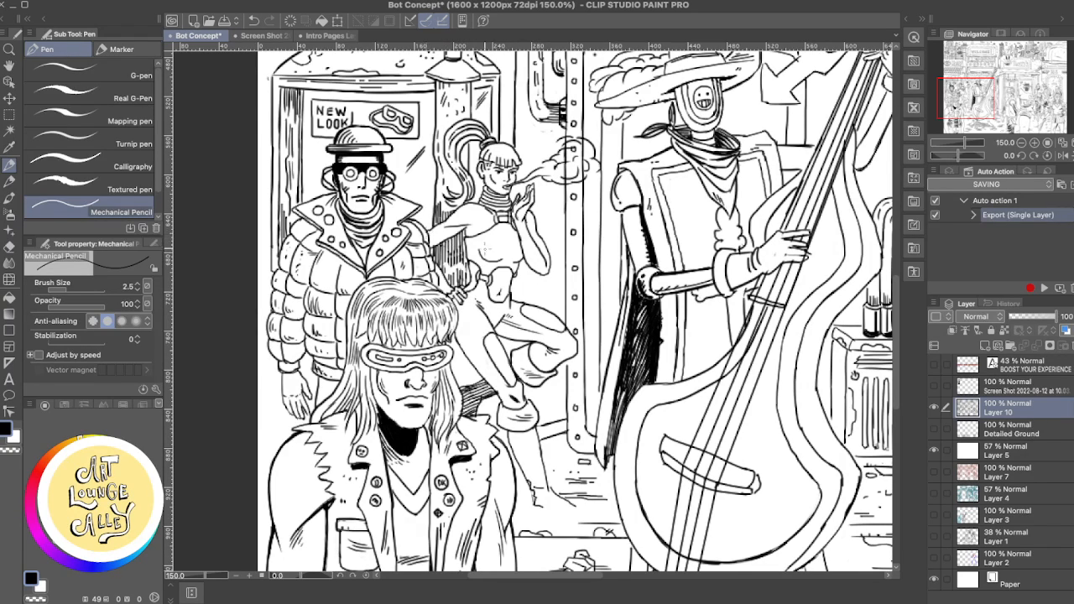
- Refine the edge of the smoking woman's ponytail against the booth with the Rough eraser and Mechanical Pencil
{"action": "left_click_drag", "start_coordinate": [562, 337], "coordinate": [547, 337]}
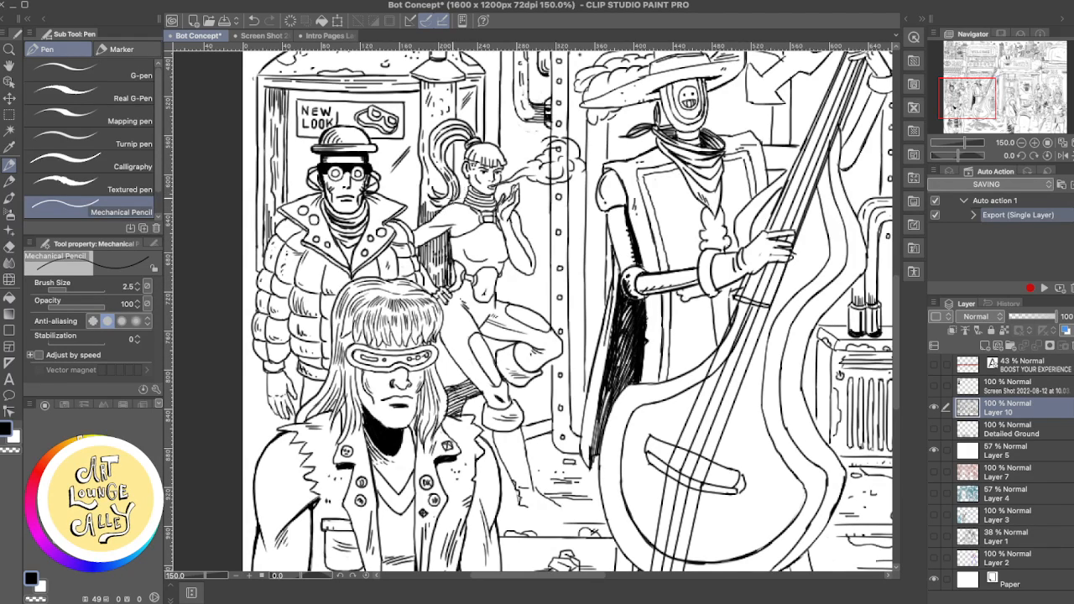
{"action": "left_click_drag", "start_coordinate": [446, 105], "coordinate": [434, 205]}
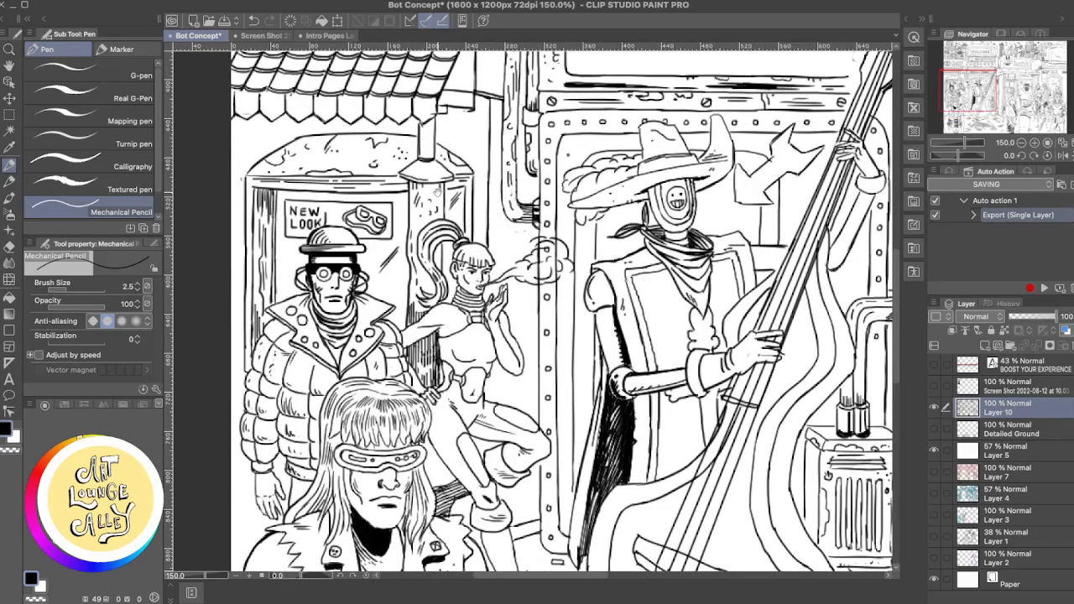
{"action": "key", "text": "e"}
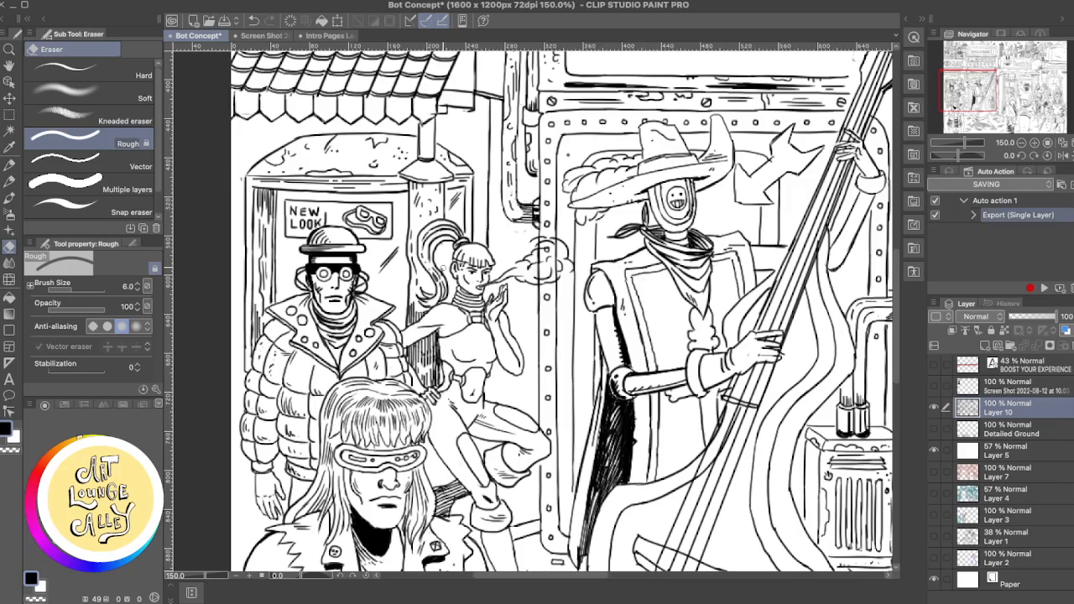
{"action": "key", "text": "p"}
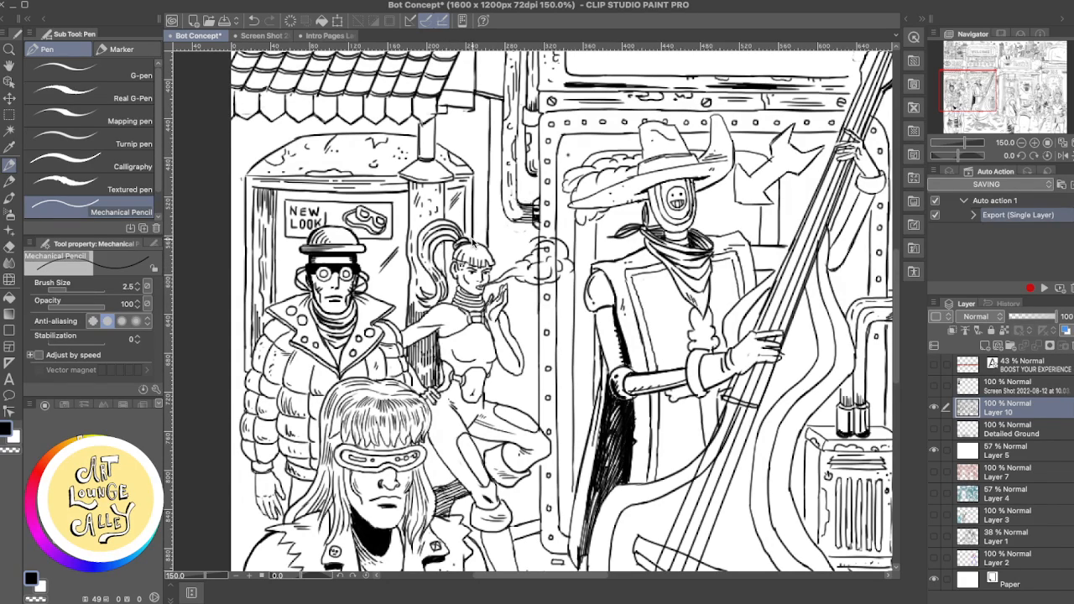
{"action": "left_click_drag", "start_coordinate": [443, 242], "coordinate": [442, 271]}
{"action": "key", "text": "e"}
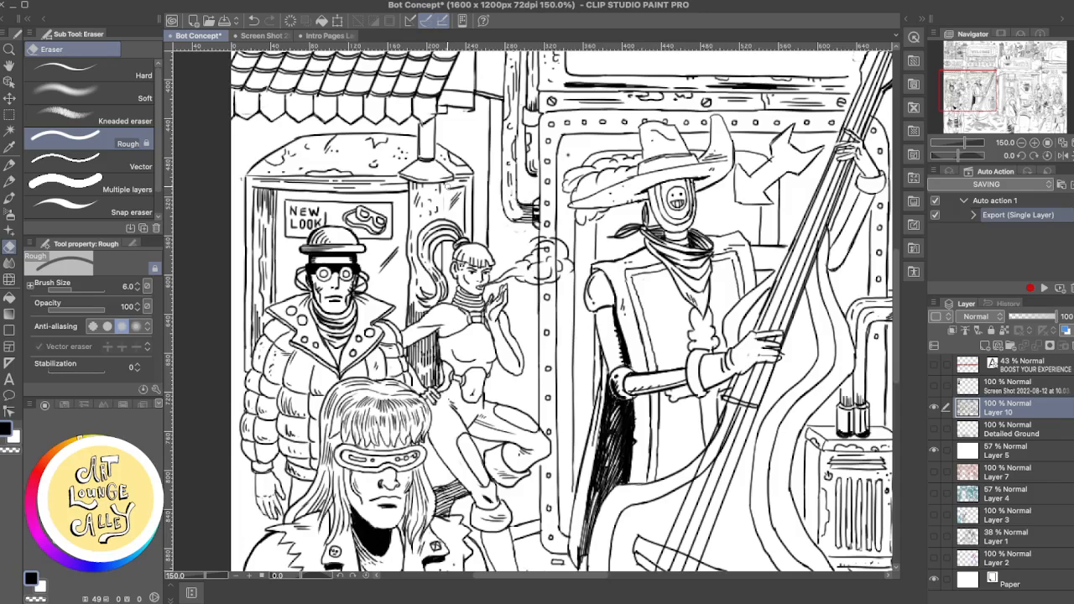
- Rework the shading lines on the booth's corner post beneath the lamp with the Mechanical Pencil, undoing unwanted strokes
{"action": "key", "text": "p"}
{"action": "left_click_drag", "start_coordinate": [441, 186], "coordinate": [439, 226]}
{"action": "key", "text": "super+z"}
{"action": "mouse_move", "coordinate": [440, 184]}
{"action": "left_mouse_down"}
{"action": "mouse_move", "coordinate": [436, 221]}
{"action": "mouse_move", "coordinate": [453, 180]}
{"action": "left_mouse_up"}
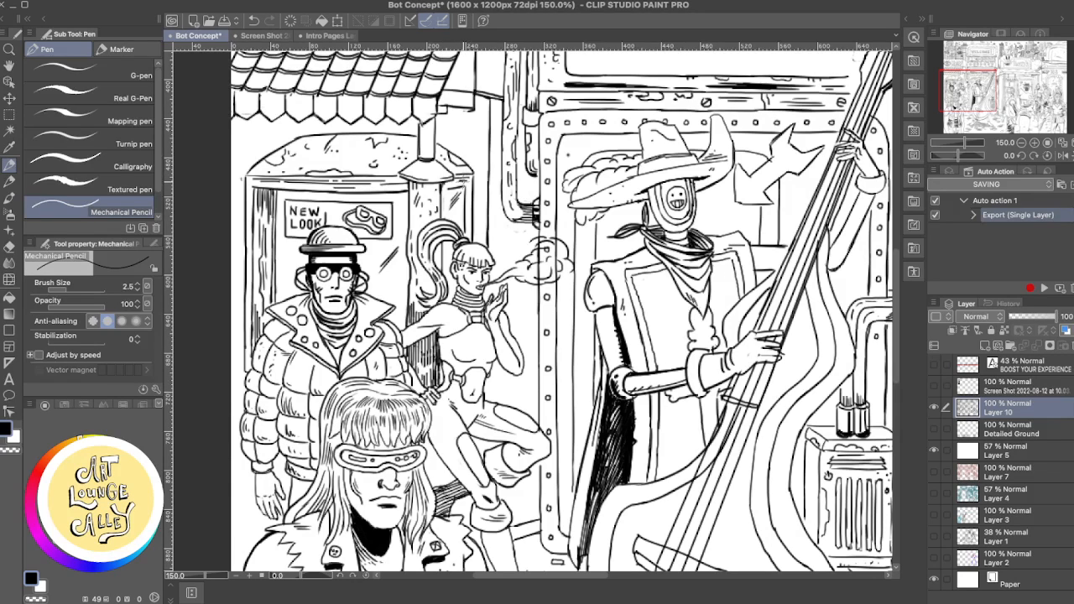
{"action": "key", "text": "super+z"}
{"action": "left_click_drag", "start_coordinate": [442, 184], "coordinate": [442, 219]}
{"action": "key", "text": "super+z"}
{"action": "key", "text": "e"}
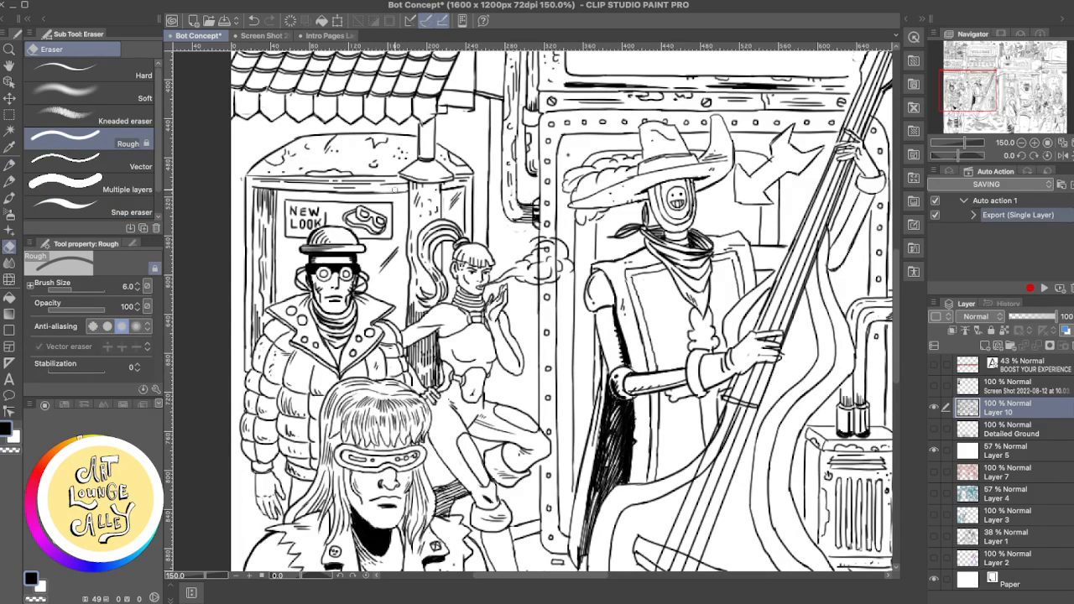
{"action": "key", "text": "p"}
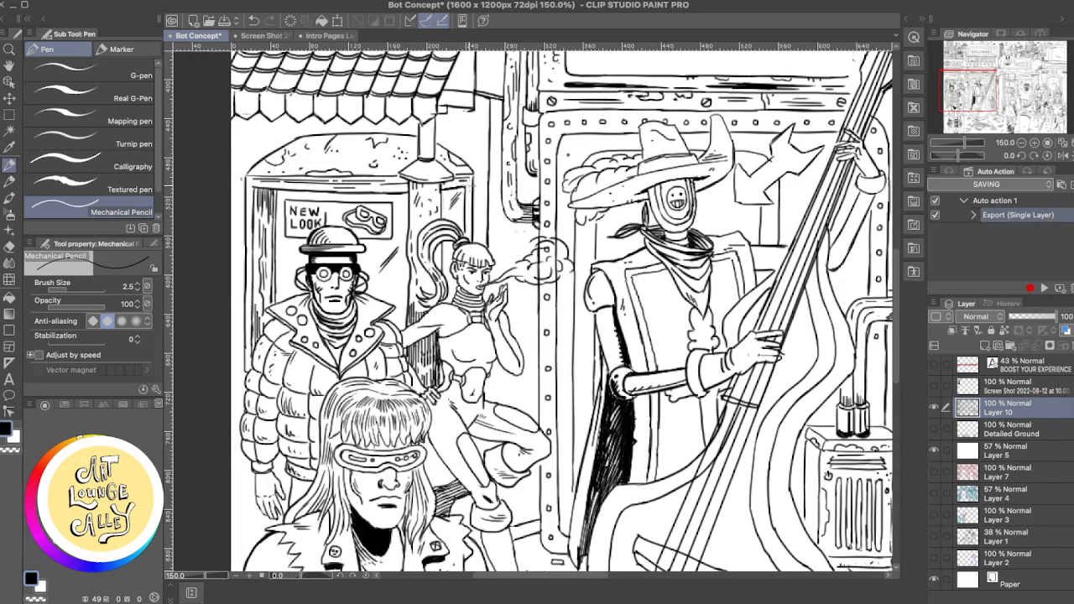
- Clean up the booth's roof edge and the wall lines beside it, alternating the Rough eraser and Mechanical Pencil
{"action": "key", "text": "e"}
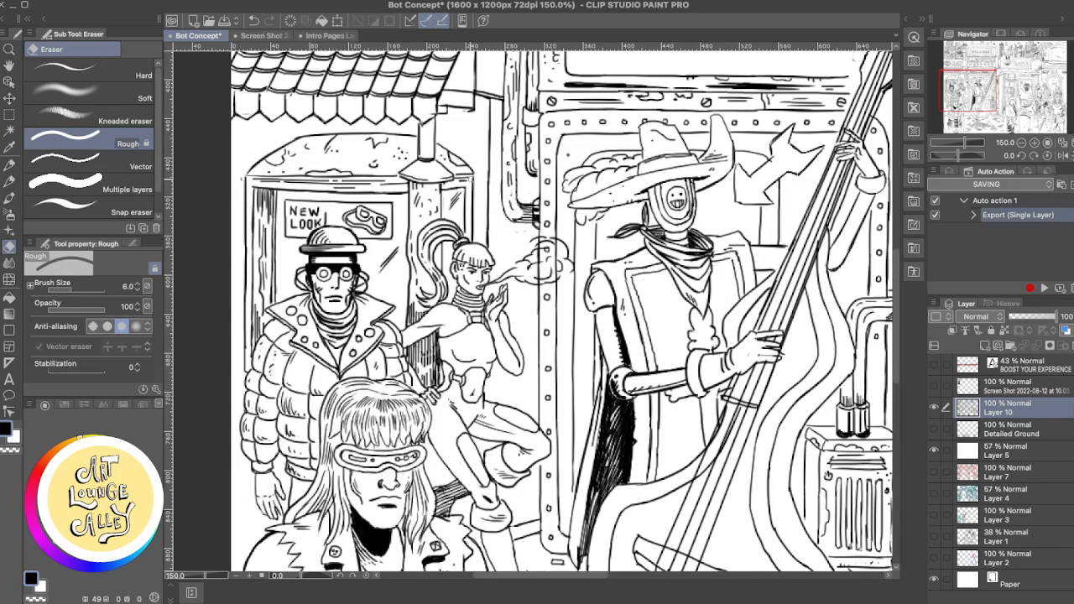
{"action": "key", "text": "p"}
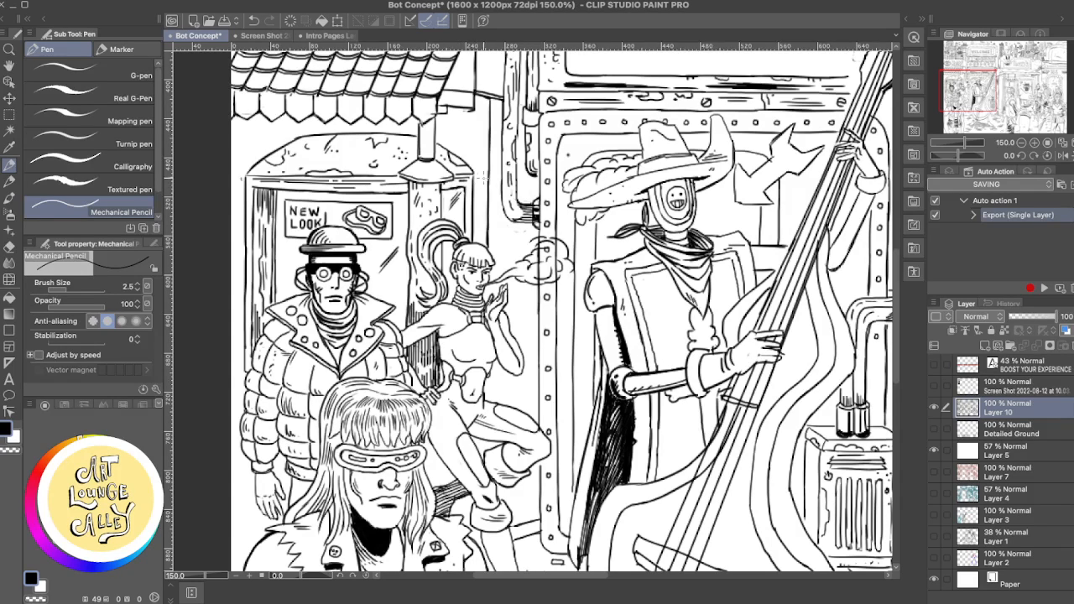
{"action": "key", "text": "e"}
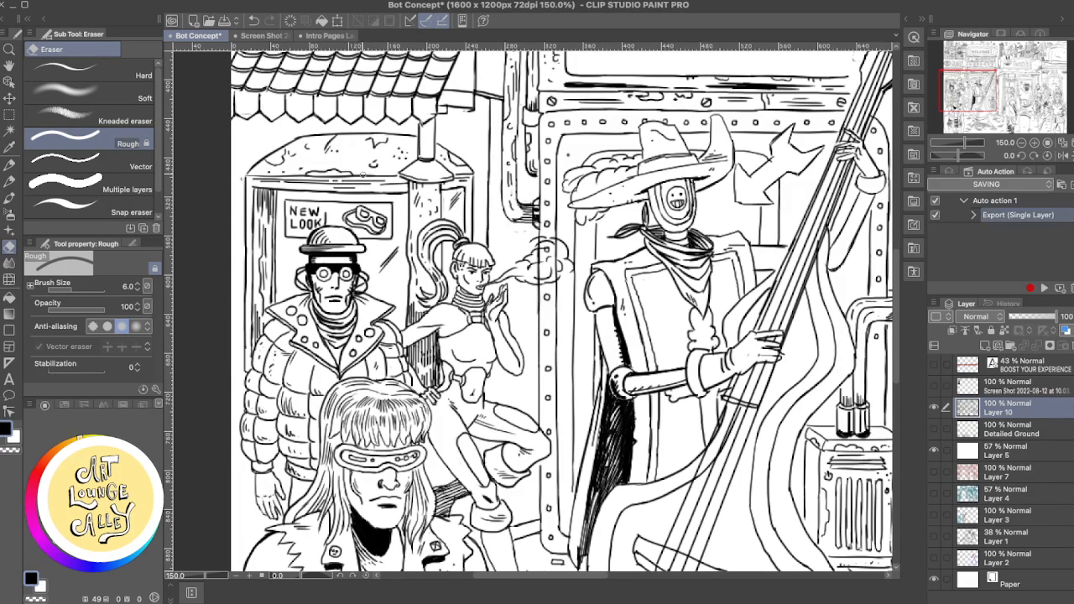
{"action": "key", "text": "p"}
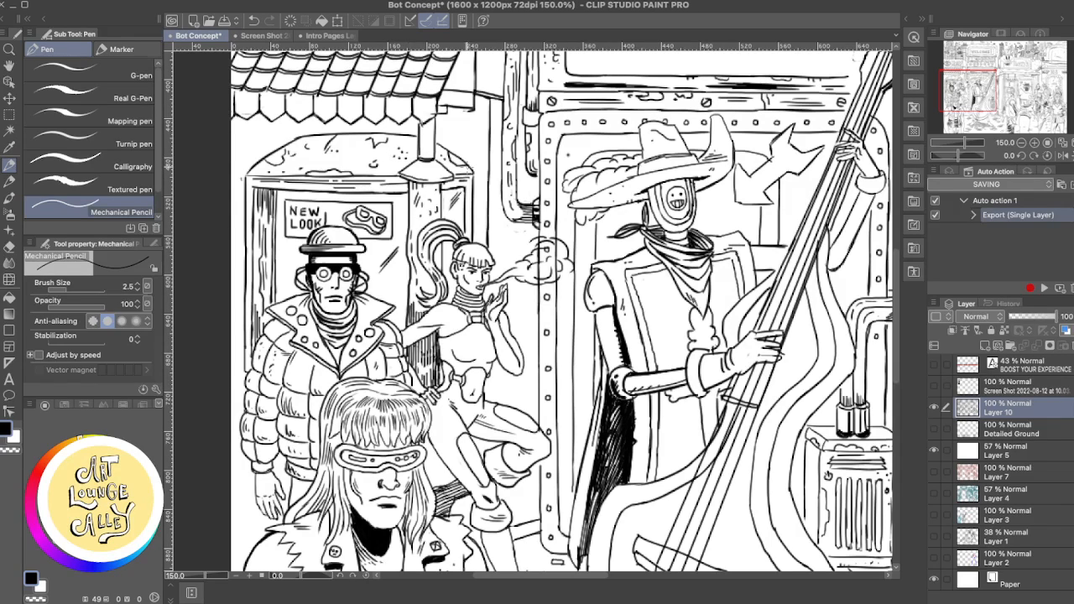
{"action": "key", "text": "e"}
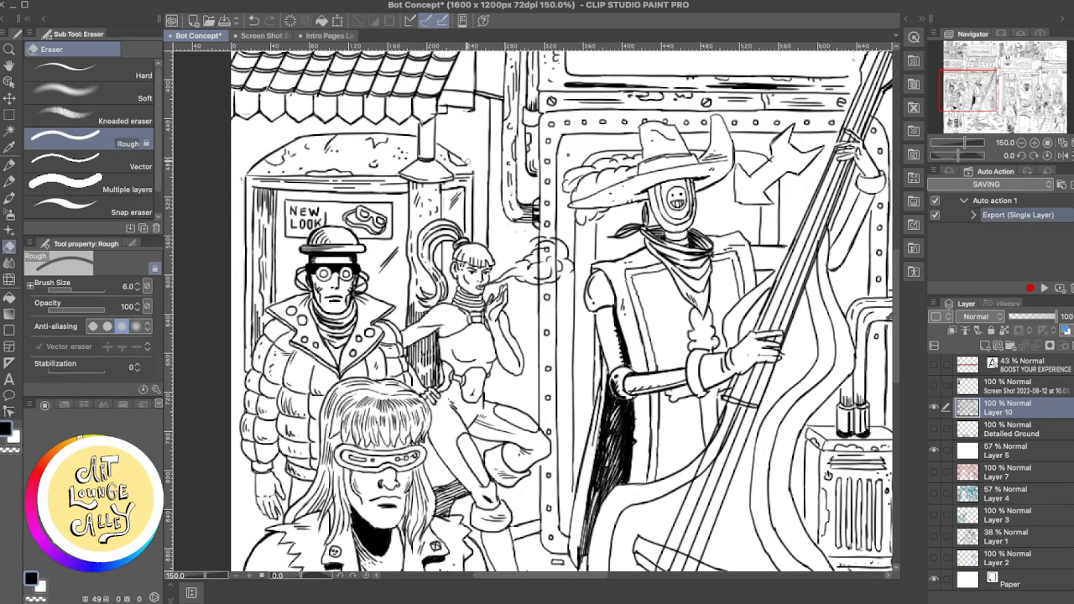
{"action": "key", "text": "p"}
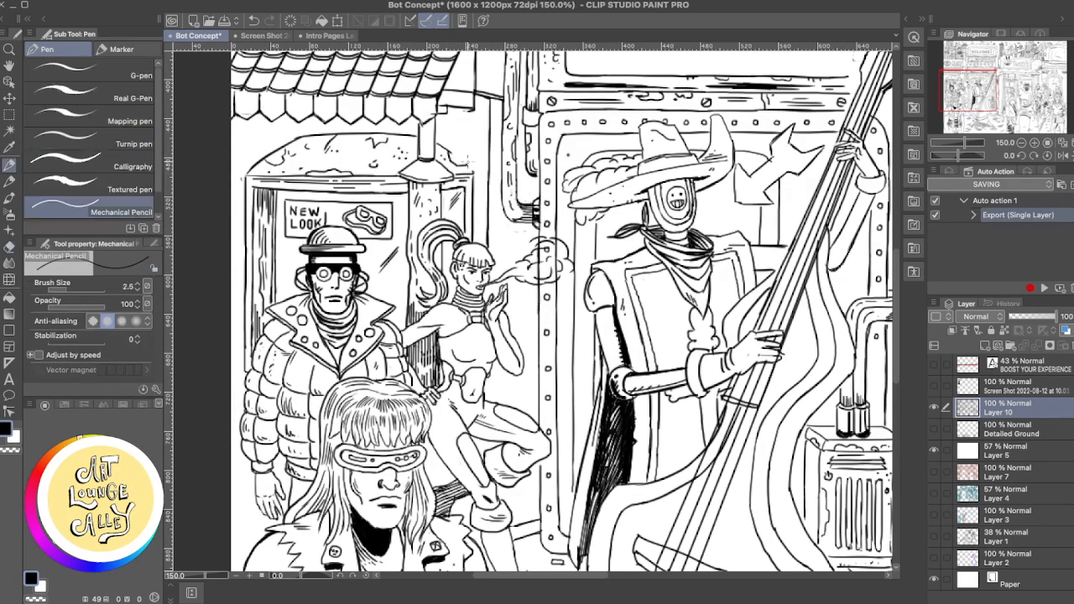
{"action": "key", "text": "p"}
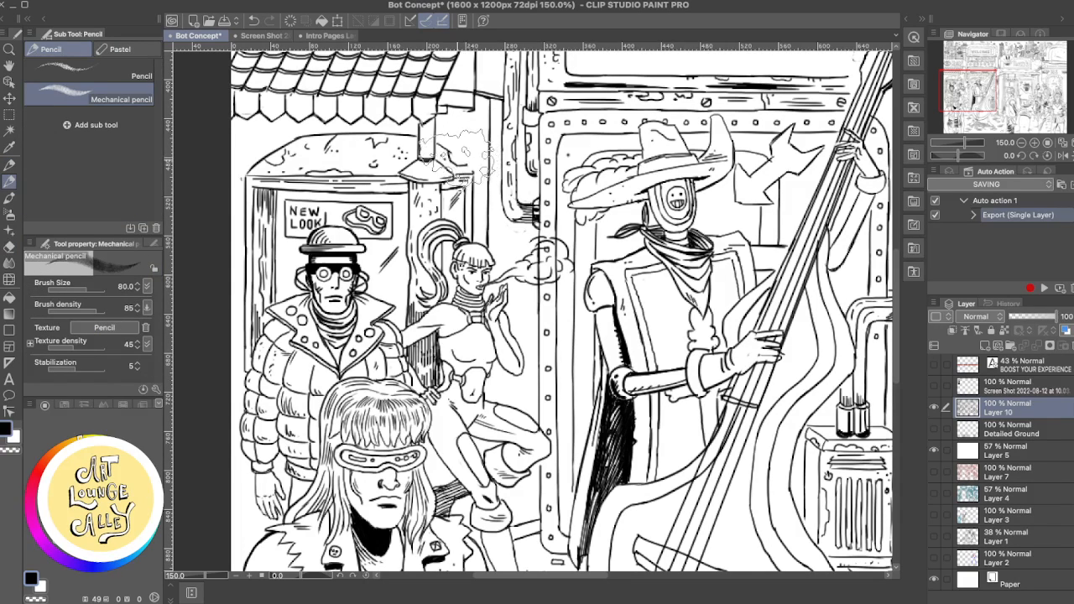
{"action": "key", "text": "p"}
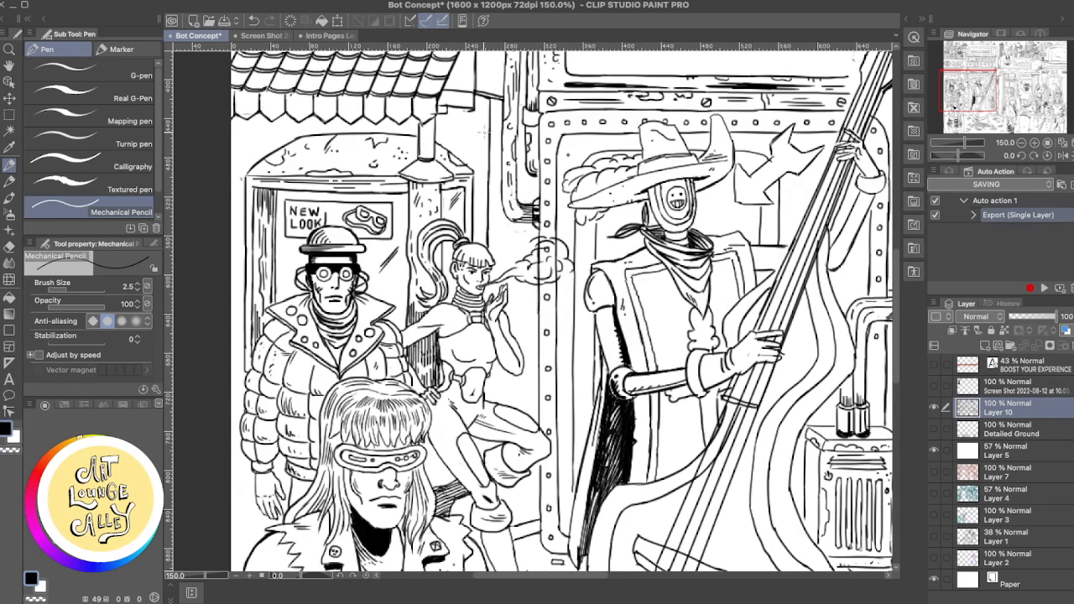
- Touch up the riveted panel between the smoking woman and the masked musician with the Rough eraser
{"action": "left_click_drag", "start_coordinate": [486, 278], "coordinate": [446, 137]}
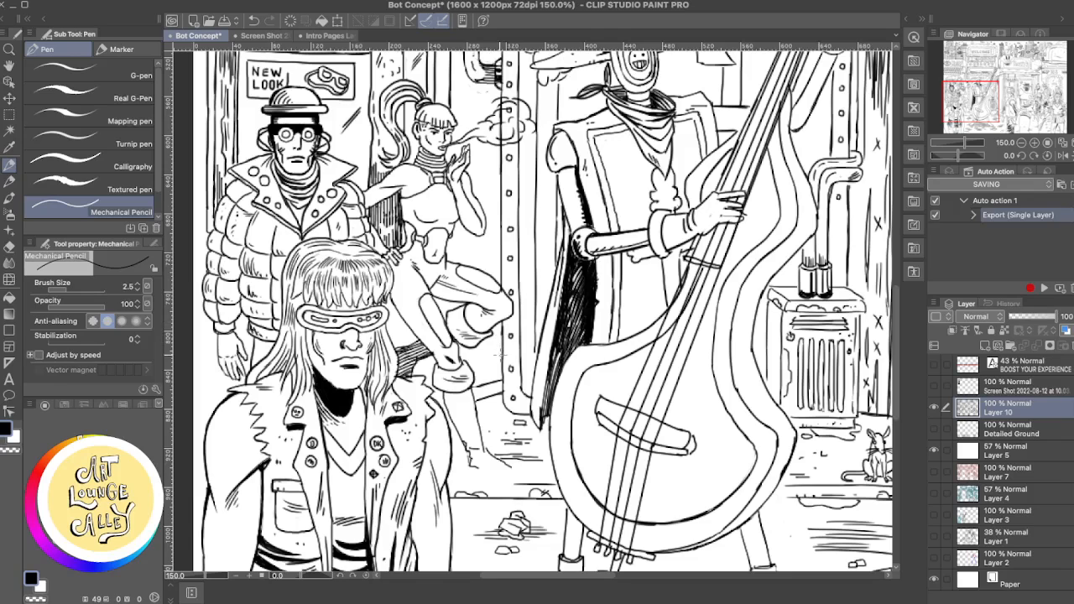
{"action": "key", "text": "e"}
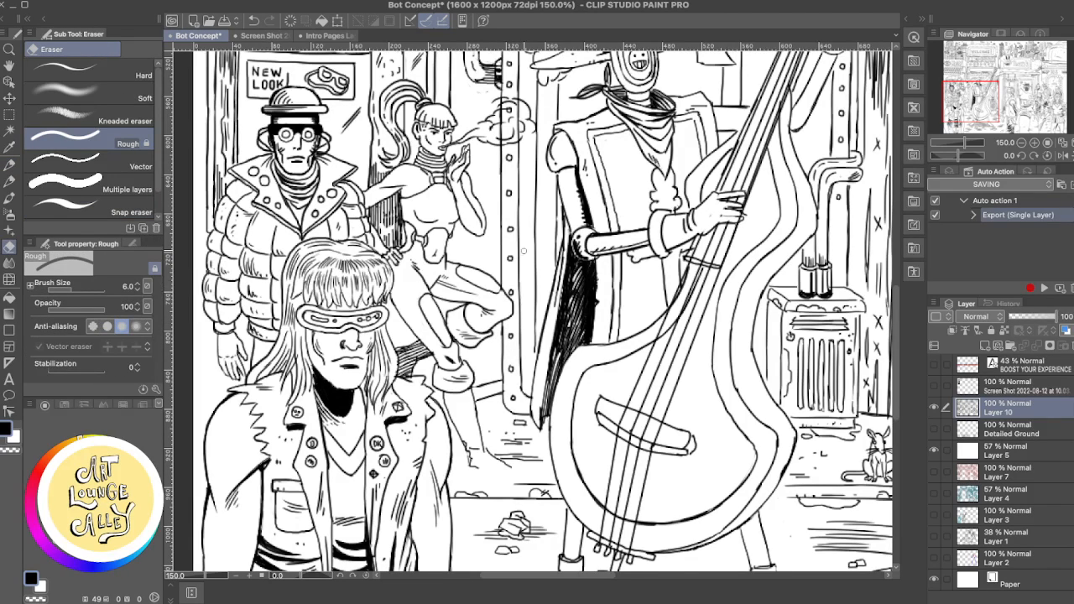
{"action": "key", "text": "p"}
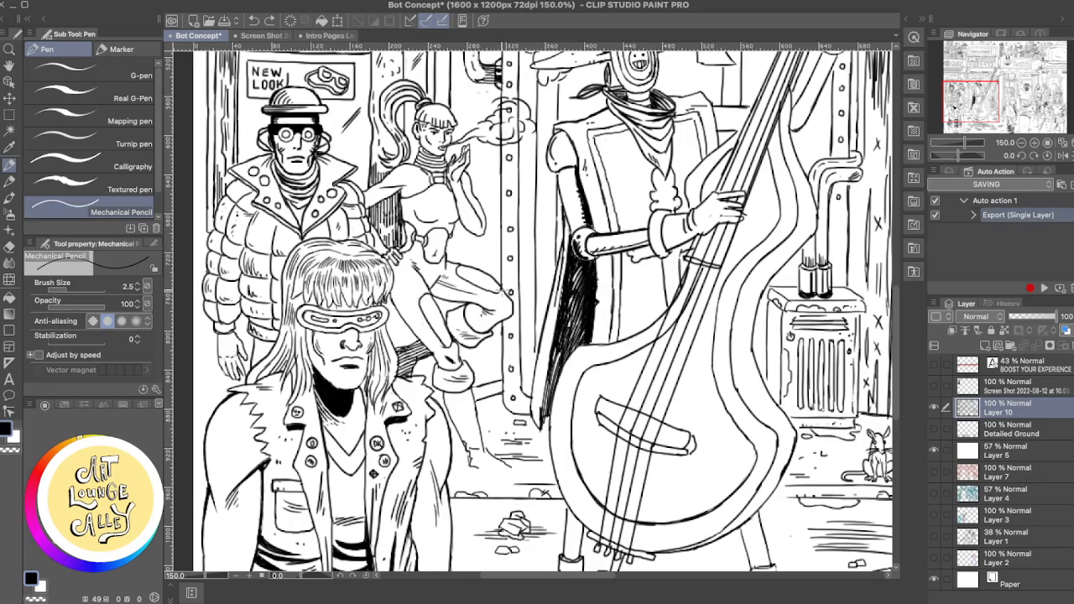
{"action": "left_click_drag", "start_coordinate": [524, 240], "coordinate": [521, 298]}
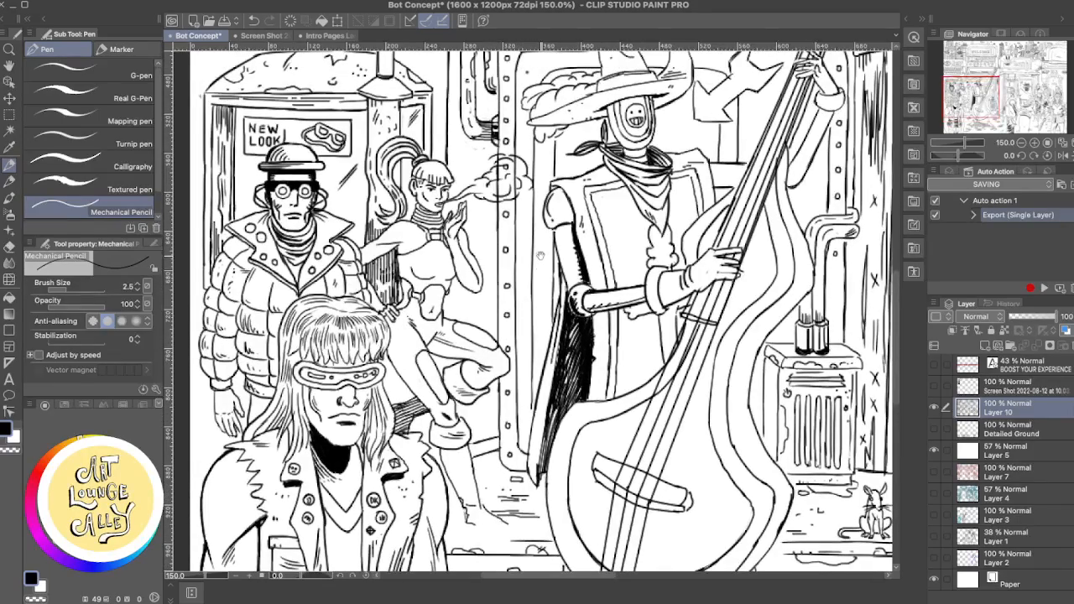
{"action": "mouse_move", "coordinate": [540, 252]}
{"action": "left_mouse_down"}
{"action": "mouse_move", "coordinate": [545, 321]}
{"action": "mouse_move", "coordinate": [493, 202]}
{"action": "left_mouse_up"}
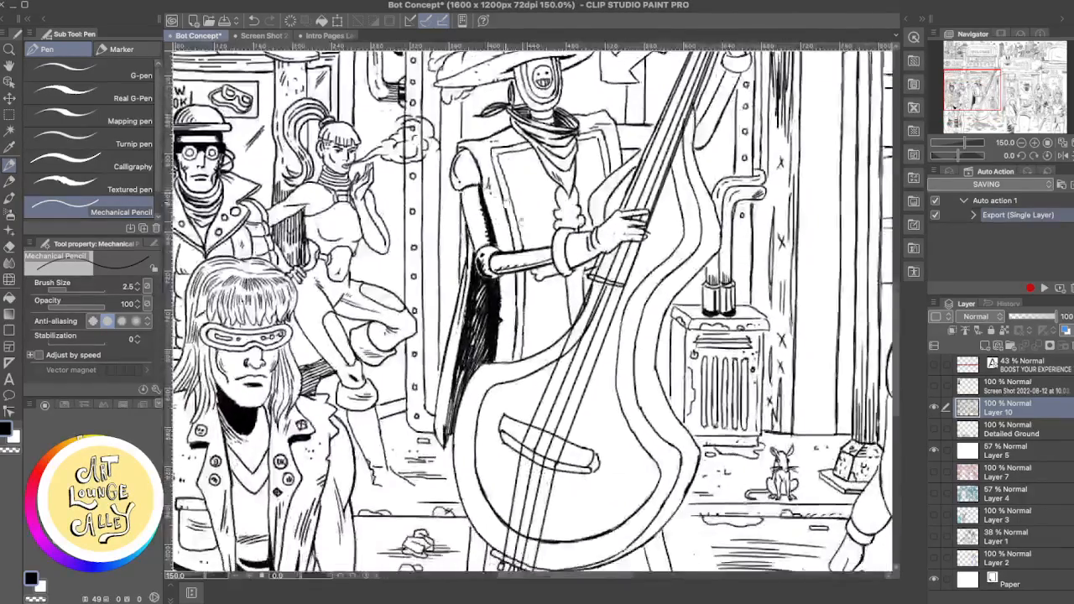
- Erase the foot of the smoking woman's standing leg and redraw it as a pointed shoe with the Mechanical Pencil
{"action": "left_click_drag", "start_coordinate": [555, 285], "coordinate": [596, 225]}
{"action": "key", "text": "e"}
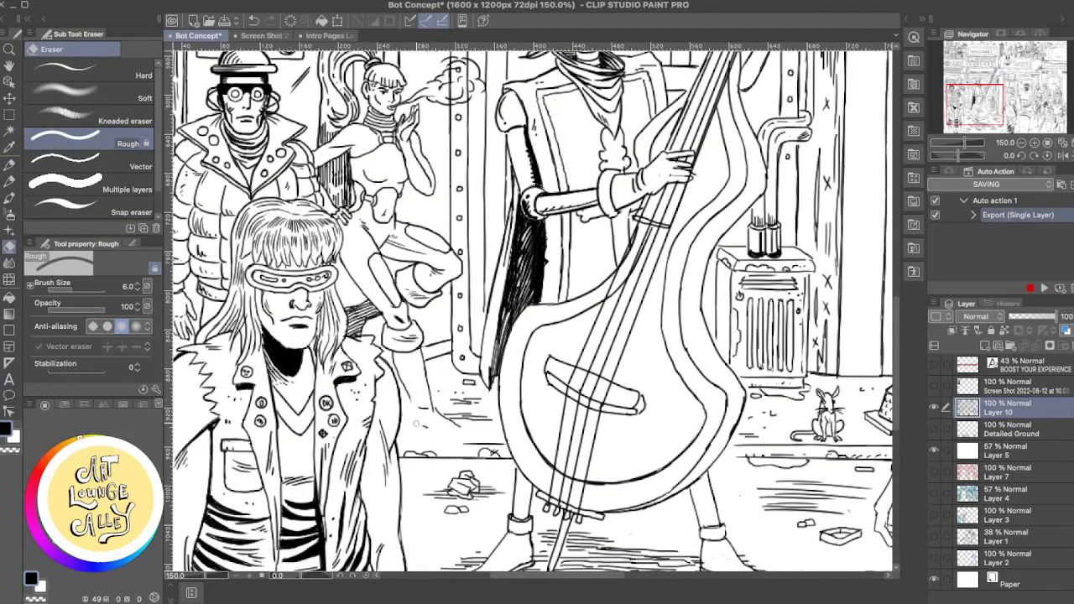
{"action": "key", "text": "p"}
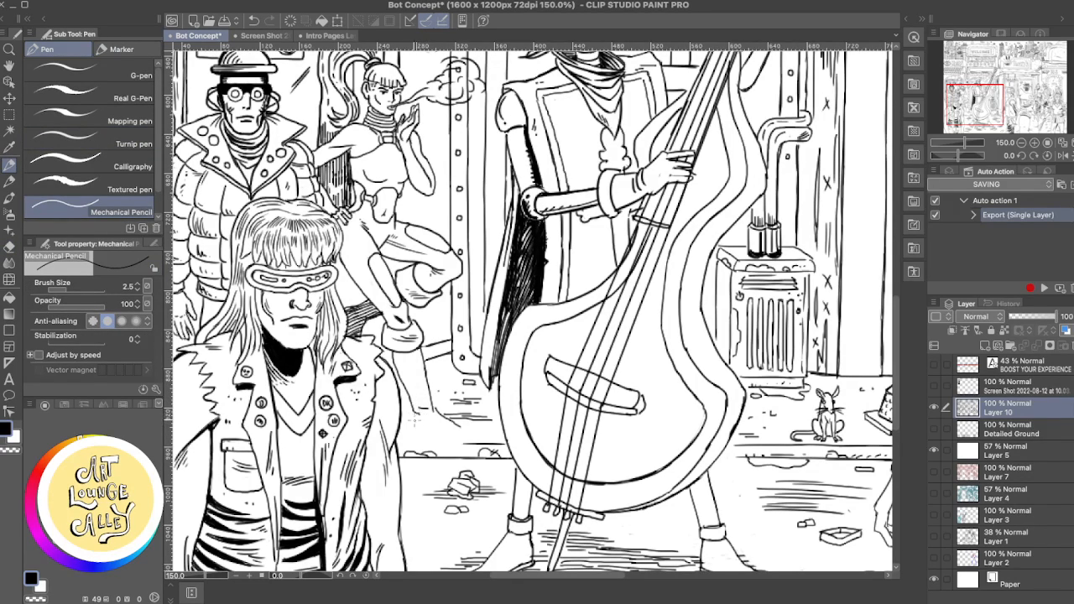
{"action": "key", "text": "super+z"}
{"action": "left_click_drag", "start_coordinate": [428, 409], "coordinate": [414, 417]}
{"action": "left_click_drag", "start_coordinate": [417, 427], "coordinate": [471, 438]}
{"action": "key", "text": "super+z"}
{"action": "key", "text": "super+z"}
{"action": "key", "text": "super+z"}
{"action": "key", "text": "super+z"}
{"action": "key", "text": "super+z"}
{"action": "key", "text": "super+z"}
- Clean up the ankle and heel of the smoking woman's shoe with the Rough eraser and Mechanical Pencil
{"action": "key", "text": "e"}
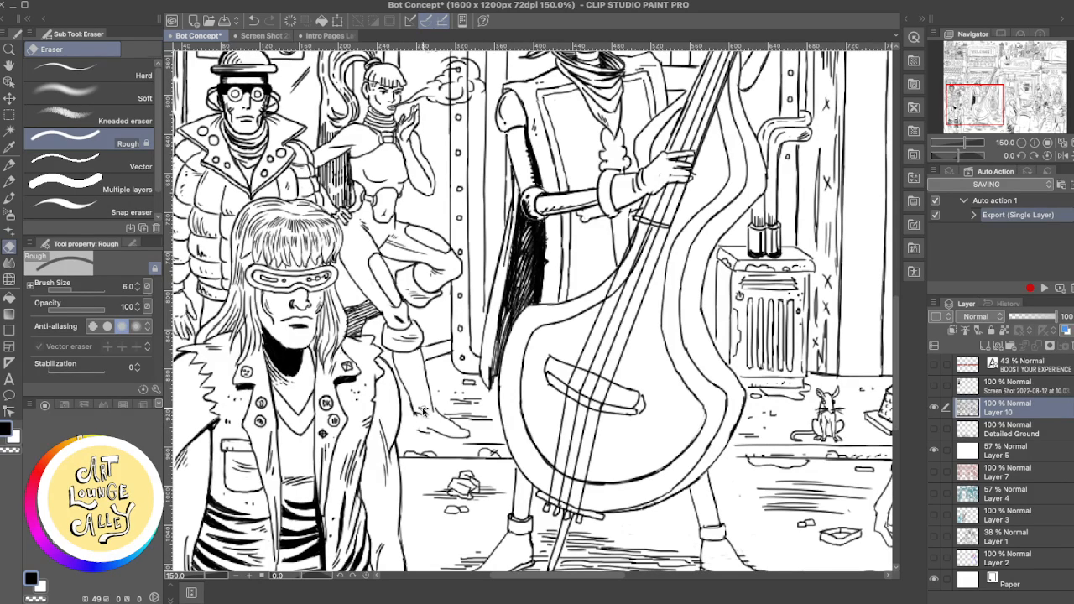
{"action": "key", "text": "p"}
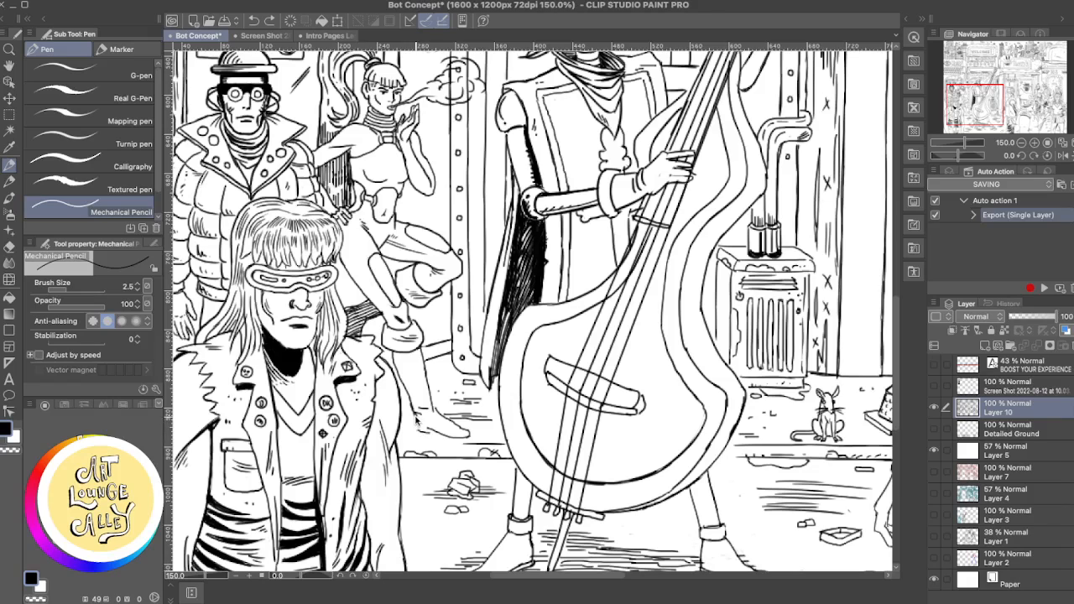
{"action": "mouse_move", "coordinate": [418, 409]}
{"action": "left_mouse_down"}
{"action": "mouse_move", "coordinate": [413, 429]}
{"action": "mouse_move", "coordinate": [429, 433]}
{"action": "left_mouse_up"}
{"action": "key", "text": "ctrl+z"}
{"action": "key", "text": "ctrl+z"}
{"action": "key", "text": "e"}
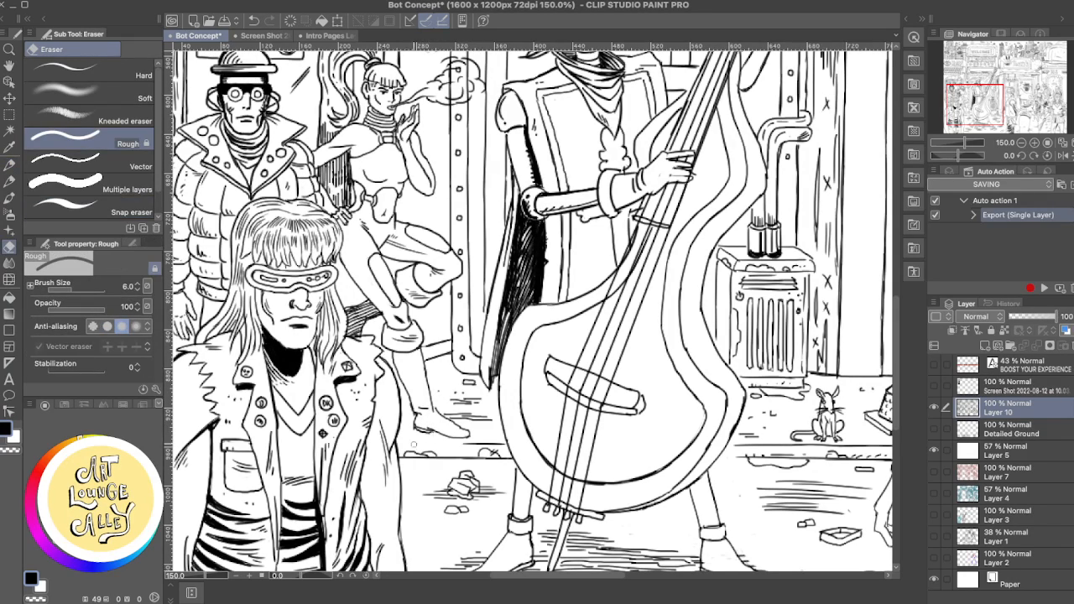
- Refine the sole and toe of the smoking woman's pointed shoe with the Mechanical Pencil and Rough eraser
{"action": "key", "text": "p"}
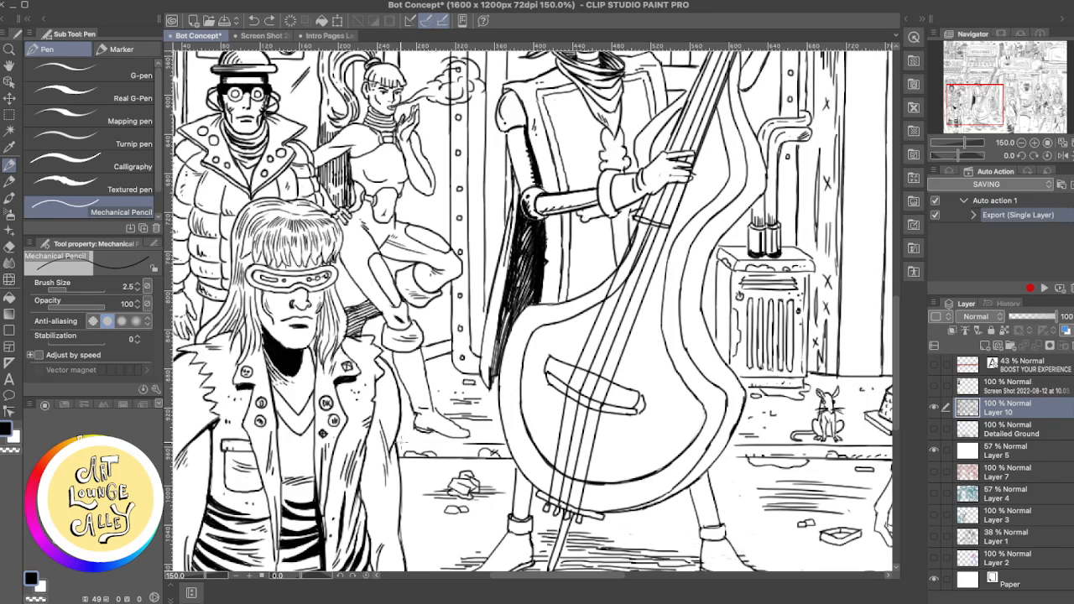
{"action": "left_click_drag", "start_coordinate": [397, 442], "coordinate": [450, 444]}
{"action": "key", "text": "ctrl+z"}
{"action": "key", "text": "e"}
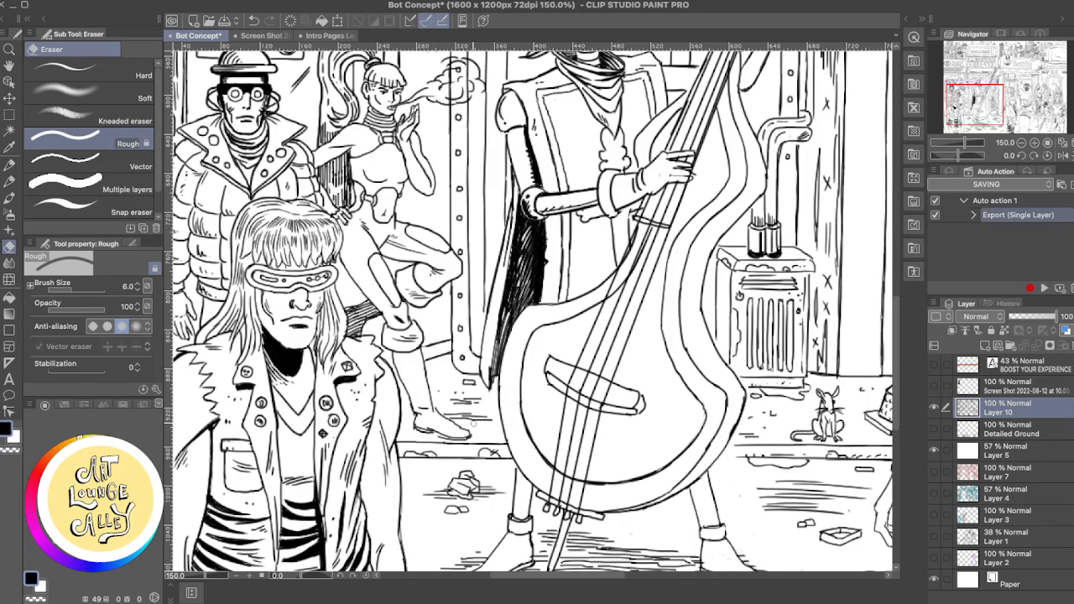
{"action": "key", "text": "p"}
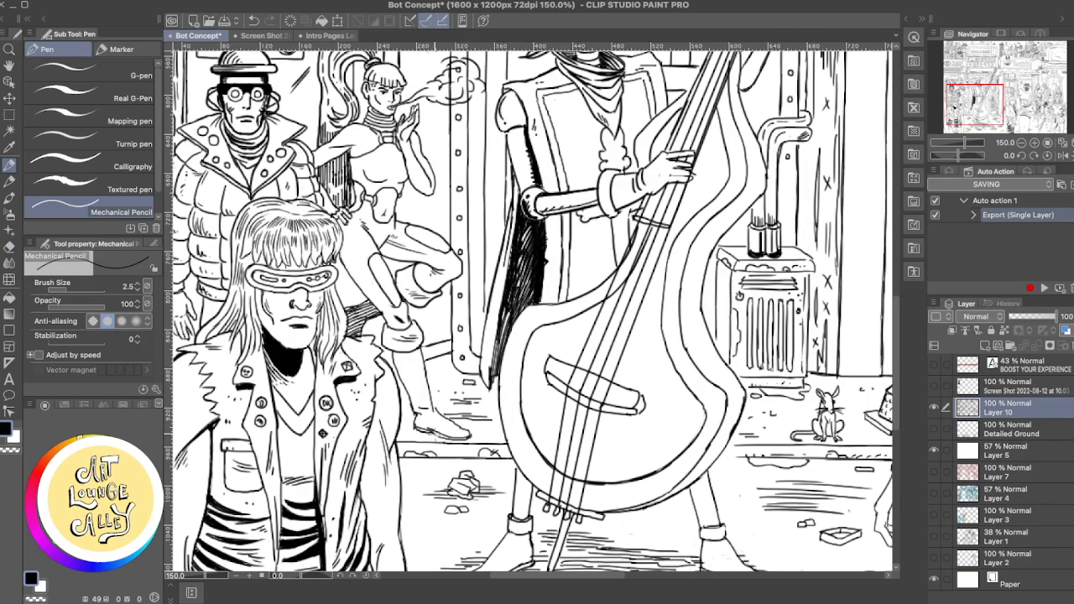
{"action": "key", "text": "super+z"}
{"action": "key", "text": "super+z"}
{"action": "left_click_drag", "start_coordinate": [421, 431], "coordinate": [454, 440]}
{"action": "key", "text": "e"}
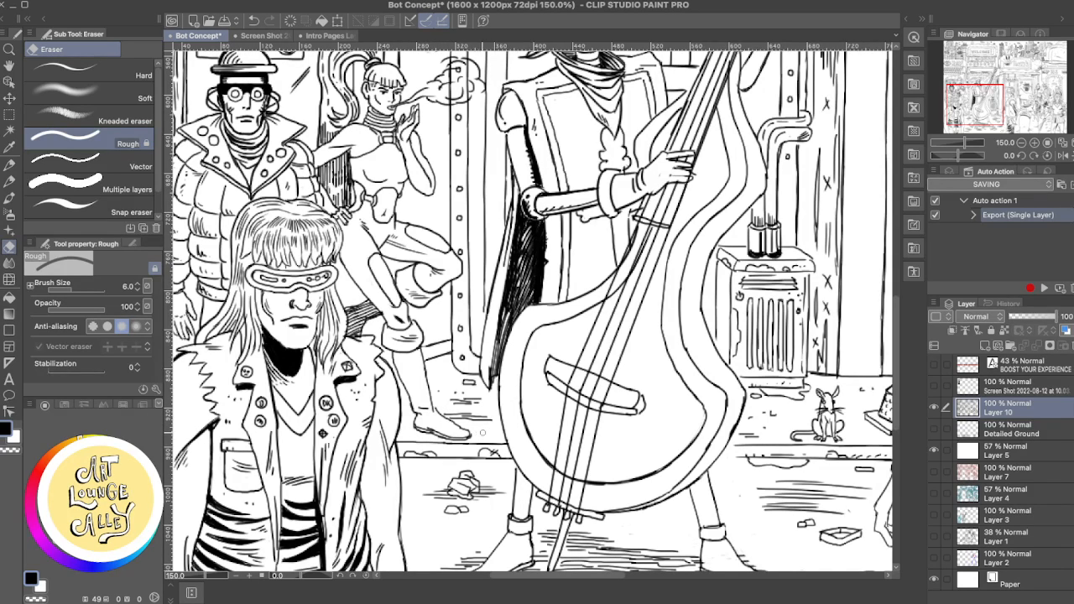
- Clean up the smoking woman's bent knee where it meets the riveted panel, alternating the Rough eraser and Mechanical Pencil
{"action": "left_click_drag", "start_coordinate": [516, 303], "coordinate": [595, 382]}
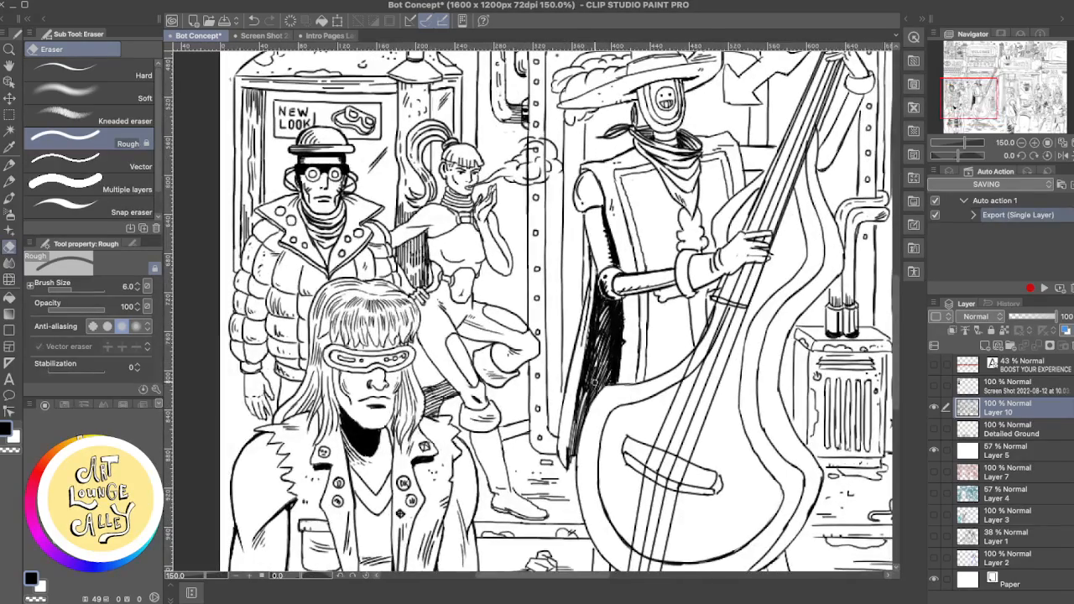
{"action": "scroll", "coordinate": [595, 381], "scroll_direction": "down", "scroll_amount": 5}
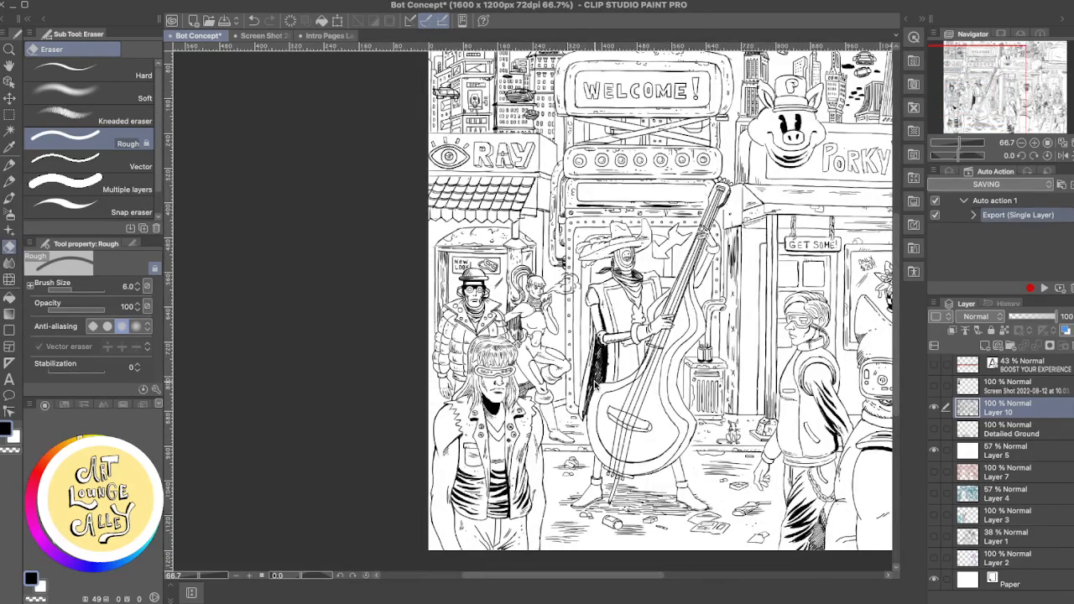
{"action": "scroll", "coordinate": [594, 382], "scroll_direction": "up", "scroll_amount": 3}
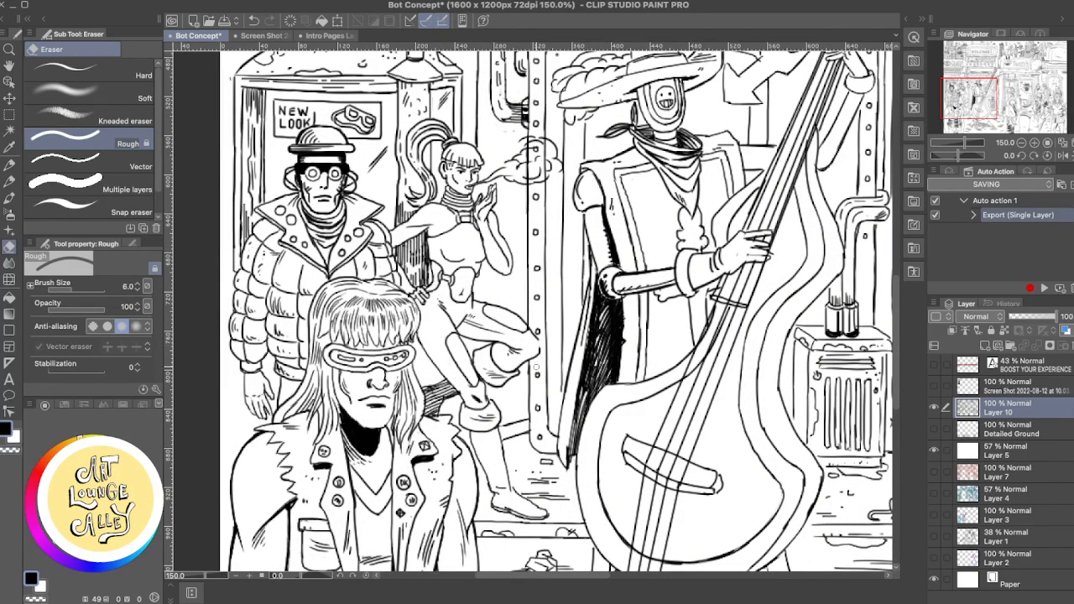
{"action": "key", "text": "p"}
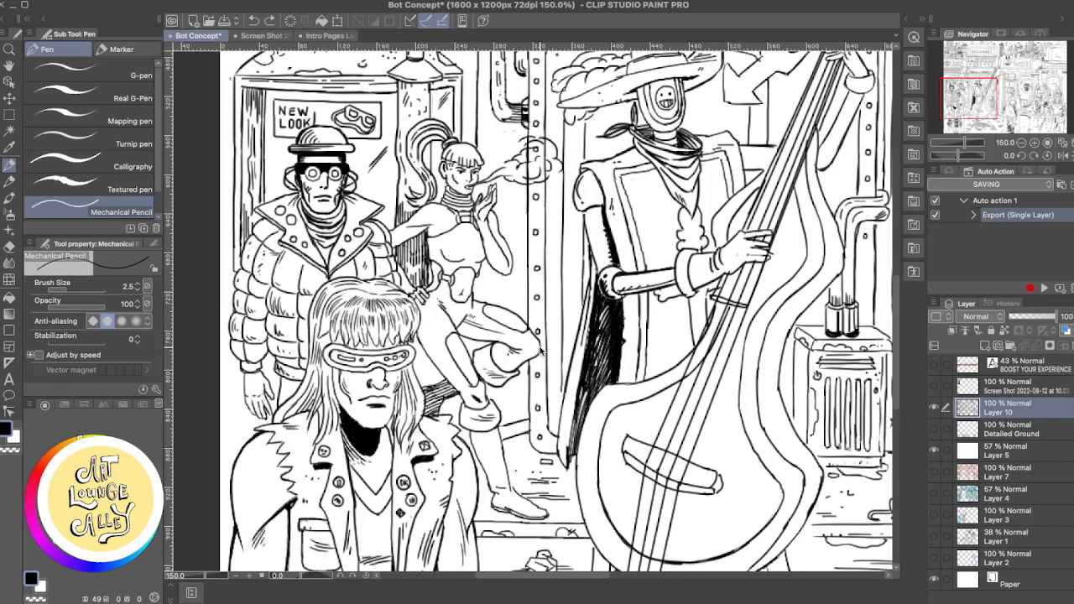
{"action": "key", "text": "e"}
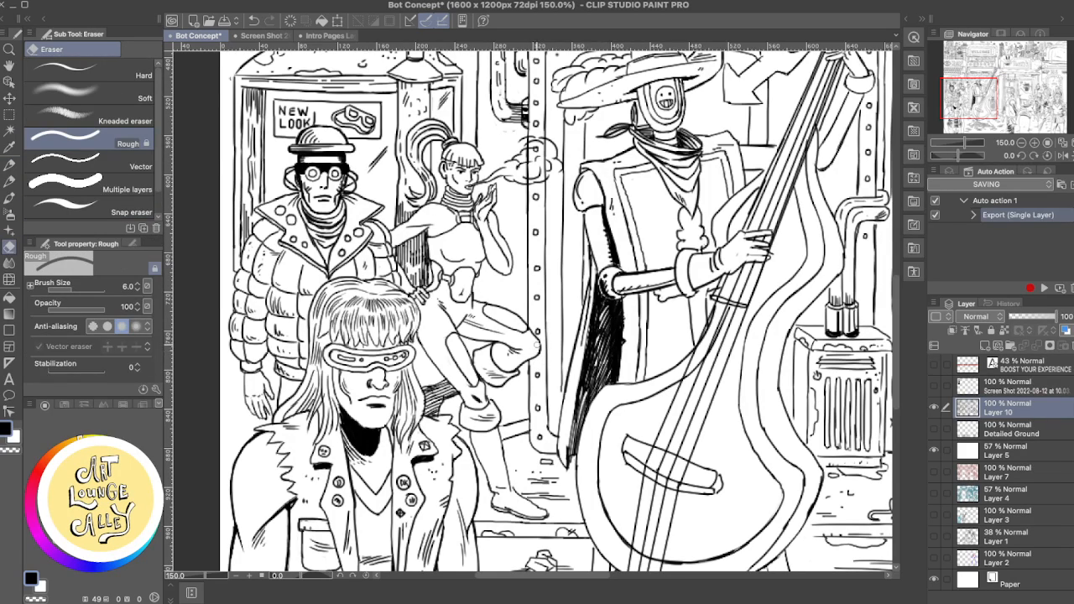
{"action": "key", "text": "p"}
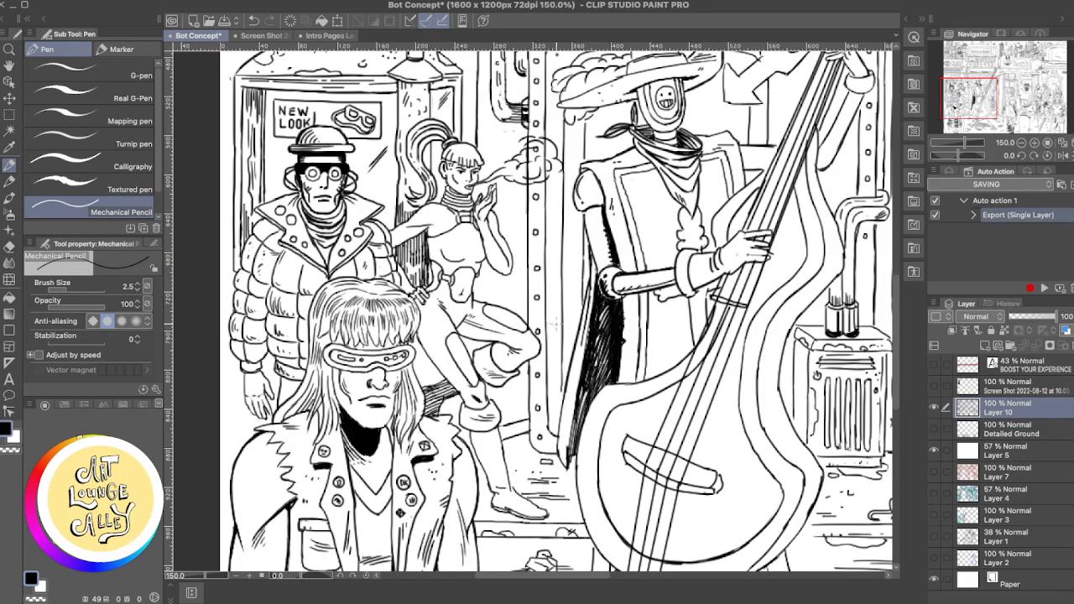
{"action": "key", "text": "e"}
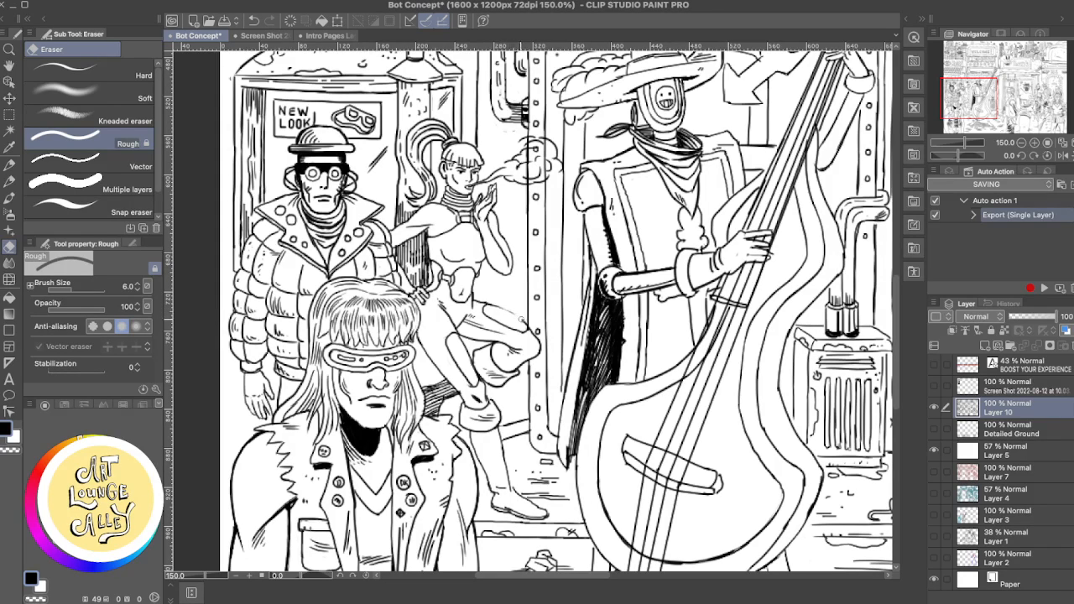
{"action": "key", "text": "p"}
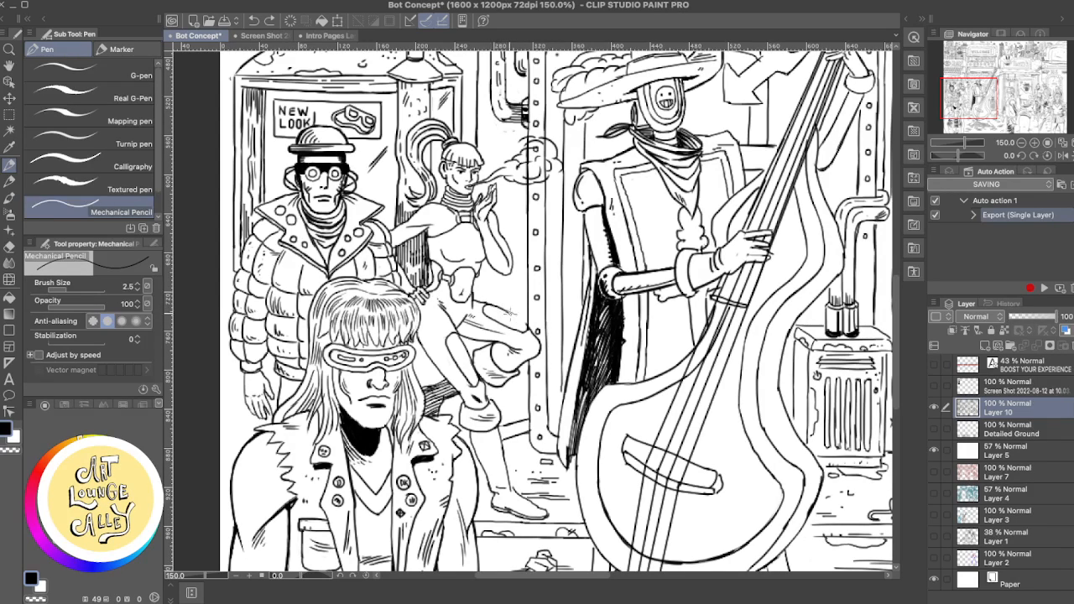
- Try short Mechanical Pencil strokes along the upper contour of the smoking woman's raised thigh
{"action": "mouse_move", "coordinate": [486, 306]}
{"action": "left_mouse_down"}
{"action": "mouse_move", "coordinate": [529, 326]}
{"action": "mouse_move", "coordinate": [490, 305]}
{"action": "left_mouse_up"}
{"action": "key", "text": "super+z"}
{"action": "key", "text": "super+z"}
{"action": "key", "text": "e"}
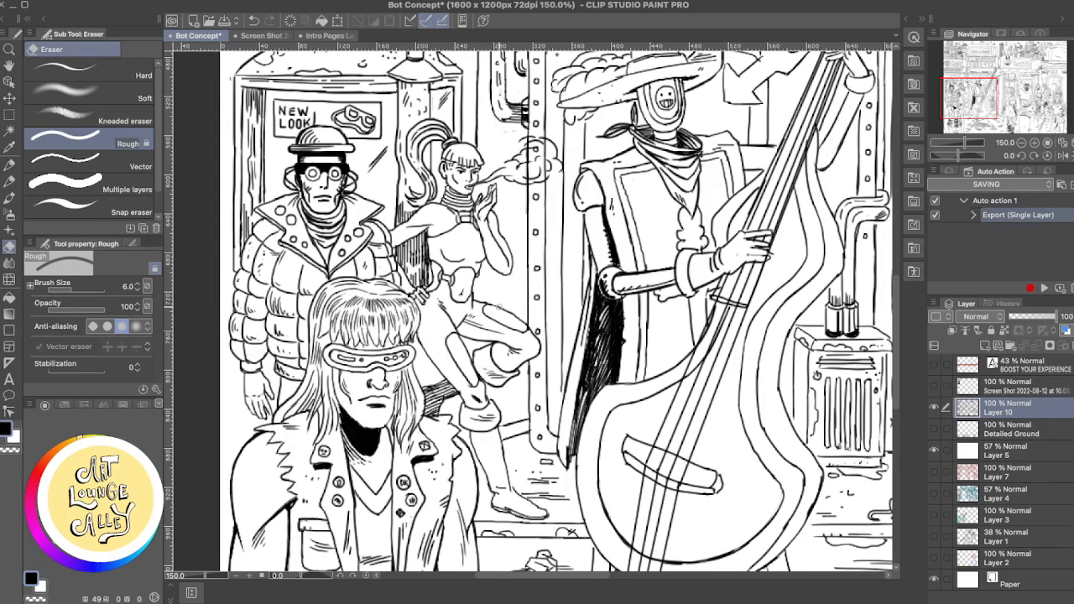
{"action": "key", "text": "p"}
{"action": "key", "text": "ctrl+z"}
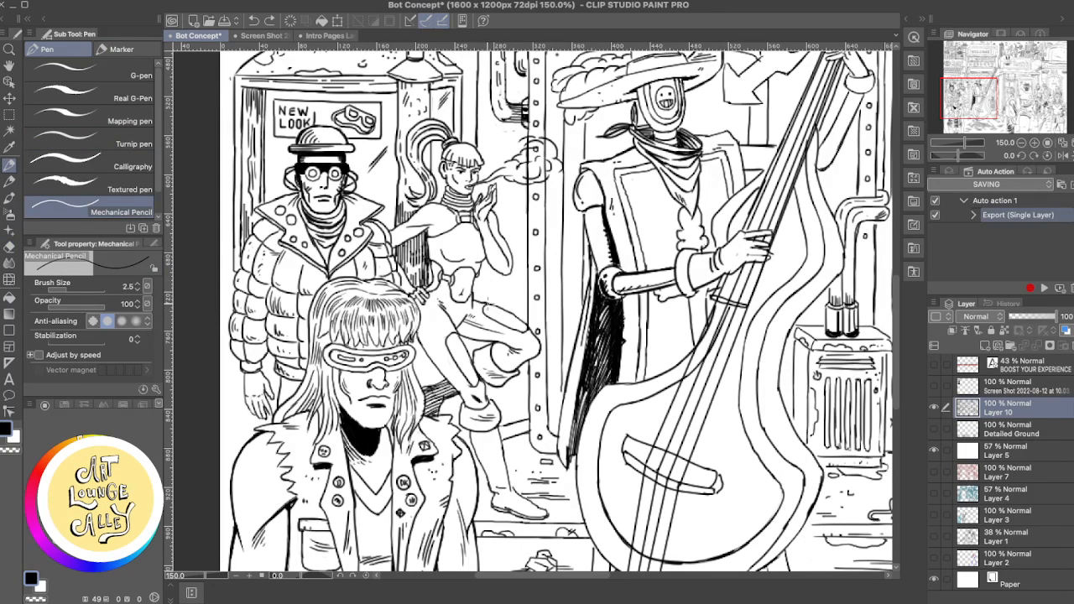
{"action": "mouse_move", "coordinate": [504, 309]}
{"action": "left_mouse_down"}
{"action": "mouse_move", "coordinate": [489, 304]}
{"action": "mouse_move", "coordinate": [511, 315]}
{"action": "left_mouse_up"}
{"action": "key", "text": "ctrl+z"}
{"action": "key", "text": "e"}
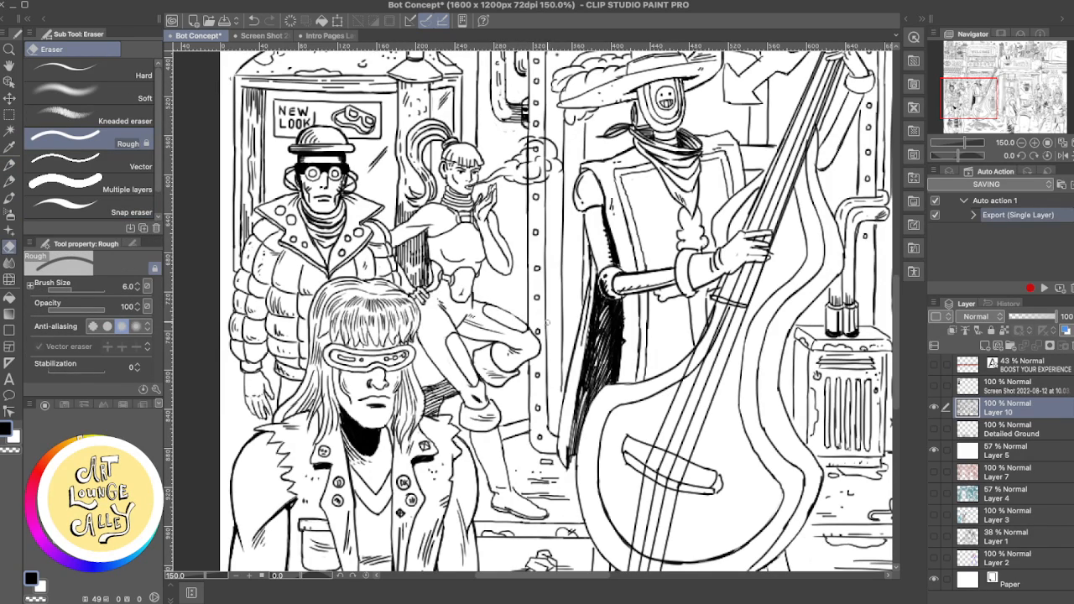
{"action": "key", "text": "p"}
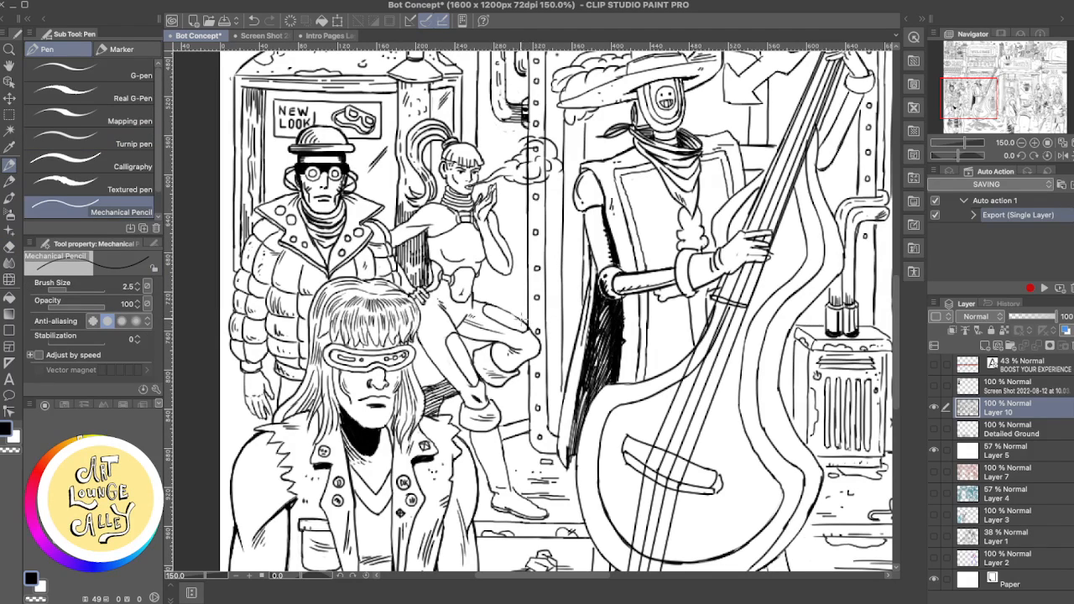
{"action": "key", "text": "ctrl+z"}
{"action": "left_click_drag", "start_coordinate": [502, 308], "coordinate": [522, 324]}
- Undo the recent strokes on the raised thigh, redoing one to compare the two versions
{"action": "key", "text": "ctrl+z"}
{"action": "key", "text": "ctrl+z"}
{"action": "key", "text": "ctrl+z"}
{"action": "key", "text": "ctrl+z"}
{"action": "key", "text": "ctrl+z"}
{"action": "key", "text": "ctrl+z"}
{"action": "key", "text": "ctrl+z"}
{"action": "key", "text": "ctrl+z"}
{"action": "key", "text": "ctrl+z"}
{"action": "key", "text": "ctrl+z"}
{"action": "key", "text": "ctrl+z"}
{"action": "key", "text": "ctrl+z"}
{"action": "key", "text": "ctrl+z"}
{"action": "key", "text": "ctrl+z"}
{"action": "key", "text": "ctrl+y"}
{"action": "key", "text": "ctrl+z"}
{"action": "key", "text": "ctrl+y"}
{"action": "key", "text": "ctrl+z"}
- Erase the rough part of the raised thigh's upper contour and redraw it with the Mechanical Pencil
{"action": "key", "text": "e"}
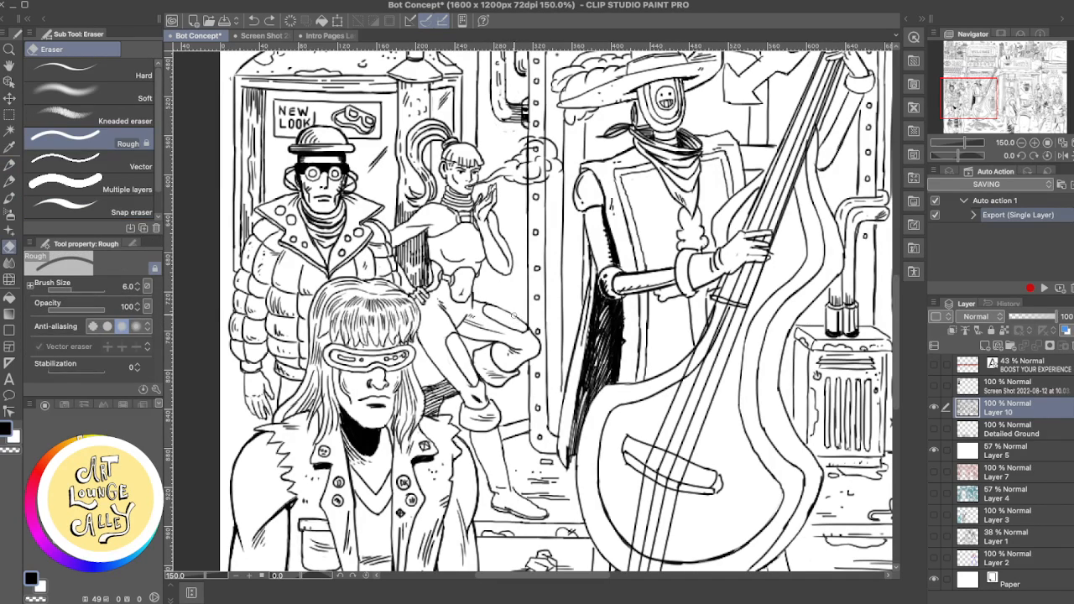
{"action": "key", "text": "p"}
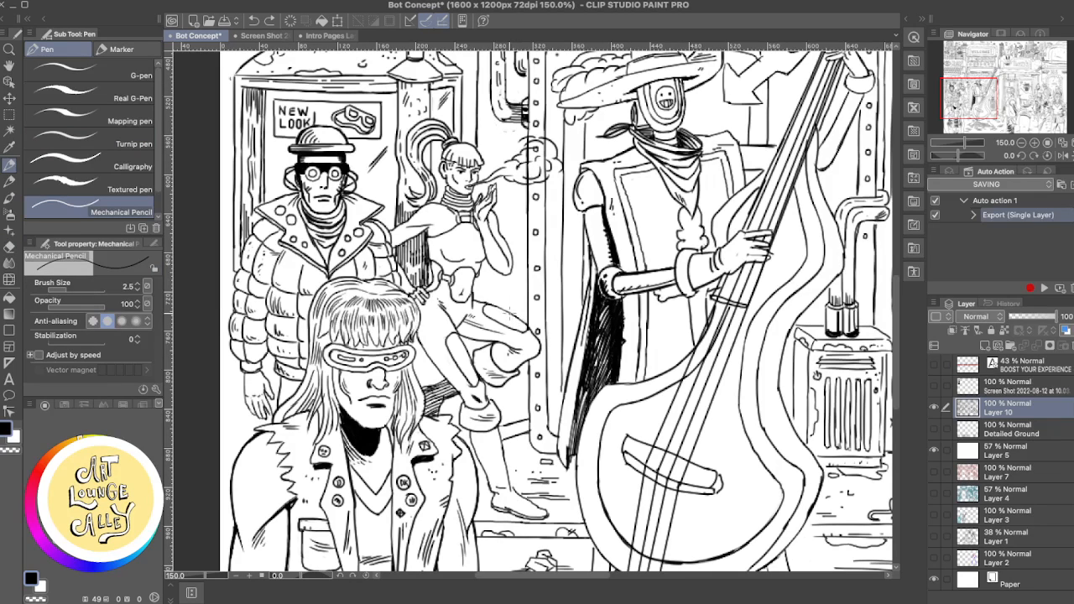
{"action": "left_click_drag", "start_coordinate": [507, 312], "coordinate": [497, 306]}
{"action": "mouse_move", "coordinate": [497, 290]}
{"action": "left_mouse_down"}
{"action": "mouse_move", "coordinate": [518, 333]}
{"action": "mouse_move", "coordinate": [495, 364]}
{"action": "mouse_move", "coordinate": [522, 290]}
{"action": "left_mouse_up"}
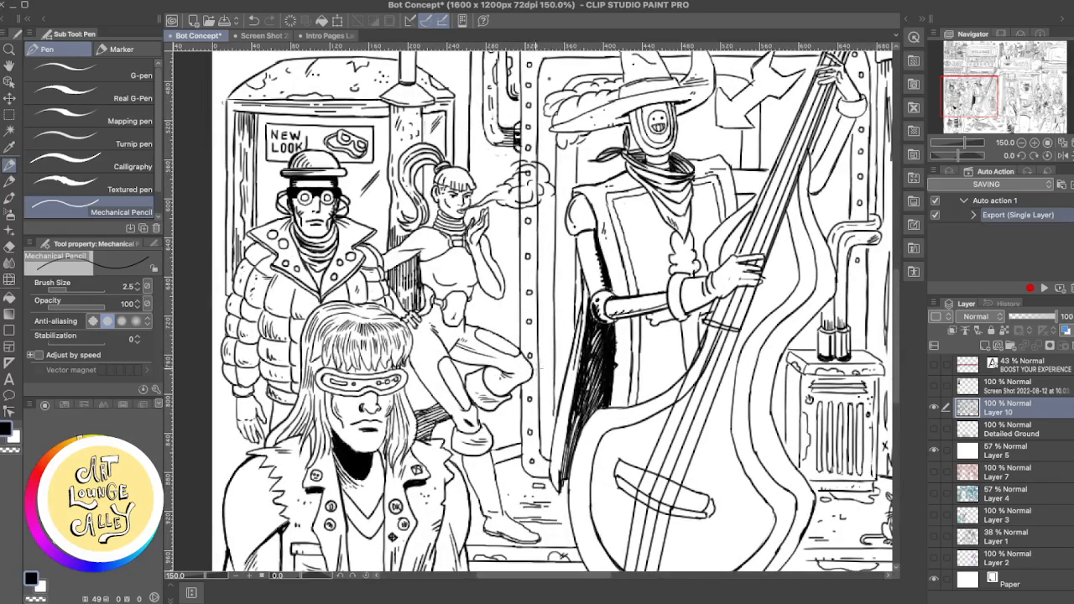
- Try erasing and redrawing the upper edge of the riveted doorway frame above the musician's hat, and undo the strokes
{"action": "left_click_drag", "start_coordinate": [558, 337], "coordinate": [533, 454]}
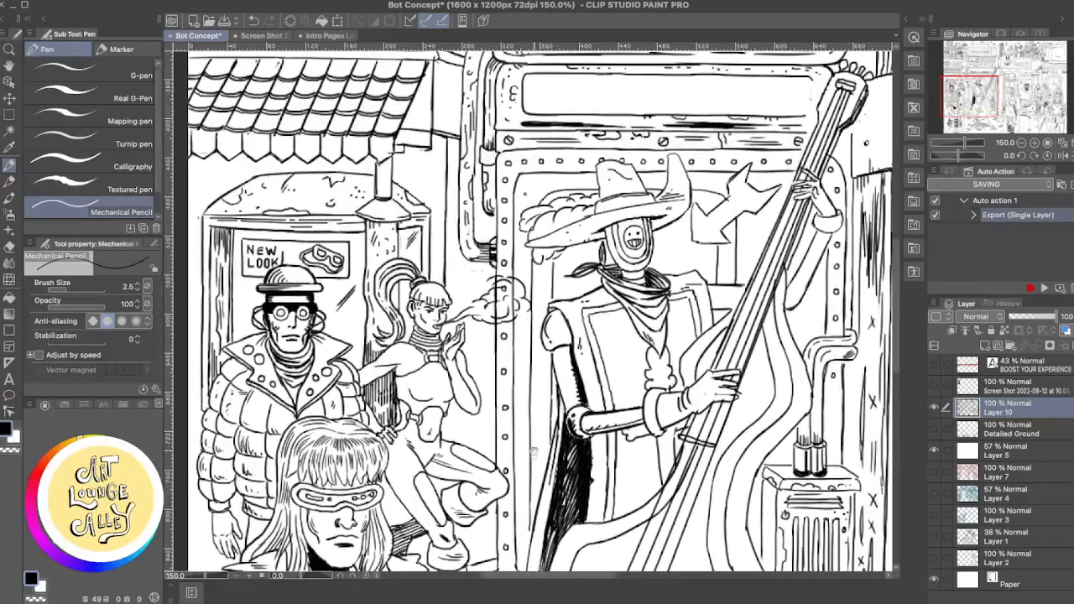
{"action": "left_click_drag", "start_coordinate": [602, 352], "coordinate": [565, 381]}
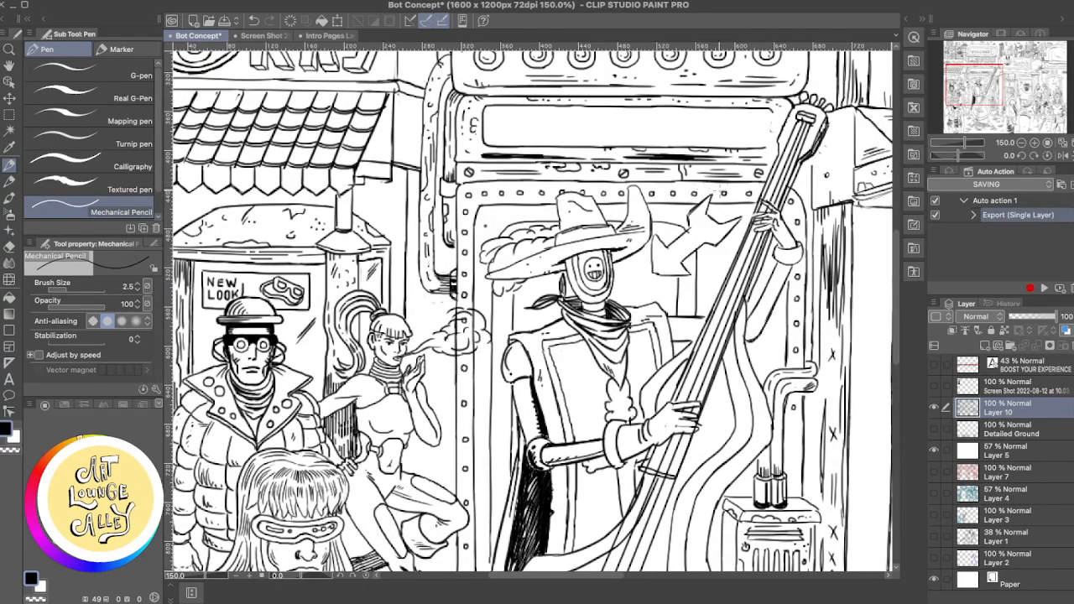
{"action": "key", "text": "e"}
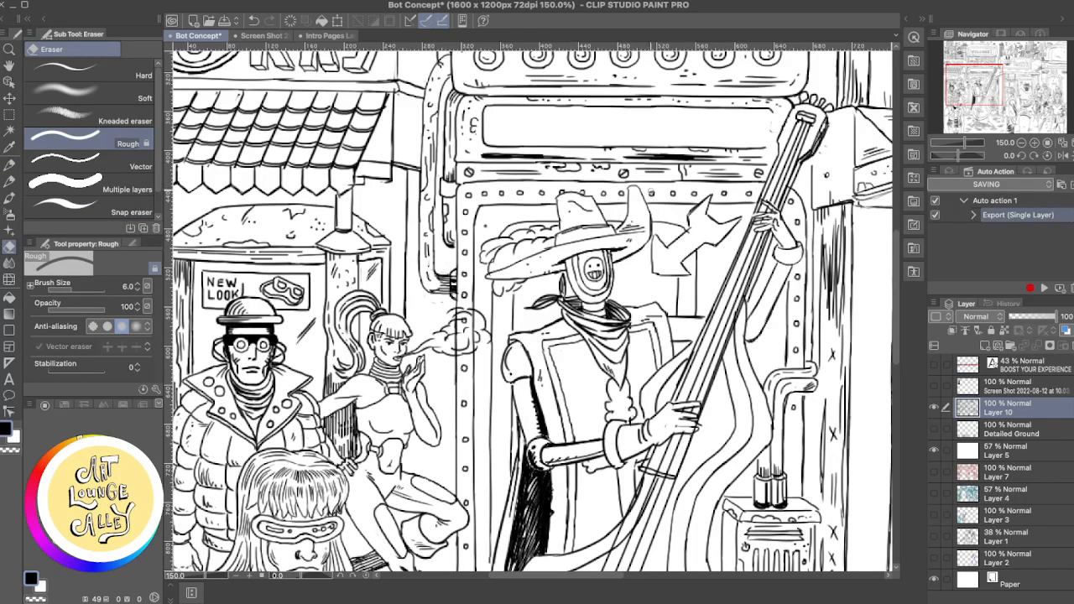
{"action": "left_click_drag", "start_coordinate": [659, 182], "coordinate": [576, 181]}
{"action": "key", "text": "p"}
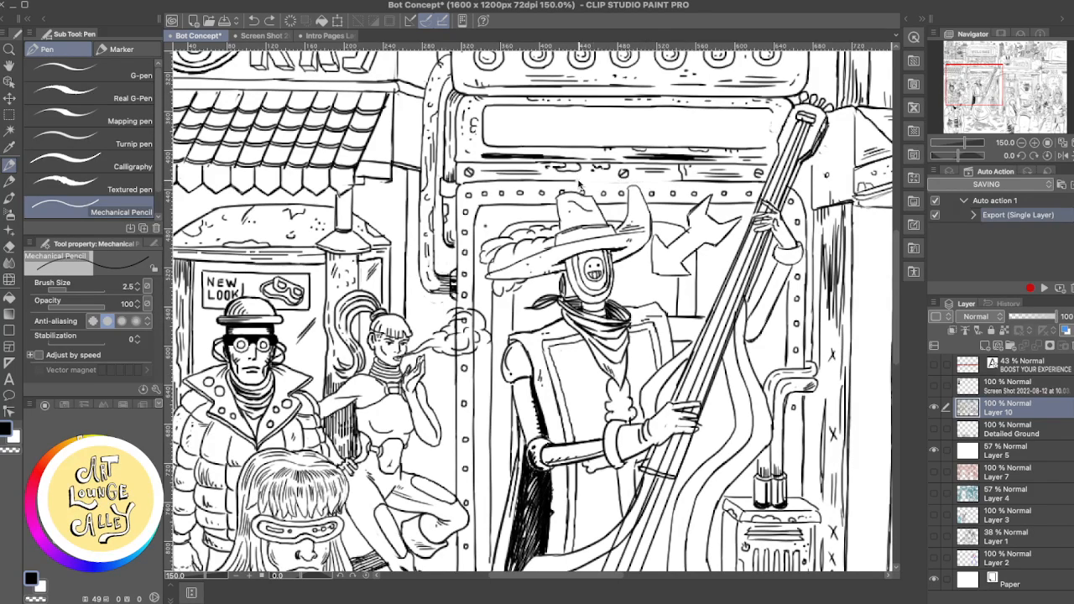
{"action": "left_click_drag", "start_coordinate": [593, 181], "coordinate": [681, 182]}
{"action": "key", "text": "ctrl+z"}
{"action": "key", "text": "ctrl+z"}
{"action": "key", "text": "ctrl+z"}
{"action": "key", "text": "ctrl+z"}
{"action": "key", "text": "ctrl+z"}
{"action": "key", "text": "ctrl+z"}
{"action": "key", "text": "ctrl+z"}
{"action": "key", "text": "ctrl+z"}
{"action": "key", "text": "ctrl+z"}
{"action": "key", "text": "ctrl+z"}
{"action": "key", "text": "ctrl+z"}
{"action": "key", "text": "ctrl+z"}
- Touch up the doorway frame's rounded inner corner beside the hat's feathers with the Rough eraser and Mechanical Pencil
{"action": "key", "text": "e"}
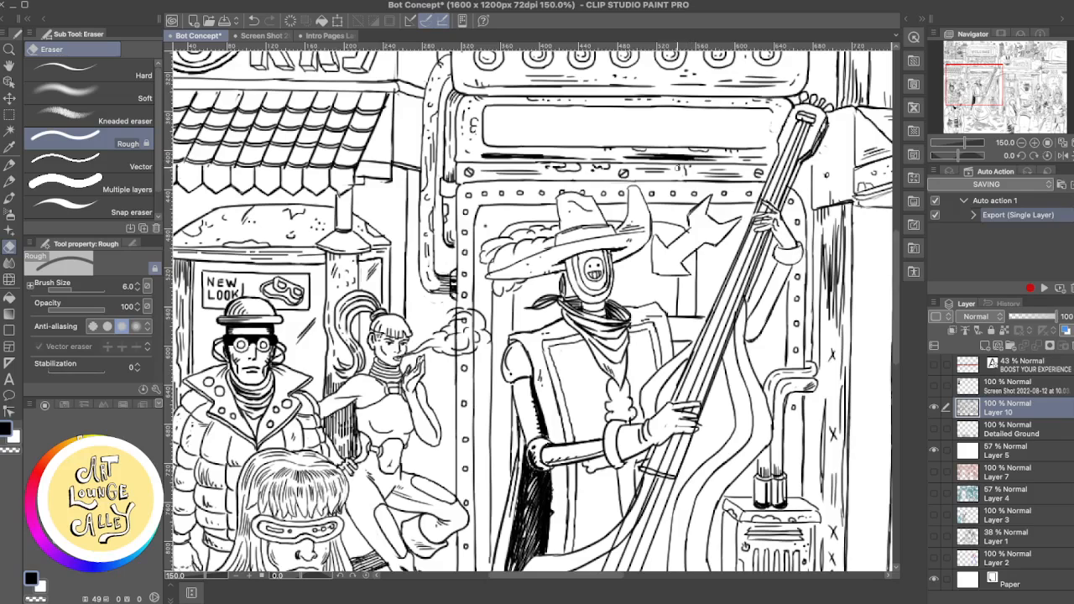
{"action": "key", "text": "p"}
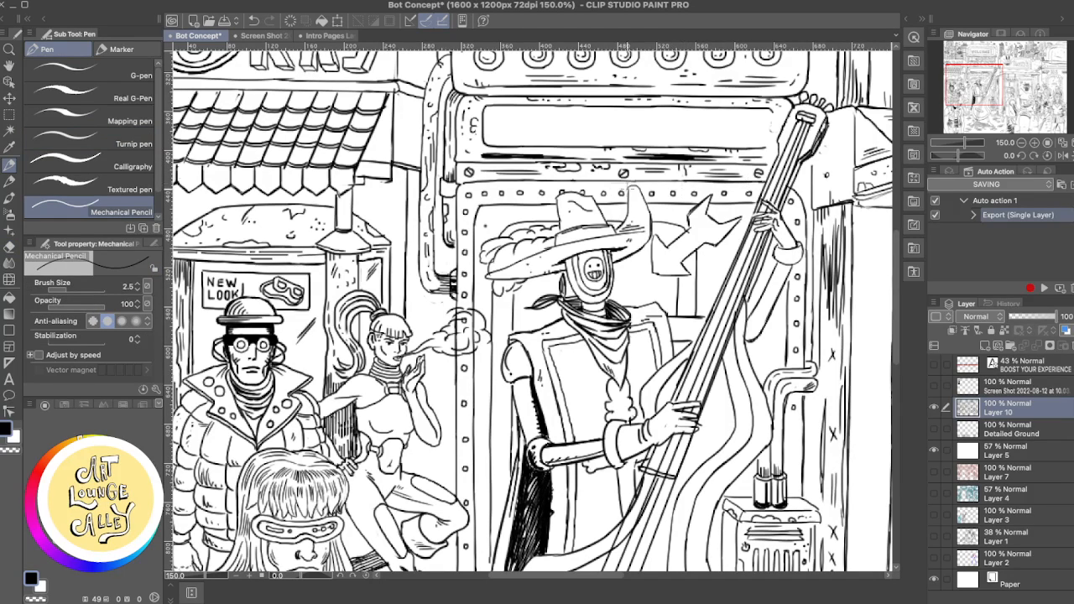
{"action": "key", "text": "e"}
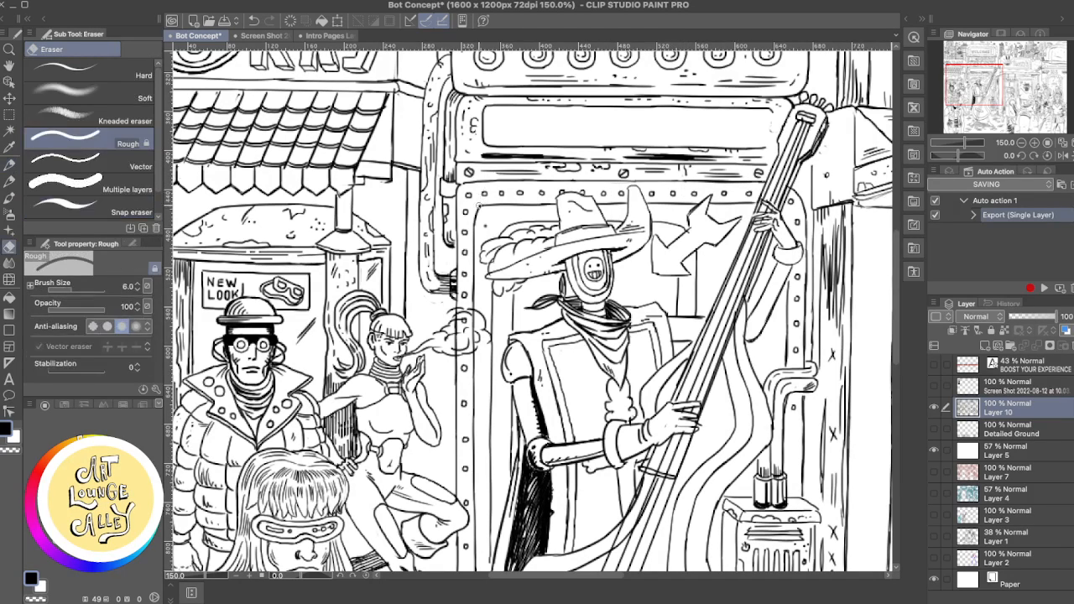
{"action": "key", "text": "p"}
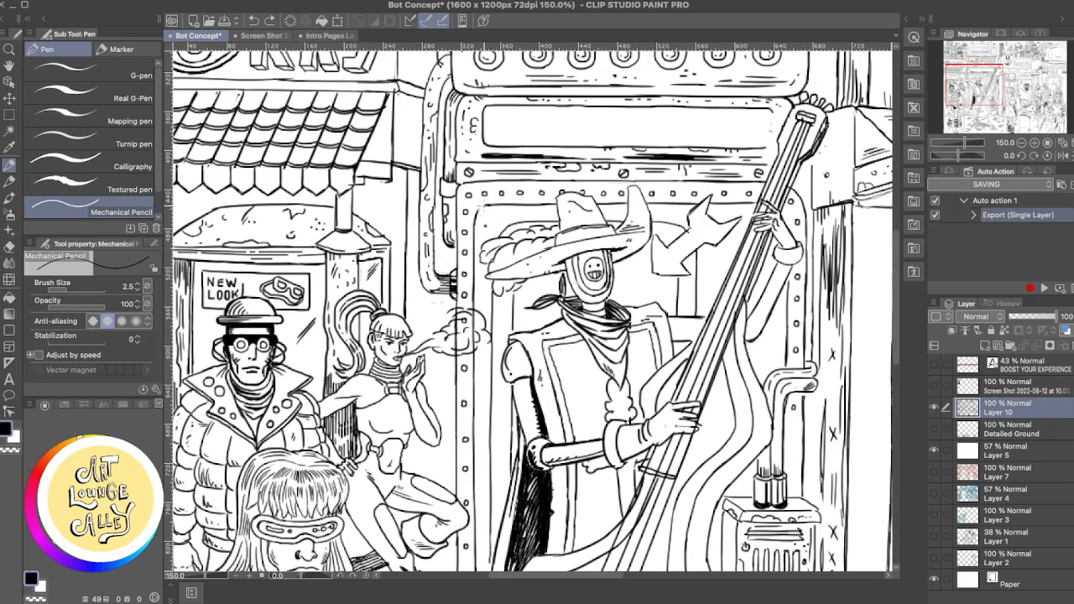
{"action": "left_click_drag", "start_coordinate": [496, 202], "coordinate": [484, 216]}
{"action": "key", "text": "e"}
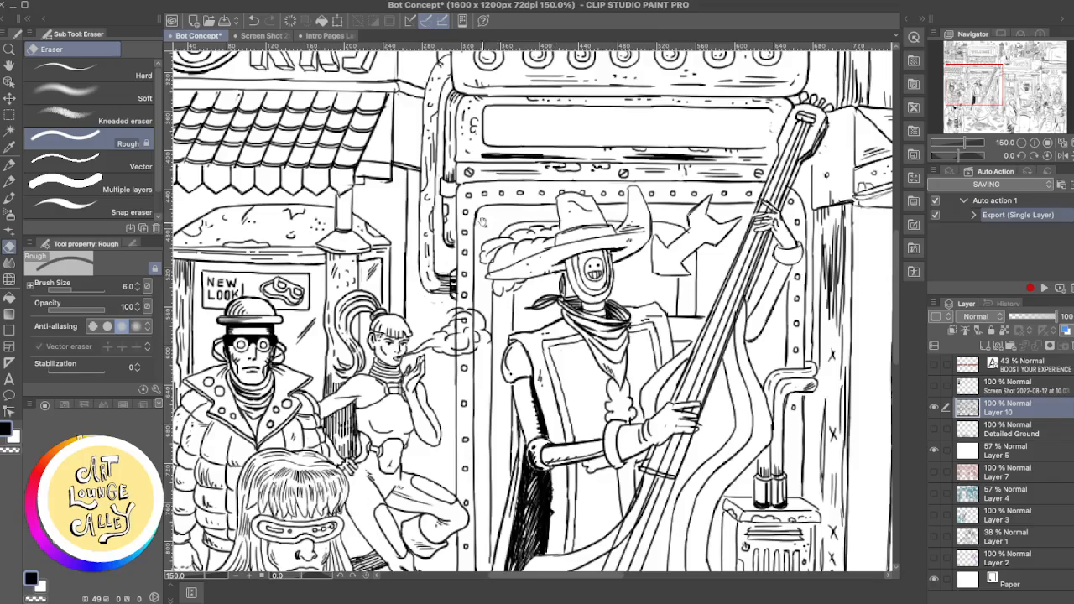
- Clean up the stray marks on the wall just below the bent pipe's end with the Rough eraser
{"action": "scroll", "coordinate": [483, 223], "scroll_direction": "down", "scroll_amount": 3}
{"action": "scroll", "coordinate": [503, 173], "scroll_direction": "right", "scroll_amount": 3}
{"action": "scroll", "coordinate": [504, 173], "scroll_direction": "down", "scroll_amount": 1}
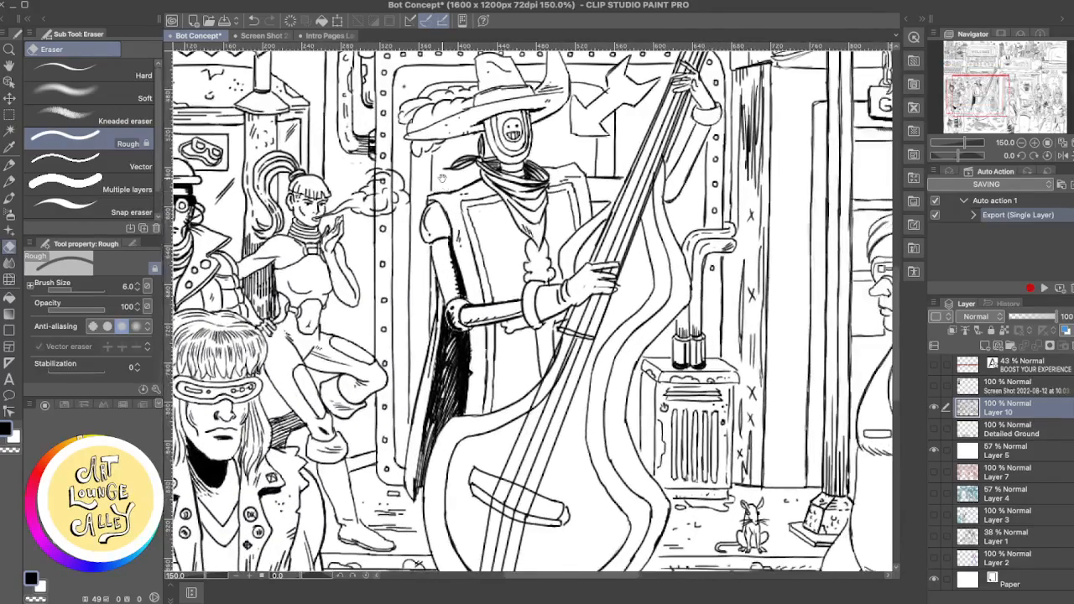
{"action": "key", "text": "p"}
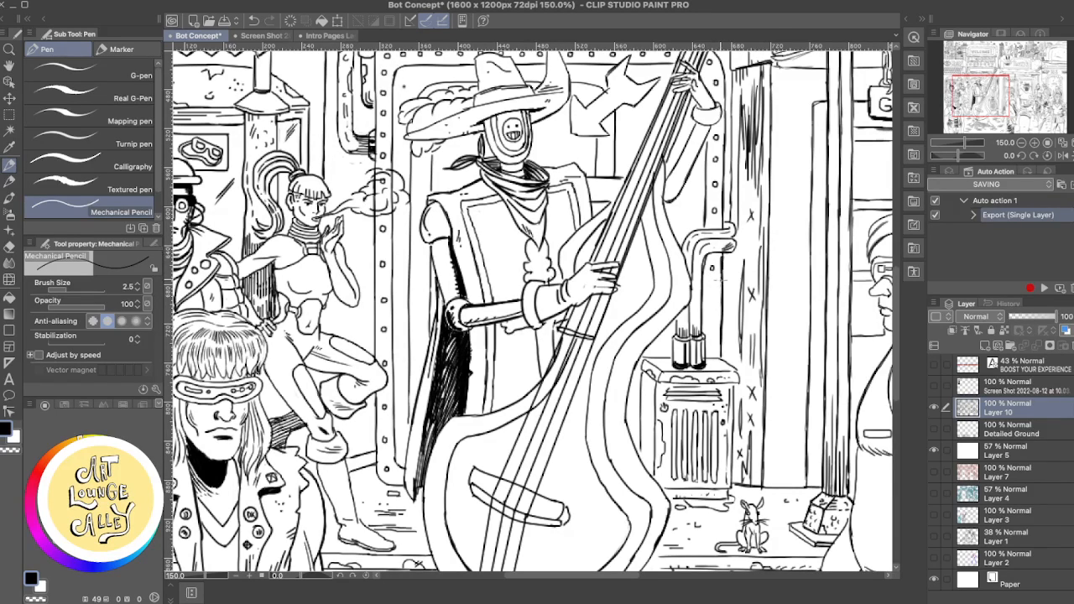
{"action": "key", "text": "e"}
{"action": "mouse_move", "coordinate": [721, 269]}
{"action": "left_mouse_down"}
{"action": "mouse_move", "coordinate": [719, 354]}
{"action": "mouse_move", "coordinate": [721, 266]}
{"action": "left_mouse_up"}
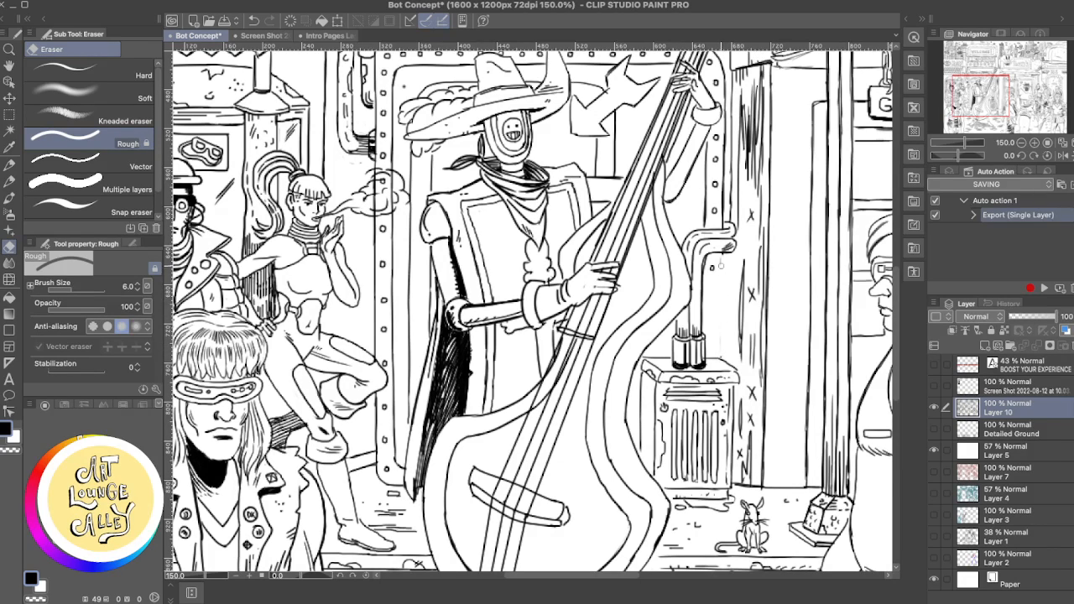
{"action": "key", "text": "p"}
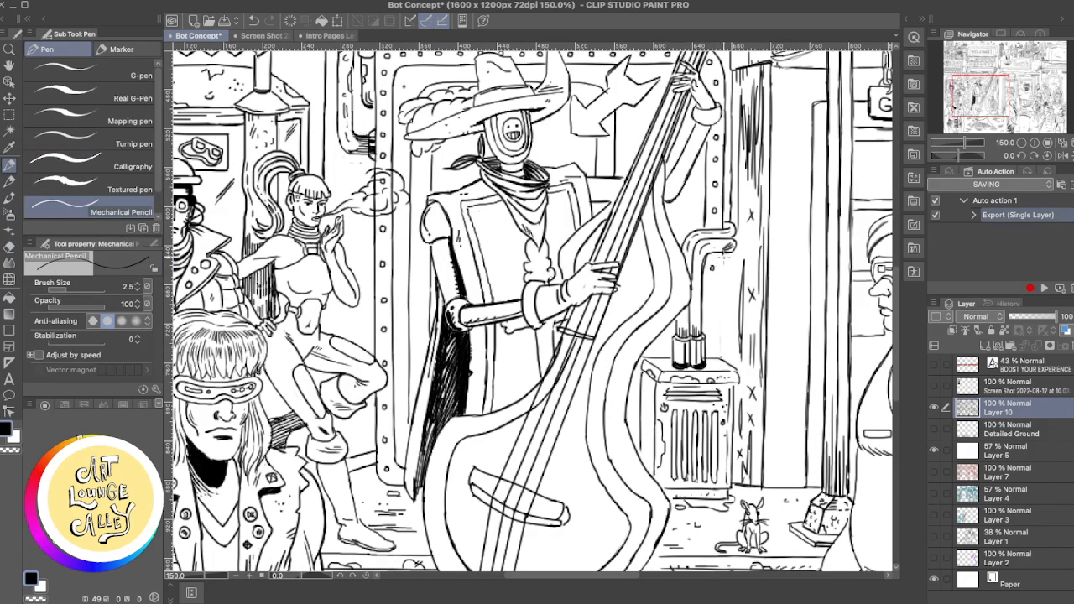
- Try repeated vertical Mechanical Pencil lines from the bent pipe's end down toward the vented metal box, undoing each one
{"action": "key", "text": "ctrl+z"}
{"action": "left_click_drag", "start_coordinate": [722, 252], "coordinate": [722, 299]}
{"action": "key", "text": "ctrl+z"}
{"action": "left_click_drag", "start_coordinate": [722, 254], "coordinate": [720, 324]}
{"action": "key", "text": "ctrl+z"}
{"action": "left_click_drag", "start_coordinate": [722, 254], "coordinate": [720, 324]}
{"action": "key", "text": "ctrl+z"}
{"action": "left_click_drag", "start_coordinate": [723, 255], "coordinate": [721, 326]}
{"action": "key", "text": "ctrl+z"}
{"action": "left_click_drag", "start_coordinate": [722, 255], "coordinate": [720, 344]}
{"action": "key", "text": "ctrl+z"}
{"action": "left_click_drag", "start_coordinate": [723, 255], "coordinate": [715, 372]}
{"action": "key", "text": "ctrl+z"}
{"action": "left_click_drag", "start_coordinate": [722, 267], "coordinate": [722, 338]}
{"action": "key", "text": "ctrl+z"}
{"action": "key", "text": "ctrl+z"}
{"action": "left_click_drag", "start_coordinate": [722, 255], "coordinate": [718, 359]}
{"action": "key", "text": "ctrl+z"}
{"action": "left_click_drag", "start_coordinate": [722, 267], "coordinate": [720, 359]}
{"action": "key", "text": "ctrl+z"}
{"action": "left_click_drag", "start_coordinate": [723, 255], "coordinate": [722, 361]}
{"action": "key", "text": "ctrl+z"}
{"action": "left_click_drag", "start_coordinate": [722, 252], "coordinate": [722, 352]}
{"action": "key", "text": "ctrl+z"}
{"action": "left_click_drag", "start_coordinate": [722, 254], "coordinate": [721, 356]}
{"action": "key", "text": "ctrl+z"}
{"action": "left_click_drag", "start_coordinate": [723, 251], "coordinate": [721, 342]}
{"action": "key", "text": "ctrl+z"}
{"action": "left_click_drag", "start_coordinate": [723, 252], "coordinate": [722, 347]}
{"action": "key", "text": "ctrl+z"}
{"action": "left_click_drag", "start_coordinate": [724, 254], "coordinate": [721, 360]}
{"action": "key", "text": "ctrl+z"}
{"action": "left_click_drag", "start_coordinate": [723, 253], "coordinate": [722, 352]}
{"action": "key", "text": "ctrl+z"}
{"action": "left_click_drag", "start_coordinate": [723, 252], "coordinate": [722, 361]}
{"action": "key", "text": "ctrl+z"}
{"action": "left_click_drag", "start_coordinate": [723, 253], "coordinate": [723, 361]}
{"action": "key", "text": "ctrl+z"}
{"action": "left_click_drag", "start_coordinate": [723, 253], "coordinate": [717, 356]}
{"action": "key", "text": "ctrl+z"}
{"action": "left_click_drag", "start_coordinate": [724, 254], "coordinate": [722, 354]}
{"action": "key", "text": "ctrl+z"}
{"action": "left_click_drag", "start_coordinate": [723, 253], "coordinate": [723, 314]}
{"action": "key", "text": "ctrl+z"}
- Draw the vertical edge line from the bent pipe down to the vented metal box and erase its middle section
{"action": "scroll", "coordinate": [743, 319], "scroll_direction": "up", "scroll_amount": 1}
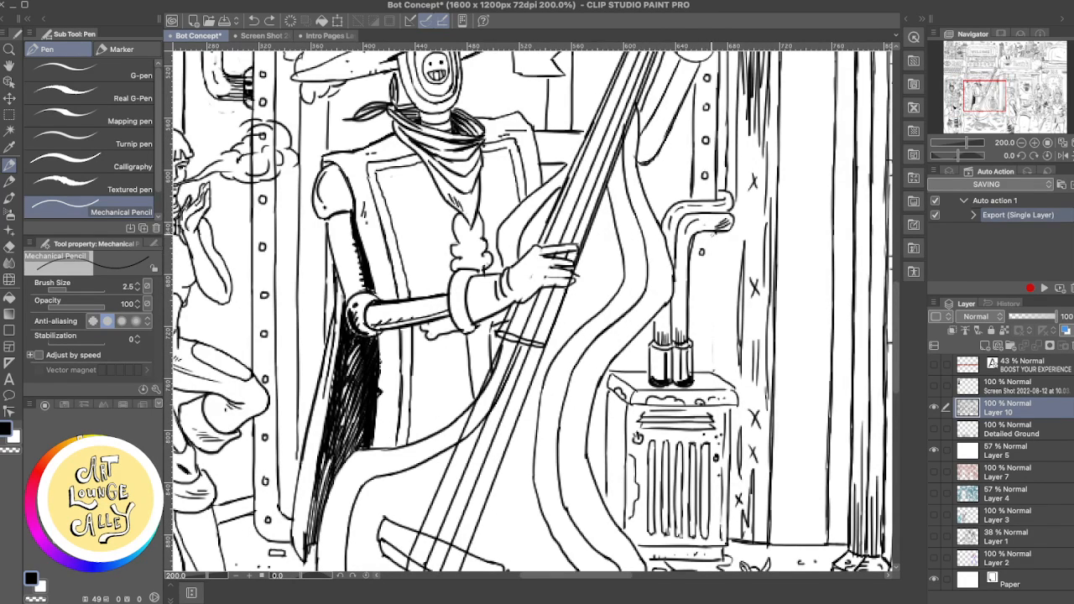
{"action": "left_click_drag", "start_coordinate": [713, 232], "coordinate": [712, 350]}
{"action": "key", "text": "ctrl+z"}
{"action": "left_click_drag", "start_coordinate": [714, 231], "coordinate": [715, 374]}
{"action": "key", "text": "ctrl+z"}
{"action": "left_click_drag", "start_coordinate": [715, 232], "coordinate": [715, 372]}
{"action": "key", "text": "ctrl+z"}
{"action": "left_click_drag", "start_coordinate": [715, 233], "coordinate": [710, 372]}
{"action": "key", "text": "ctrl+z"}
{"action": "left_click_drag", "start_coordinate": [715, 233], "coordinate": [716, 374]}
{"action": "key", "text": "ctrl+z"}
{"action": "left_click_drag", "start_coordinate": [715, 233], "coordinate": [714, 372]}
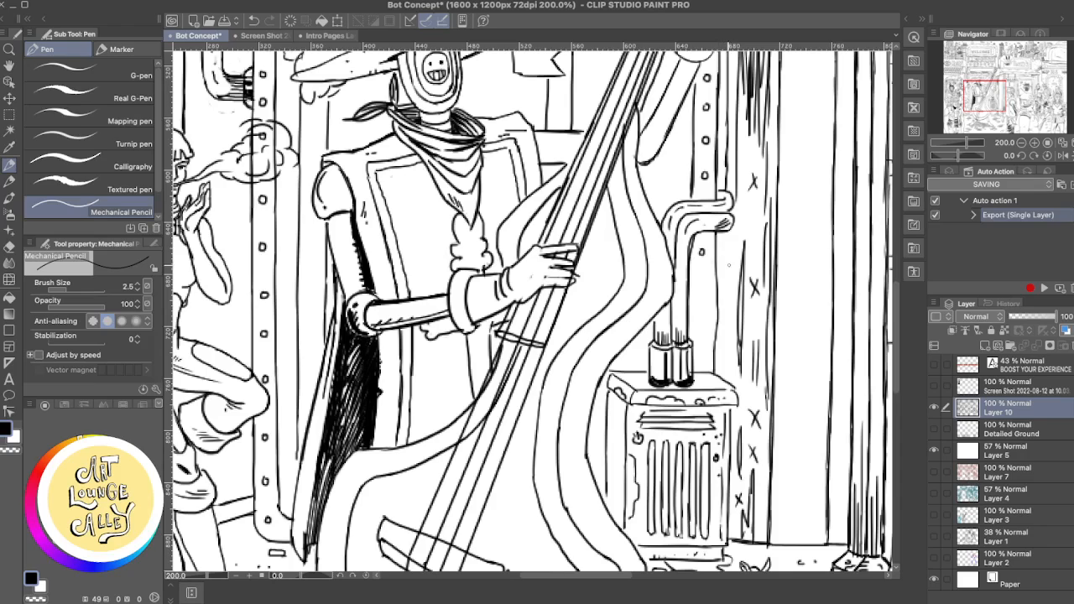
{"action": "key", "text": "e"}
{"action": "left_click_drag", "start_coordinate": [718, 287], "coordinate": [715, 346]}
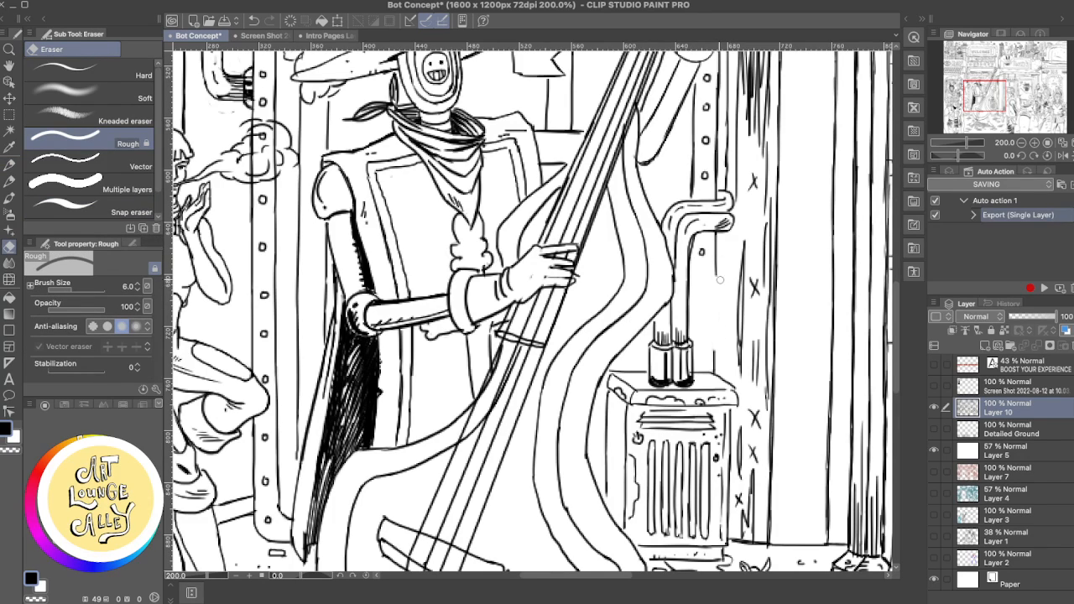
- Redraw the middle of the vertical edge line between the bent pipe's end and the vented metal box with the Mechanical Pencil
{"action": "key", "text": "p"}
{"action": "left_click_drag", "start_coordinate": [716, 262], "coordinate": [711, 349]}
{"action": "key", "text": "ctrl+z"}
{"action": "left_click_drag", "start_coordinate": [715, 261], "coordinate": [709, 357]}
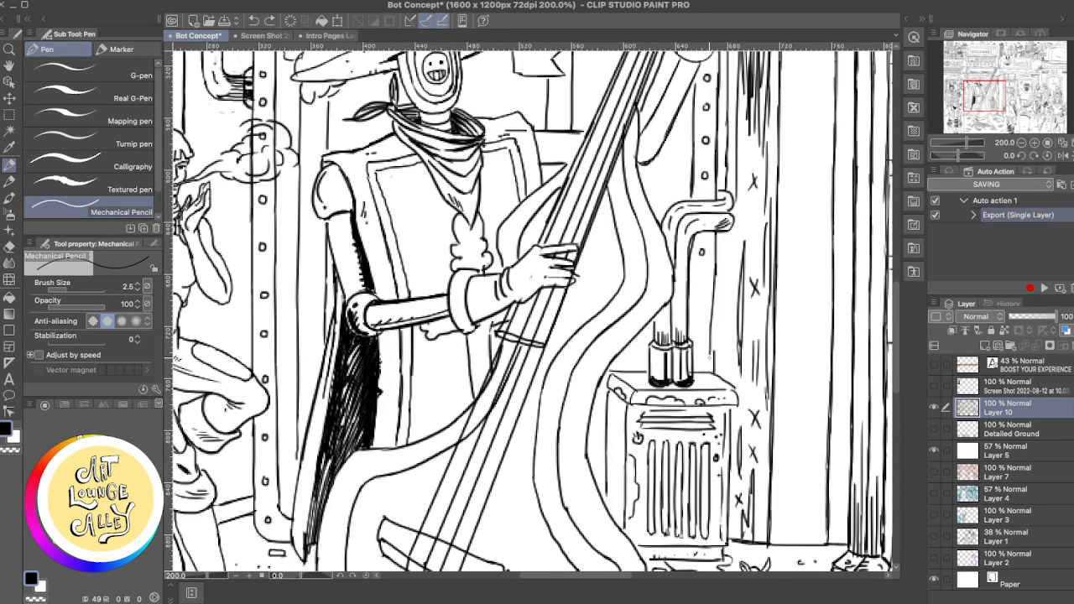
{"action": "key", "text": "ctrl+z"}
{"action": "left_click_drag", "start_coordinate": [716, 269], "coordinate": [711, 379]}
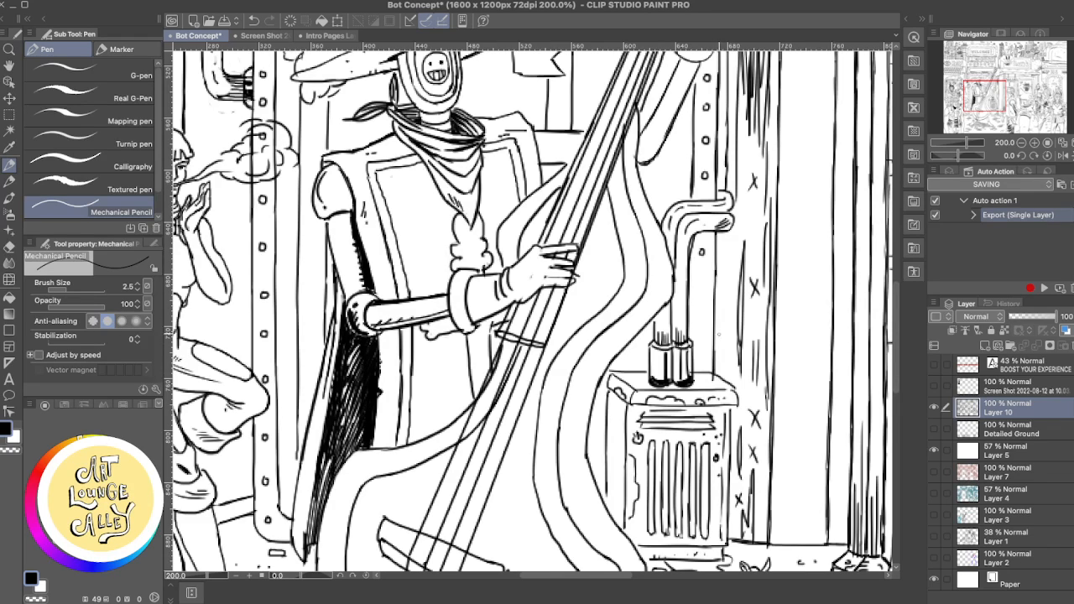
{"action": "key", "text": "ctrl+z"}
{"action": "left_click_drag", "start_coordinate": [716, 271], "coordinate": [710, 366]}
{"action": "key", "text": "ctrl+z"}
{"action": "left_click_drag", "start_coordinate": [715, 268], "coordinate": [711, 379]}
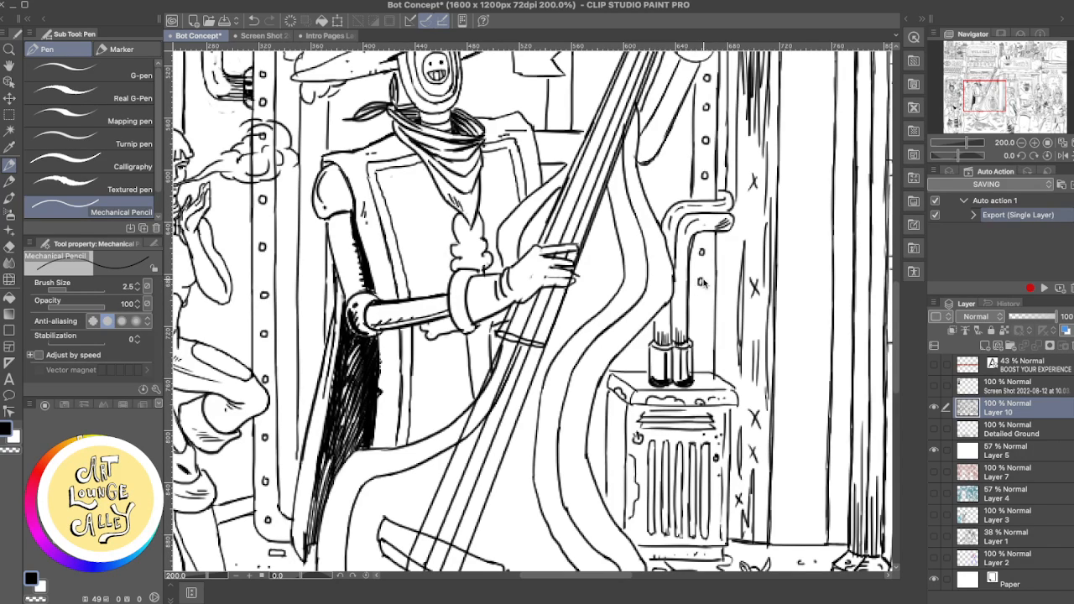
{"action": "key", "text": "ctrl+z"}
- Draw the small square rivets on the metal strip between the bent pipe and the vented box
{"action": "left_click_drag", "start_coordinate": [700, 281], "coordinate": [704, 319]}
{"action": "key", "text": "ctrl+z"}
{"action": "key", "text": "ctrl+z"}
{"action": "key", "text": "ctrl+z"}
{"action": "key", "text": "ctrl+z"}
{"action": "left_click_drag", "start_coordinate": [705, 352], "coordinate": [704, 353]}
- Try repeated vertical Mechanical Pencil lines from the raised sleeve down to the top of the bent pipe, undoing each one
{"action": "scroll", "coordinate": [724, 244], "scroll_direction": "up", "scroll_amount": 3}
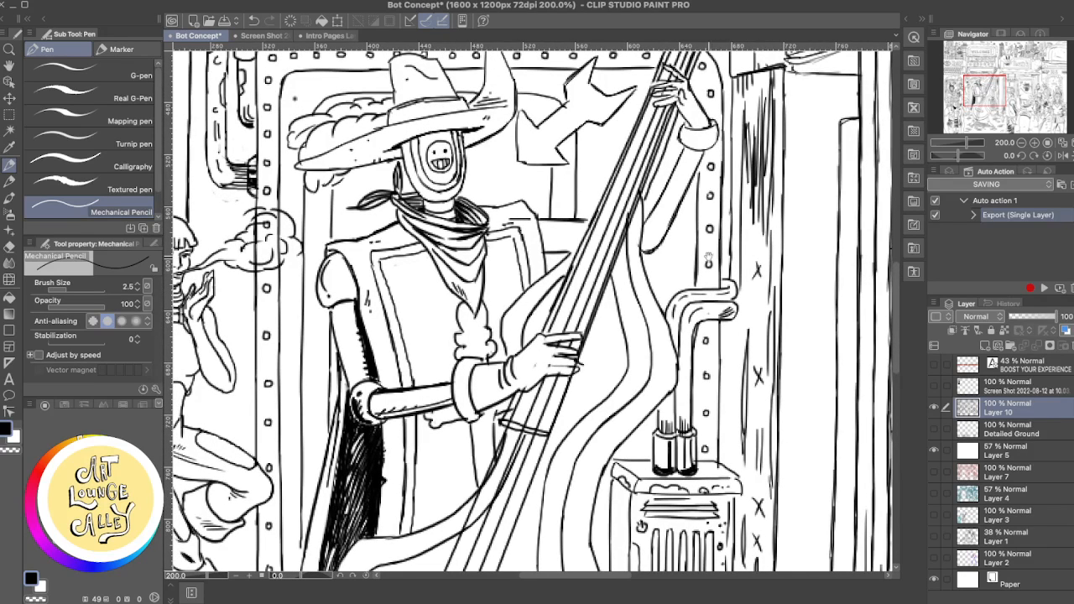
{"action": "left_click_drag", "start_coordinate": [698, 168], "coordinate": [697, 198]}
{"action": "key", "text": "e"}
{"action": "mouse_move", "coordinate": [696, 247]}
{"action": "left_mouse_down"}
{"action": "mouse_move", "coordinate": [697, 267]}
{"action": "mouse_move", "coordinate": [702, 167]}
{"action": "mouse_move", "coordinate": [686, 183]}
{"action": "mouse_move", "coordinate": [694, 246]}
{"action": "left_mouse_up"}
{"action": "key", "text": "p"}
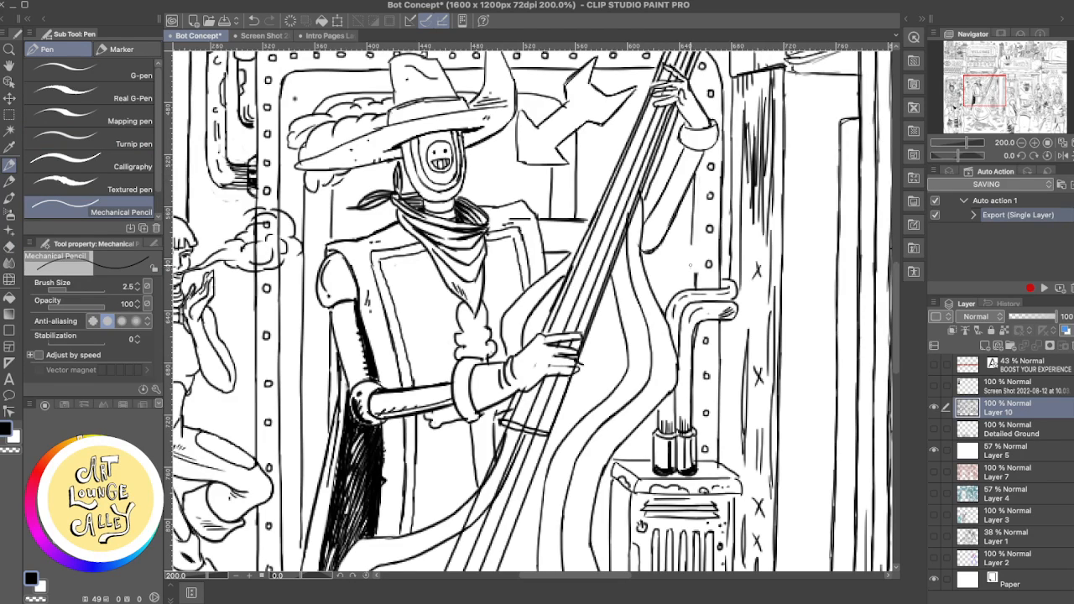
{"action": "key", "text": "ctrl+z"}
{"action": "left_click_drag", "start_coordinate": [697, 174], "coordinate": [696, 277]}
{"action": "key", "text": "ctrl+z"}
{"action": "left_click_drag", "start_coordinate": [696, 173], "coordinate": [696, 284]}
{"action": "key", "text": "ctrl+z"}
{"action": "left_click_drag", "start_coordinate": [696, 173], "coordinate": [692, 291]}
{"action": "key", "text": "ctrl+z"}
{"action": "left_click_drag", "start_coordinate": [696, 172], "coordinate": [693, 291]}
{"action": "key", "text": "ctrl+z"}
{"action": "left_click_drag", "start_coordinate": [696, 171], "coordinate": [693, 294]}
{"action": "key", "text": "ctrl+z"}
{"action": "left_click_drag", "start_coordinate": [696, 172], "coordinate": [696, 287]}
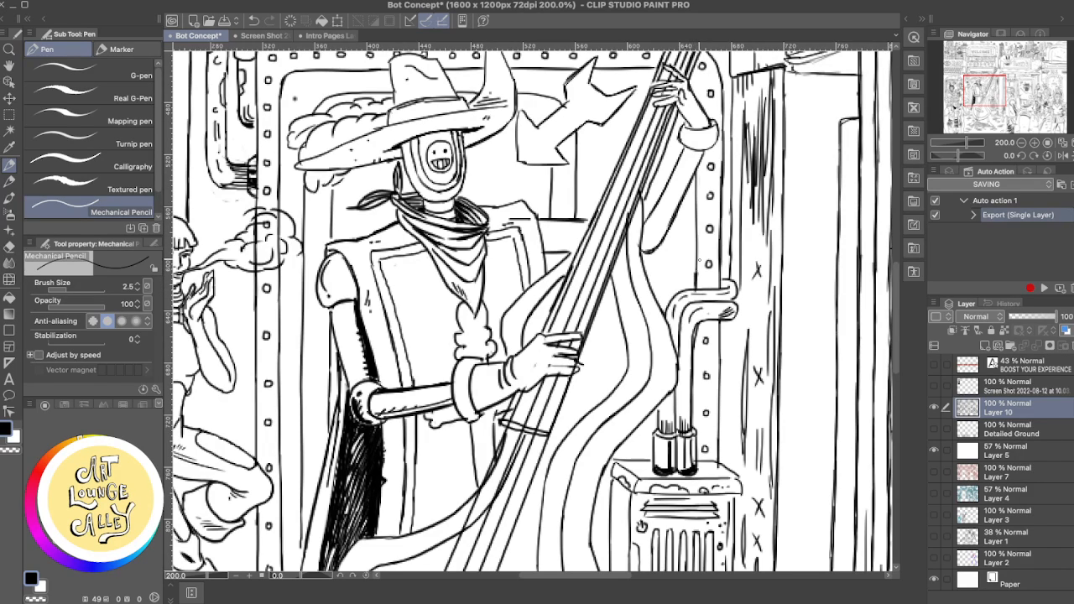
{"action": "key", "text": "ctrl+z"}
{"action": "left_click_drag", "start_coordinate": [696, 171], "coordinate": [697, 287]}
{"action": "key", "text": "ctrl+z"}
- Draw the riveted frame's inner edge line from the raised sleeve to the bent pipe and tidy it with the Rough eraser
{"action": "left_click_drag", "start_coordinate": [696, 171], "coordinate": [693, 291]}
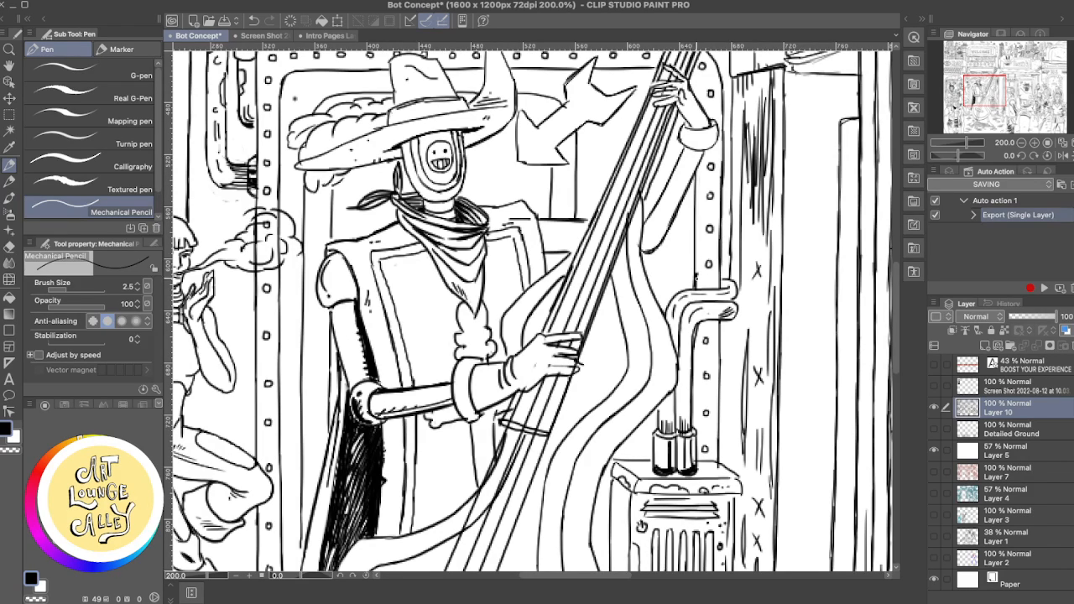
{"action": "key", "text": "e"}
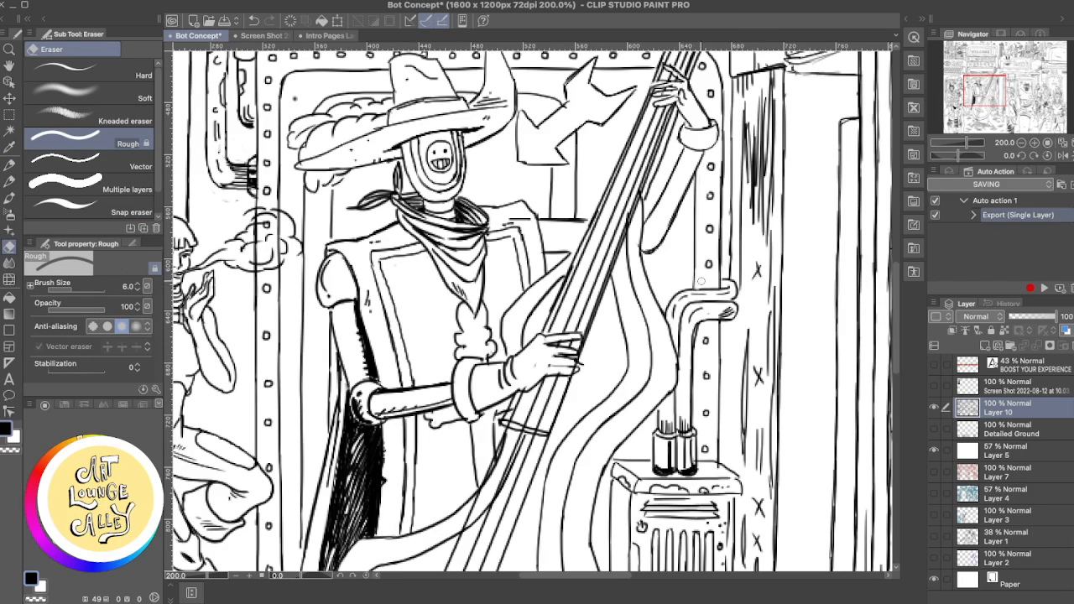
{"action": "key", "text": "p"}
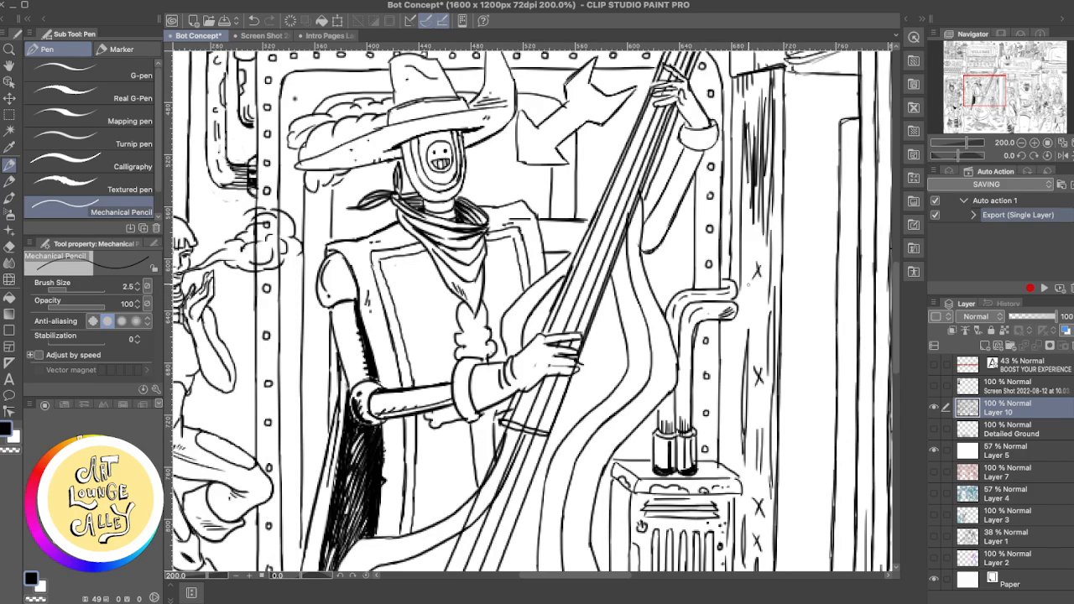
- Touch up the bent pipe's upper rounded end and the wall beside it with the Mechanical Pencil and Rough eraser
{"action": "left_click_drag", "start_coordinate": [721, 287], "coordinate": [732, 284]}
{"action": "key", "text": "e"}
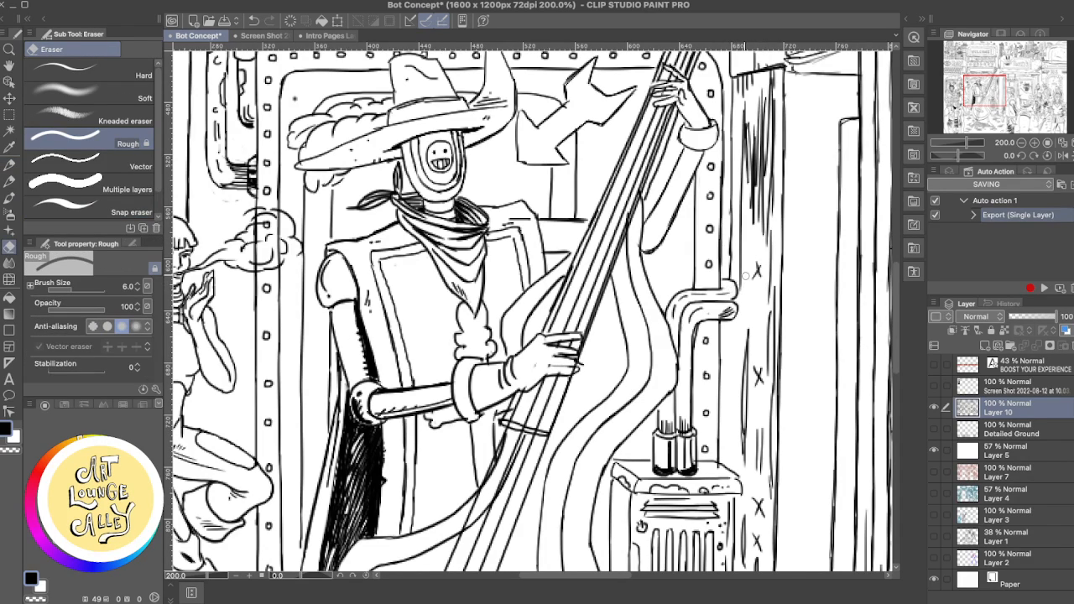
{"action": "key", "text": "p"}
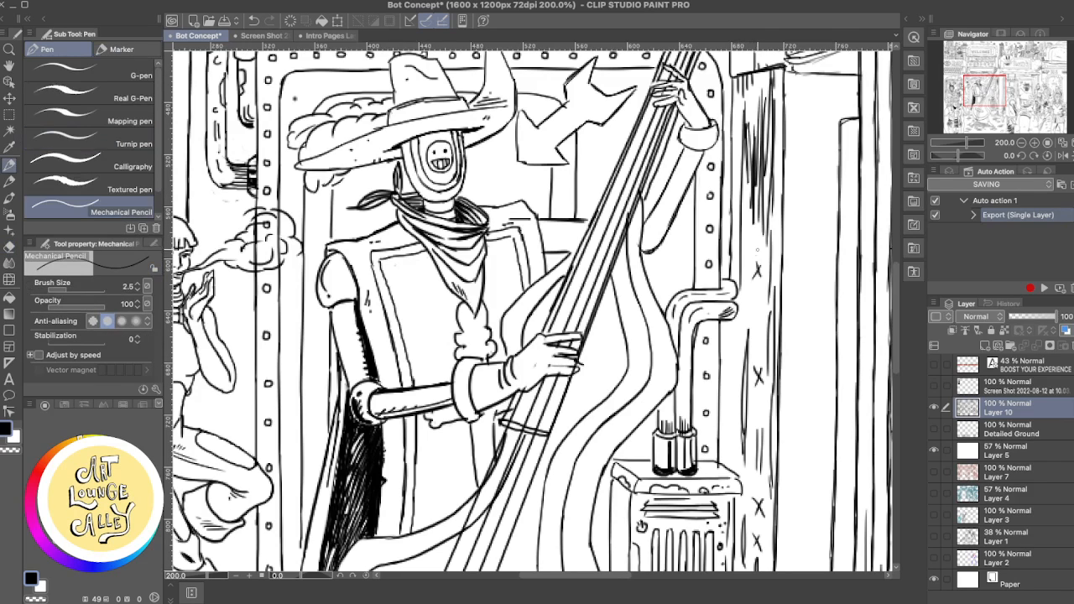
- Erase the bass's outer edge where it overlaps the bent pipe and sketch replacement strokes for the curve
{"action": "key", "text": "e"}
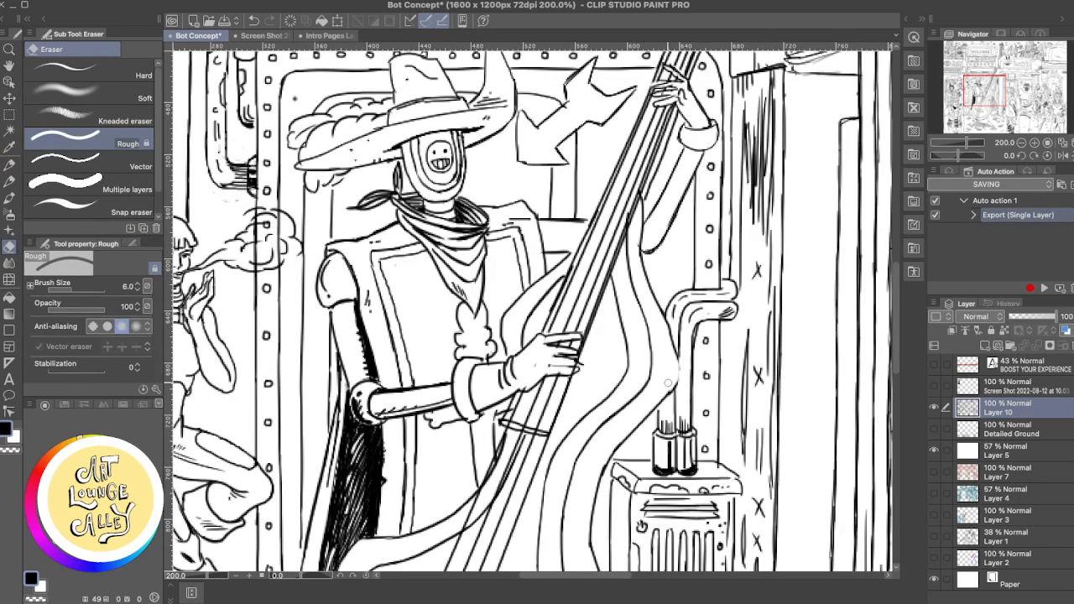
{"action": "key", "text": "p"}
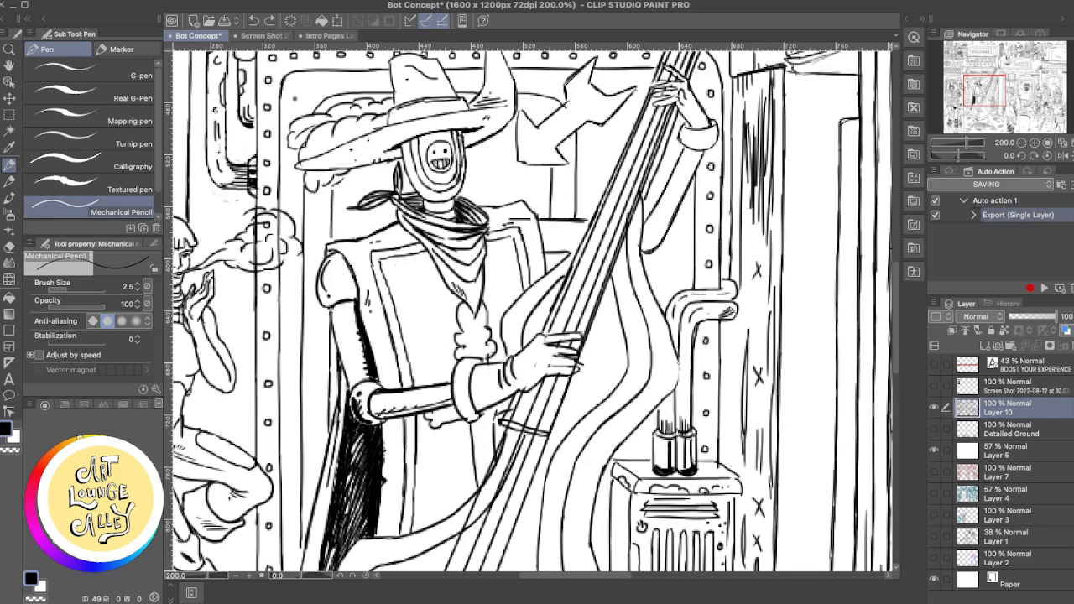
{"action": "left_click_drag", "start_coordinate": [678, 378], "coordinate": [666, 394]}
{"action": "left_click_drag", "start_coordinate": [678, 353], "coordinate": [661, 402]}
{"action": "mouse_move", "coordinate": [694, 346]}
{"action": "left_mouse_down"}
{"action": "mouse_move", "coordinate": [703, 254]}
{"action": "mouse_move", "coordinate": [668, 313]}
{"action": "left_mouse_up"}
{"action": "key", "text": "super+z"}
{"action": "key", "text": "super+z"}
{"action": "mouse_move", "coordinate": [683, 264]}
{"action": "left_mouse_down"}
{"action": "mouse_move", "coordinate": [687, 292]}
{"action": "mouse_move", "coordinate": [688, 281]}
{"action": "mouse_move", "coordinate": [676, 303]}
{"action": "left_mouse_up"}
{"action": "key", "text": "super+z"}
- Rework the bulging outer curve of the bass in front of the pipes, undoing the unsatisfactory strokes
{"action": "key", "text": "super+z"}
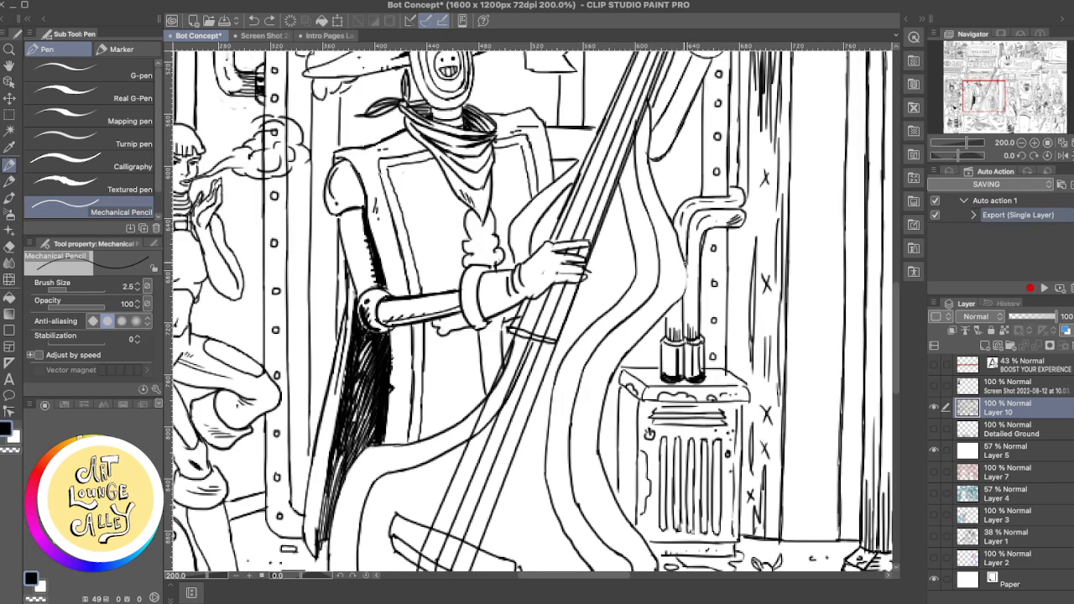
{"action": "mouse_move", "coordinate": [685, 262]}
{"action": "left_mouse_down"}
{"action": "mouse_move", "coordinate": [686, 297]}
{"action": "mouse_move", "coordinate": [687, 288]}
{"action": "mouse_move", "coordinate": [644, 333]}
{"action": "mouse_move", "coordinate": [665, 329]}
{"action": "mouse_move", "coordinate": [668, 306]}
{"action": "mouse_move", "coordinate": [665, 333]}
{"action": "mouse_move", "coordinate": [688, 341]}
{"action": "left_mouse_up"}
{"action": "key", "text": "super+z"}
{"action": "key", "text": "super+z"}
{"action": "key", "text": "super+z"}
{"action": "key", "text": "super+z"}
{"action": "key", "text": "super+z"}
{"action": "key", "text": "super+z"}
{"action": "key", "text": "super+z"}
{"action": "key", "text": "super+z"}
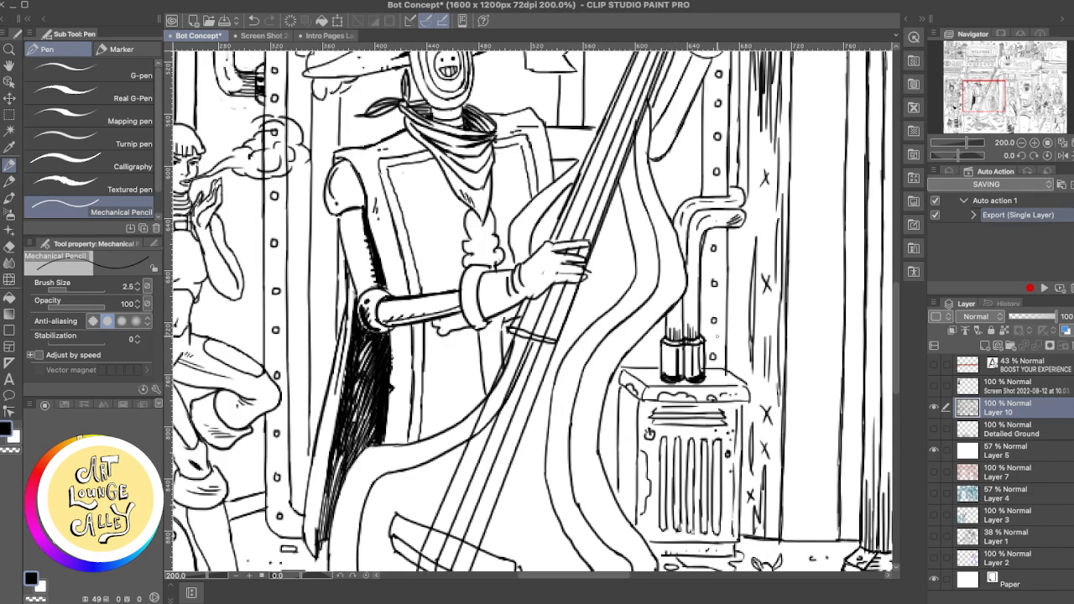
- Clean the inside of the bent pipe and add short horizontal shading strokes along its lower horizontal section
{"action": "key", "text": "e"}
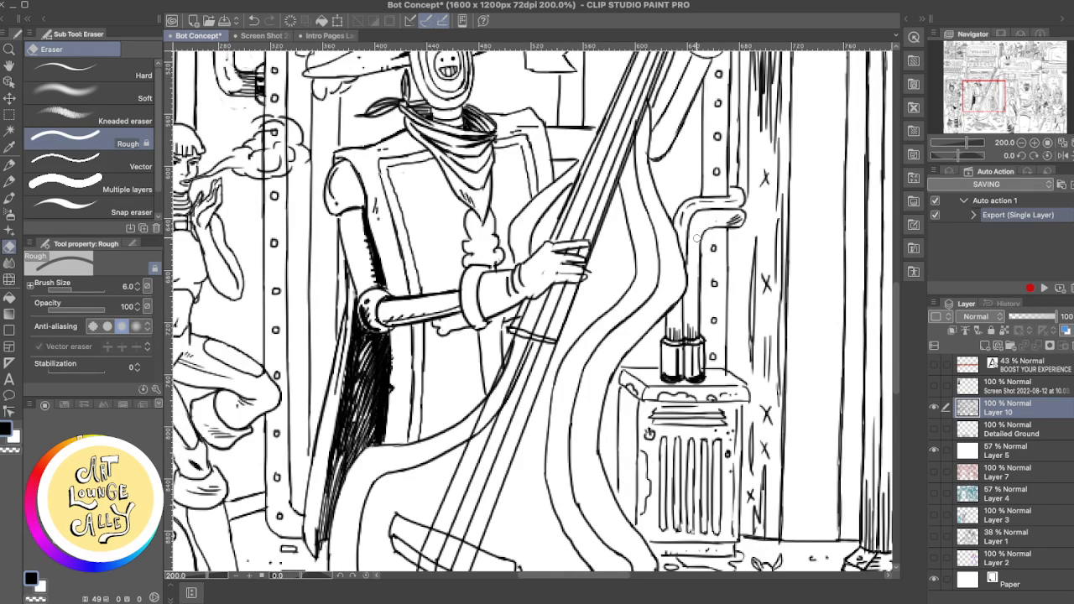
{"action": "key", "text": "p"}
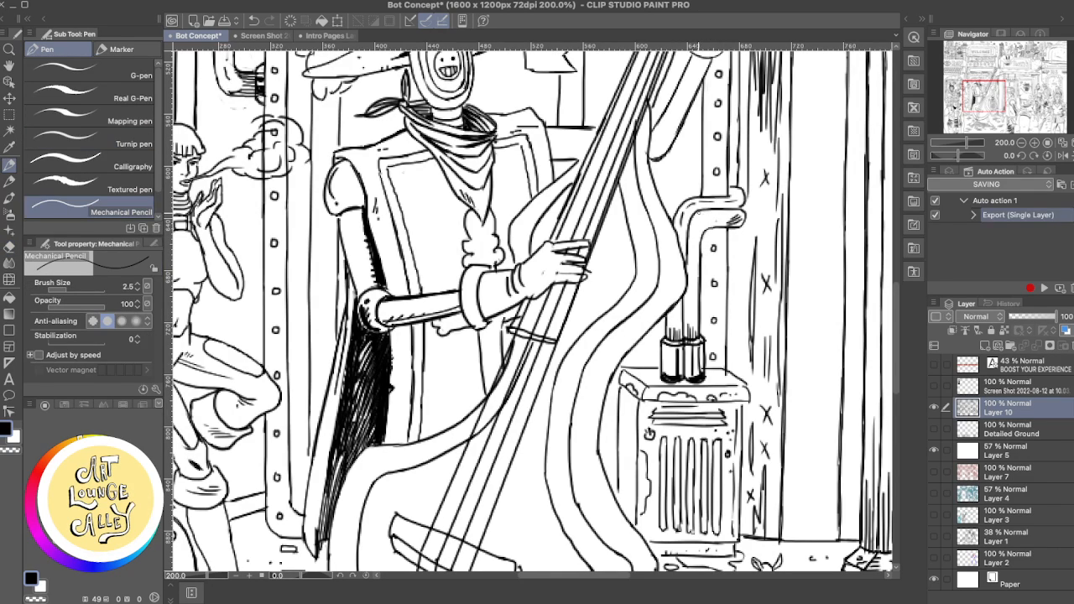
{"action": "mouse_move", "coordinate": [700, 214]}
{"action": "left_mouse_down"}
{"action": "mouse_move", "coordinate": [738, 212]}
{"action": "mouse_move", "coordinate": [725, 219]}
{"action": "left_mouse_up"}
{"action": "key", "text": "super+z"}
{"action": "key", "text": "super+z"}
{"action": "key", "text": "super+z"}
{"action": "key", "text": "super+z"}
{"action": "key", "text": "super+z"}
{"action": "key", "text": "super+z"}
{"action": "mouse_move", "coordinate": [714, 217]}
{"action": "left_mouse_down"}
{"action": "mouse_move", "coordinate": [731, 214]}
{"action": "mouse_move", "coordinate": [718, 221]}
{"action": "left_mouse_up"}
{"action": "key", "text": "super+z"}
{"action": "key", "text": "super+z"}
{"action": "key", "text": "super+z"}
{"action": "key", "text": "super+z"}
- Erase and redraw the shading at the open end of the bent pipe's lower section
{"action": "key", "text": "e"}
{"action": "left_click_drag", "start_coordinate": [739, 219], "coordinate": [735, 221]}
{"action": "key", "text": "p"}
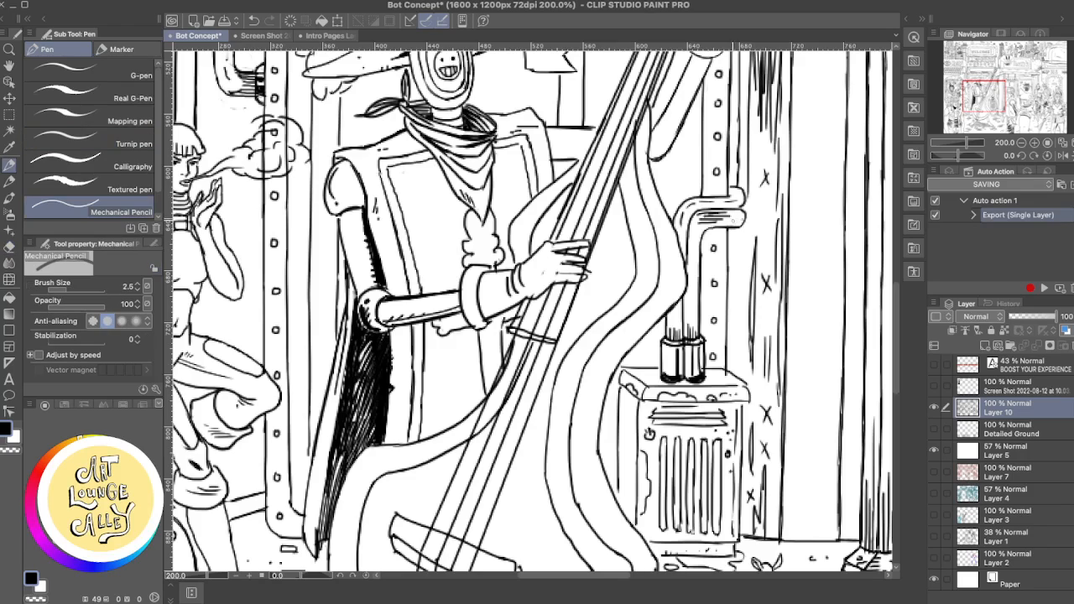
{"action": "key", "text": "ctrl+z"}
{"action": "left_click_drag", "start_coordinate": [729, 225], "coordinate": [742, 214]}
{"action": "key", "text": "ctrl+z"}
{"action": "key", "text": "e"}
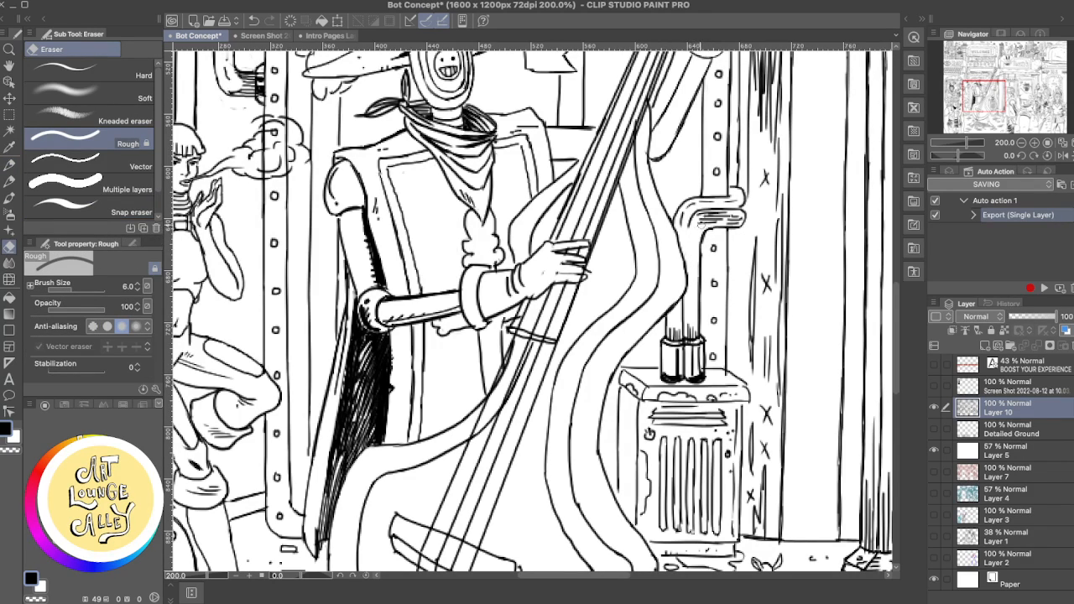
- Add shading strokes around the bent pipe's inner elbow and down its vertical section, trimming them with the Rough eraser
{"action": "key", "text": "p"}
{"action": "left_click_drag", "start_coordinate": [688, 222], "coordinate": [685, 237]}
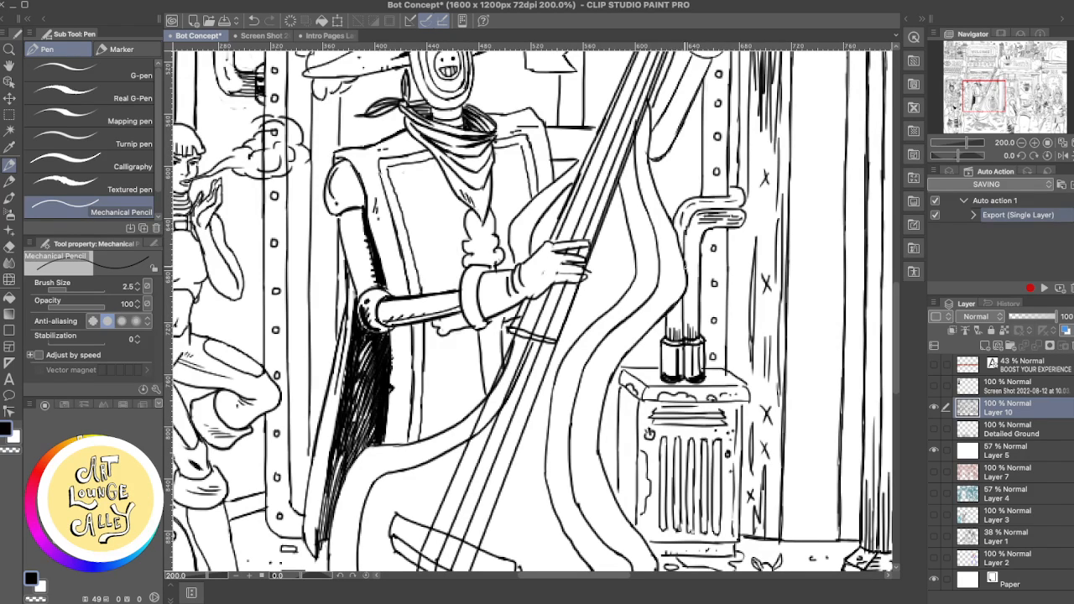
{"action": "left_click_drag", "start_coordinate": [689, 216], "coordinate": [684, 261]}
{"action": "key", "text": "e"}
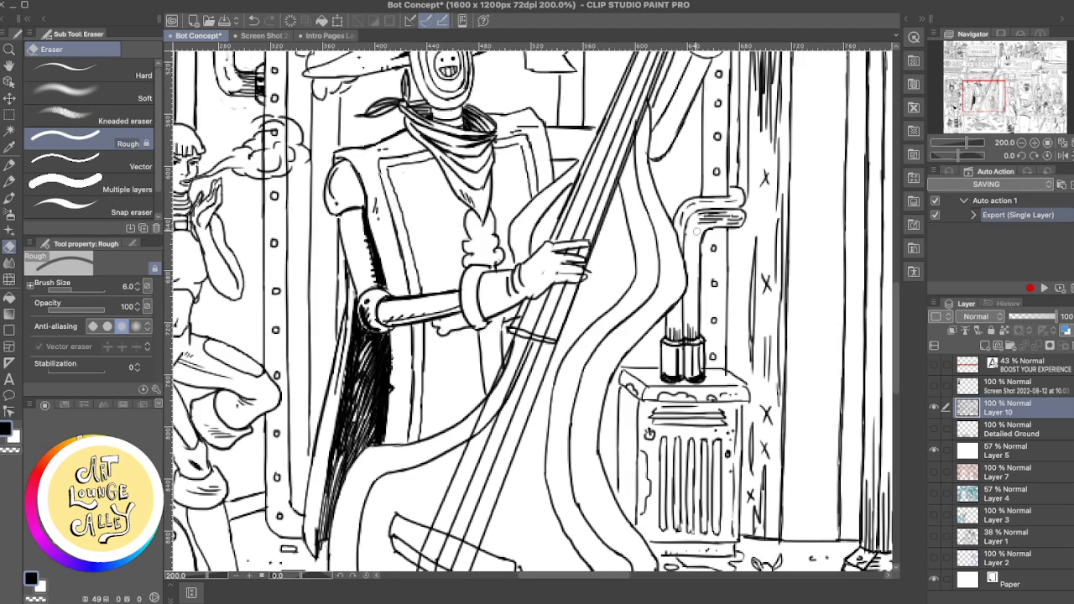
{"action": "key", "text": "p"}
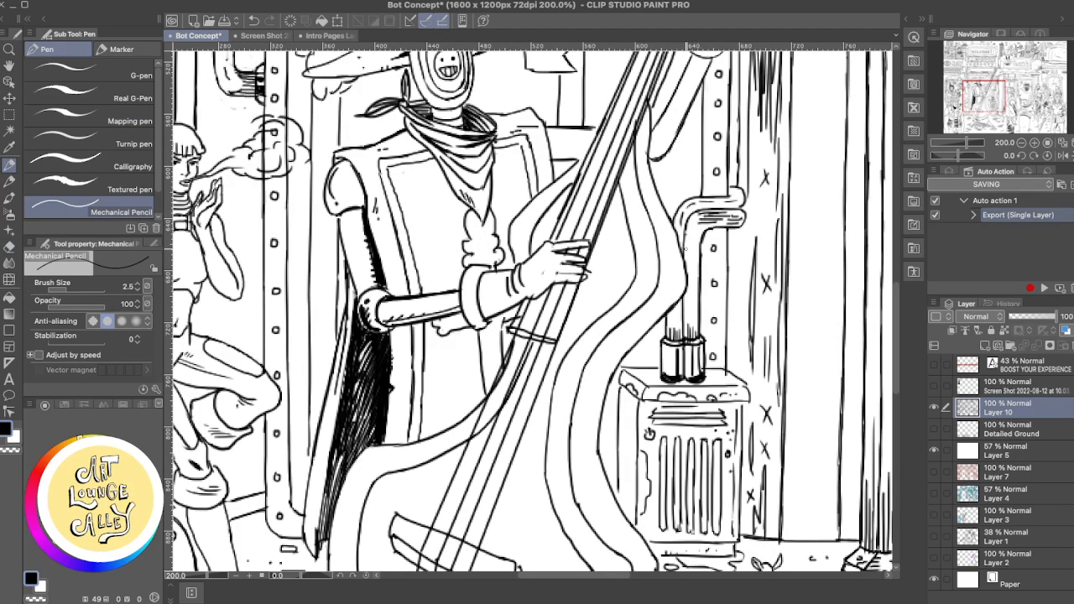
{"action": "key", "text": "e"}
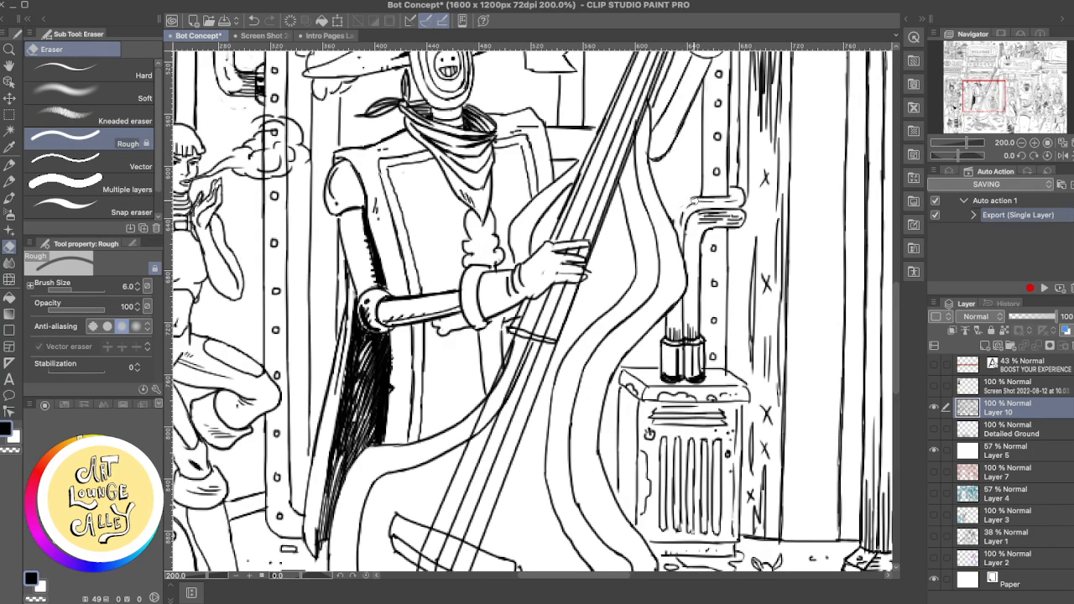
{"action": "key", "text": "p"}
{"action": "key", "text": "ctrl+z"}
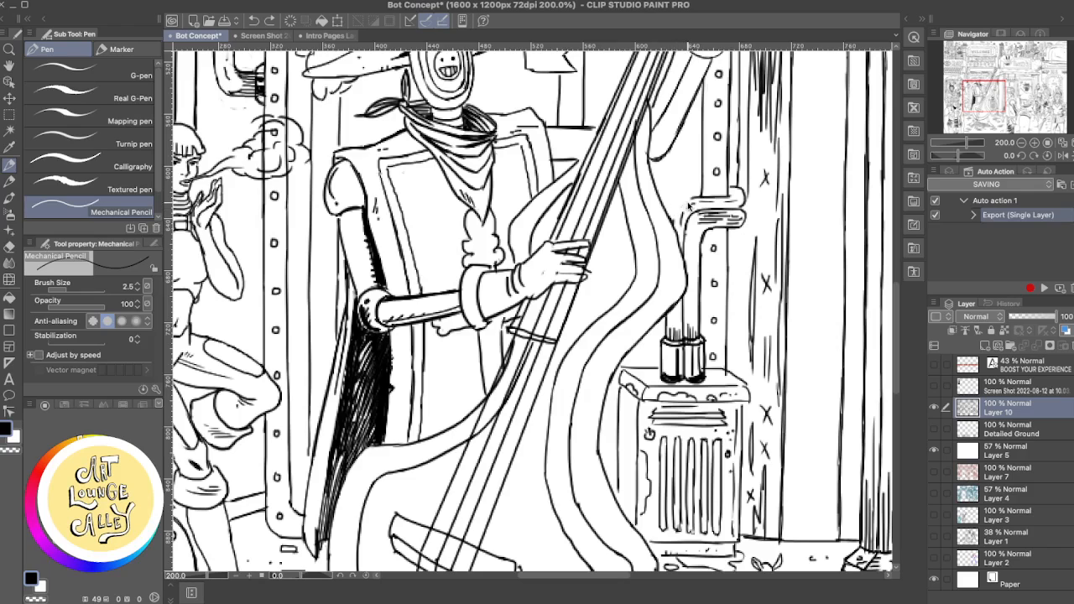
- Redraw the outer corner of the bent pipe's elbow and clean up its edge with the Rough eraser
{"action": "mouse_move", "coordinate": [679, 206]}
{"action": "left_mouse_down"}
{"action": "mouse_move", "coordinate": [699, 199]}
{"action": "mouse_move", "coordinate": [674, 228]}
{"action": "left_mouse_up"}
{"action": "key", "text": "ctrl+z"}
{"action": "key", "text": "ctrl+z"}
{"action": "left_click_drag", "start_coordinate": [675, 203], "coordinate": [673, 220]}
{"action": "key", "text": "ctrl+z"}
{"action": "left_click_drag", "start_coordinate": [675, 204], "coordinate": [672, 220]}
{"action": "key", "text": "e"}
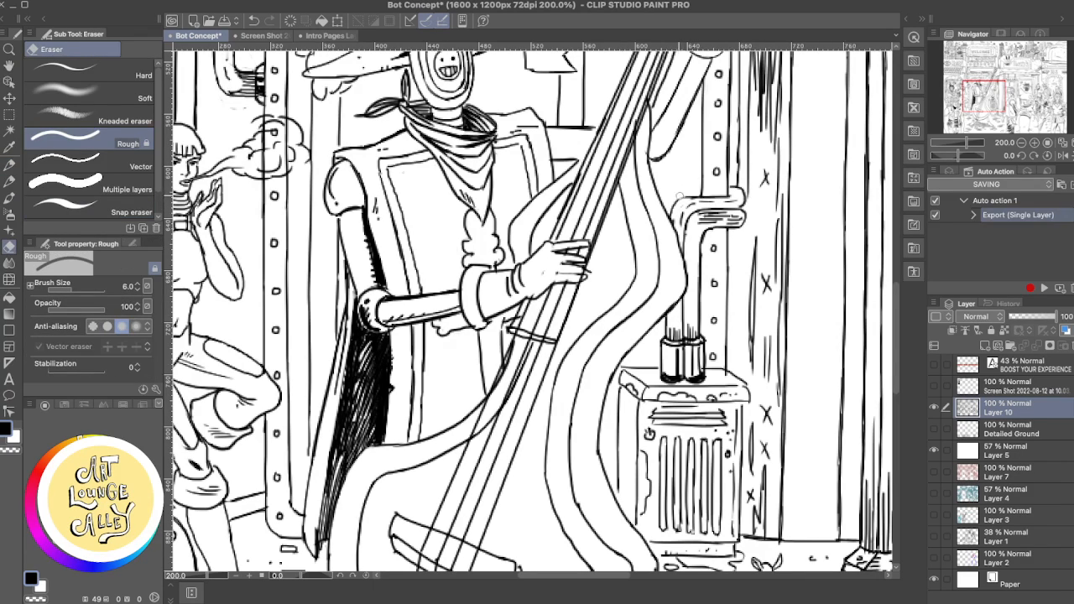
{"action": "key", "text": "p"}
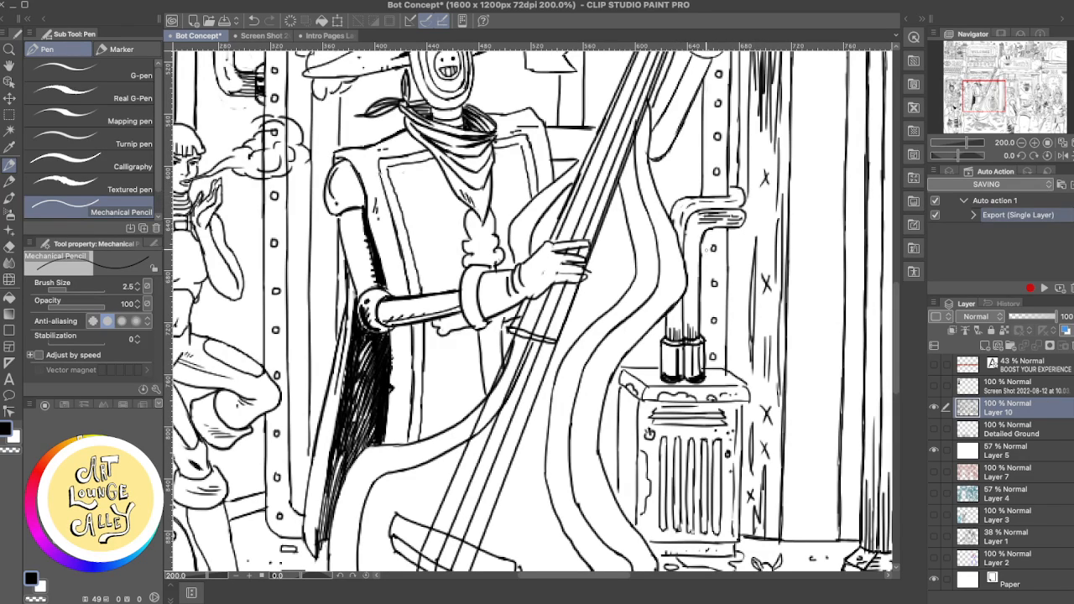
- Touch up the frame edge just beneath the bent pipe with the Rough eraser and Mechanical Pencil
{"action": "key", "text": "e"}
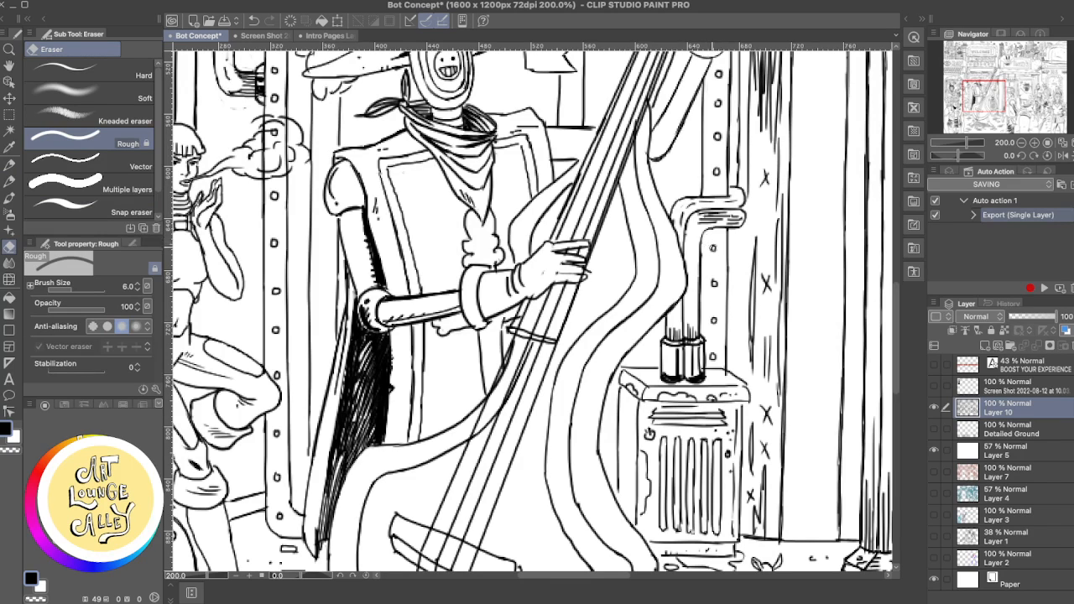
{"action": "key", "text": "p"}
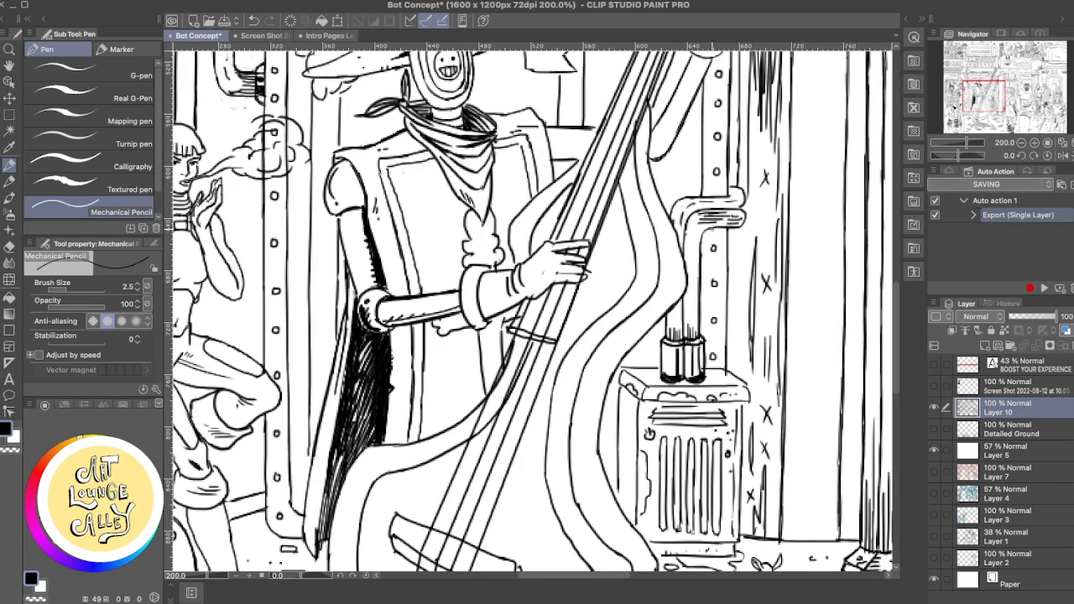
{"action": "mouse_move", "coordinate": [715, 226]}
{"action": "left_mouse_down"}
{"action": "mouse_move", "coordinate": [701, 256]}
{"action": "mouse_move", "coordinate": [704, 232]}
{"action": "mouse_move", "coordinate": [700, 243]}
{"action": "left_mouse_up"}
{"action": "key", "text": "ctrl+z"}
{"action": "key", "text": "ctrl+z"}
{"action": "key", "text": "ctrl+z"}
- Erase part of the shading on the left cylinder above the vented box and rework its lower edge
{"action": "key", "text": "e"}
{"action": "left_click_drag", "start_coordinate": [677, 350], "coordinate": [677, 374]}
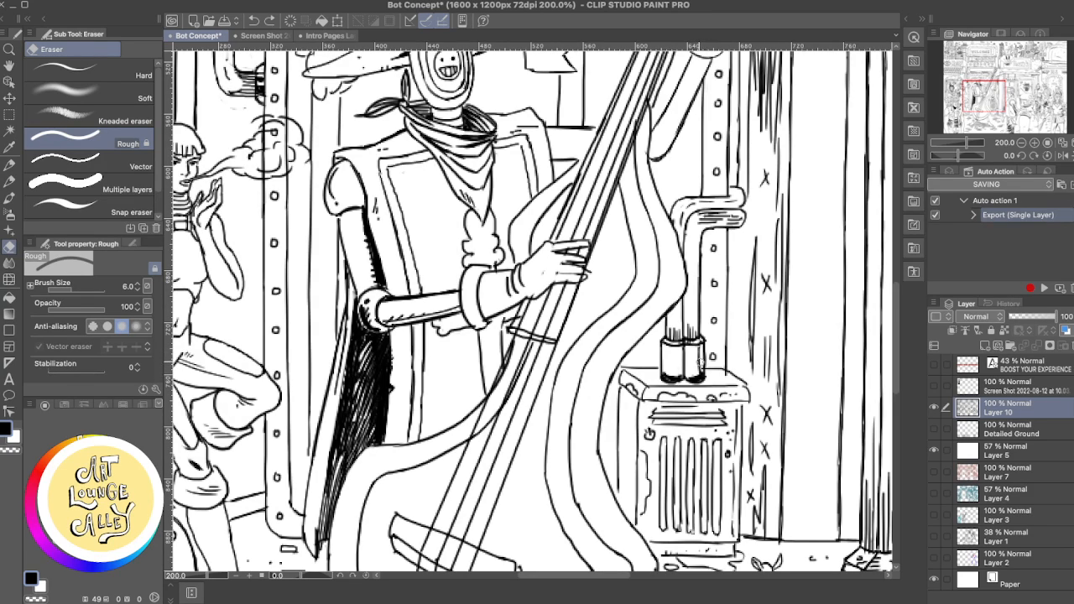
{"action": "key", "text": "p"}
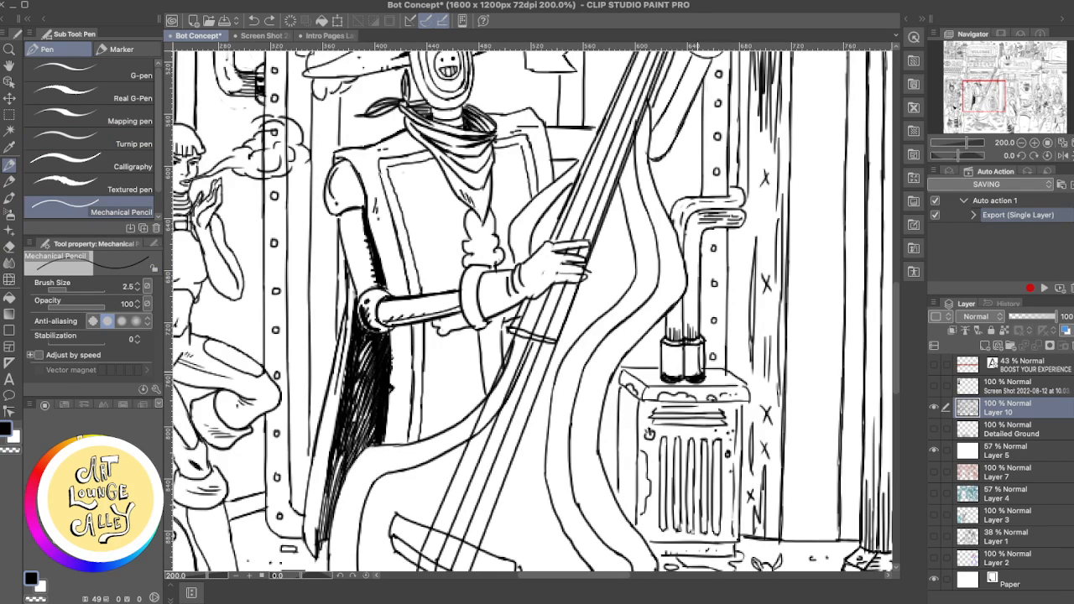
{"action": "left_click_drag", "start_coordinate": [663, 376], "coordinate": [678, 379]}
{"action": "key", "text": "super+z"}
{"action": "left_click_drag", "start_coordinate": [677, 353], "coordinate": [676, 362]}
{"action": "key", "text": "super+z"}
- Rework the shading at the base of the right cylinder above the vented box, undoing unwanted strokes
{"action": "key", "text": "super+z"}
{"action": "key", "text": "super+z"}
{"action": "mouse_move", "coordinate": [701, 366]}
{"action": "left_mouse_down"}
{"action": "mouse_move", "coordinate": [700, 345]}
{"action": "mouse_move", "coordinate": [701, 371]}
{"action": "mouse_move", "coordinate": [696, 357]}
{"action": "mouse_move", "coordinate": [691, 365]}
{"action": "left_mouse_up"}
{"action": "key", "text": "super+z"}
{"action": "key", "text": "super+z"}
{"action": "key", "text": "super+z"}
{"action": "key", "text": "super+z"}
{"action": "key", "text": "super+z"}
- Clean up the feather lines beneath the cowboy hat's brim with the Rough eraser
{"action": "mouse_move", "coordinate": [667, 175]}
{"action": "left_mouse_down"}
{"action": "mouse_move", "coordinate": [749, 401]}
{"action": "mouse_move", "coordinate": [733, 271]}
{"action": "left_mouse_up"}
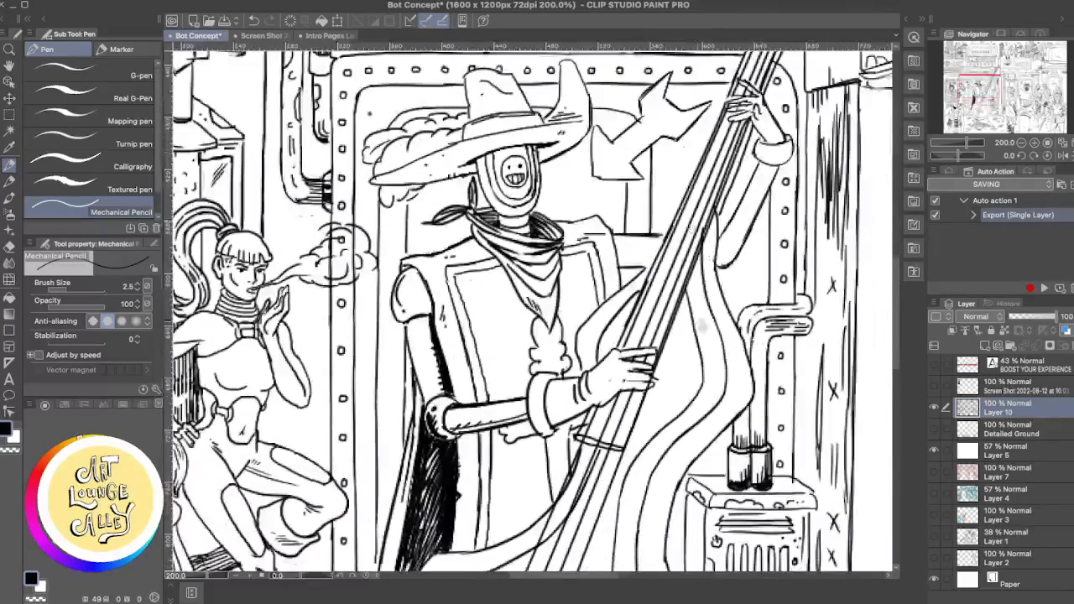
{"action": "mouse_move", "coordinate": [699, 325]}
{"action": "left_mouse_down"}
{"action": "mouse_move", "coordinate": [671, 213]}
{"action": "mouse_move", "coordinate": [657, 282]}
{"action": "mouse_move", "coordinate": [666, 315]}
{"action": "mouse_move", "coordinate": [728, 363]}
{"action": "mouse_move", "coordinate": [720, 281]}
{"action": "mouse_move", "coordinate": [695, 264]}
{"action": "left_mouse_up"}
{"action": "key", "text": "e"}
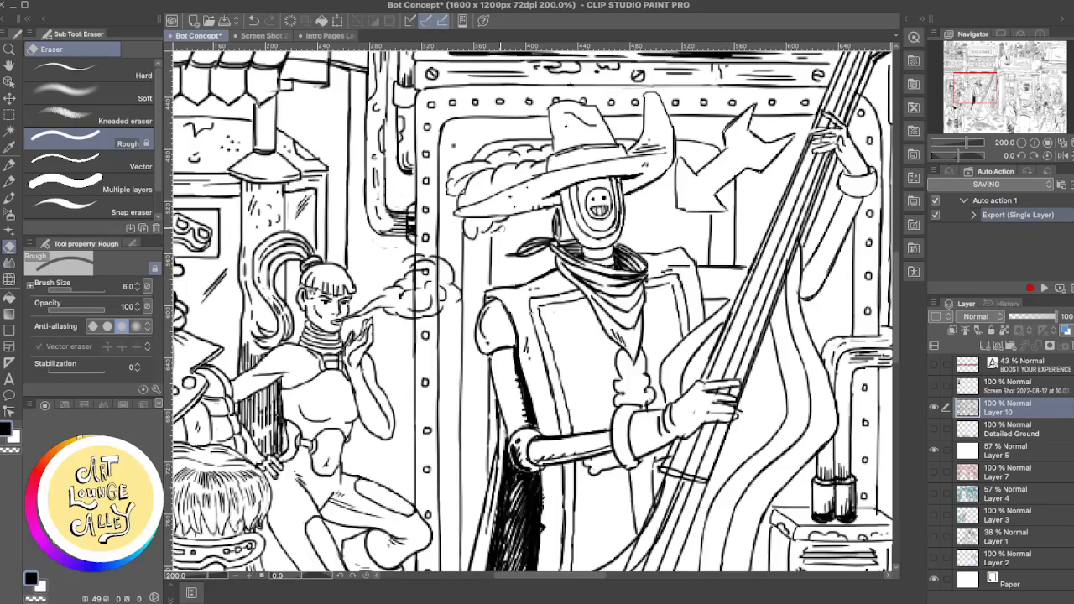
{"action": "key", "text": "p"}
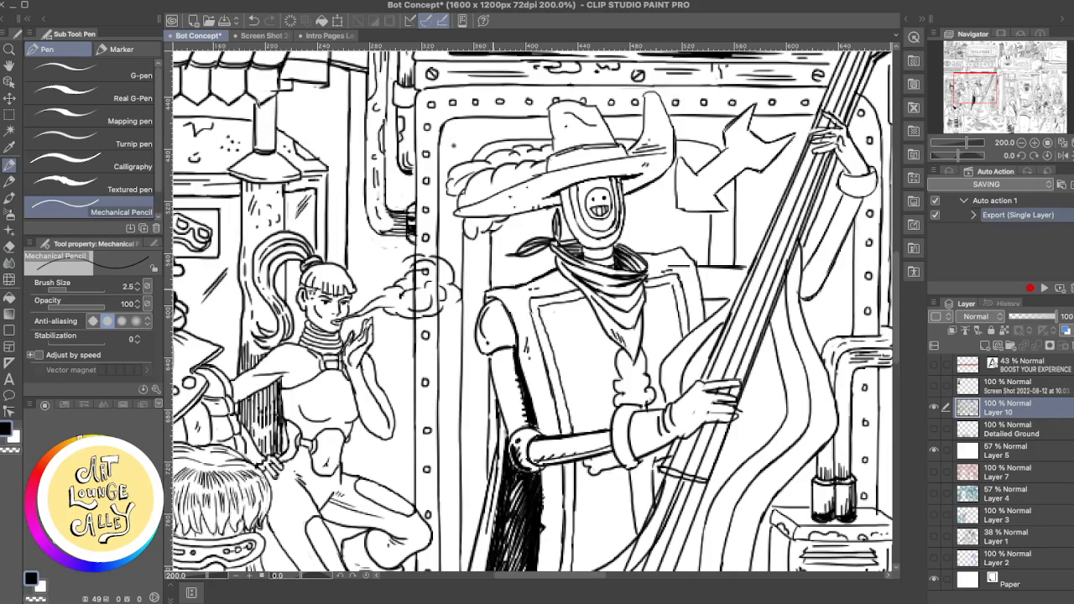
{"action": "left_click_drag", "start_coordinate": [585, 273], "coordinate": [543, 219]}
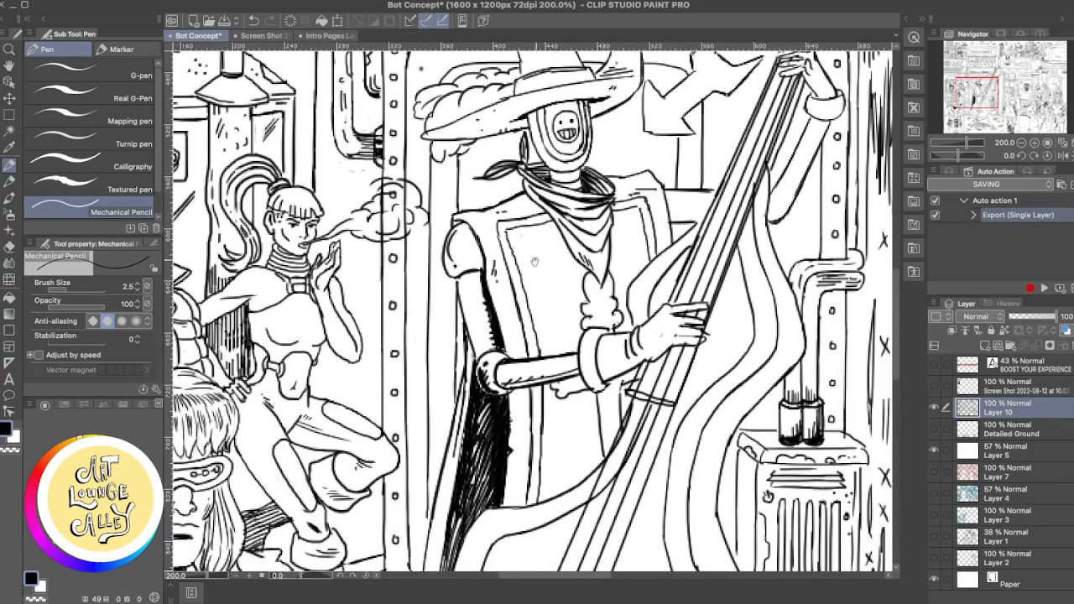
{"action": "scroll", "coordinate": [535, 262], "scroll_direction": "down", "scroll_amount": 5}
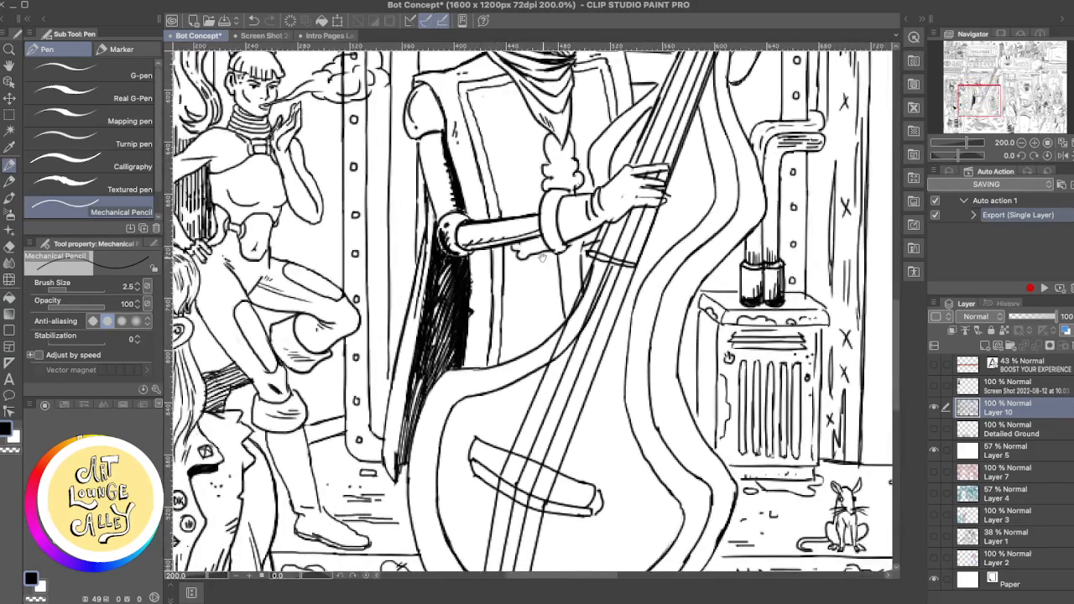
- Erase the scalloped ornament and adjoining line on the robot's tunic around the forearm with the Rough eraser, and touch up the glove cuff
{"action": "key", "text": "e"}
{"action": "mouse_move", "coordinate": [574, 179]}
{"action": "left_mouse_down"}
{"action": "mouse_move", "coordinate": [570, 159]}
{"action": "mouse_move", "coordinate": [549, 179]}
{"action": "mouse_move", "coordinate": [546, 136]}
{"action": "mouse_move", "coordinate": [574, 139]}
{"action": "mouse_move", "coordinate": [575, 192]}
{"action": "mouse_move", "coordinate": [580, 167]}
{"action": "mouse_move", "coordinate": [583, 184]}
{"action": "mouse_move", "coordinate": [547, 188]}
{"action": "mouse_move", "coordinate": [545, 176]}
{"action": "left_mouse_up"}
{"action": "mouse_move", "coordinate": [532, 239]}
{"action": "left_mouse_down"}
{"action": "mouse_move", "coordinate": [587, 245]}
{"action": "mouse_move", "coordinate": [567, 309]}
{"action": "mouse_move", "coordinate": [558, 258]}
{"action": "mouse_move", "coordinate": [513, 249]}
{"action": "mouse_move", "coordinate": [523, 258]}
{"action": "left_mouse_up"}
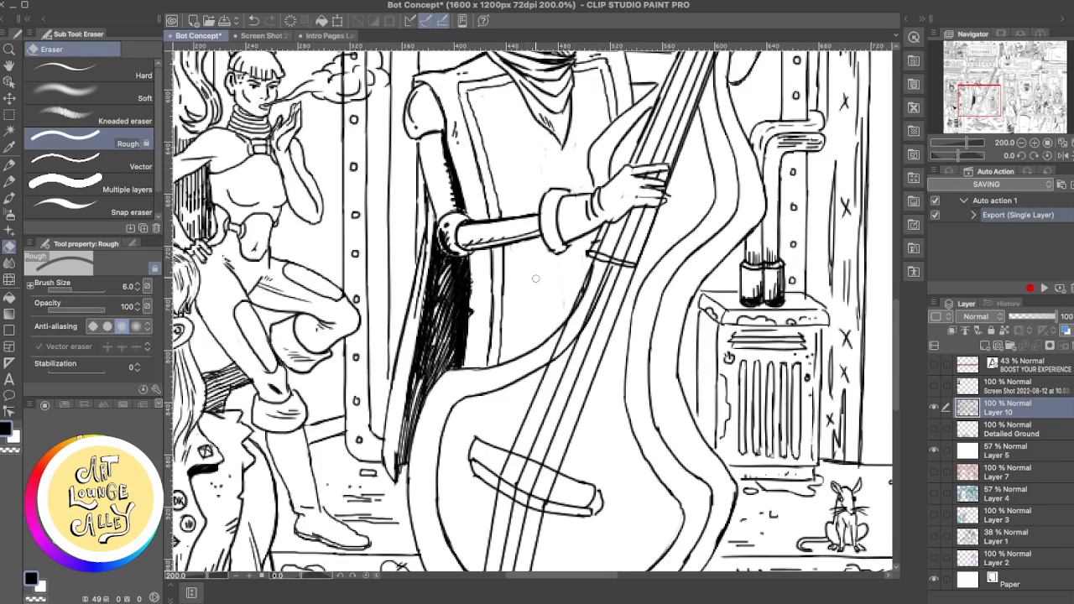
{"action": "key", "text": "p"}
{"action": "key", "text": "e"}
{"action": "key", "text": "p"}
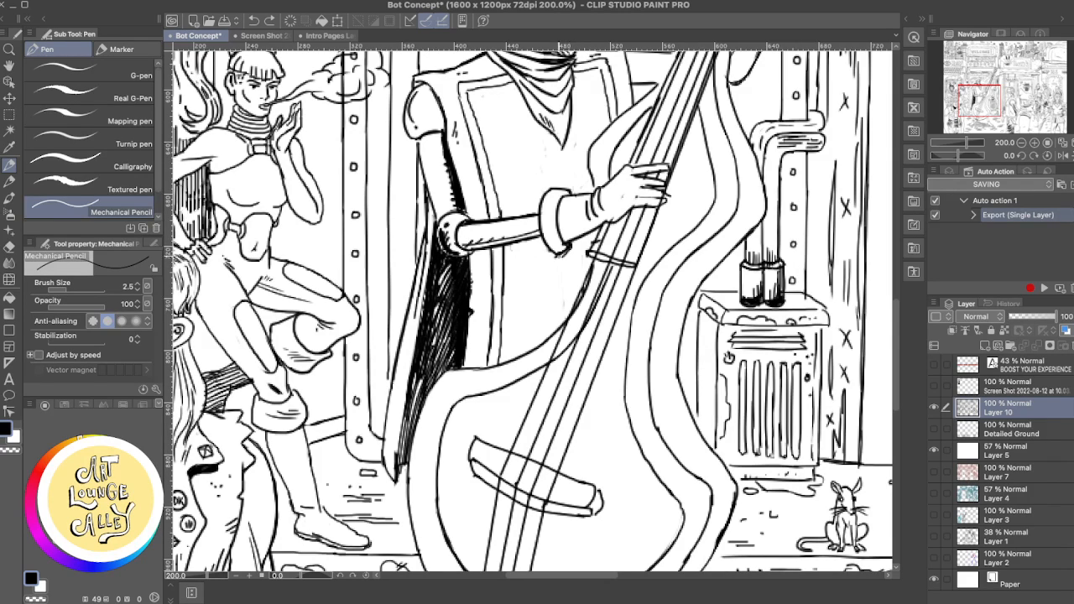
{"action": "key", "text": "e"}
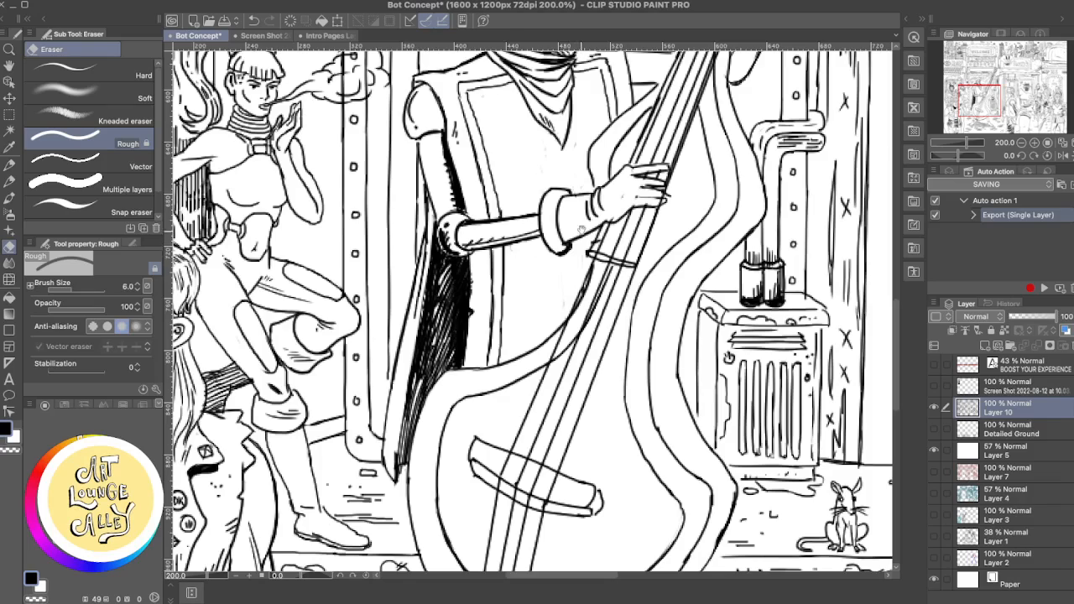
{"action": "left_click_drag", "start_coordinate": [582, 231], "coordinate": [546, 317]}
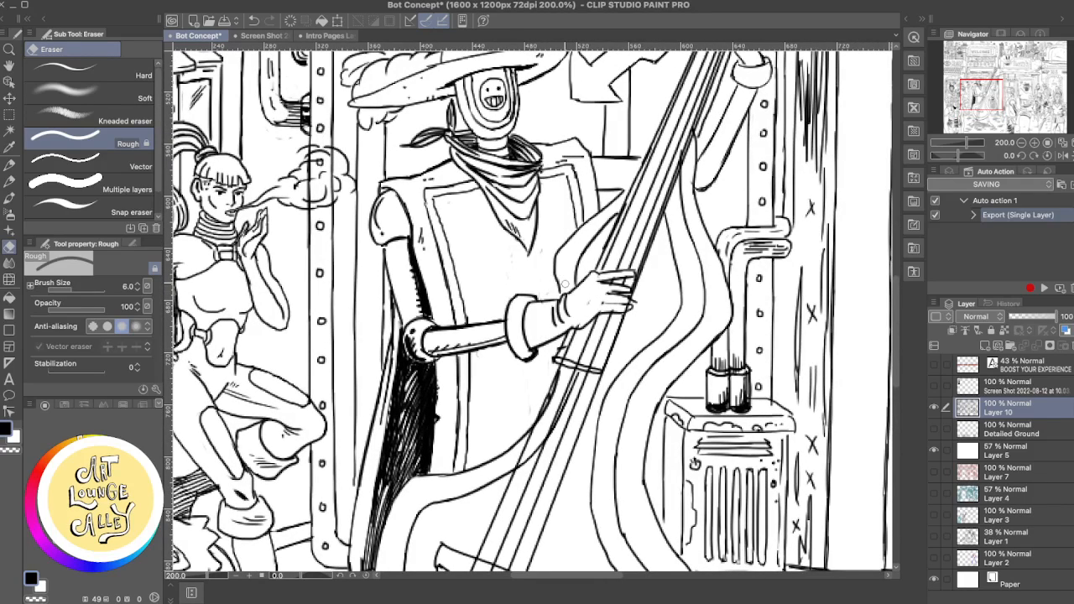
{"action": "key", "text": "p"}
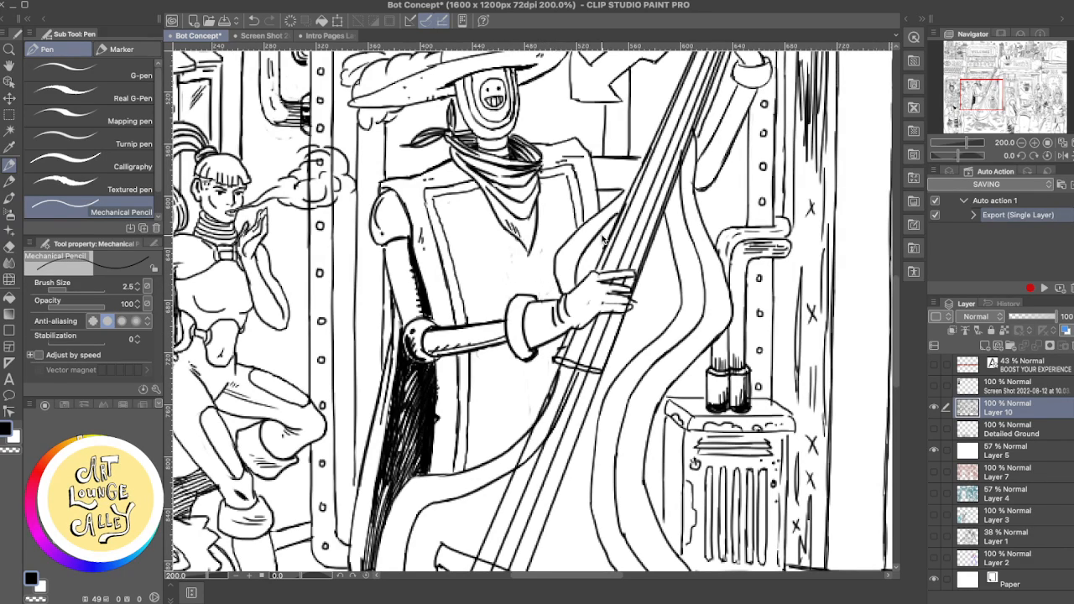
- Review the bass-playing robot's tunic against the surrounding figures and storefronts at wider zoom levels
{"action": "key", "text": "ctrl+0"}
{"action": "key", "text": "ctrl+alt+0"}
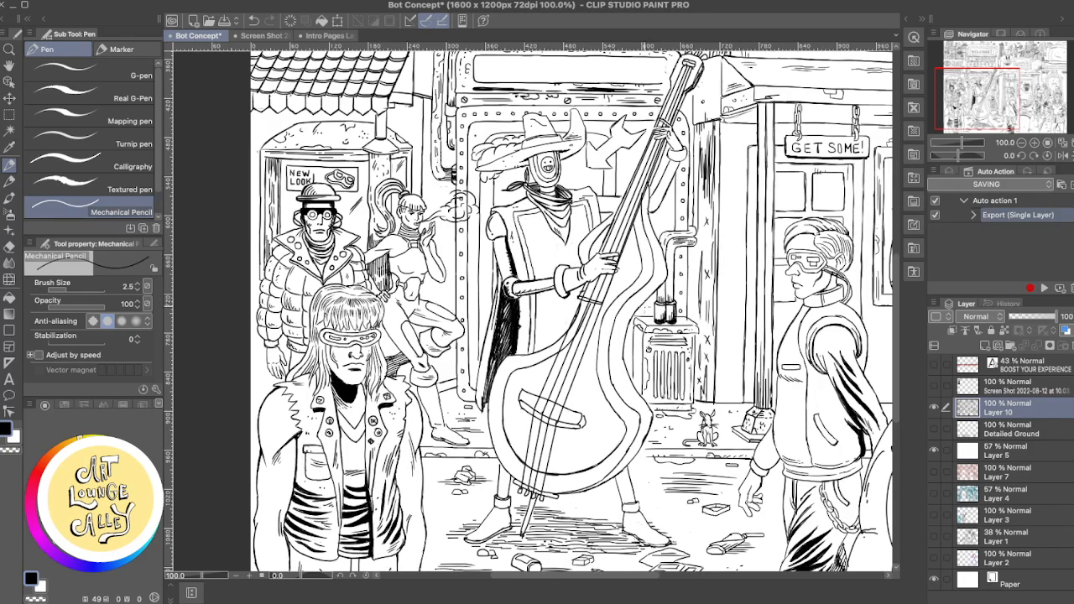
{"action": "key", "text": "e"}
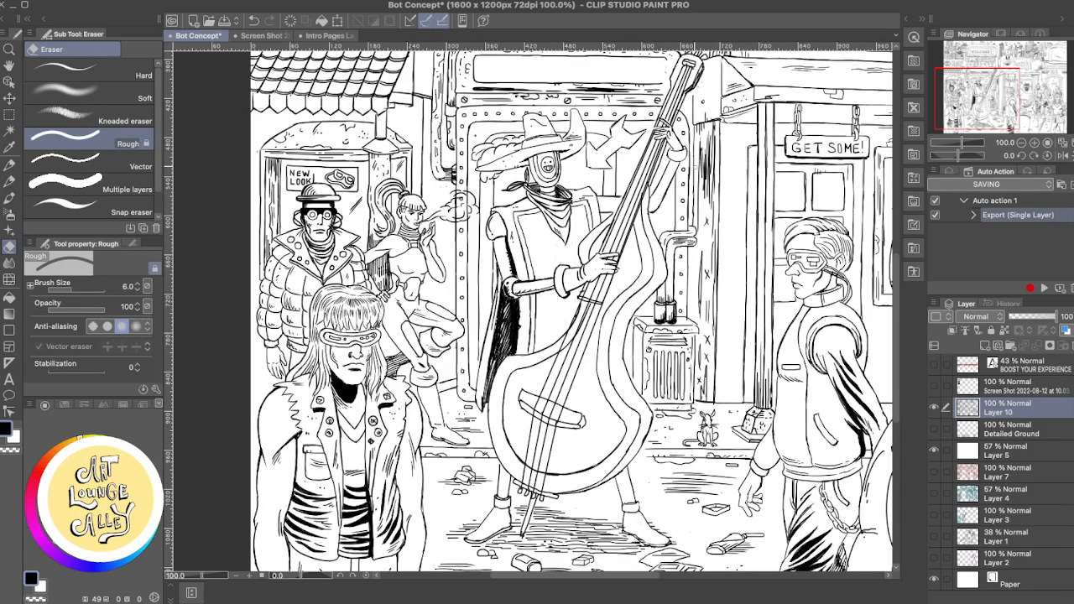
{"action": "scroll", "coordinate": [694, 172], "scroll_direction": "up", "scroll_amount": 3}
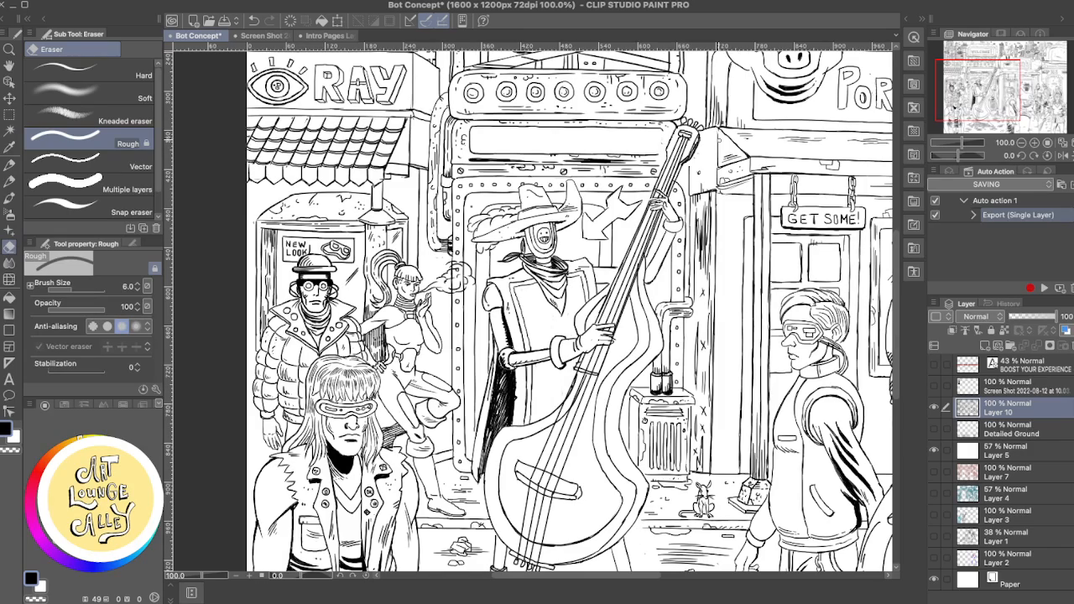
{"action": "left_click_drag", "start_coordinate": [540, 343], "coordinate": [560, 281]}
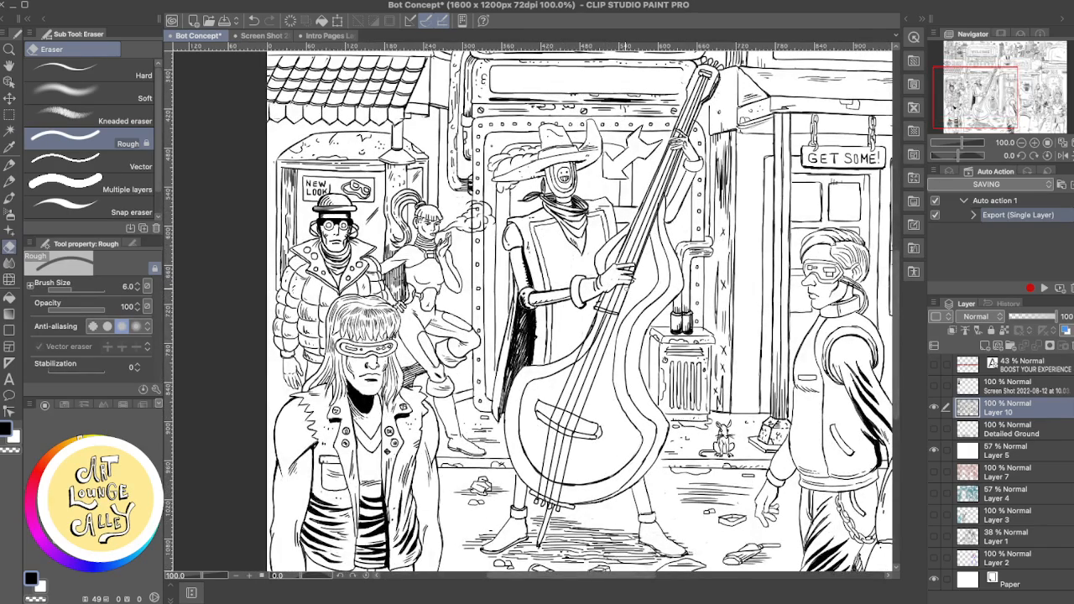
{"action": "left_click_drag", "start_coordinate": [669, 507], "coordinate": [607, 435]}
{"action": "left_click_drag", "start_coordinate": [610, 336], "coordinate": [618, 412]}
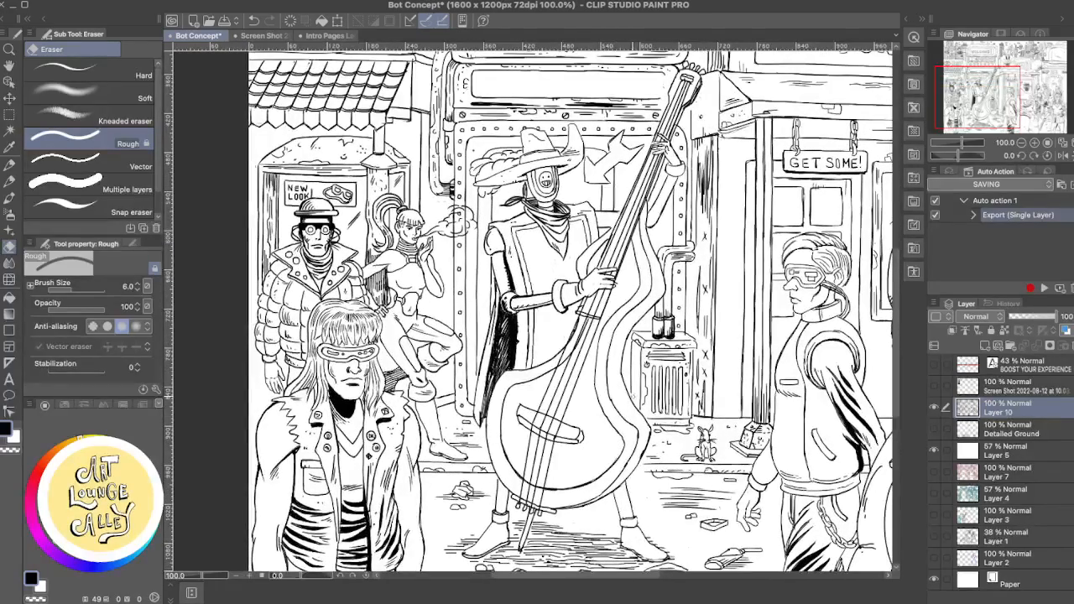
{"action": "key", "text": "super+plus"}
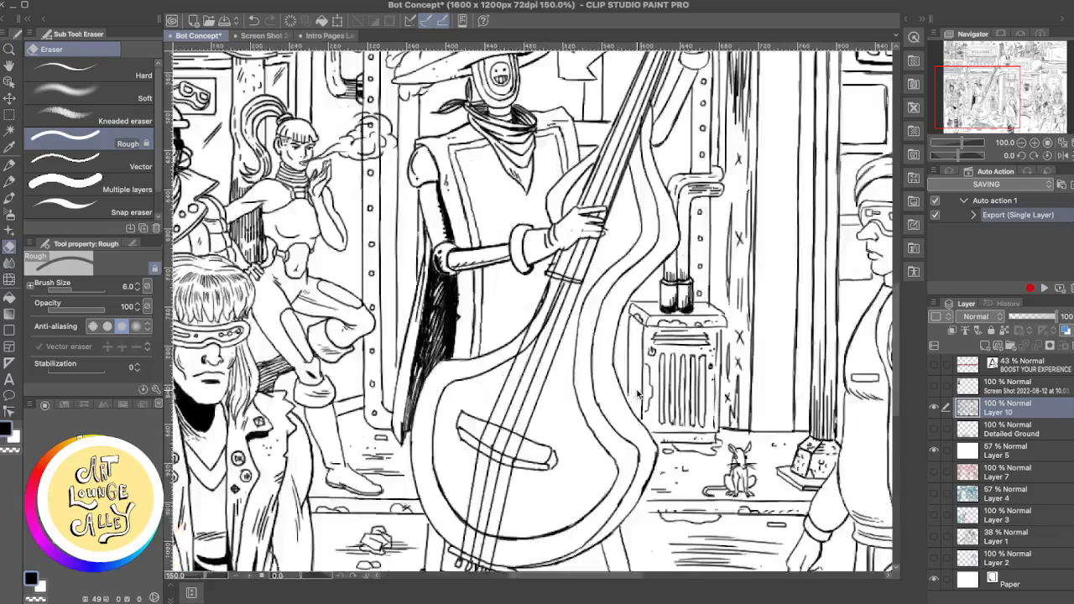
{"action": "left_click_drag", "start_coordinate": [569, 273], "coordinate": [602, 352]}
{"action": "left_click_drag", "start_coordinate": [599, 287], "coordinate": [614, 324]}
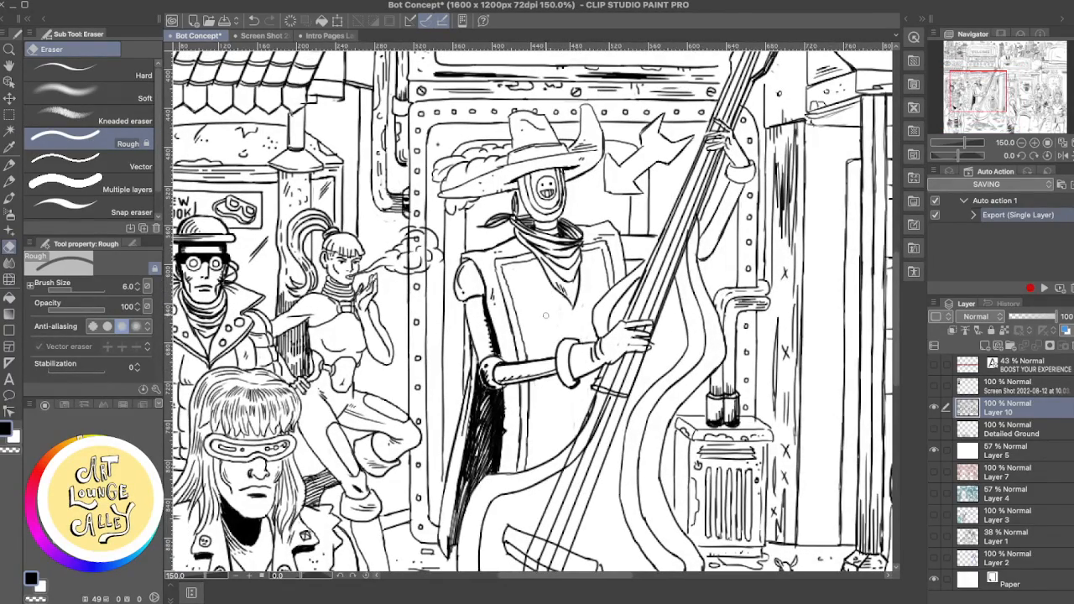
- Draw a fleur-de-lis ornament on the robot's tunic below the scarf with the Mechanical Pencil, undoing unwanted strokes
{"action": "key", "text": "p"}
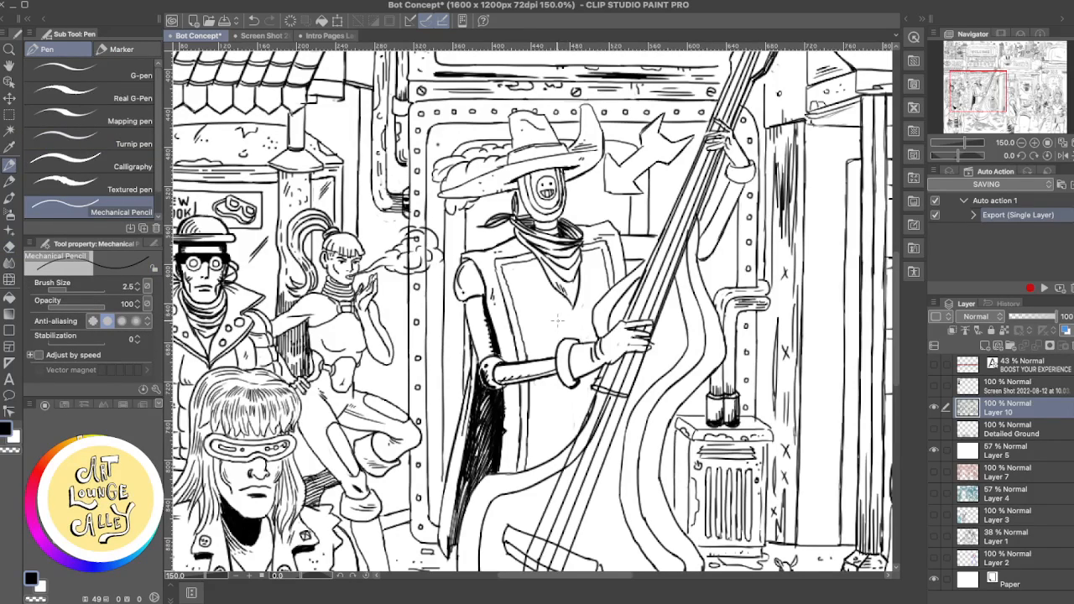
{"action": "left_click_drag", "start_coordinate": [554, 321], "coordinate": [558, 318]}
{"action": "left_click_drag", "start_coordinate": [567, 293], "coordinate": [560, 307]}
{"action": "mouse_move", "coordinate": [560, 317]}
{"action": "left_mouse_down"}
{"action": "mouse_move", "coordinate": [577, 339]}
{"action": "mouse_move", "coordinate": [566, 335]}
{"action": "mouse_move", "coordinate": [585, 331]}
{"action": "mouse_move", "coordinate": [589, 342]}
{"action": "mouse_move", "coordinate": [578, 324]}
{"action": "mouse_move", "coordinate": [590, 344]}
{"action": "mouse_move", "coordinate": [576, 340]}
{"action": "left_mouse_up"}
{"action": "key", "text": "super+z"}
{"action": "key", "text": "e"}
{"action": "key", "text": "p"}
{"action": "key", "text": "super+z"}
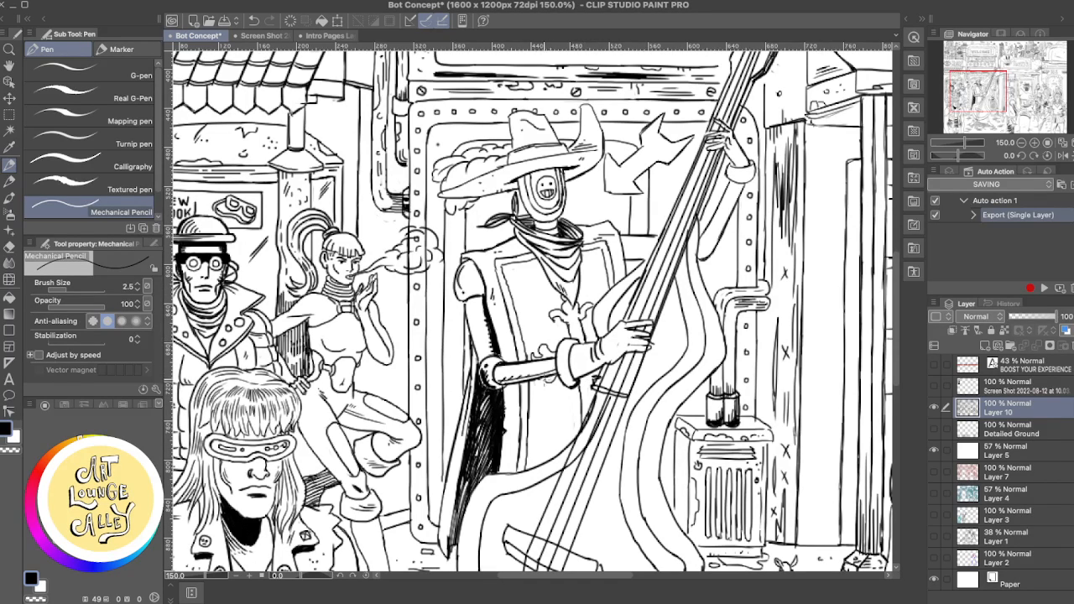
- Refine the fleur-de-lis outline and stem above the glove cuff, alternating between the Rough eraser and Mechanical Pencil
{"action": "left_click_drag", "start_coordinate": [576, 333], "coordinate": [580, 452]}
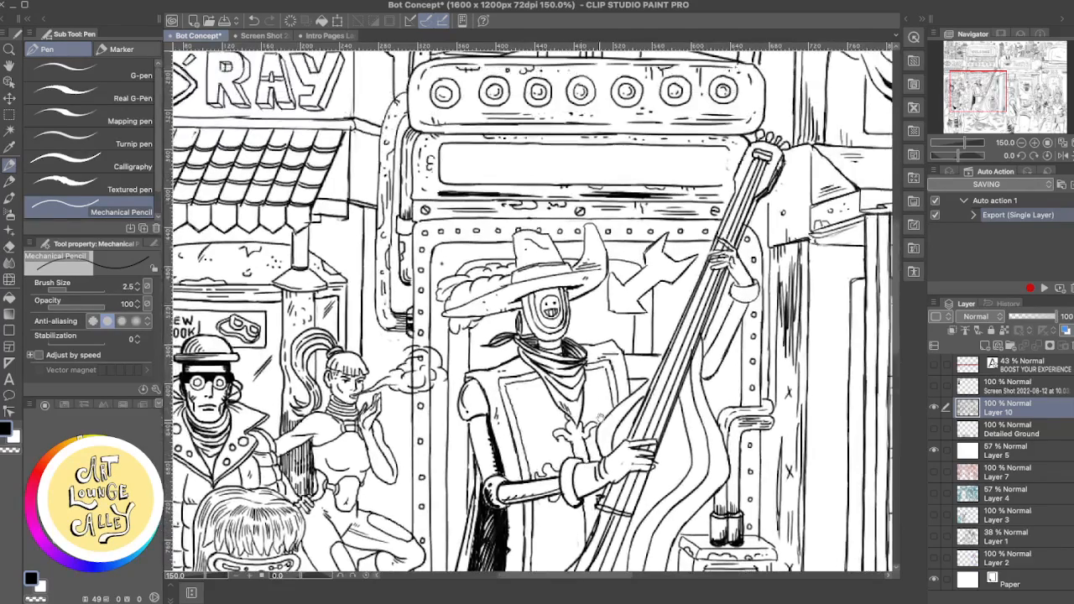
{"action": "key", "text": "e"}
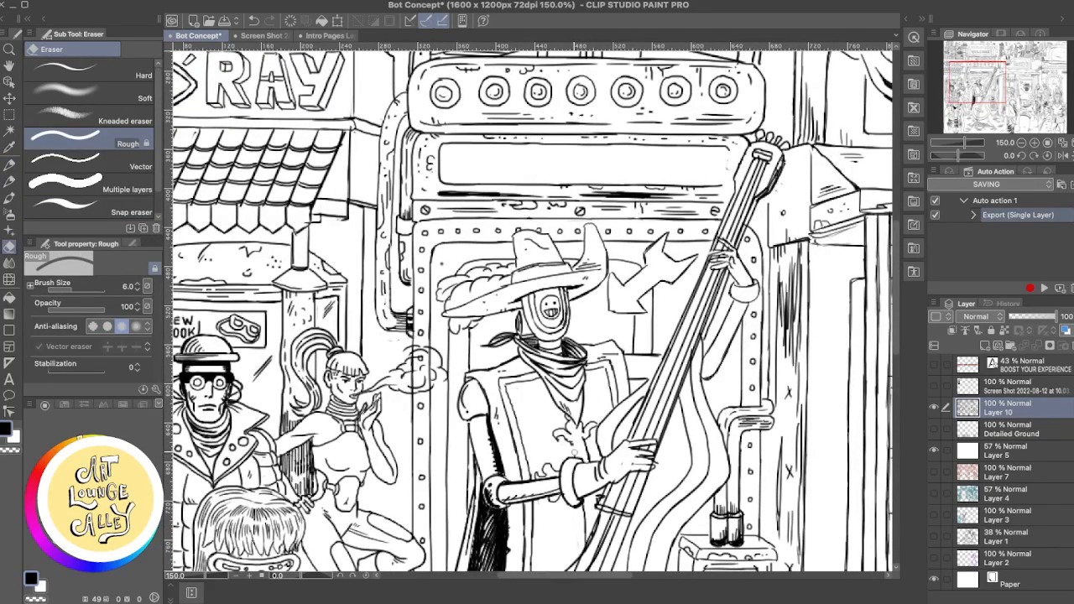
{"action": "key", "text": "p"}
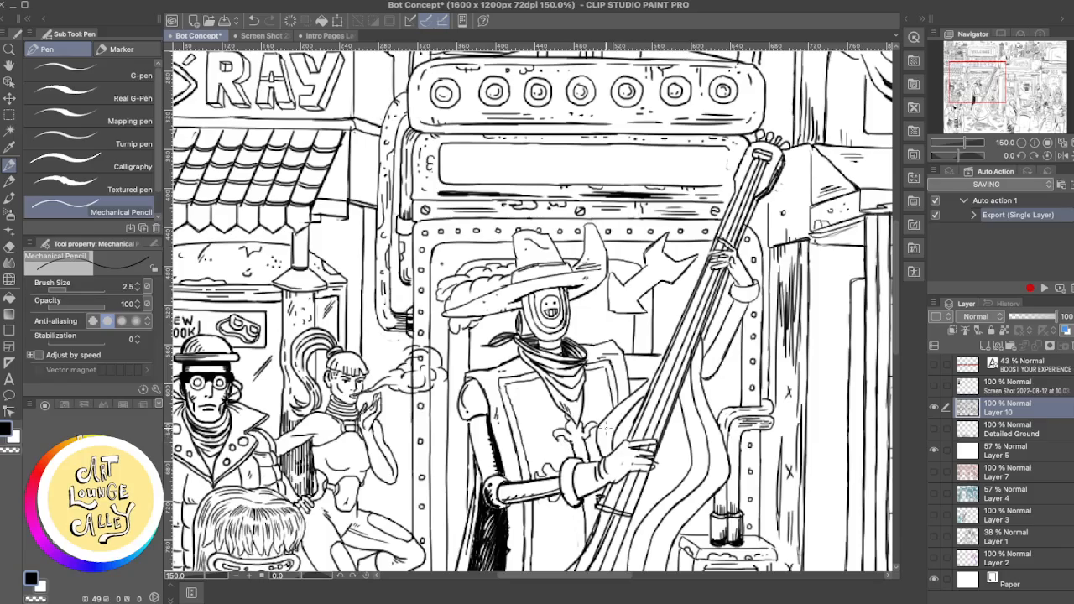
{"action": "key", "text": "e"}
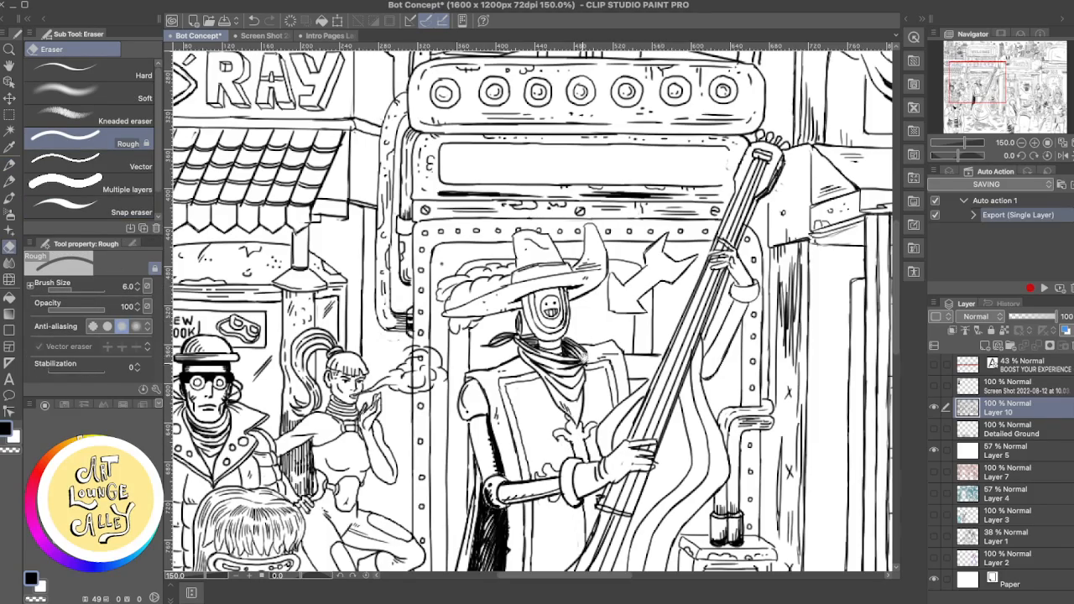
{"action": "scroll", "coordinate": [583, 357], "scroll_direction": "down", "scroll_amount": 2}
{"action": "scroll", "coordinate": [584, 336], "scroll_direction": "down", "scroll_amount": 3}
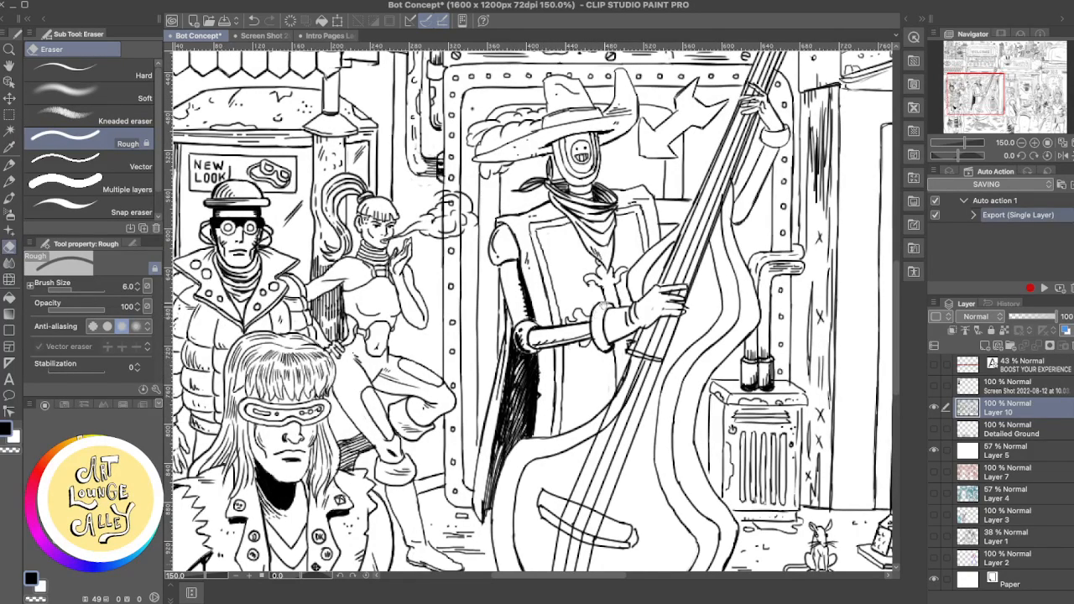
{"action": "scroll", "coordinate": [603, 305], "scroll_direction": "up", "scroll_amount": 2}
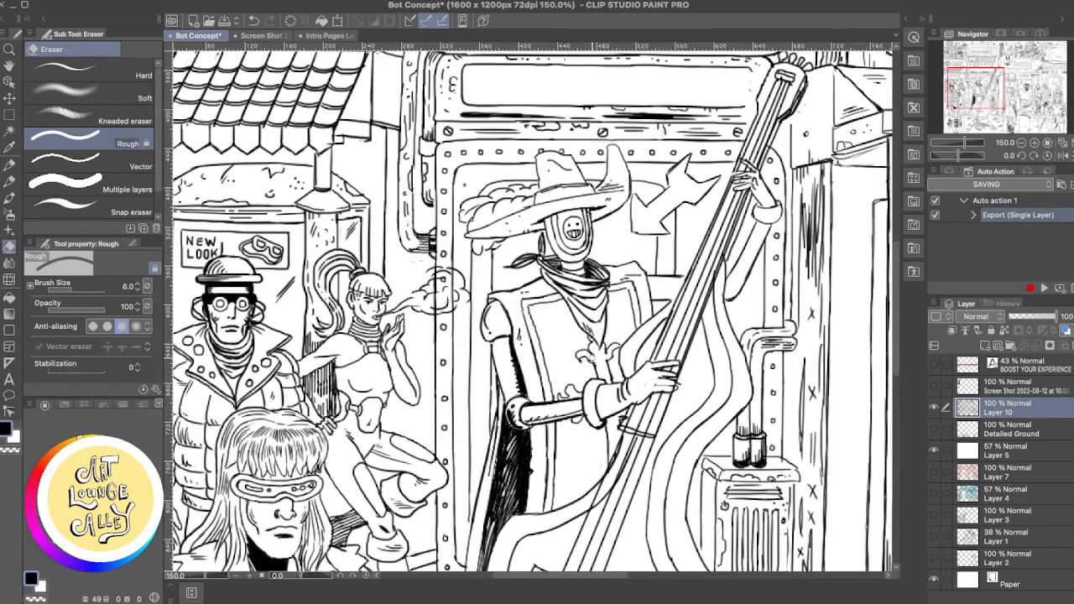
{"action": "left_click_drag", "start_coordinate": [608, 353], "coordinate": [607, 364]}
{"action": "key", "text": "p"}
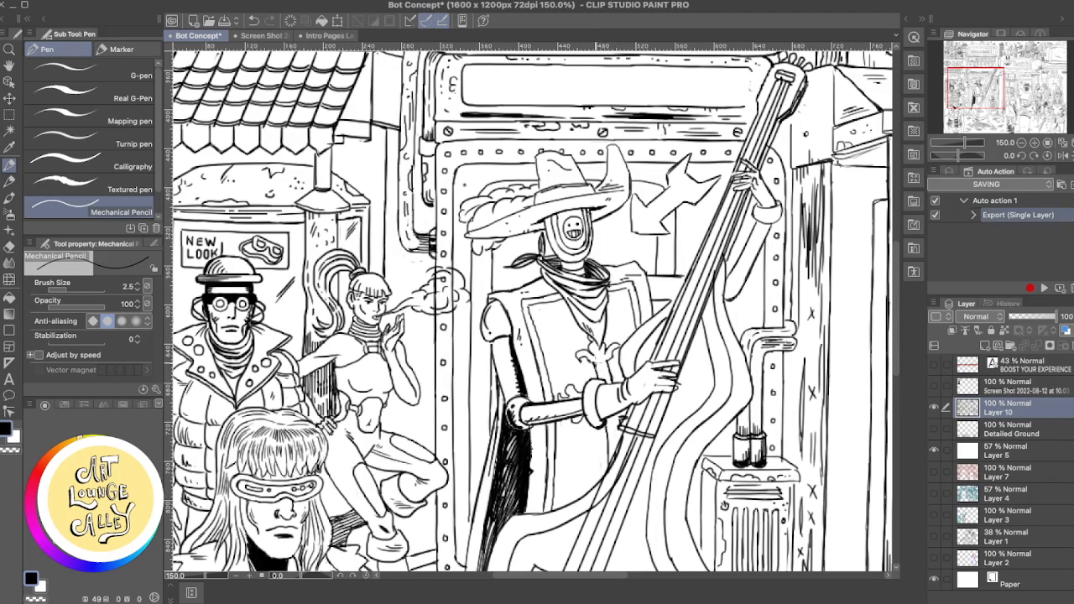
{"action": "key", "text": "e"}
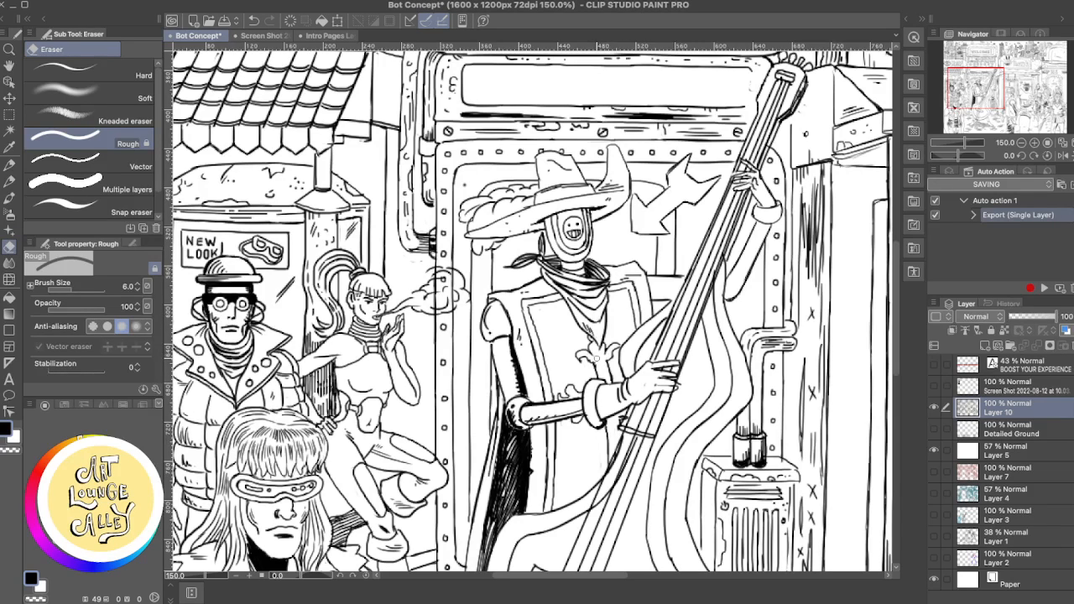
{"action": "key", "text": "p"}
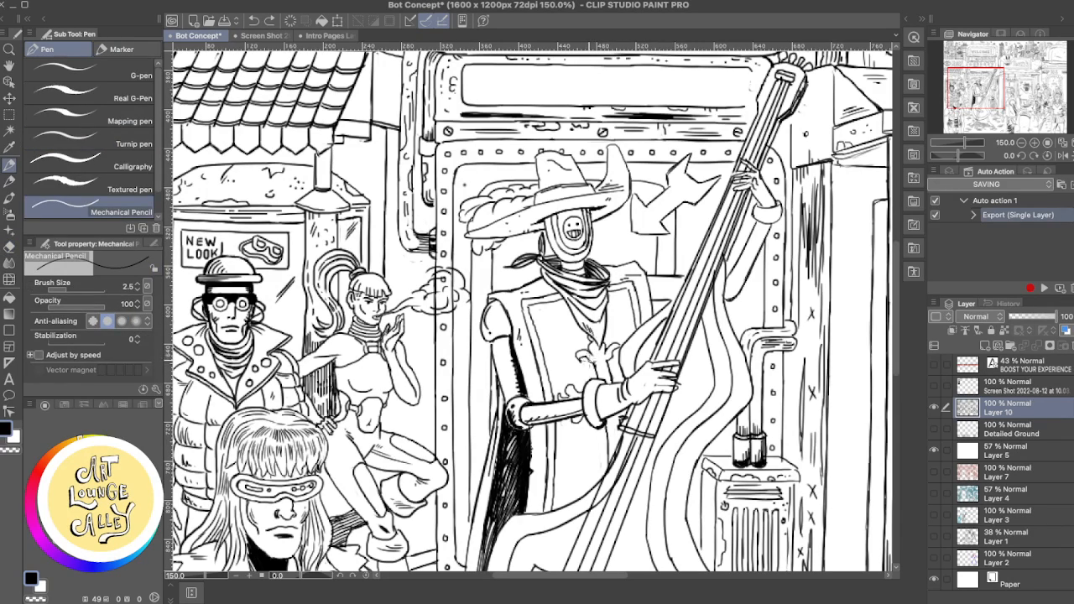
- Reinforce the underside of the fleur-de-lis's left curl and trim its excess ink with the Rough eraser
{"action": "scroll", "coordinate": [653, 336], "scroll_direction": "up", "scroll_amount": 5}
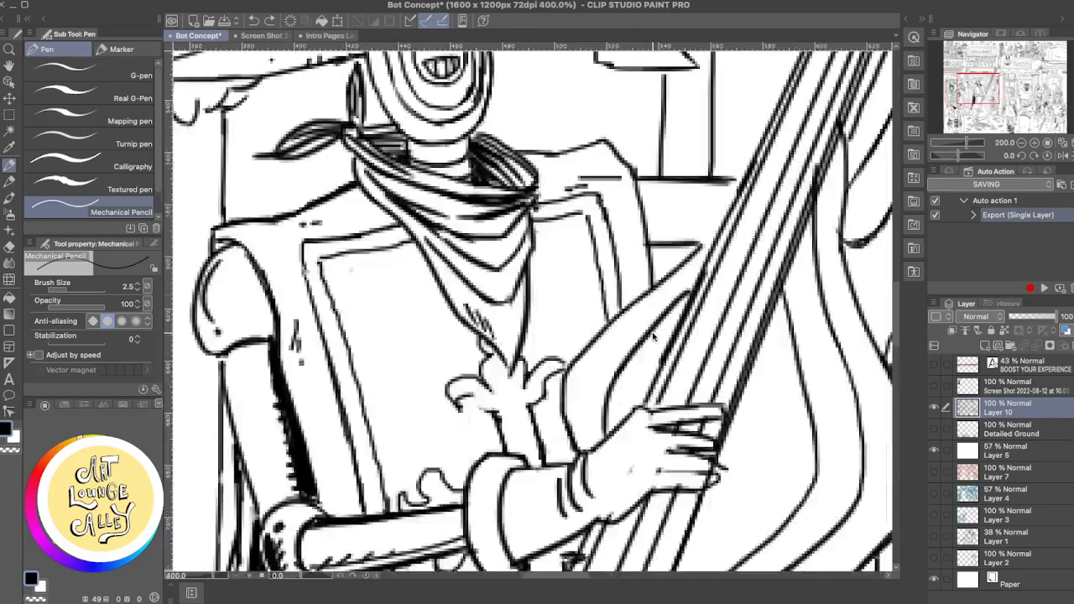
{"action": "left_click_drag", "start_coordinate": [467, 398], "coordinate": [495, 414]}
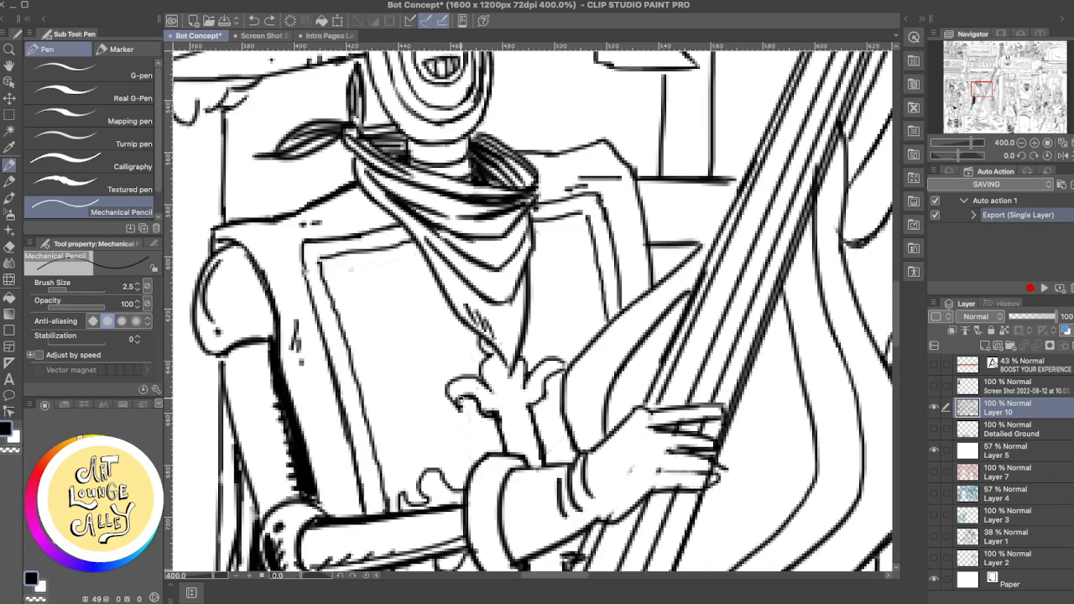
{"action": "key", "text": "e"}
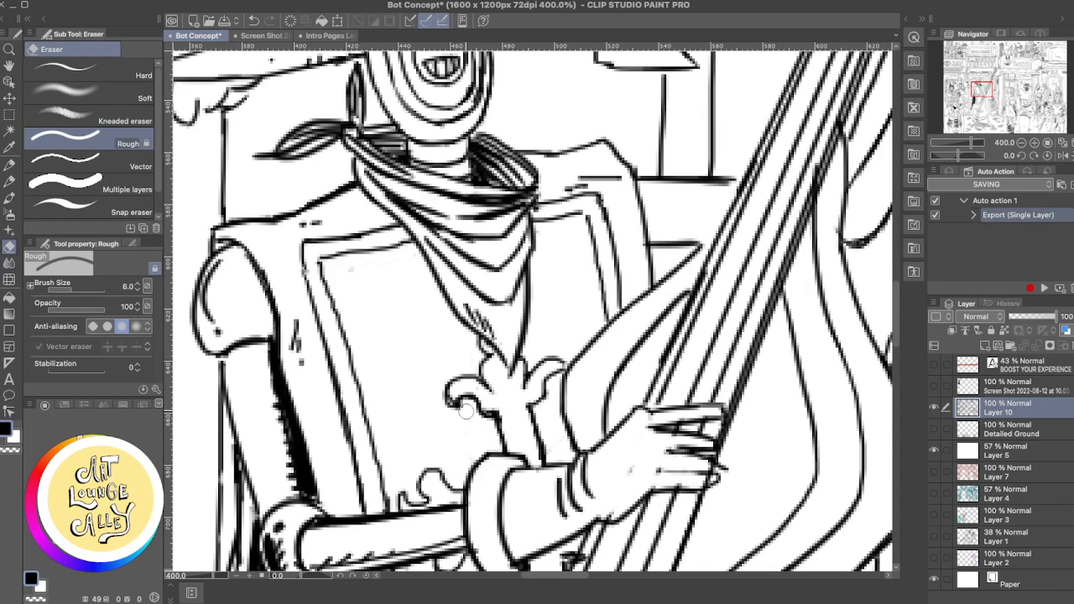
{"action": "mouse_move", "coordinate": [468, 408]}
{"action": "left_mouse_down"}
{"action": "mouse_move", "coordinate": [454, 403]}
{"action": "mouse_move", "coordinate": [465, 404]}
{"action": "left_mouse_up"}
- Rework the fleur-de-lis's right curl and ink the stem's base at the glove cuff, undoing unwanted strokes
{"action": "mouse_move", "coordinate": [555, 379]}
{"action": "left_mouse_down"}
{"action": "mouse_move", "coordinate": [537, 407]}
{"action": "mouse_move", "coordinate": [549, 378]}
{"action": "mouse_move", "coordinate": [557, 387]}
{"action": "mouse_move", "coordinate": [534, 368]}
{"action": "mouse_move", "coordinate": [547, 358]}
{"action": "mouse_move", "coordinate": [561, 363]}
{"action": "mouse_move", "coordinate": [534, 368]}
{"action": "mouse_move", "coordinate": [540, 392]}
{"action": "mouse_move", "coordinate": [528, 395]}
{"action": "left_mouse_up"}
{"action": "key", "text": "p"}
{"action": "key", "text": "super+z"}
{"action": "key", "text": "e"}
{"action": "key", "text": "p"}
{"action": "key", "text": "ctrl+z"}
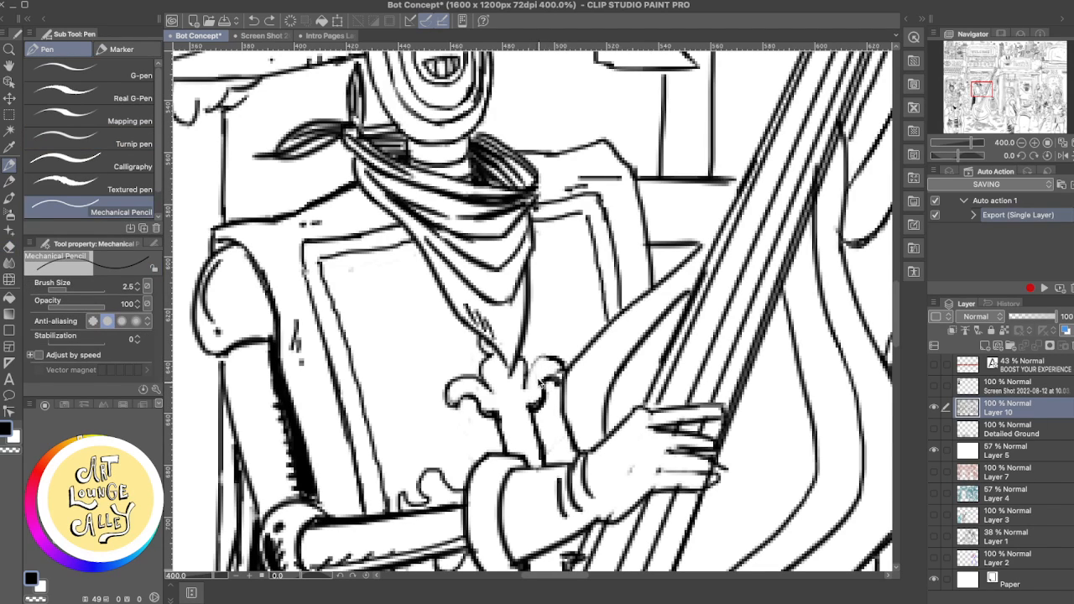
{"action": "key", "text": "e"}
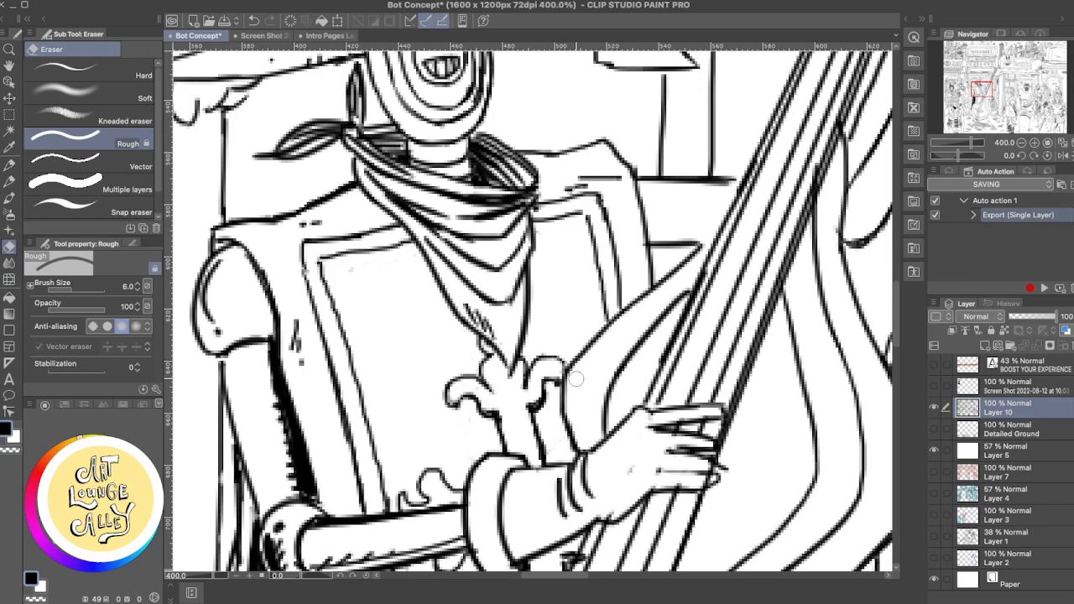
{"action": "key", "text": "p"}
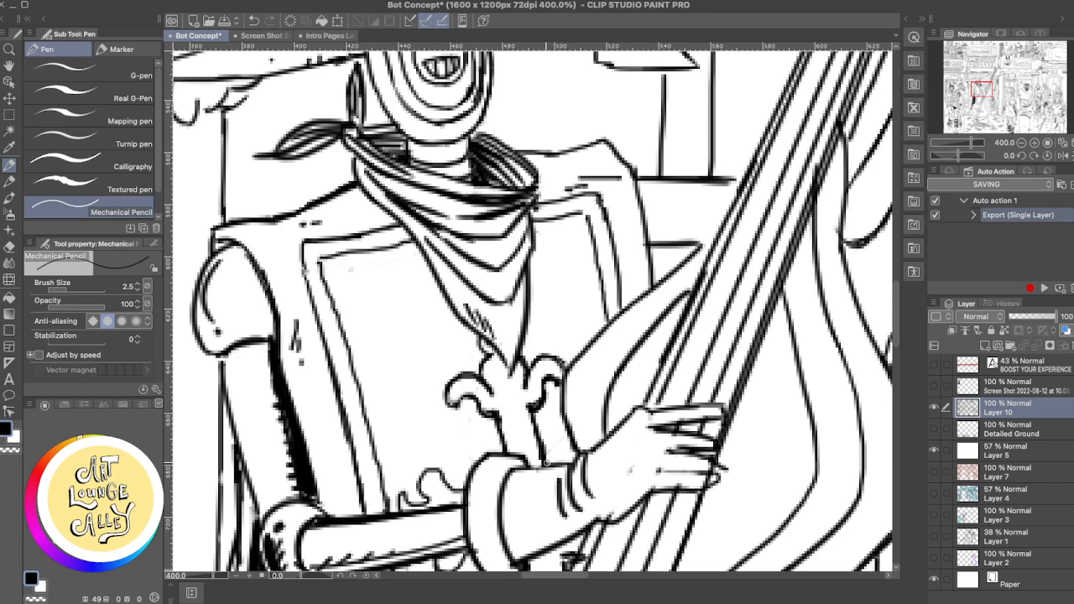
{"action": "left_click_drag", "start_coordinate": [543, 467], "coordinate": [515, 467]}
- Touch up the junction of the fleur-de-lis's left curl and stem with the Mechanical Pencil
{"action": "scroll", "coordinate": [655, 417], "scroll_direction": "down", "scroll_amount": 6}
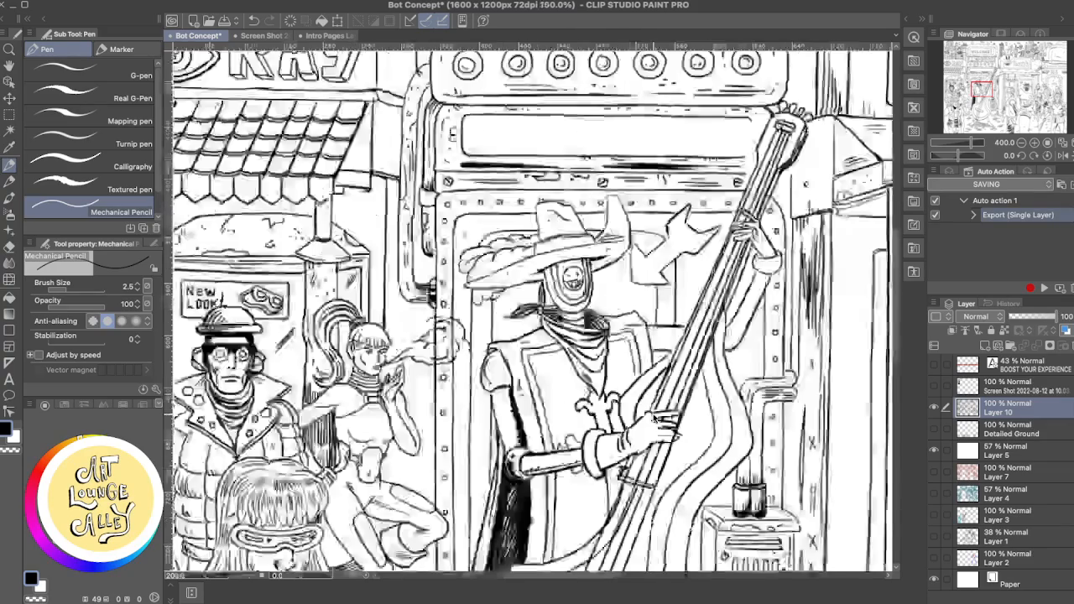
{"action": "scroll", "coordinate": [654, 416], "scroll_direction": "up", "scroll_amount": 3}
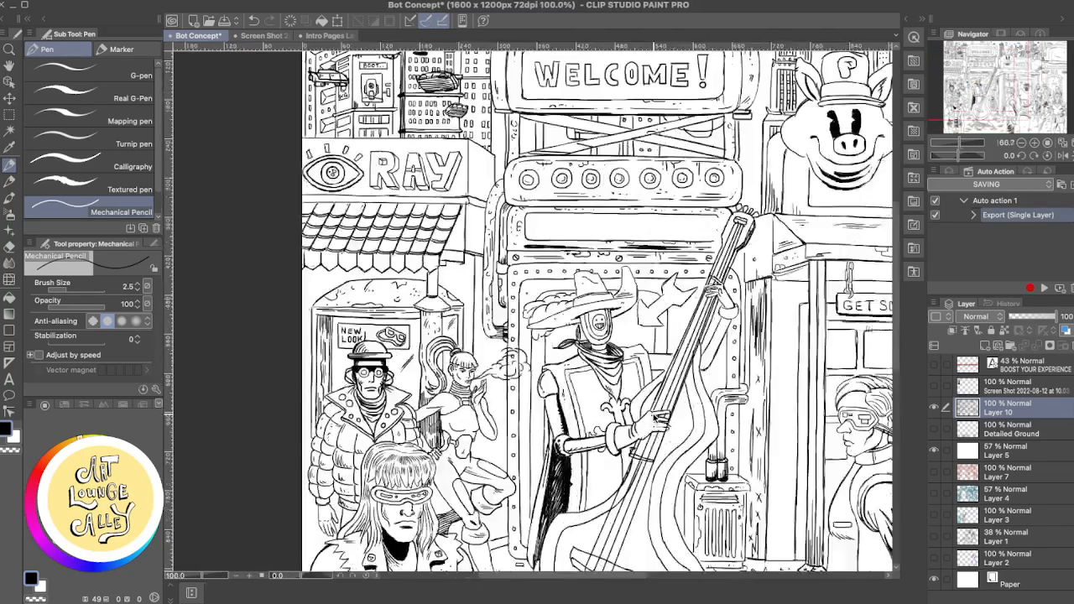
{"action": "left_click_drag", "start_coordinate": [612, 395], "coordinate": [643, 259]}
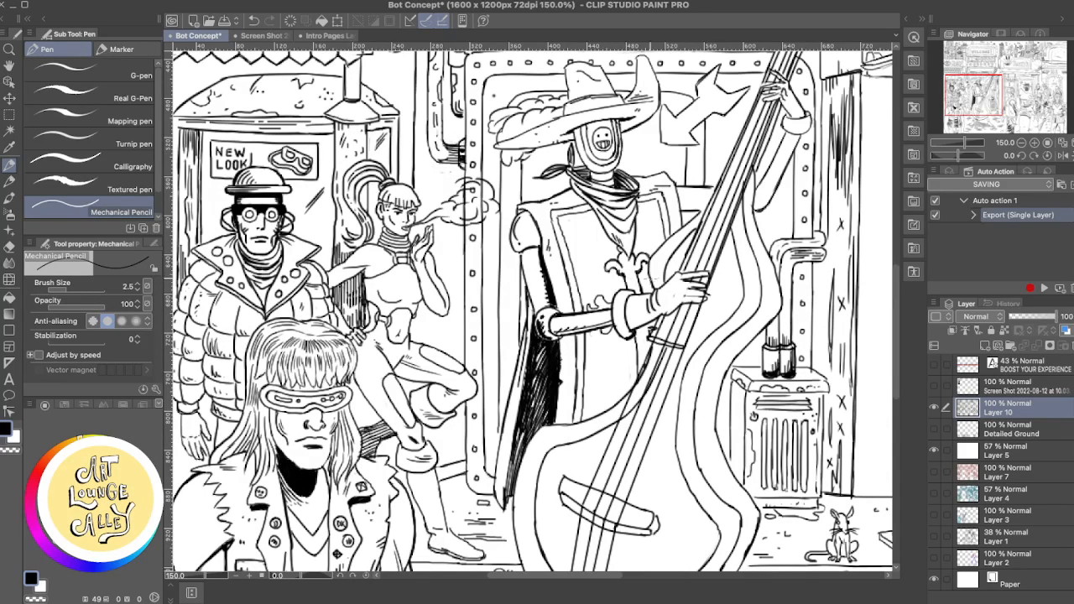
{"action": "scroll", "coordinate": [648, 273], "scroll_direction": "up", "scroll_amount": 4}
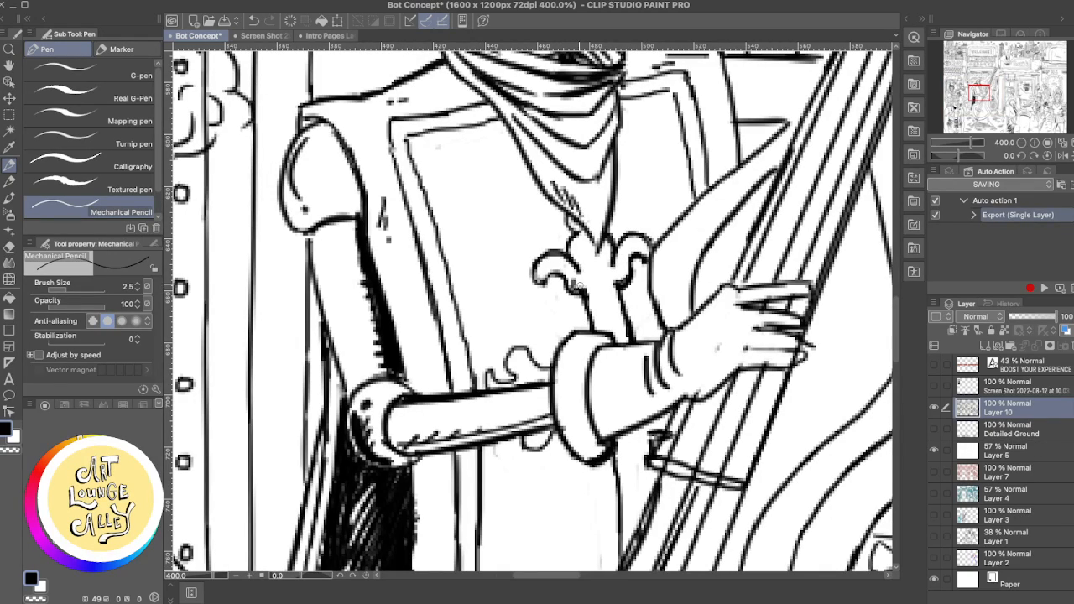
{"action": "left_click_drag", "start_coordinate": [578, 286], "coordinate": [581, 293]}
{"action": "scroll", "coordinate": [680, 250], "scroll_direction": "down", "scroll_amount": 6}
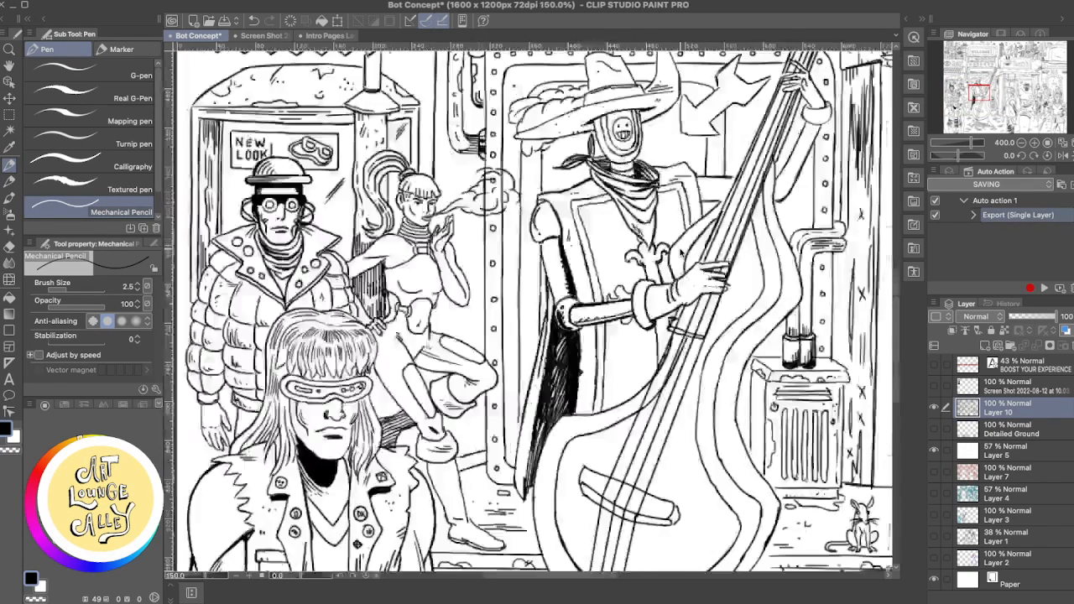
{"action": "scroll", "coordinate": [671, 258], "scroll_direction": "up", "scroll_amount": 2}
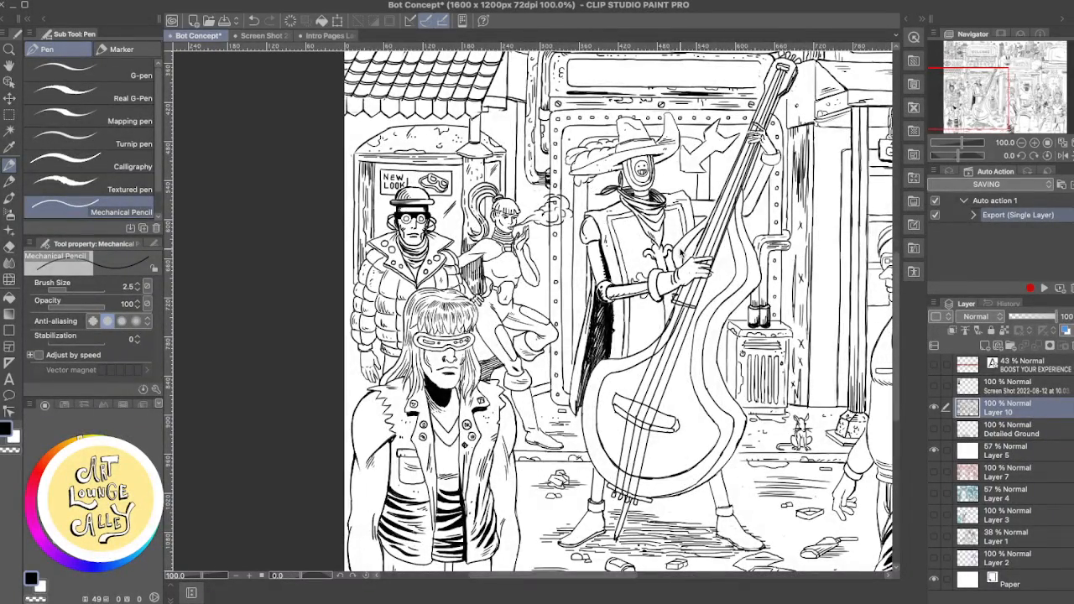
- Try to touch up the fleur-de-lis's left curl with the Mechanical Pencil
{"action": "scroll", "coordinate": [680, 250], "scroll_direction": "down", "scroll_amount": 2}
{"action": "scroll", "coordinate": [679, 256], "scroll_direction": "up", "scroll_amount": 3}
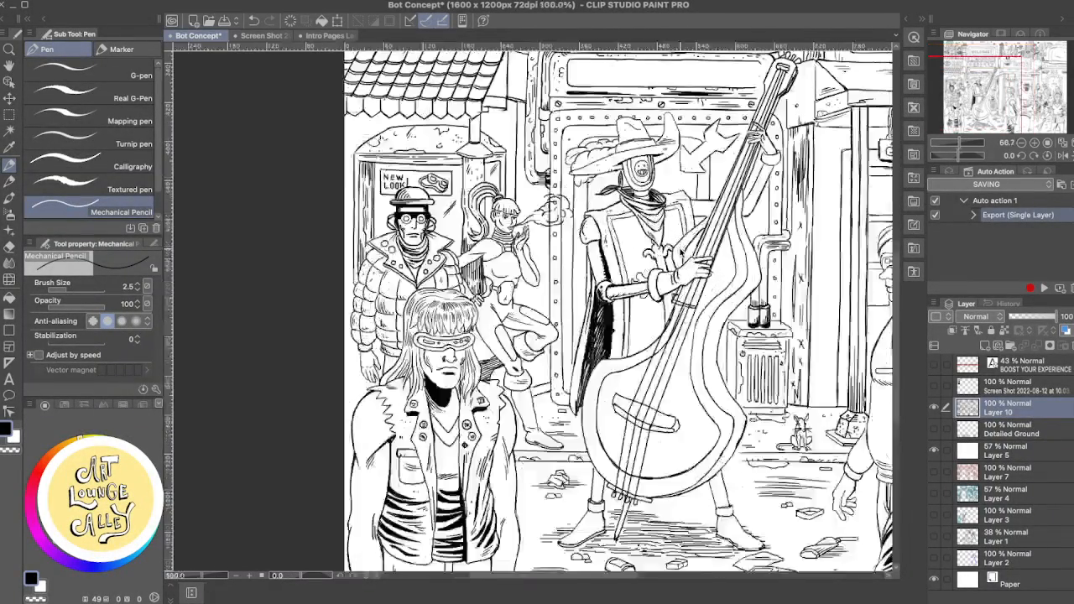
{"action": "key", "text": "e"}
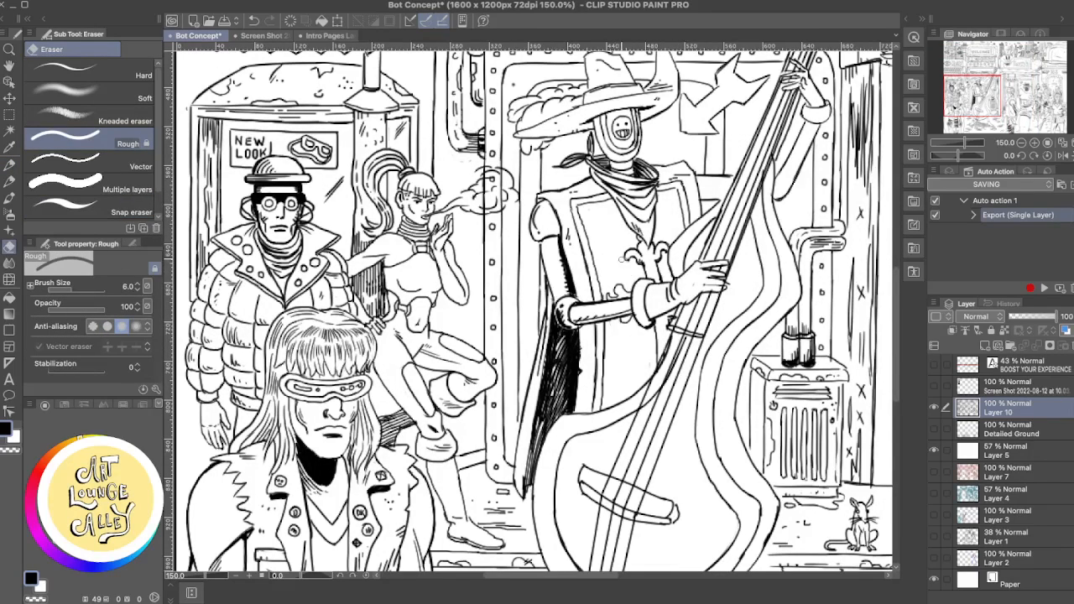
{"action": "key", "text": "p"}
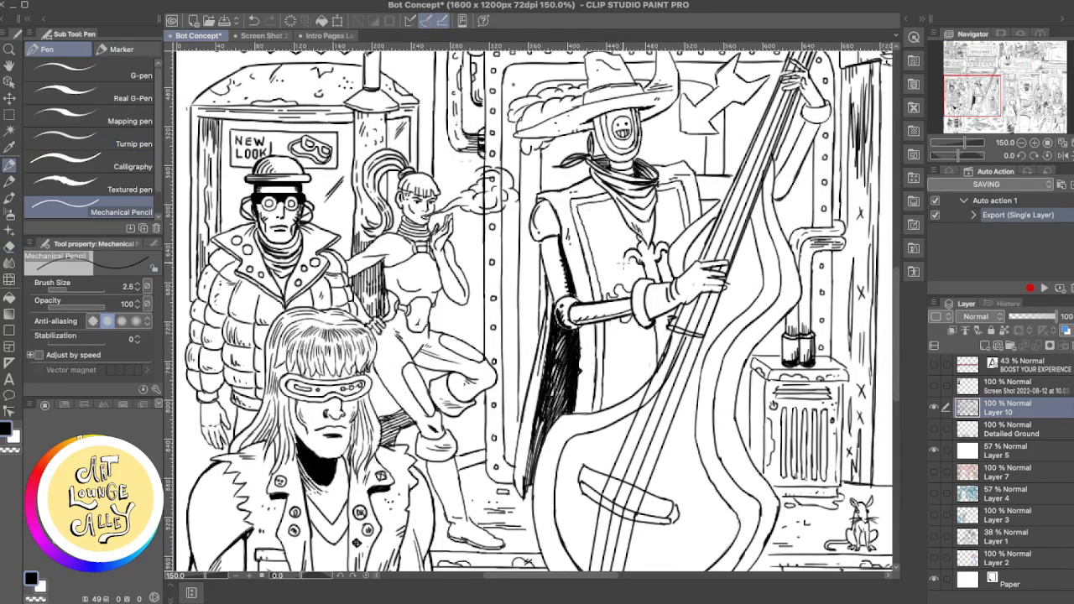
{"action": "key", "text": "super+z"}
{"action": "key", "text": "super+z"}
{"action": "left_click_drag", "start_coordinate": [640, 261], "coordinate": [629, 263]}
{"action": "key", "text": "super+z"}
- Trim the outer edge of the fleur-de-lis's left curl with the Rough eraser, undoing unwanted pencil strokes
{"action": "scroll", "coordinate": [778, 226], "scroll_direction": "up", "scroll_amount": 3}
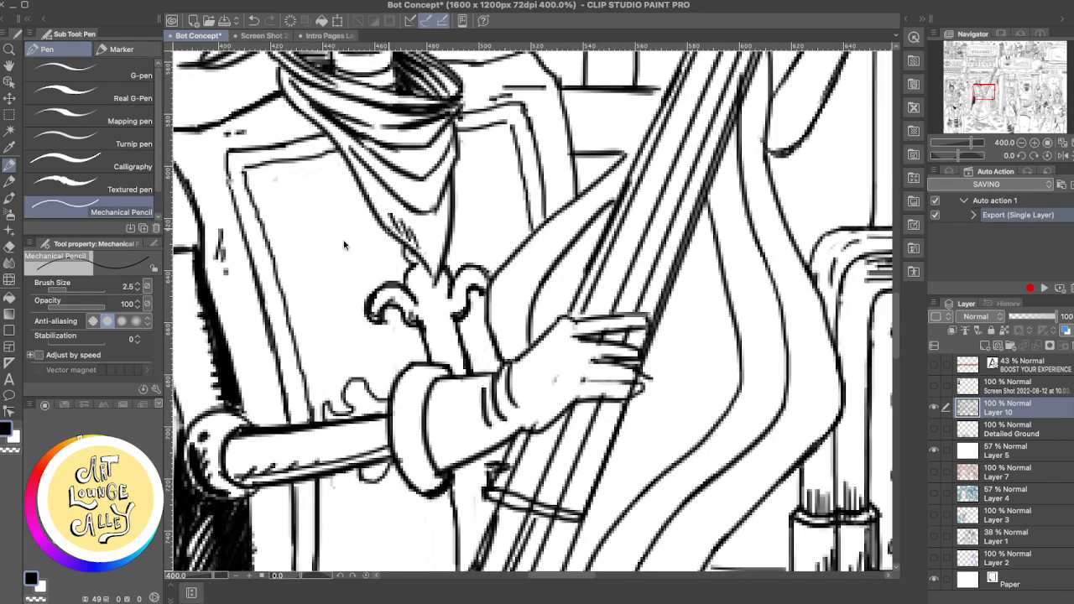
{"action": "key", "text": "e"}
{"action": "mouse_move", "coordinate": [390, 297]}
{"action": "left_mouse_down"}
{"action": "mouse_move", "coordinate": [377, 323]}
{"action": "mouse_move", "coordinate": [387, 310]}
{"action": "mouse_move", "coordinate": [369, 304]}
{"action": "mouse_move", "coordinate": [387, 321]}
{"action": "mouse_move", "coordinate": [398, 306]}
{"action": "mouse_move", "coordinate": [390, 322]}
{"action": "mouse_move", "coordinate": [374, 305]}
{"action": "left_mouse_up"}
{"action": "key", "text": "p"}
{"action": "key", "text": "super+z"}
{"action": "key", "text": "super+z"}
{"action": "key", "text": "e"}
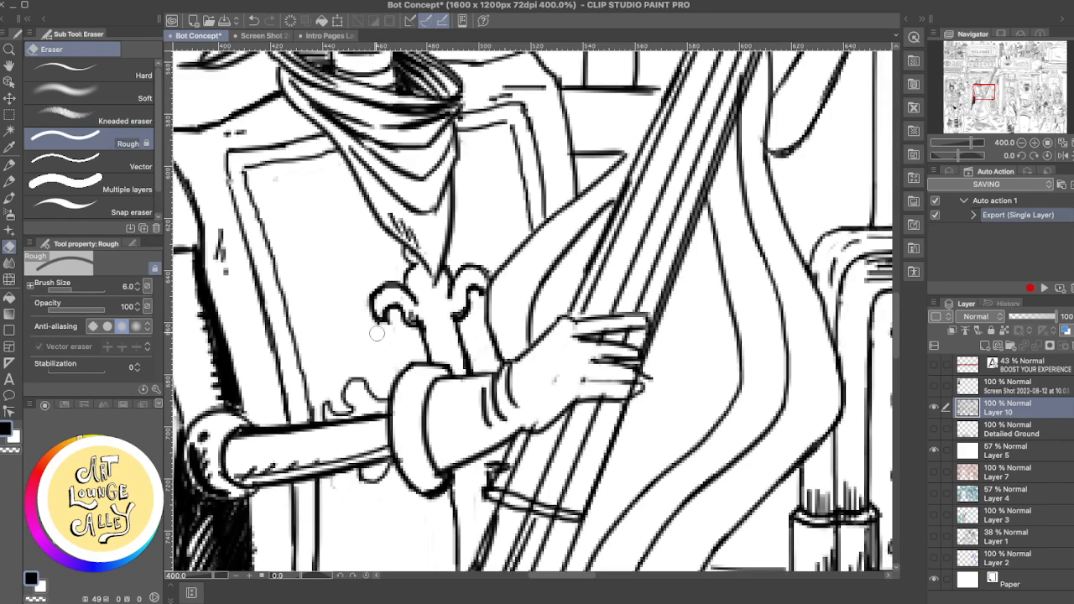
- Clean up the stray ink marks below the robot's glove, just above the band crossing the bass strings
{"action": "scroll", "coordinate": [490, 305], "scroll_direction": "down", "scroll_amount": 10}
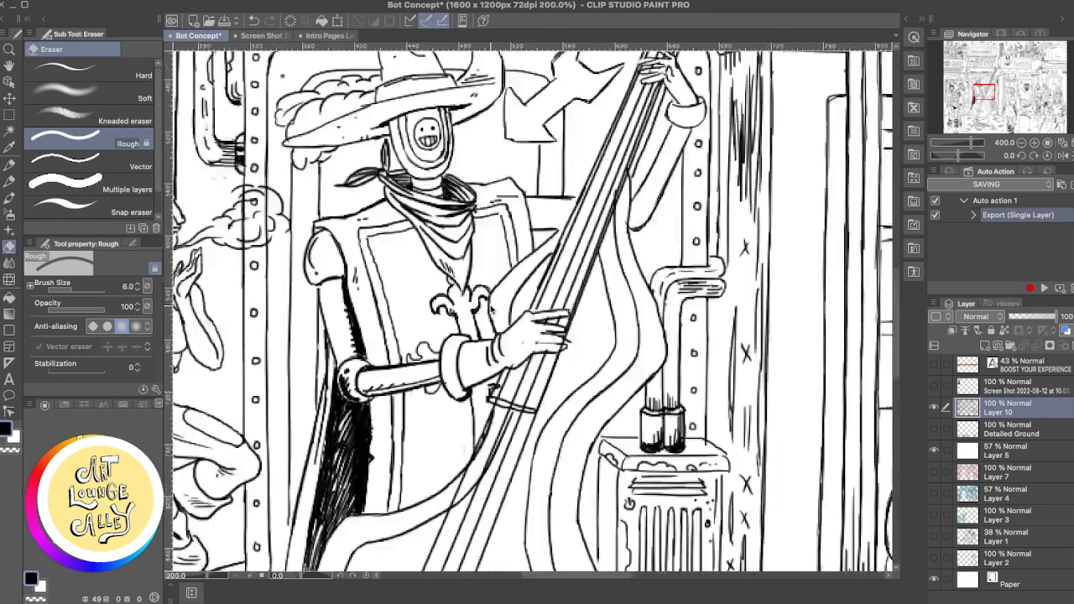
{"action": "scroll", "coordinate": [490, 304], "scroll_direction": "up", "scroll_amount": 2}
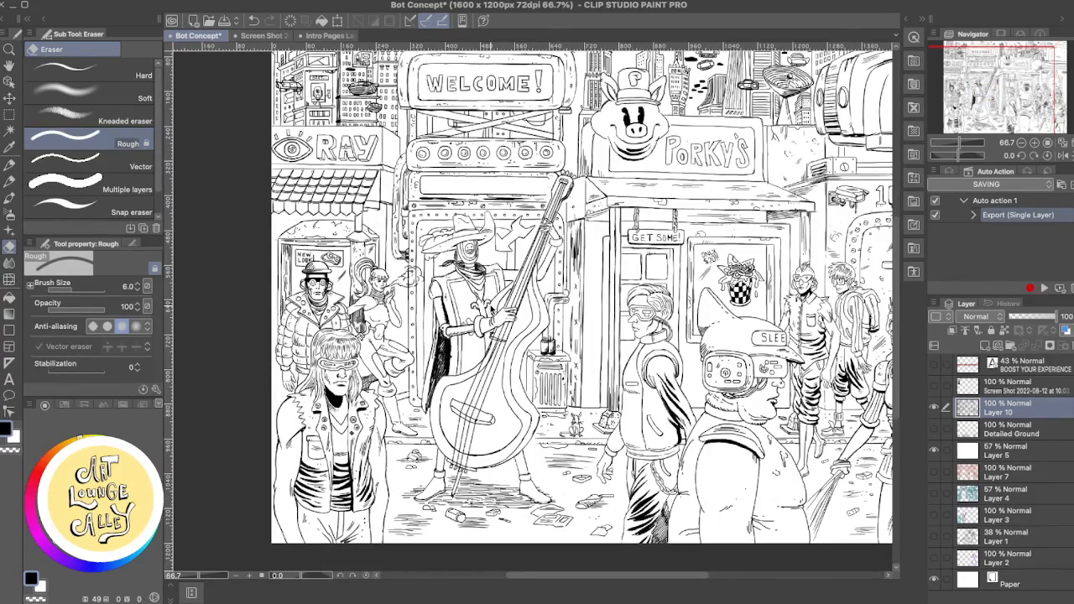
{"action": "scroll", "coordinate": [490, 305], "scroll_direction": "up", "scroll_amount": 1}
{"action": "scroll", "coordinate": [490, 305], "scroll_direction": "down", "scroll_amount": 1}
{"action": "scroll", "coordinate": [490, 304], "scroll_direction": "up", "scroll_amount": 2}
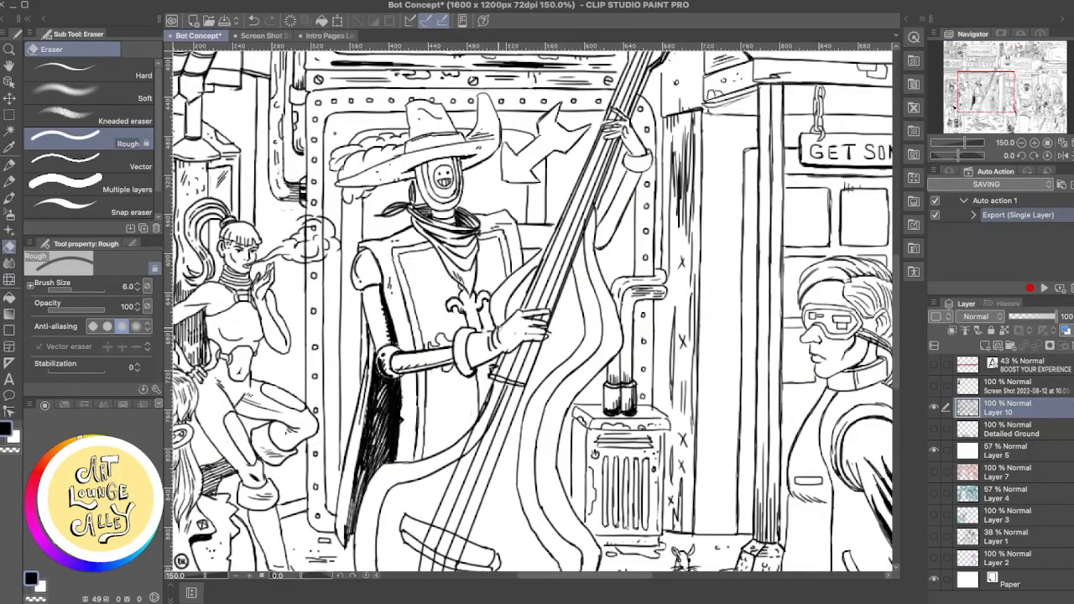
{"action": "key", "text": "p"}
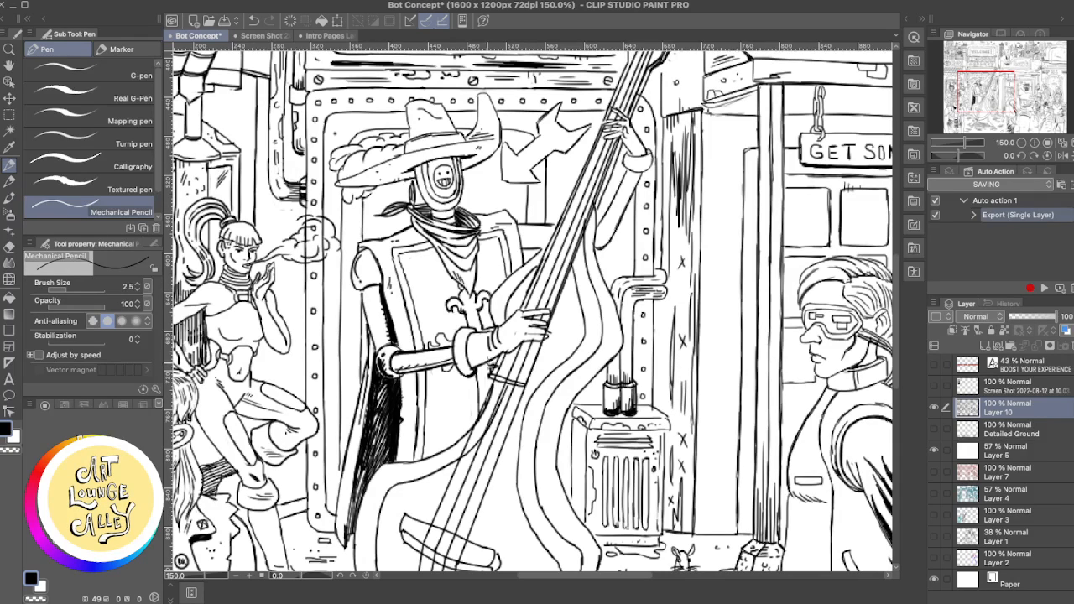
{"action": "key", "text": "e"}
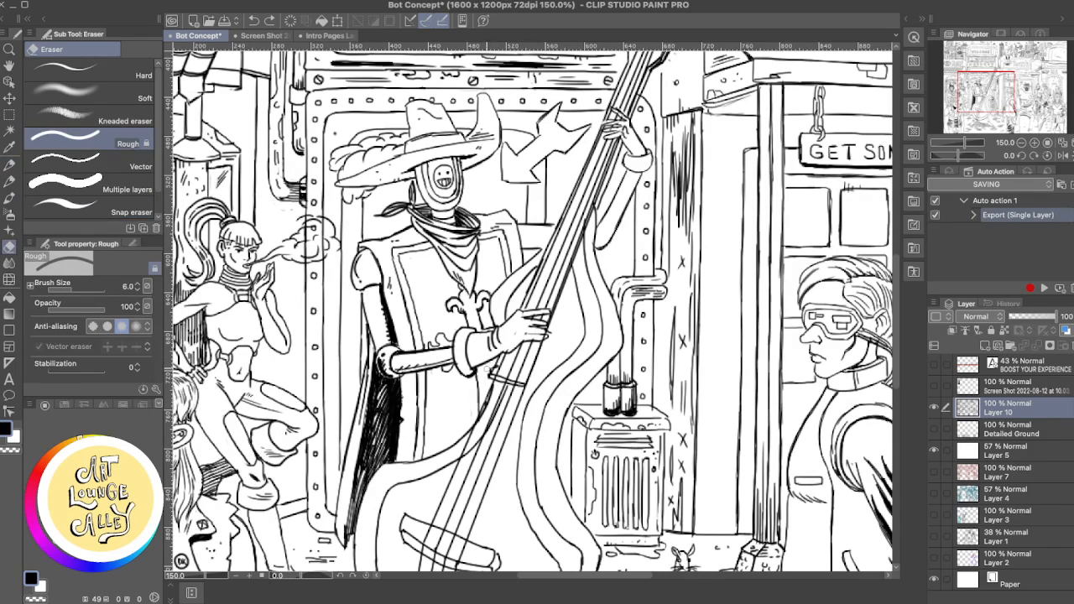
- Touch up the tunic edge between the glove and the bass strings, alternating between the Mechanical Pencil and Rough eraser
{"action": "key", "text": "p"}
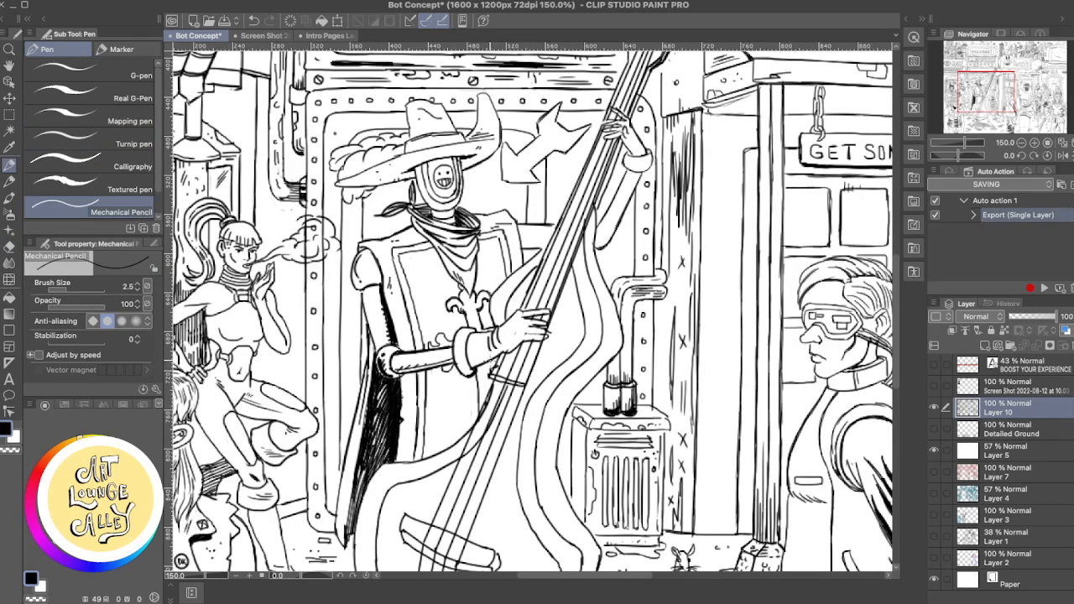
{"action": "left_click_drag", "start_coordinate": [492, 355], "coordinate": [492, 377]}
{"action": "key", "text": "ctrl+z"}
{"action": "key", "text": "e"}
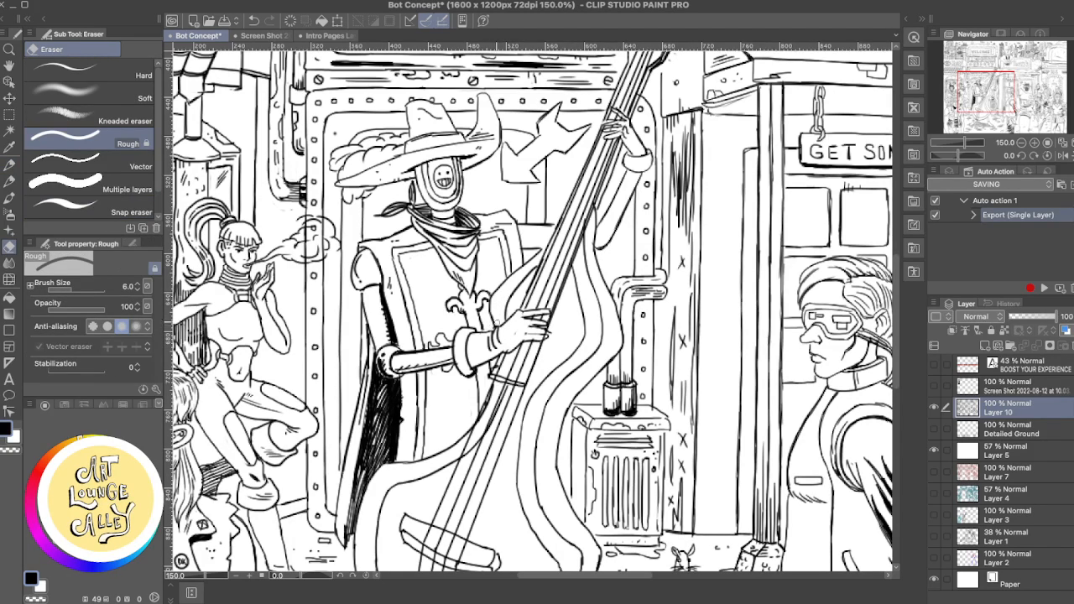
{"action": "key", "text": "p"}
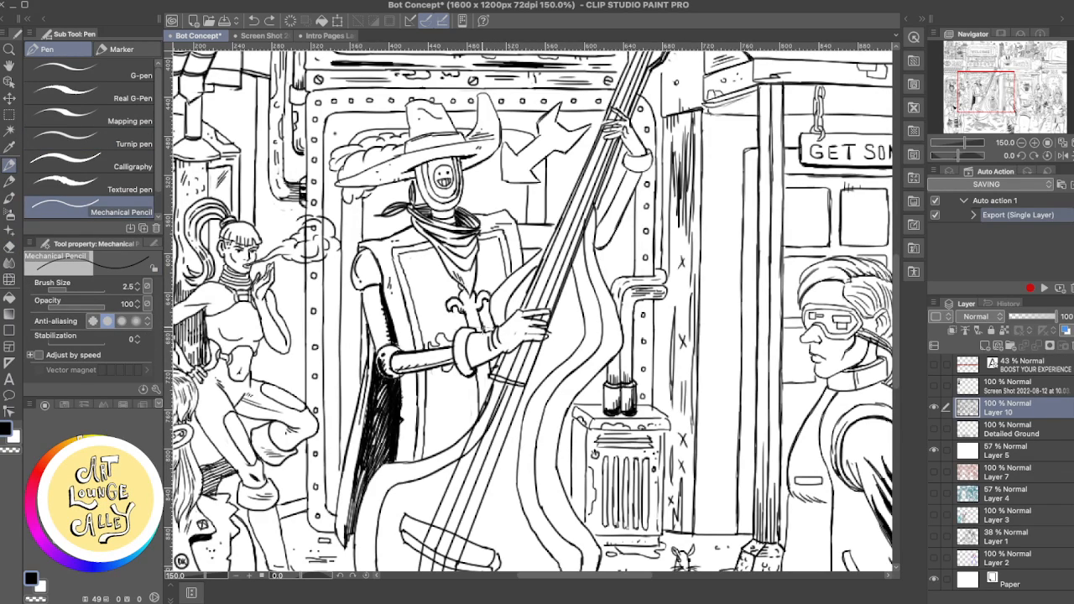
{"action": "key", "text": "e"}
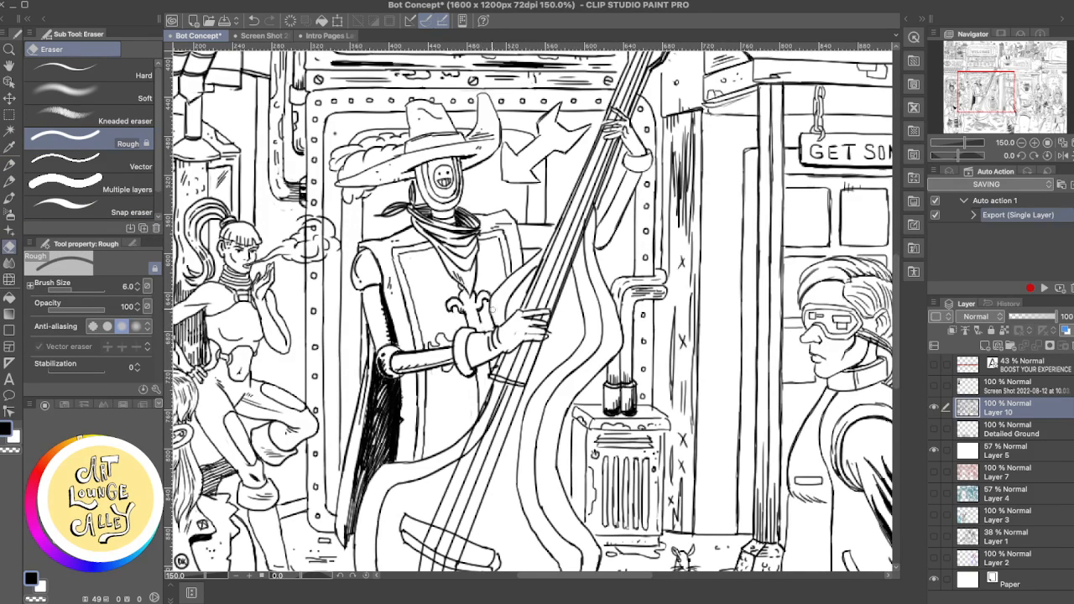
{"action": "key", "text": "p"}
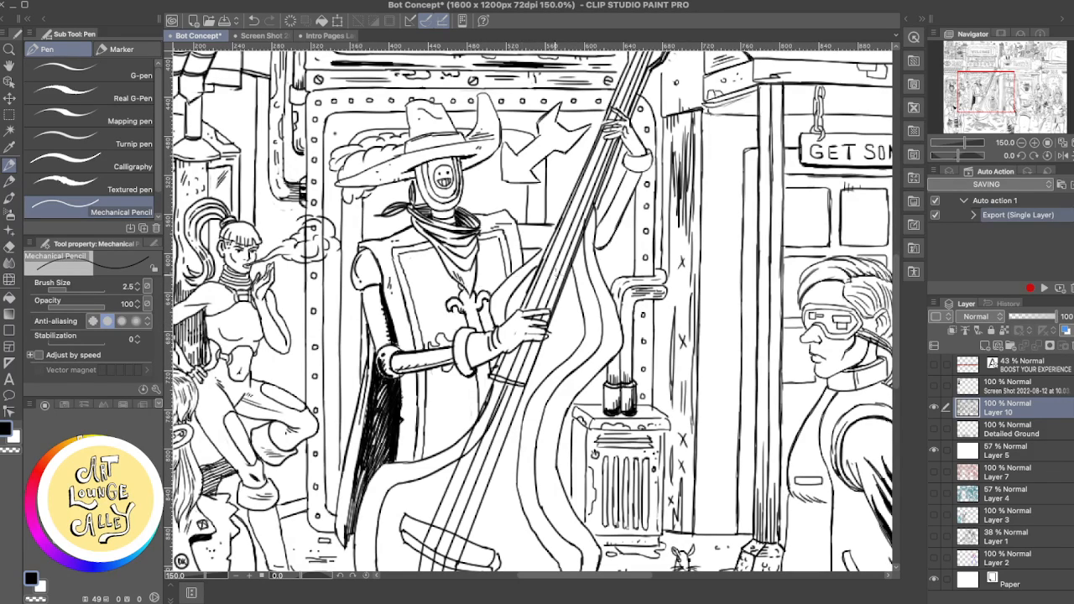
- Erase and redraw the inner contour at the bass's lower right bout, trimming the excess ink with the Rough eraser
{"action": "scroll", "coordinate": [575, 335], "scroll_direction": "down", "scroll_amount": 3}
{"action": "scroll", "coordinate": [575, 335], "scroll_direction": "left", "scroll_amount": 2}
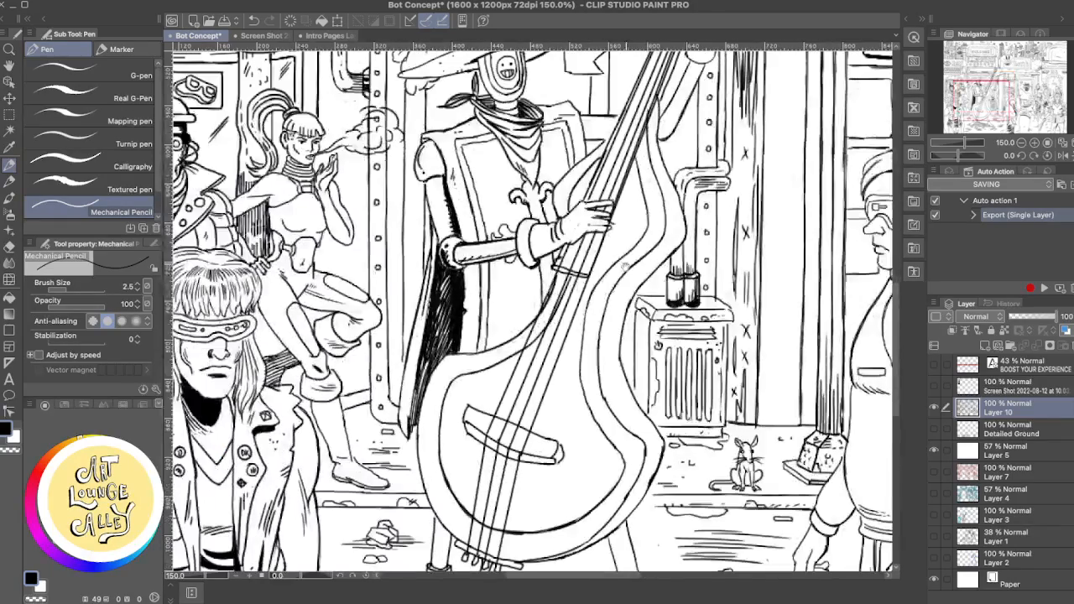
{"action": "scroll", "coordinate": [627, 315], "scroll_direction": "down", "scroll_amount": 2}
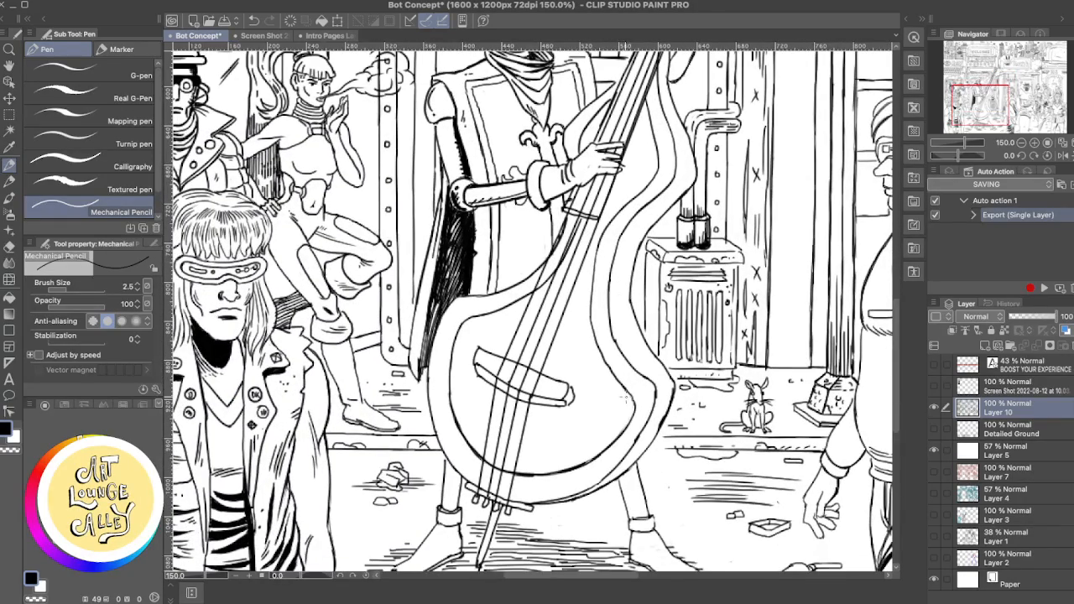
{"action": "key", "text": "e"}
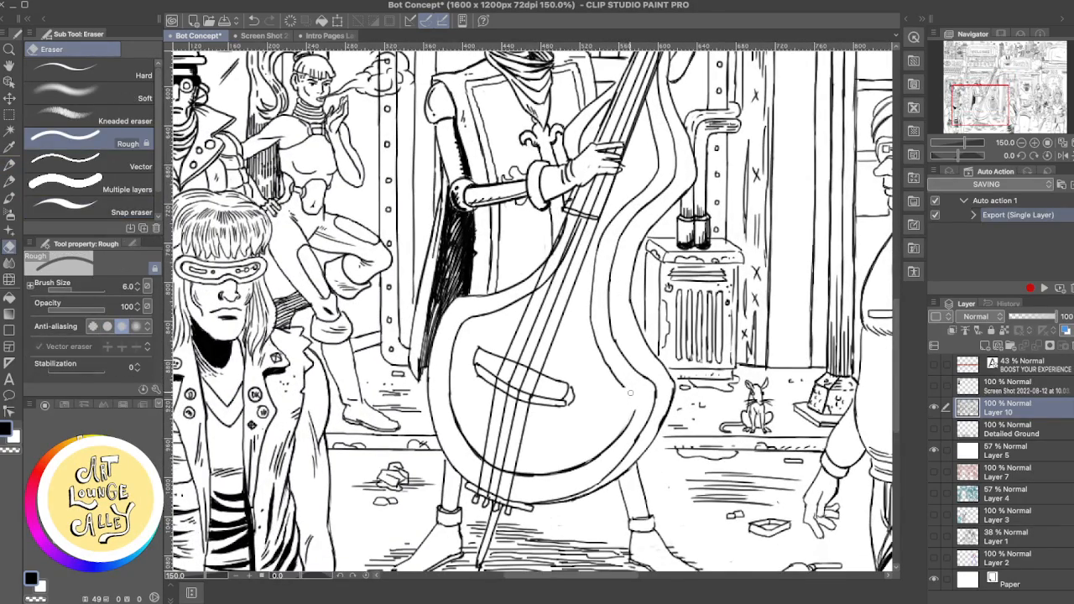
{"action": "key", "text": "p"}
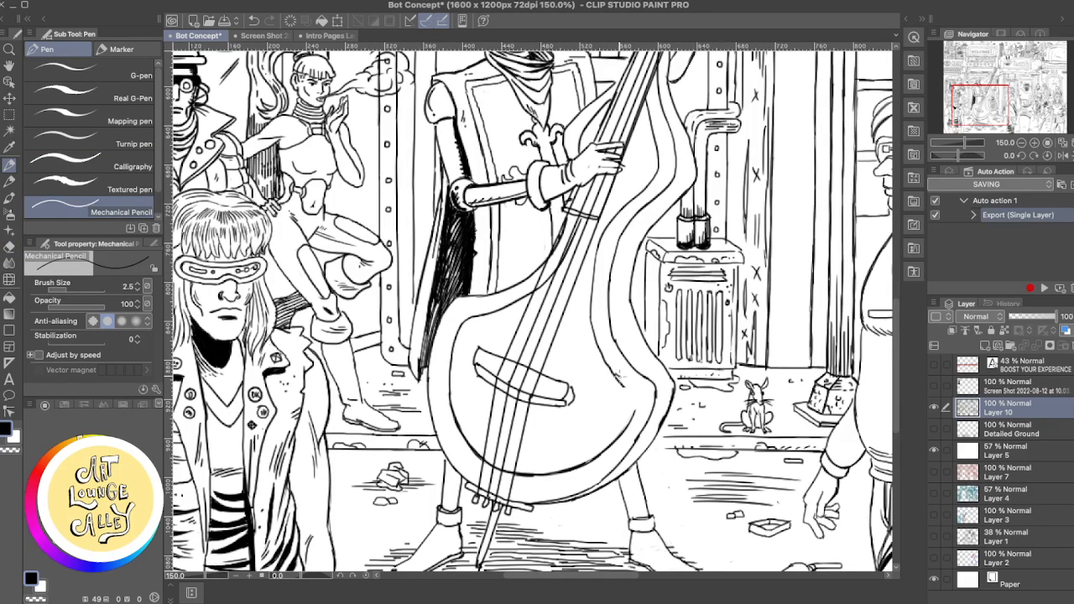
{"action": "left_click_drag", "start_coordinate": [636, 404], "coordinate": [631, 415]}
{"action": "key", "text": "e"}
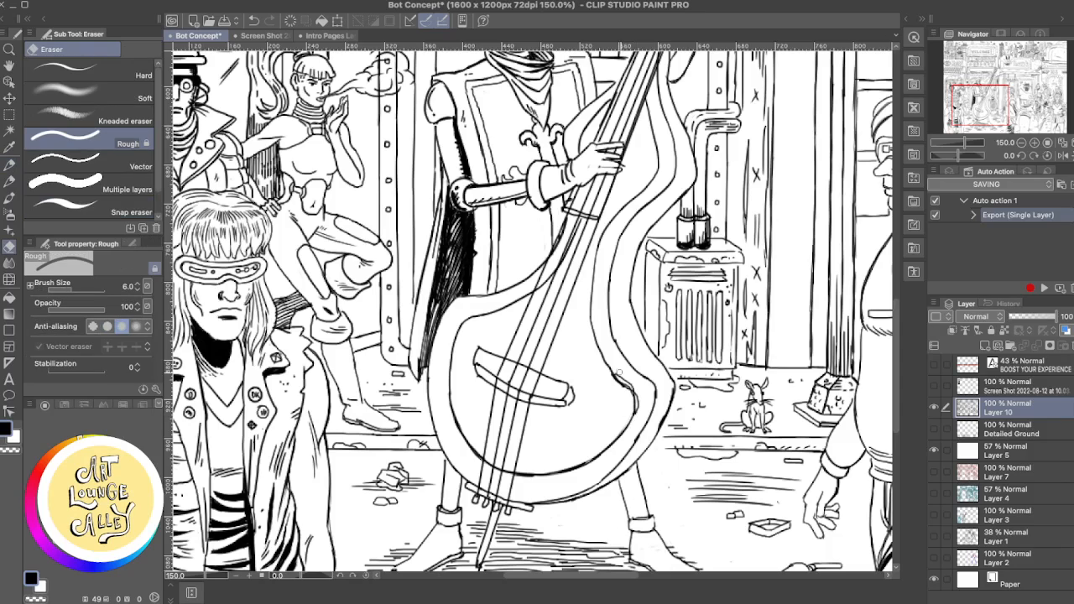
{"action": "left_click_drag", "start_coordinate": [640, 407], "coordinate": [630, 413]}
{"action": "mouse_move", "coordinate": [609, 377]}
{"action": "left_mouse_down"}
{"action": "mouse_move", "coordinate": [634, 403]}
{"action": "mouse_move", "coordinate": [617, 417]}
{"action": "mouse_move", "coordinate": [640, 398]}
{"action": "mouse_move", "coordinate": [617, 390]}
{"action": "mouse_move", "coordinate": [615, 382]}
{"action": "mouse_move", "coordinate": [626, 391]}
{"action": "mouse_move", "coordinate": [600, 358]}
{"action": "mouse_move", "coordinate": [622, 389]}
{"action": "mouse_move", "coordinate": [636, 388]}
{"action": "mouse_move", "coordinate": [605, 366]}
{"action": "mouse_move", "coordinate": [599, 345]}
{"action": "mouse_move", "coordinate": [626, 382]}
{"action": "left_mouse_up"}
{"action": "key", "text": "p"}
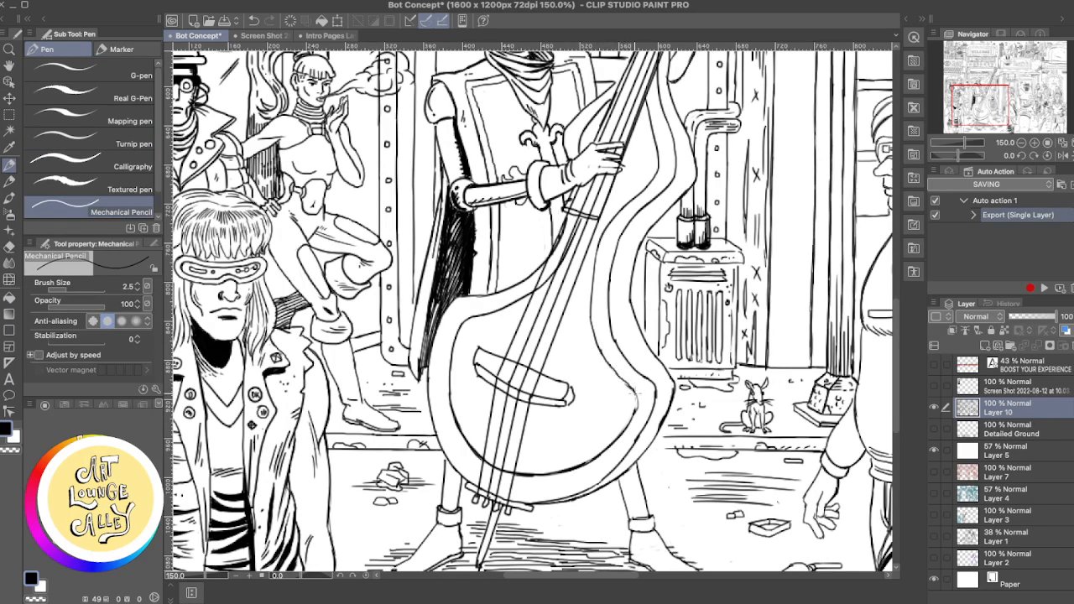
- Rework the inner contour along the right side of the bass's waist with the Rough eraser and Mechanical Pencil
{"action": "key", "text": "e"}
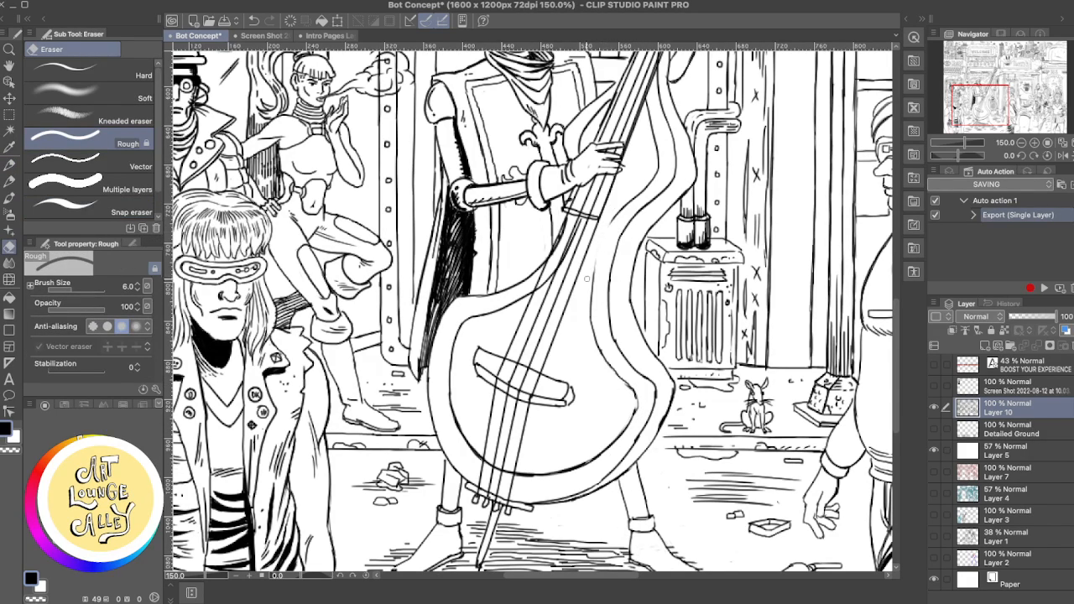
{"action": "key", "text": "p"}
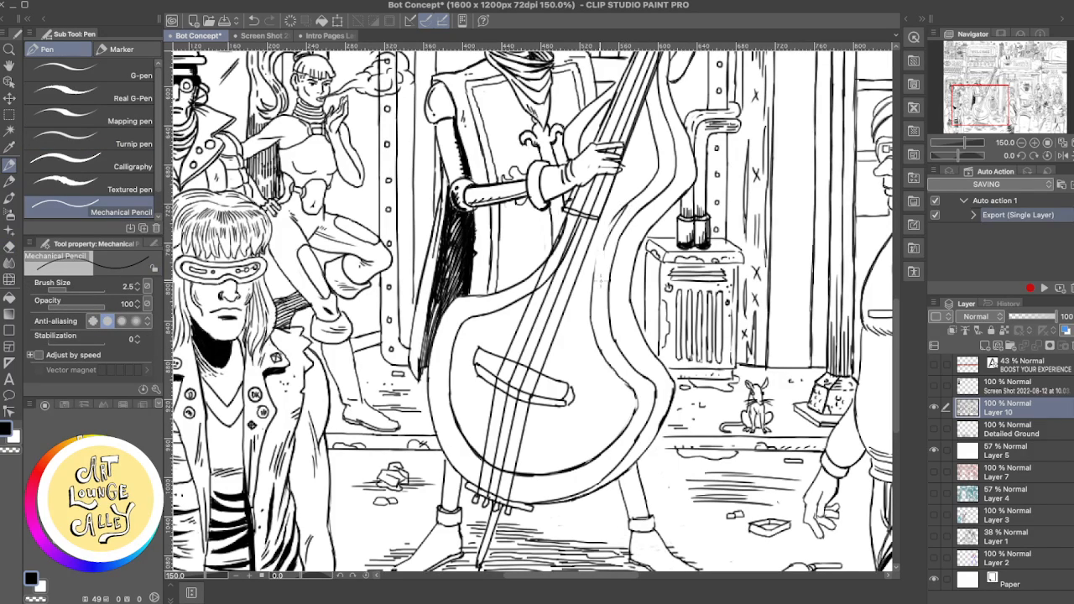
{"action": "left_click_drag", "start_coordinate": [623, 210], "coordinate": [598, 261]}
{"action": "key", "text": "ctrl+z"}
{"action": "left_click_drag", "start_coordinate": [622, 209], "coordinate": [597, 263]}
{"action": "key", "text": "ctrl+z"}
{"action": "left_click_drag", "start_coordinate": [622, 209], "coordinate": [587, 296]}
{"action": "key", "text": "ctrl+z"}
{"action": "left_click_drag", "start_coordinate": [622, 208], "coordinate": [594, 287]}
{"action": "key", "text": "ctrl+z"}
{"action": "key", "text": "e"}
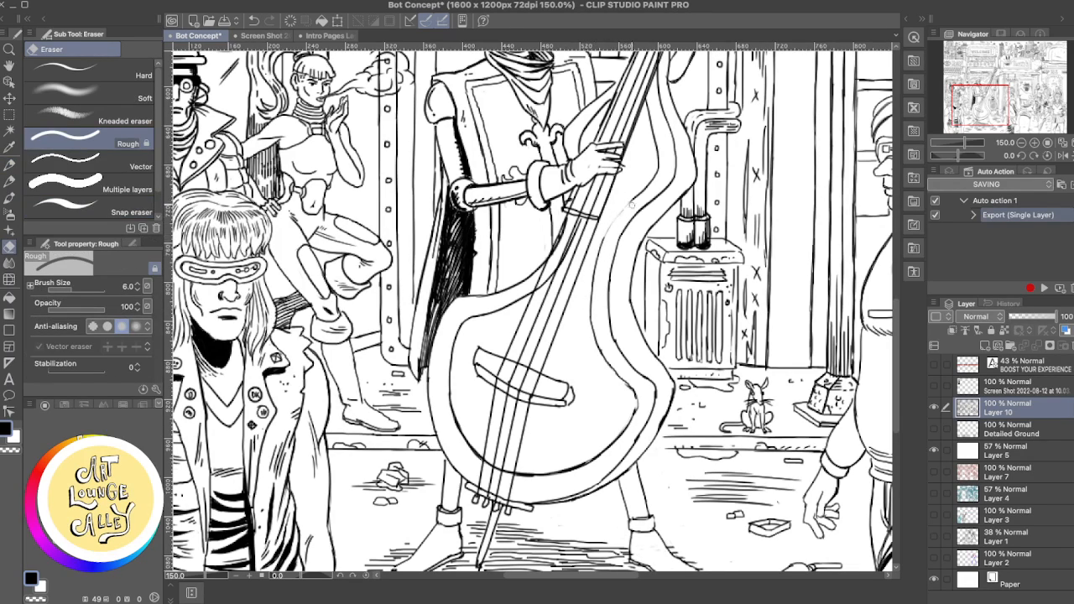
{"action": "key", "text": "p"}
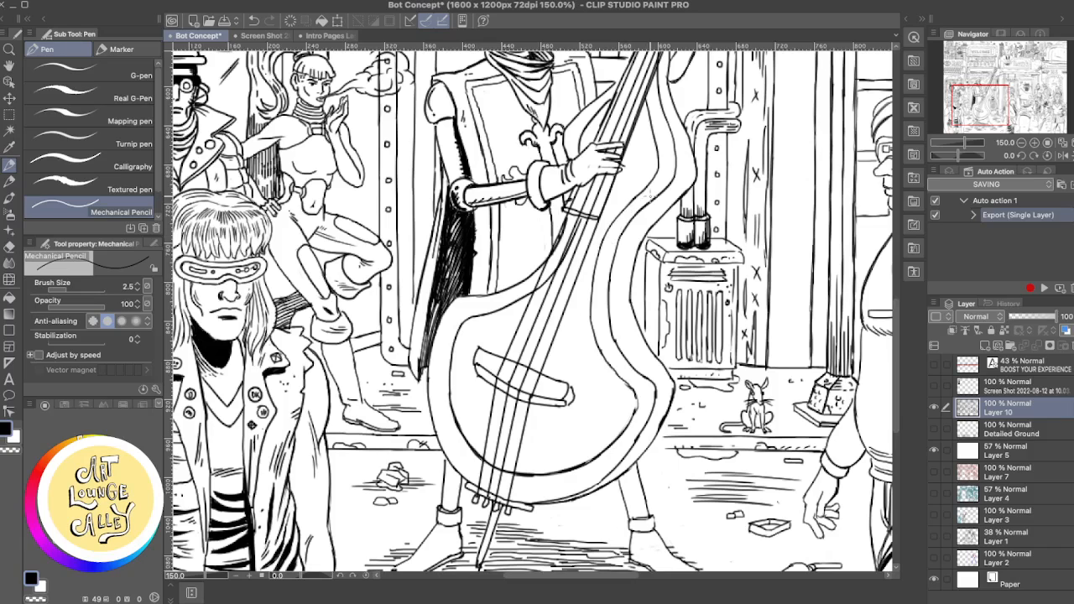
- Erase the inner contour from the bass's waist to its lower right bout and redraw it as a smoother curve
{"action": "key", "text": "e"}
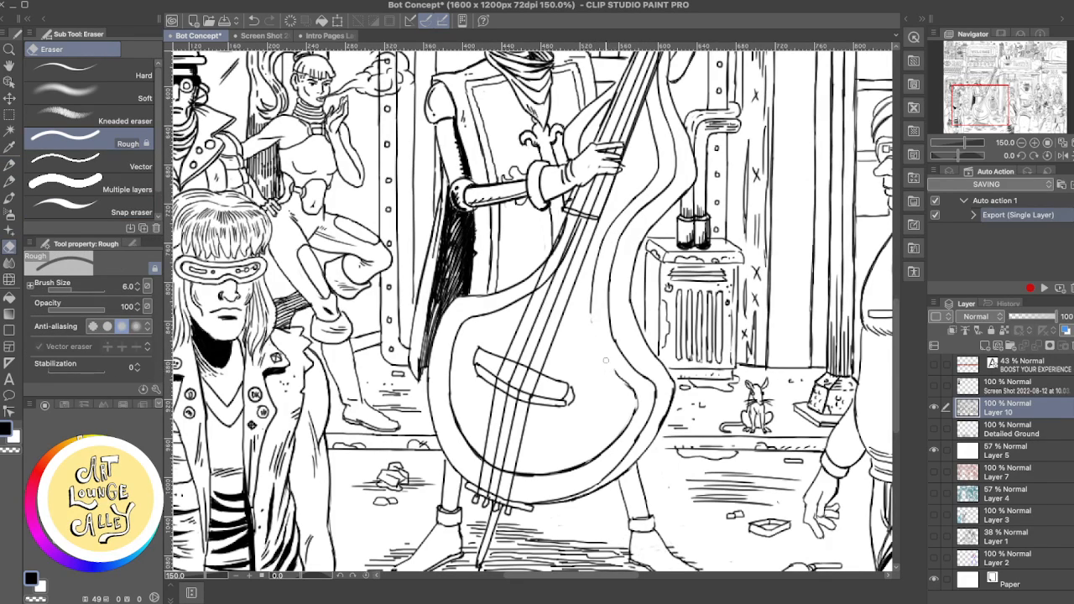
{"action": "key", "text": "p"}
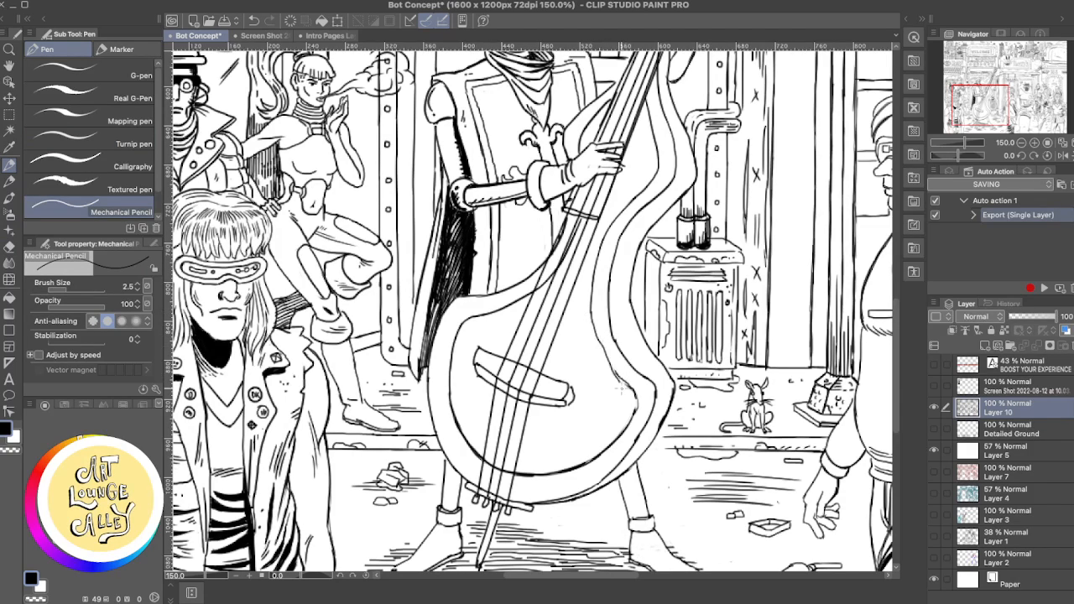
{"action": "left_click_drag", "start_coordinate": [590, 309], "coordinate": [620, 368]}
{"action": "key", "text": "super+z"}
{"action": "left_click_drag", "start_coordinate": [591, 310], "coordinate": [623, 384]}
{"action": "key", "text": "super+z"}
{"action": "left_click_drag", "start_coordinate": [591, 308], "coordinate": [635, 393]}
{"action": "key", "text": "super+z"}
{"action": "key", "text": "super+z"}
{"action": "left_click_drag", "start_coordinate": [589, 309], "coordinate": [626, 374]}
{"action": "key", "text": "super+z"}
{"action": "mouse_move", "coordinate": [589, 305]}
{"action": "left_mouse_down"}
{"action": "mouse_move", "coordinate": [607, 359]}
{"action": "mouse_move", "coordinate": [636, 399]}
{"action": "mouse_move", "coordinate": [621, 372]}
{"action": "mouse_move", "coordinate": [632, 412]}
{"action": "left_mouse_up"}
- Erase the uneven end of the new inner contour and ink its join with the bass's lower right curve
{"action": "key", "text": "e"}
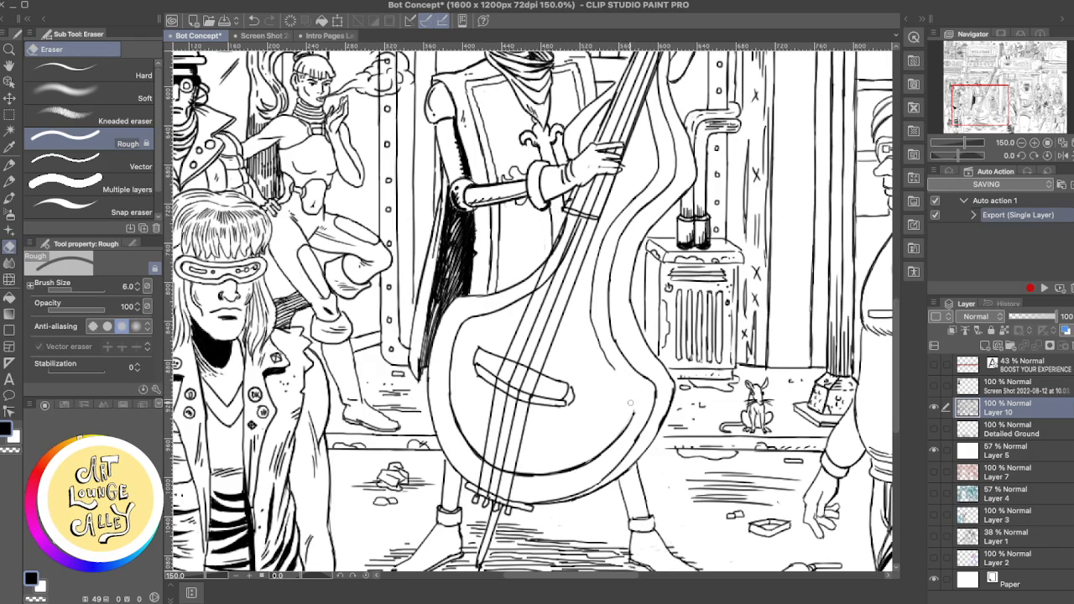
{"action": "key", "text": "p"}
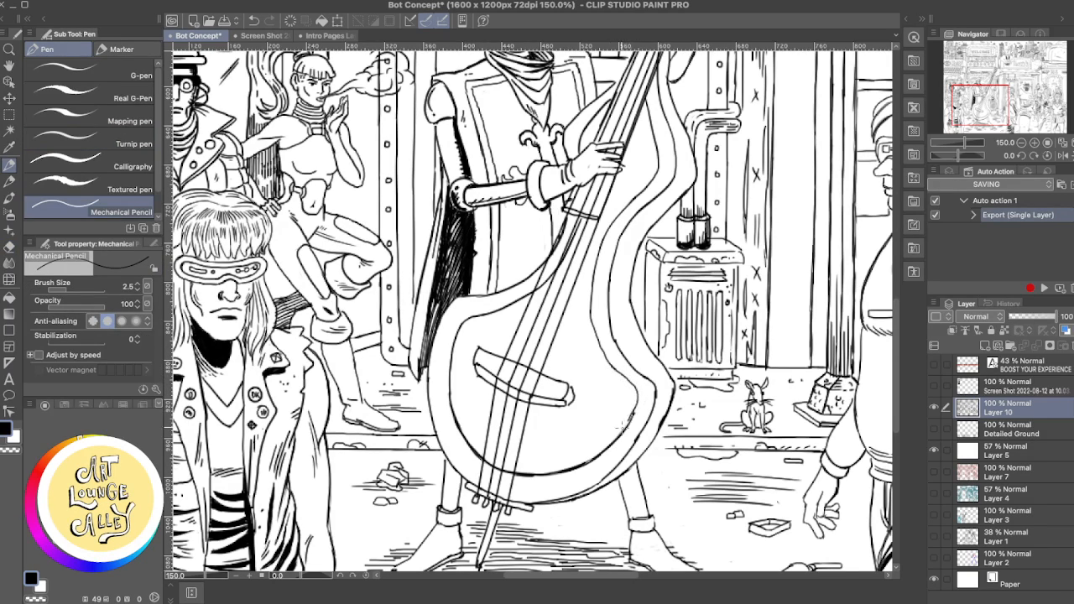
{"action": "mouse_move", "coordinate": [612, 366]}
{"action": "left_mouse_down"}
{"action": "mouse_move", "coordinate": [641, 399]}
{"action": "mouse_move", "coordinate": [631, 417]}
{"action": "left_mouse_up"}
{"action": "key", "text": "ctrl+z"}
{"action": "left_click_drag", "start_coordinate": [613, 369], "coordinate": [637, 416]}
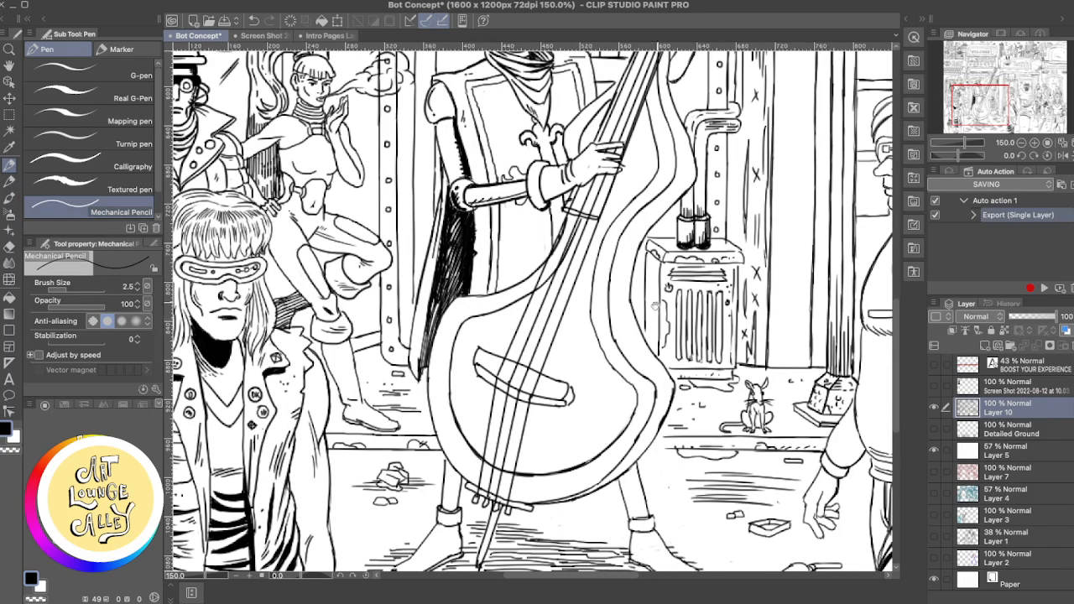
- Touch up the ink at the lower right corner of the blank sign panel beside the bass neck with the Rough eraser and Mechanical Pencil
{"action": "left_click_drag", "start_coordinate": [655, 306], "coordinate": [608, 457]}
{"action": "left_click_drag", "start_coordinate": [498, 314], "coordinate": [534, 438]}
{"action": "left_click_drag", "start_coordinate": [514, 343], "coordinate": [503, 370]}
{"action": "left_click_drag", "start_coordinate": [671, 314], "coordinate": [636, 344]}
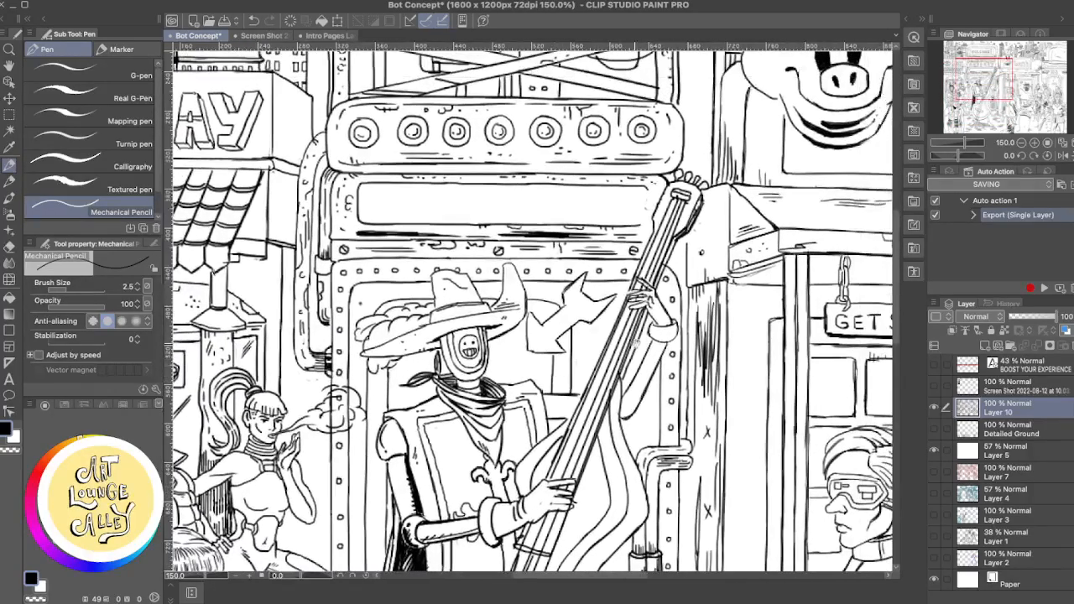
{"action": "left_click_drag", "start_coordinate": [714, 409], "coordinate": [707, 279]}
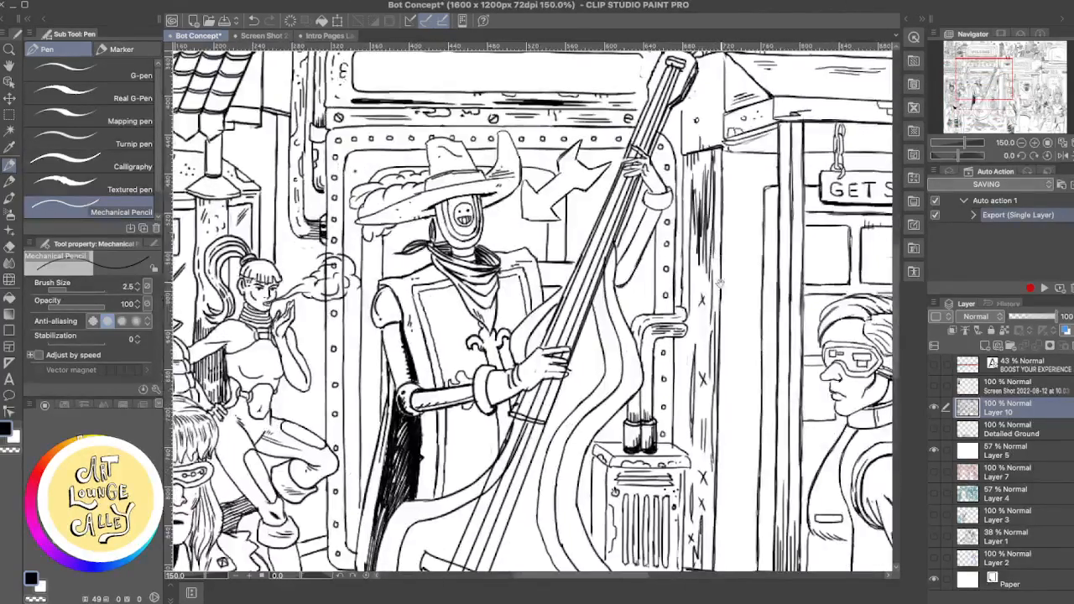
{"action": "left_click_drag", "start_coordinate": [745, 314], "coordinate": [704, 352]}
{"action": "left_click_drag", "start_coordinate": [599, 281], "coordinate": [706, 320]}
{"action": "left_click_drag", "start_coordinate": [693, 265], "coordinate": [696, 258]}
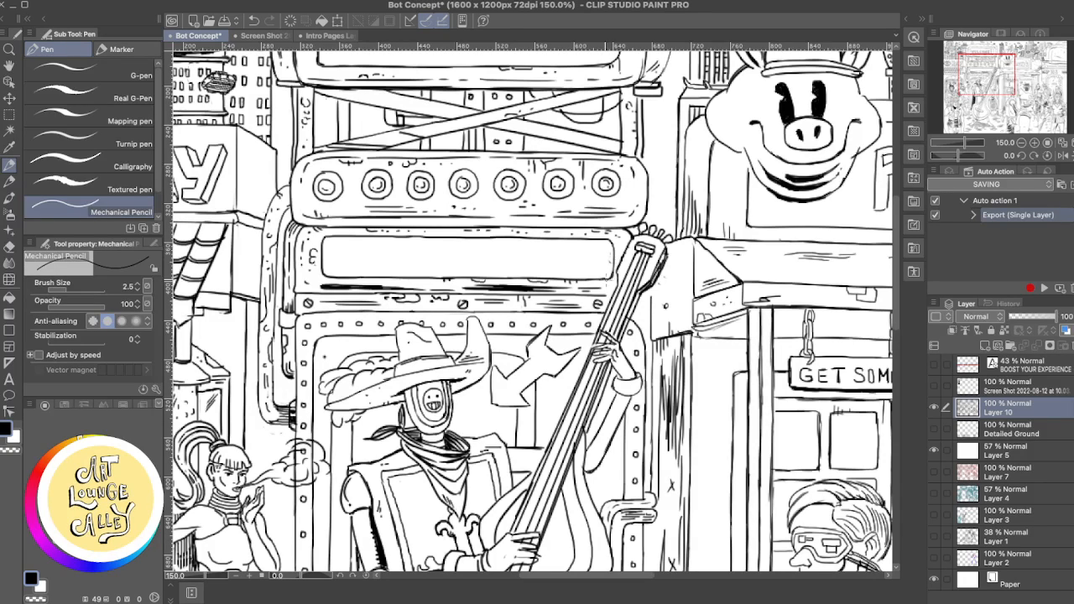
{"action": "key", "text": "e"}
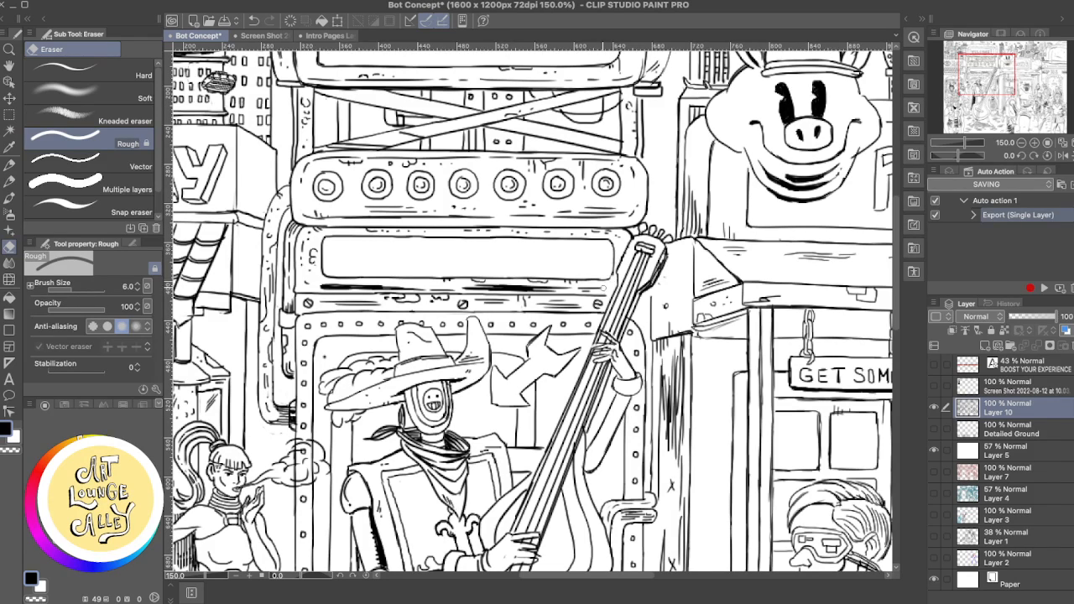
{"action": "key", "text": "p"}
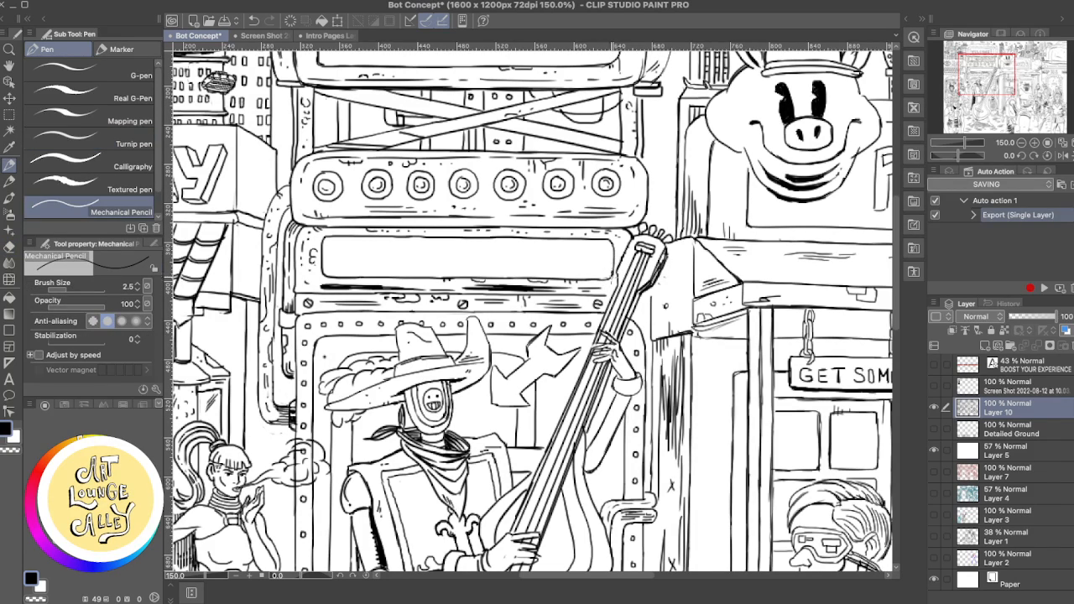
{"action": "key", "text": "e"}
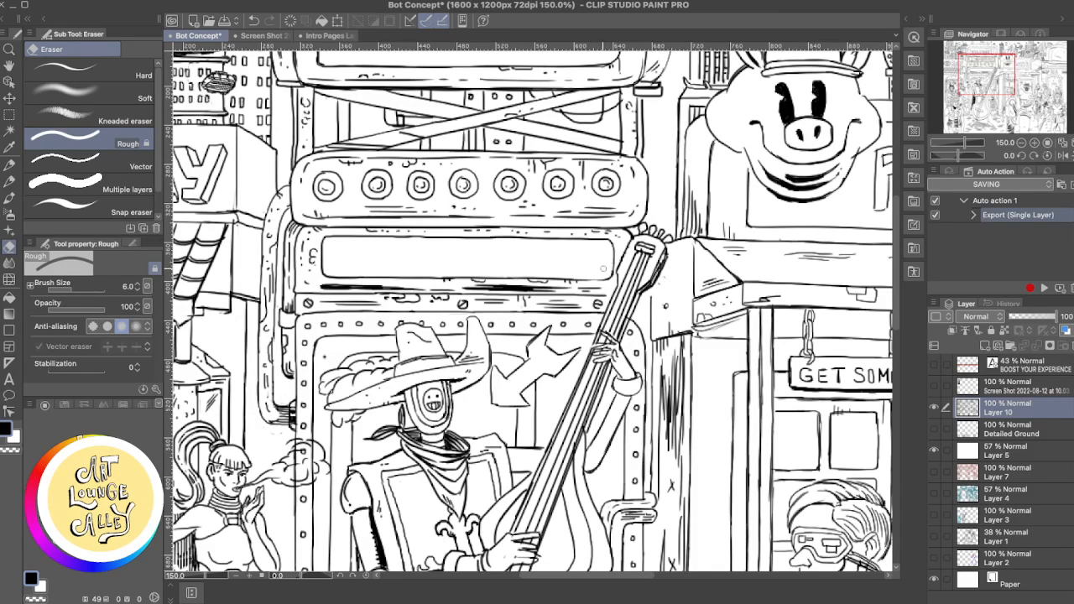
{"action": "key", "text": "p"}
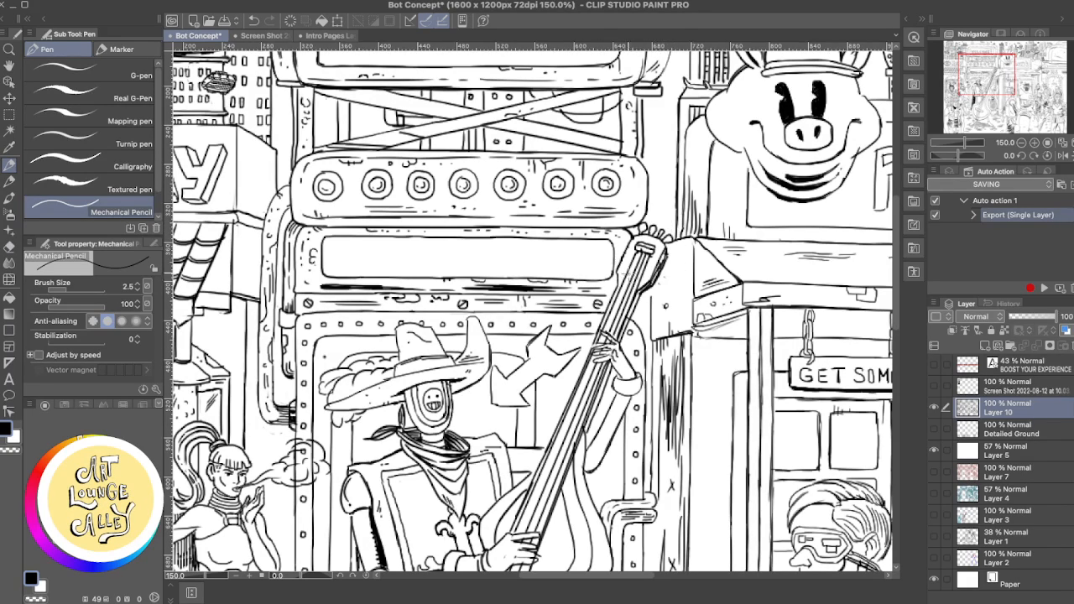
- Retouch the small marks between the pipe and the riveted door frame's left side, undoing the unwanted pencil strokes
{"action": "left_click_drag", "start_coordinate": [563, 317], "coordinate": [601, 255]}
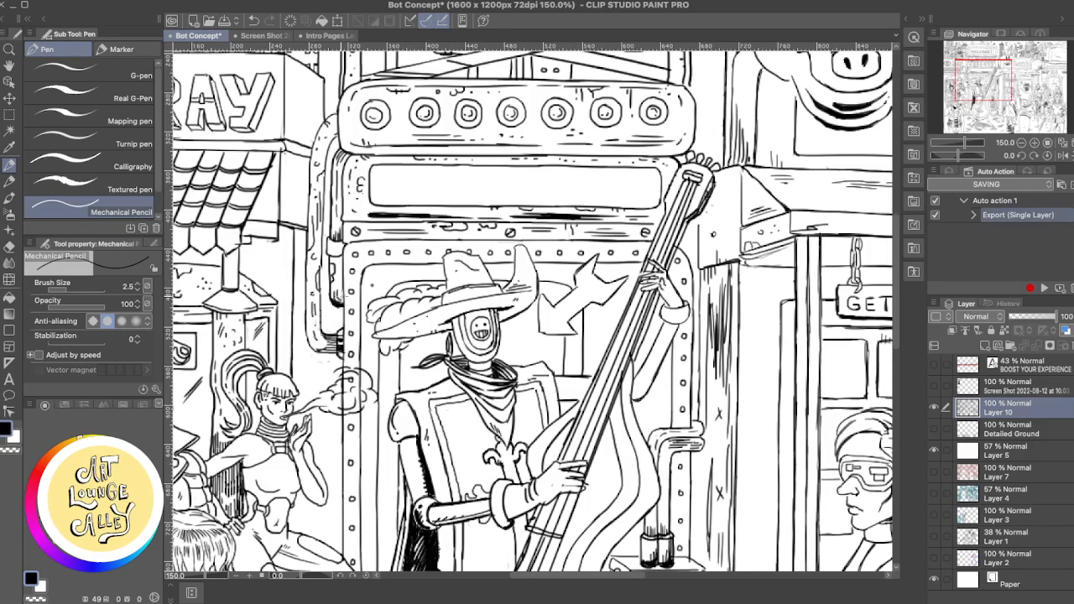
{"action": "key", "text": "e"}
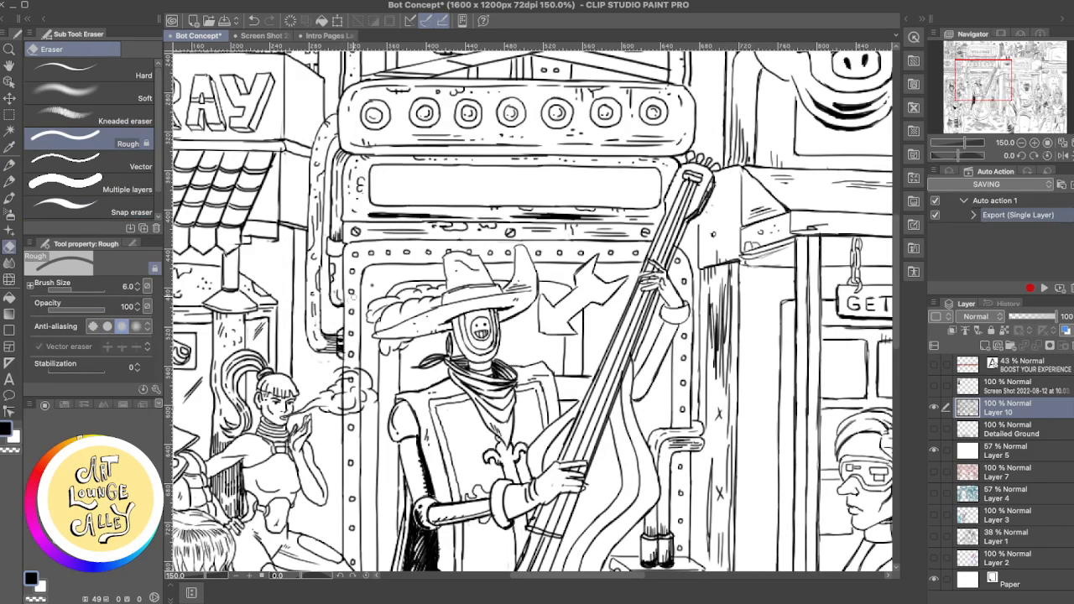
{"action": "key", "text": "p"}
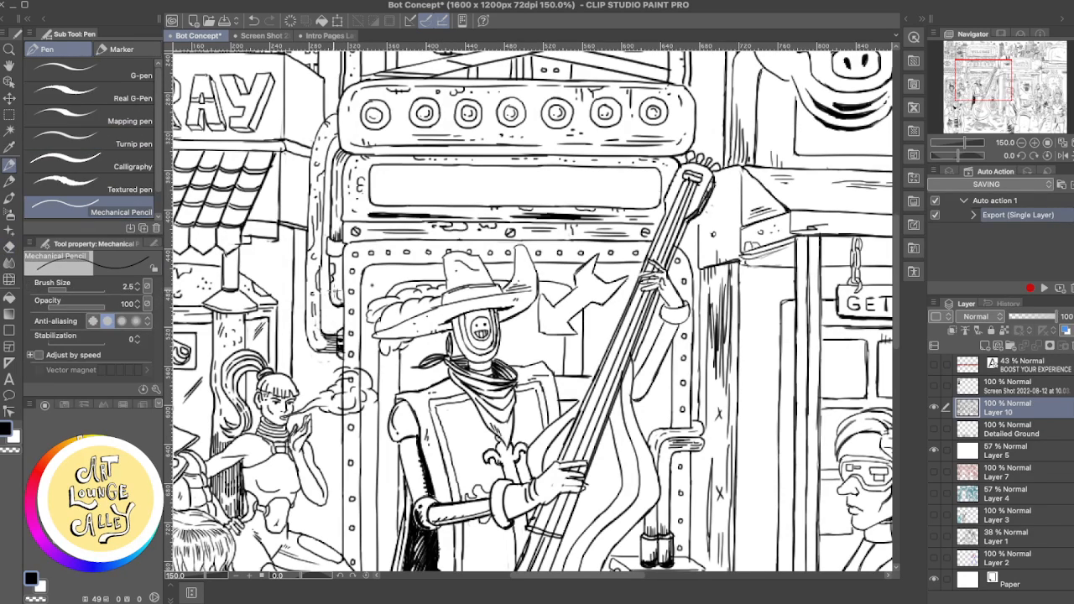
{"action": "mouse_move", "coordinate": [330, 286]}
{"action": "left_mouse_down"}
{"action": "mouse_move", "coordinate": [340, 332]}
{"action": "mouse_move", "coordinate": [333, 297]}
{"action": "left_mouse_up"}
{"action": "key", "text": "ctrl+z"}
{"action": "left_click_drag", "start_coordinate": [335, 284], "coordinate": [337, 291]}
{"action": "key", "text": "ctrl+z"}
{"action": "key", "text": "ctrl+z"}
{"action": "left_click_drag", "start_coordinate": [342, 298], "coordinate": [345, 304]}
- Clean up the line work at the blank sign's right end, next to the bass's headstock, with the Rough eraser and Mechanical Pencil
{"action": "scroll", "coordinate": [521, 310], "scroll_direction": "up", "scroll_amount": 5}
{"action": "scroll", "coordinate": [521, 311], "scroll_direction": "right", "scroll_amount": 8}
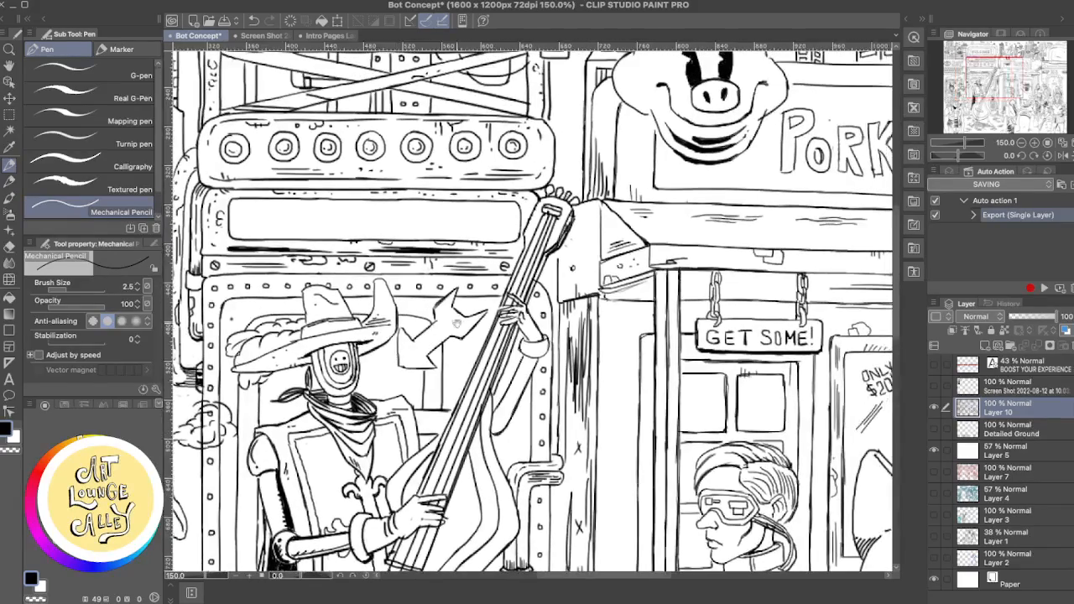
{"action": "scroll", "coordinate": [477, 312], "scroll_direction": "up", "scroll_amount": 3}
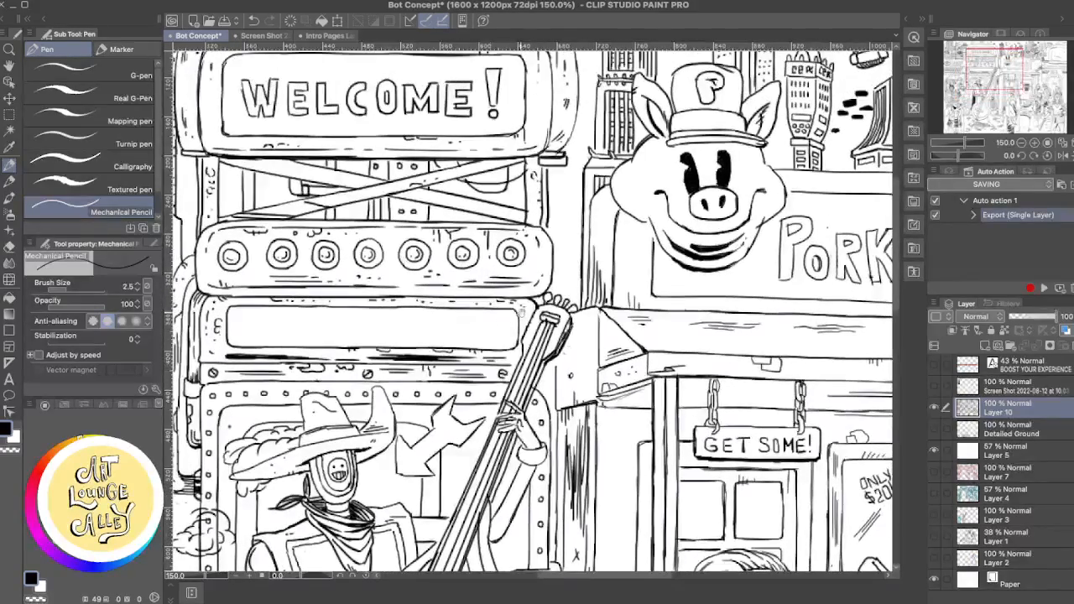
{"action": "key", "text": "e"}
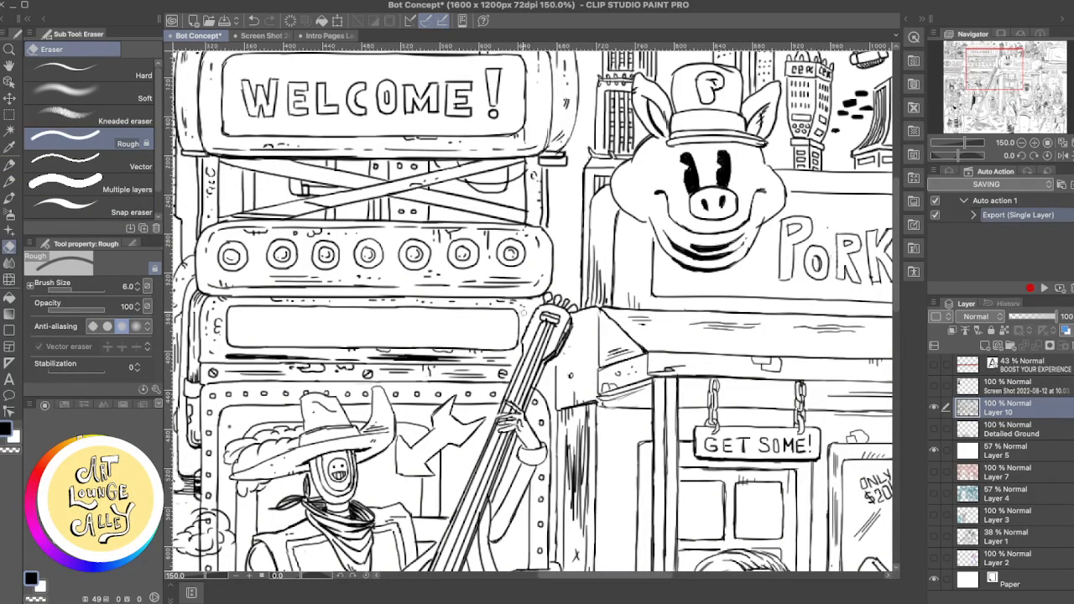
{"action": "key", "text": "p"}
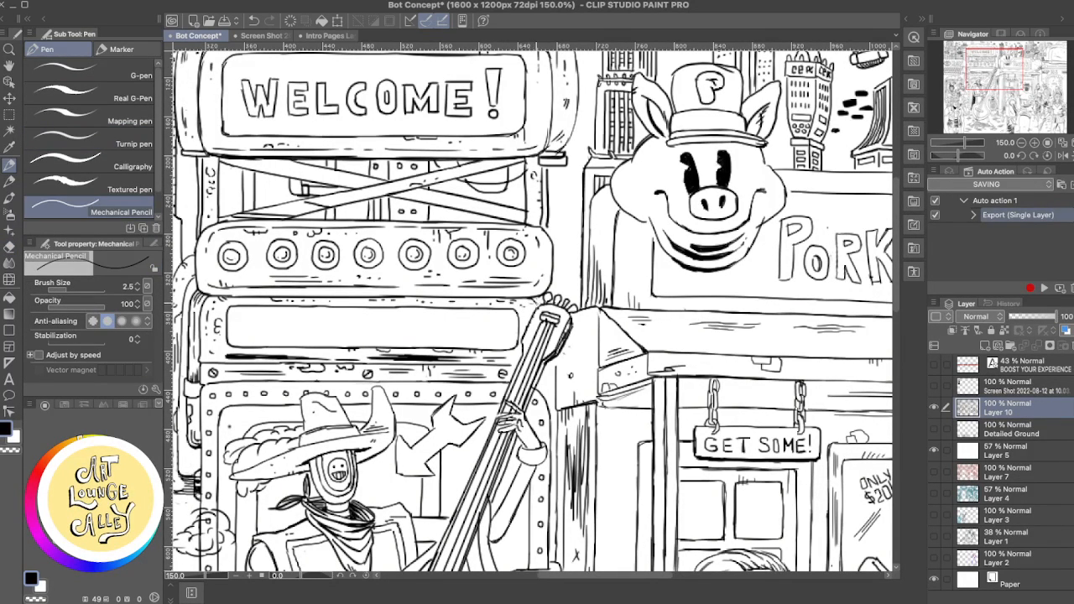
- Refine the outline and shading marks along the right edge of the WELCOME! sign's casing, alternating the Rough eraser and Mechanical Pencil
{"action": "left_click_drag", "start_coordinate": [525, 318], "coordinate": [627, 321]}
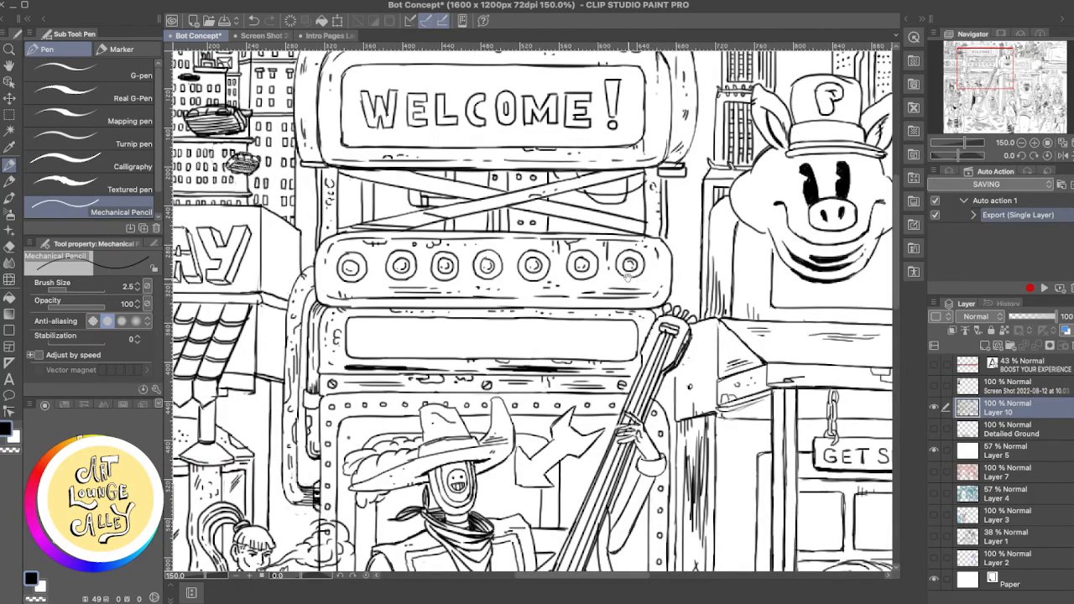
{"action": "scroll", "coordinate": [565, 249], "scroll_direction": "up", "scroll_amount": 3}
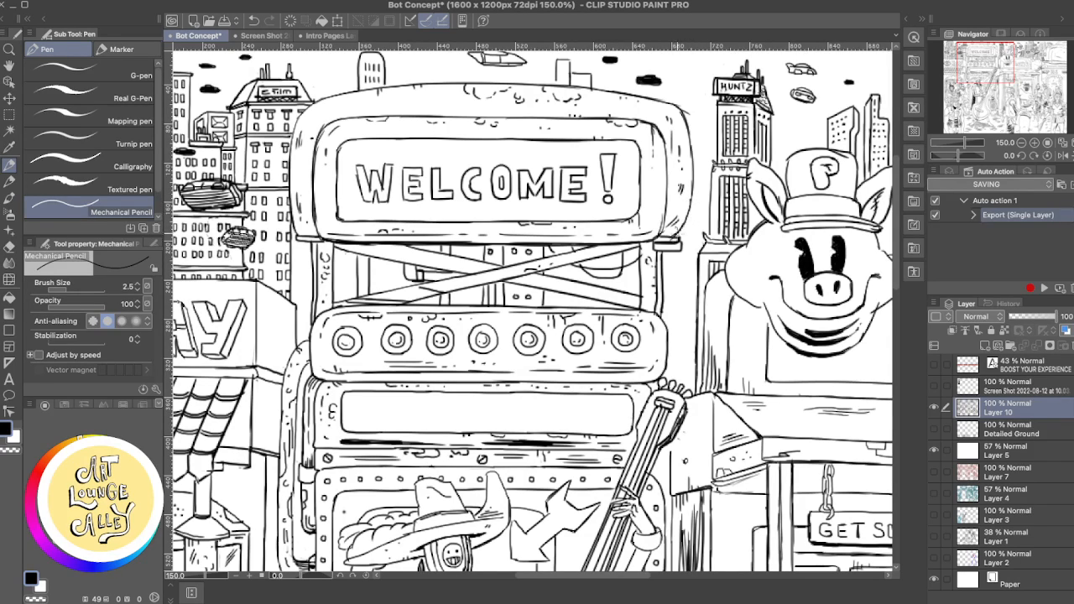
{"action": "key", "text": "e"}
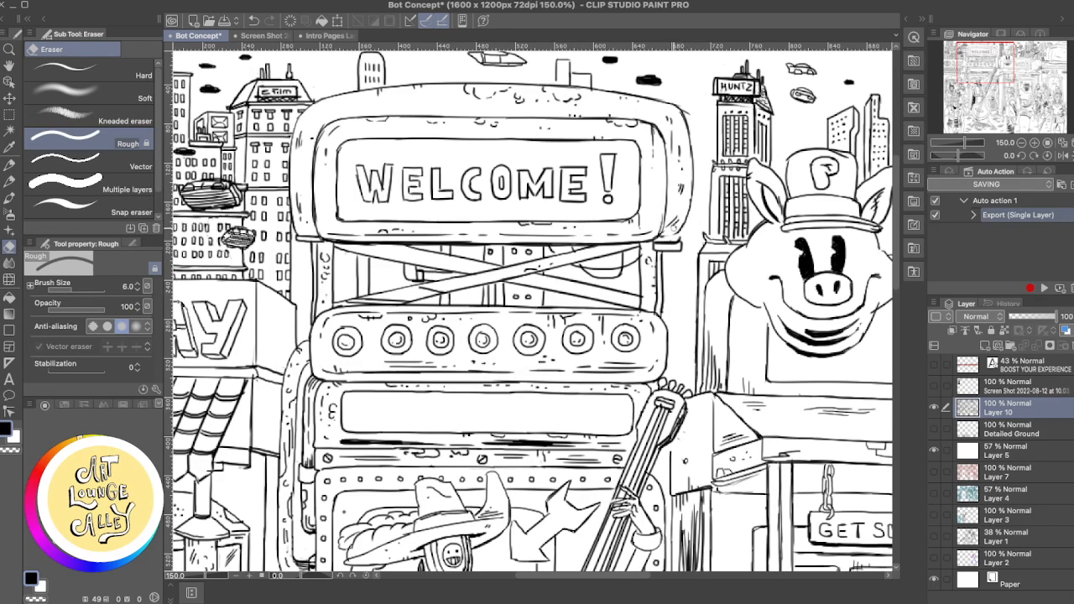
{"action": "key", "text": "p"}
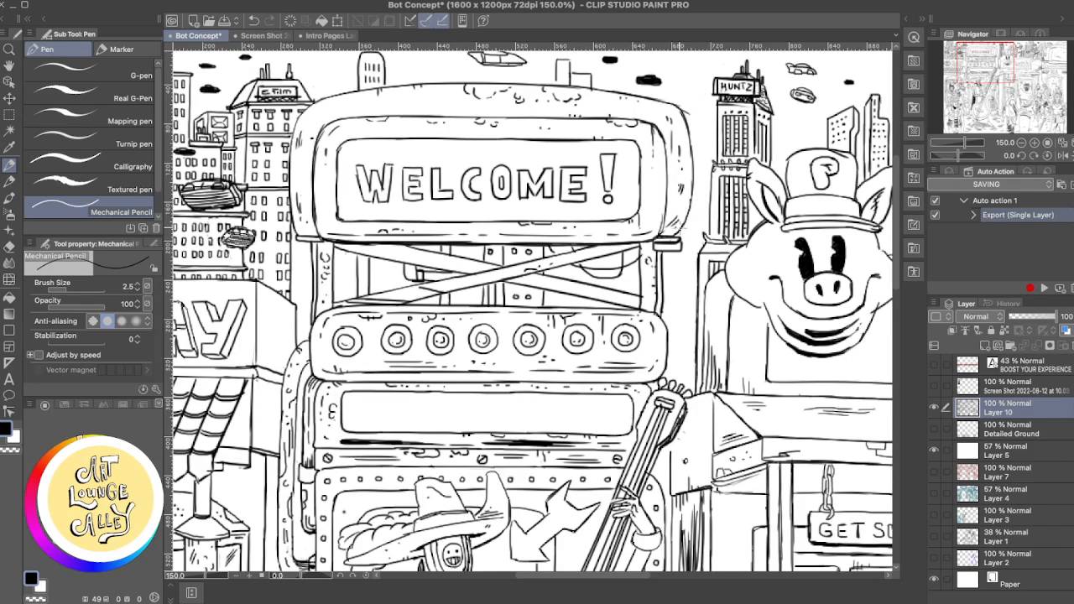
{"action": "key", "text": "e"}
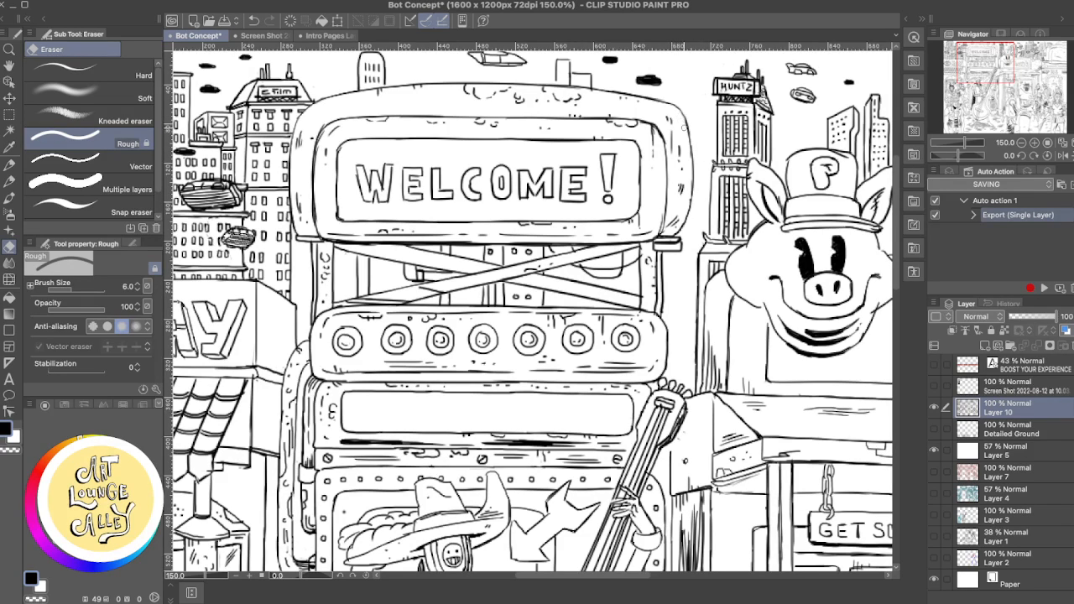
{"action": "key", "text": "p"}
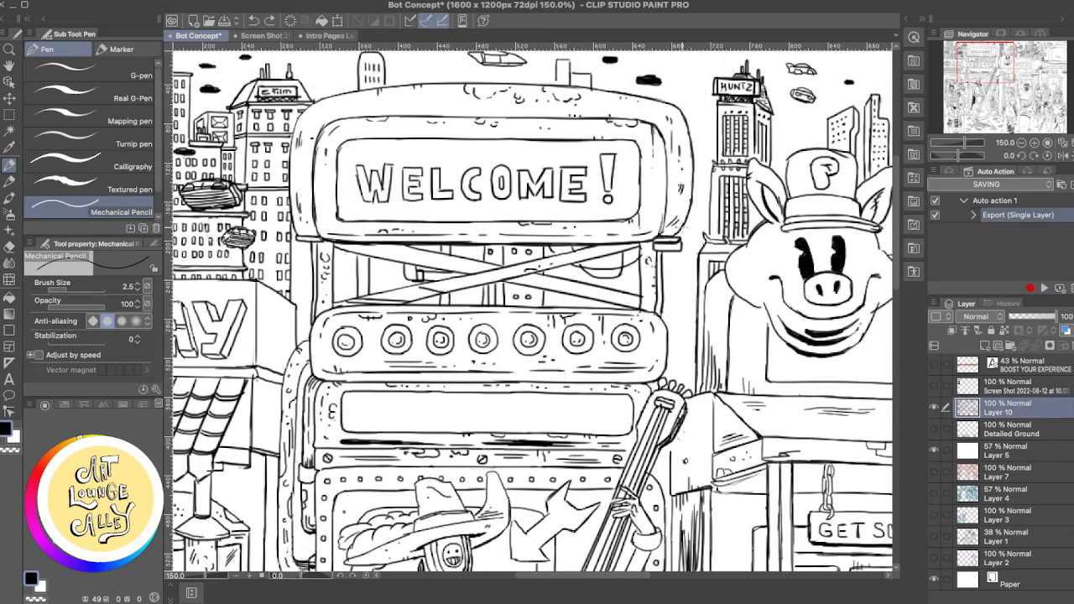
- Touch up the skyline details just above the WELCOME! sign, near the small cloud and the rounded tower, undoing one unwanted stroke
{"action": "left_click_drag", "start_coordinate": [666, 184], "coordinate": [744, 239]}
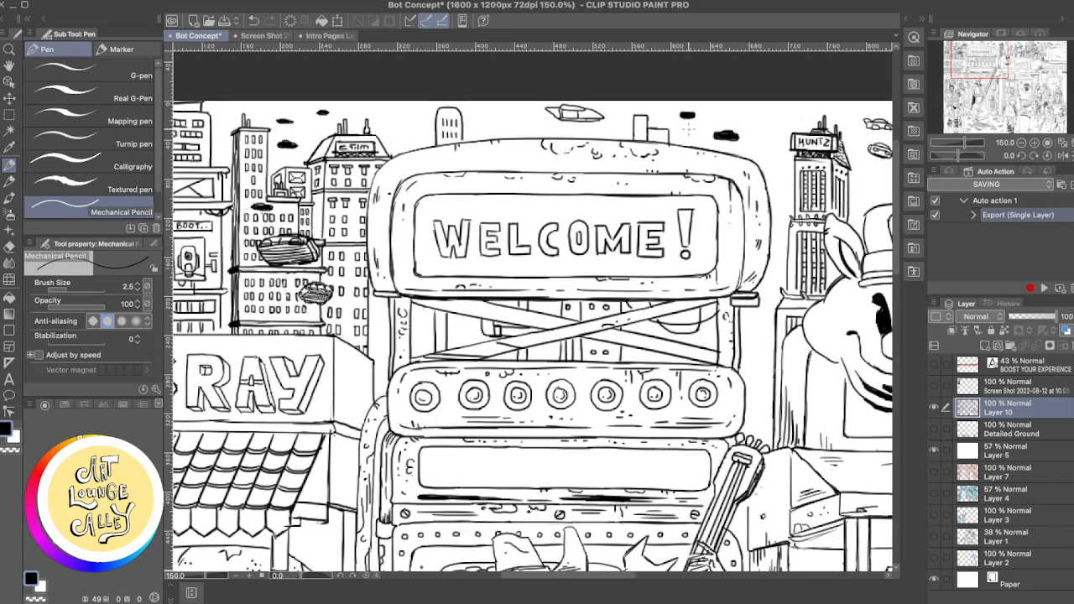
{"action": "key", "text": "e"}
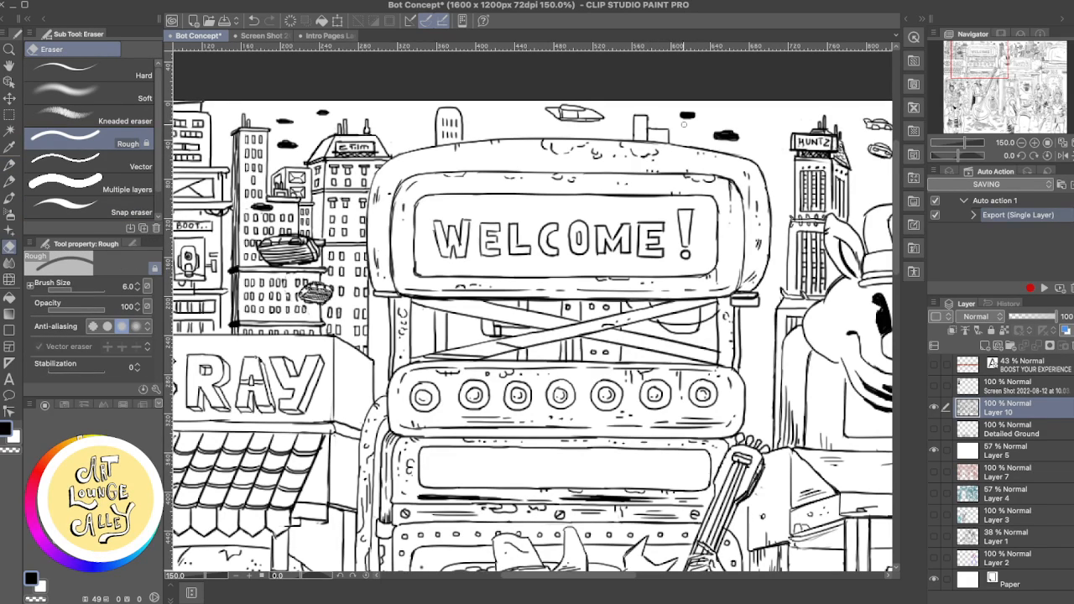
{"action": "key", "text": "p"}
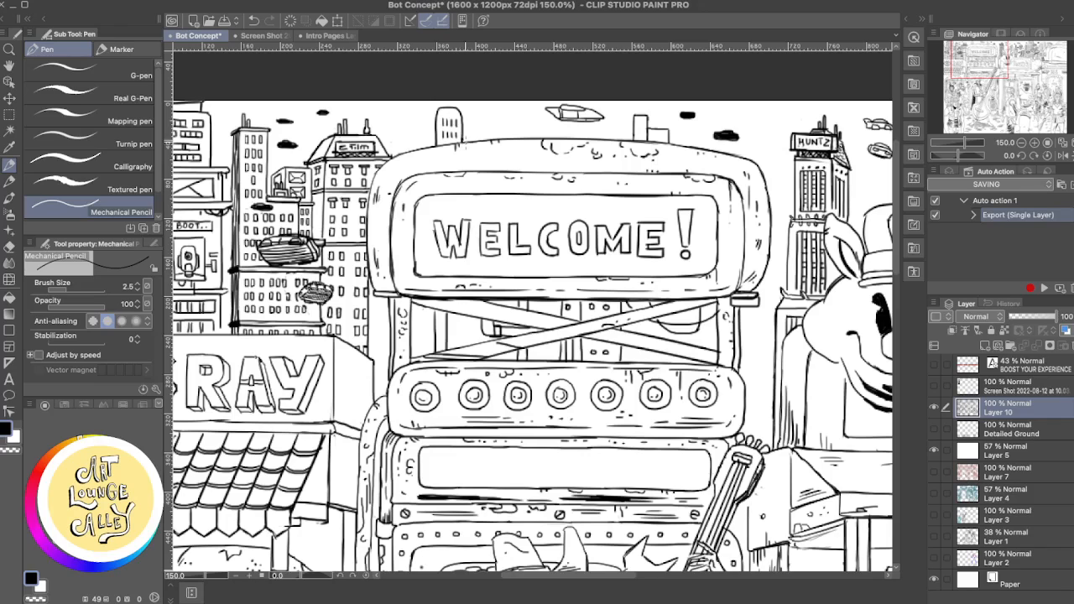
{"action": "key", "text": "e"}
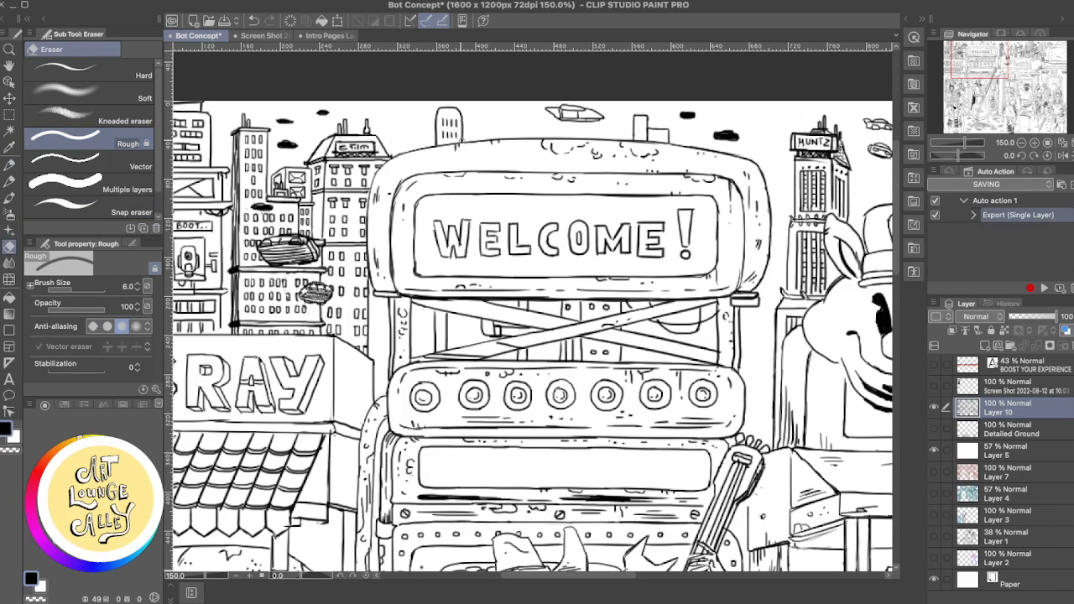
{"action": "key", "text": "p"}
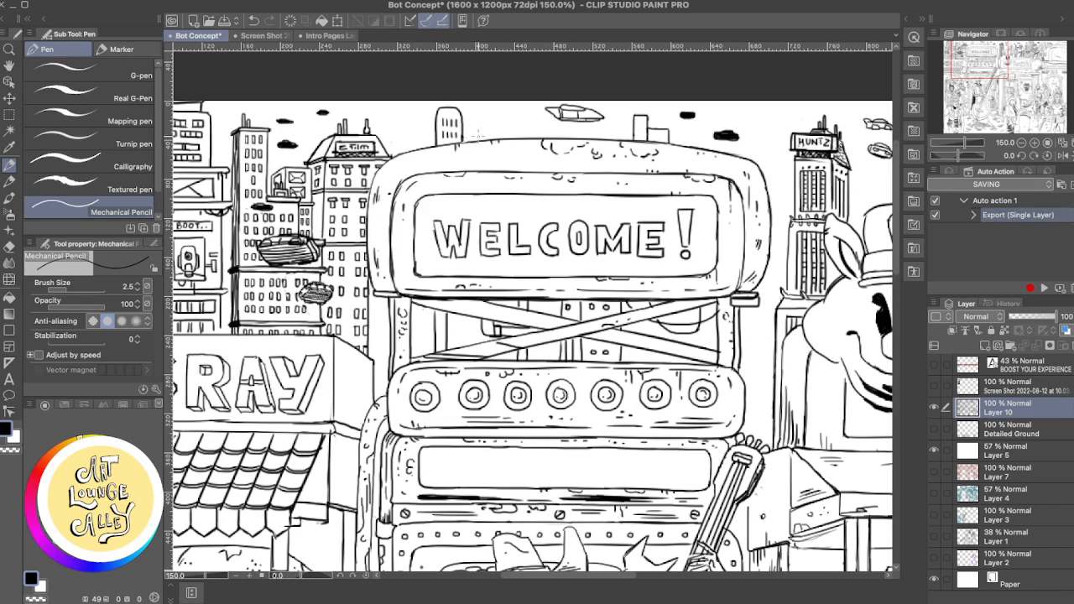
{"action": "key", "text": "ctrl+z"}
{"action": "left_click_drag", "start_coordinate": [462, 144], "coordinate": [463, 139]}
- Retouch the top of the tall striped tower behind the satellite dish and undo the last pencil stroke
{"action": "left_click_drag", "start_coordinate": [765, 336], "coordinate": [427, 303]}
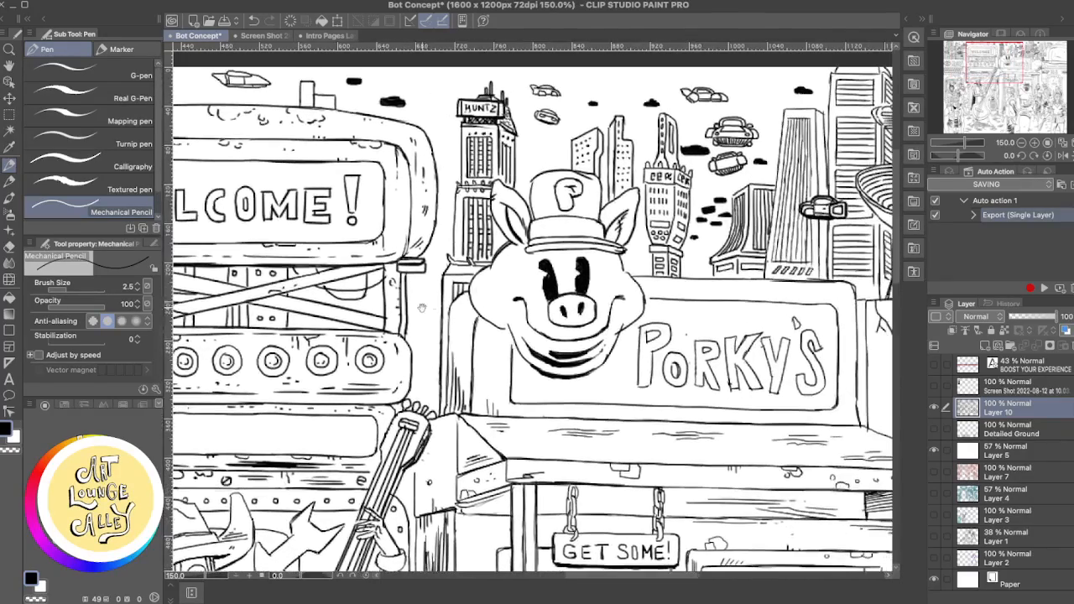
{"action": "left_click_drag", "start_coordinate": [597, 297], "coordinate": [511, 302]}
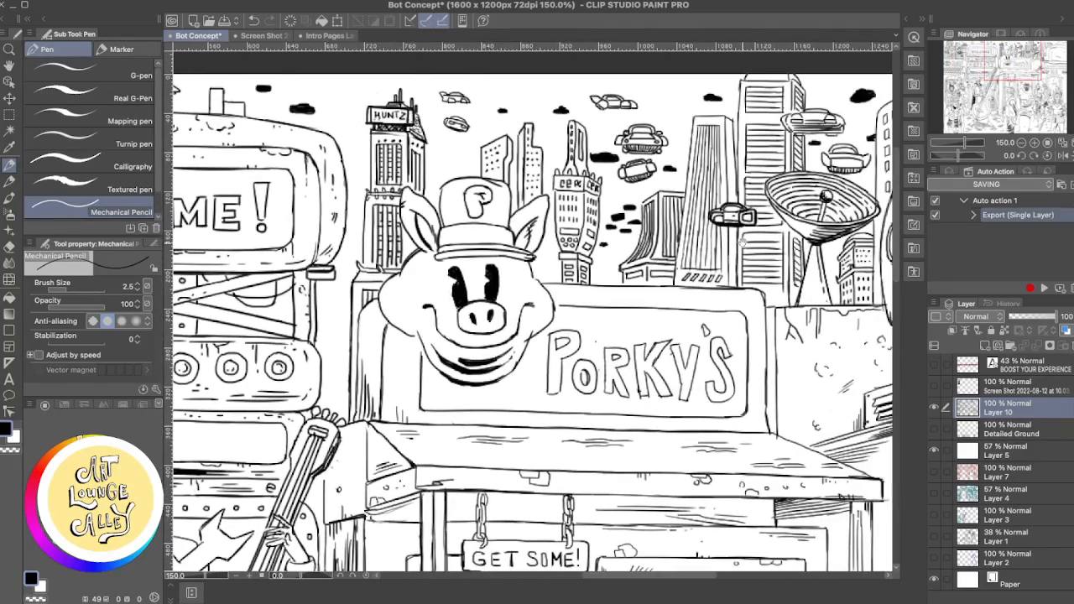
{"action": "left_click_drag", "start_coordinate": [737, 138], "coordinate": [656, 188]}
{"action": "key", "text": "e"}
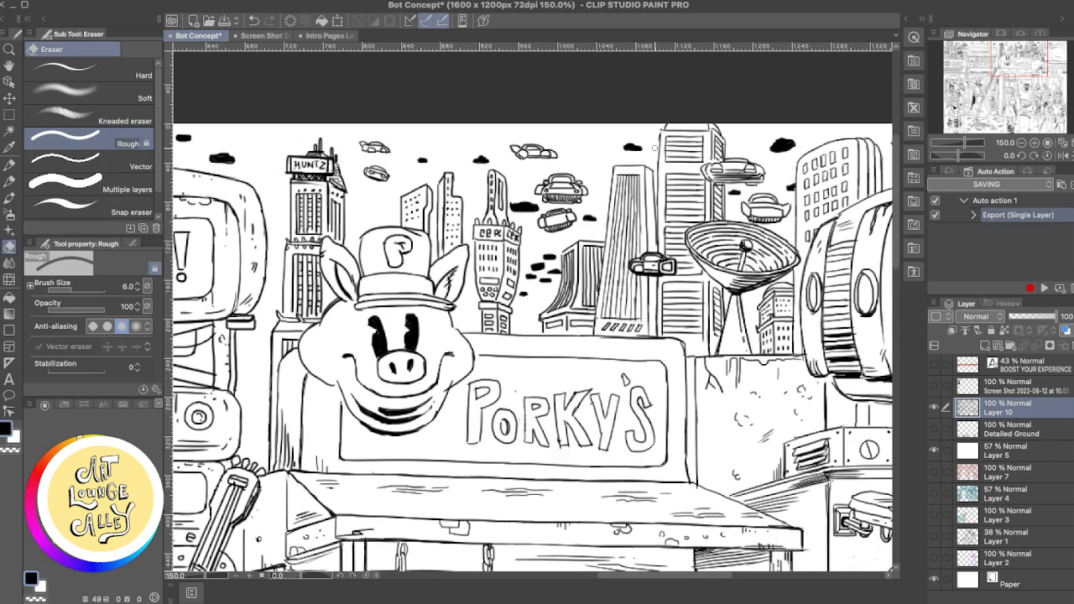
{"action": "key", "text": "p"}
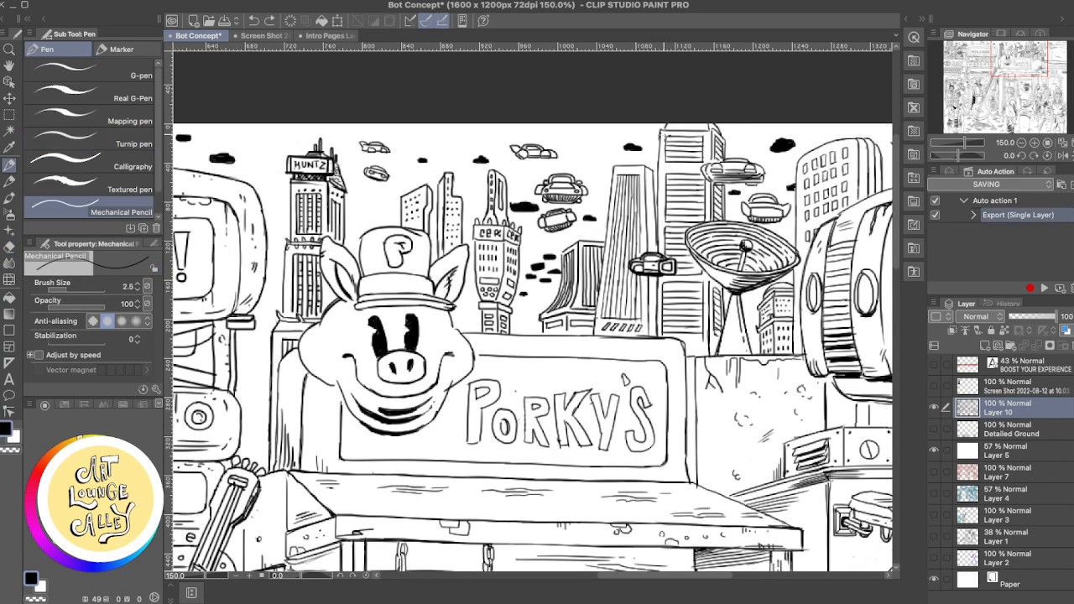
{"action": "mouse_move", "coordinate": [659, 131]}
{"action": "left_mouse_down"}
{"action": "mouse_move", "coordinate": [661, 164]}
{"action": "mouse_move", "coordinate": [712, 172]}
{"action": "left_mouse_up"}
{"action": "key", "text": "ctrl+z"}
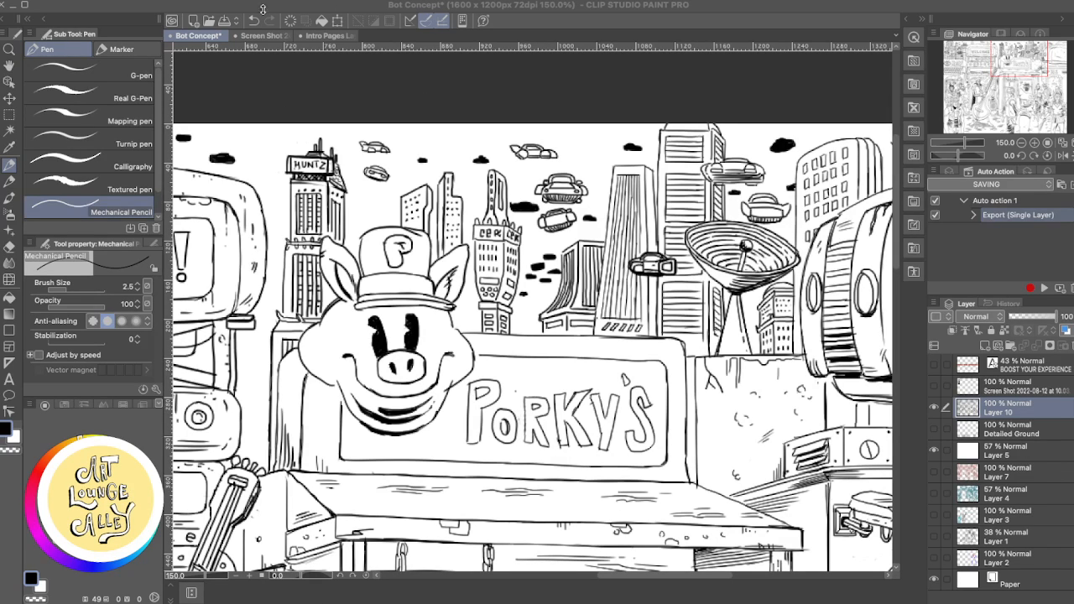
- Examine the skyline above the Porky's sign up close and within the whole illustration
{"action": "left_click", "coordinate": [87, 2]}
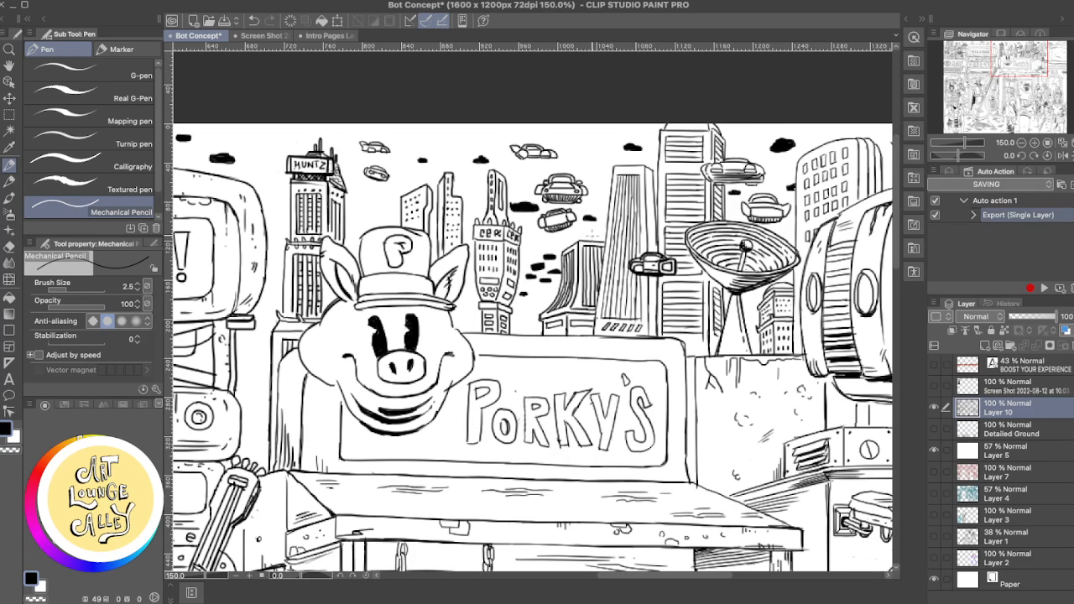
{"action": "left_click_drag", "start_coordinate": [628, 238], "coordinate": [713, 239]}
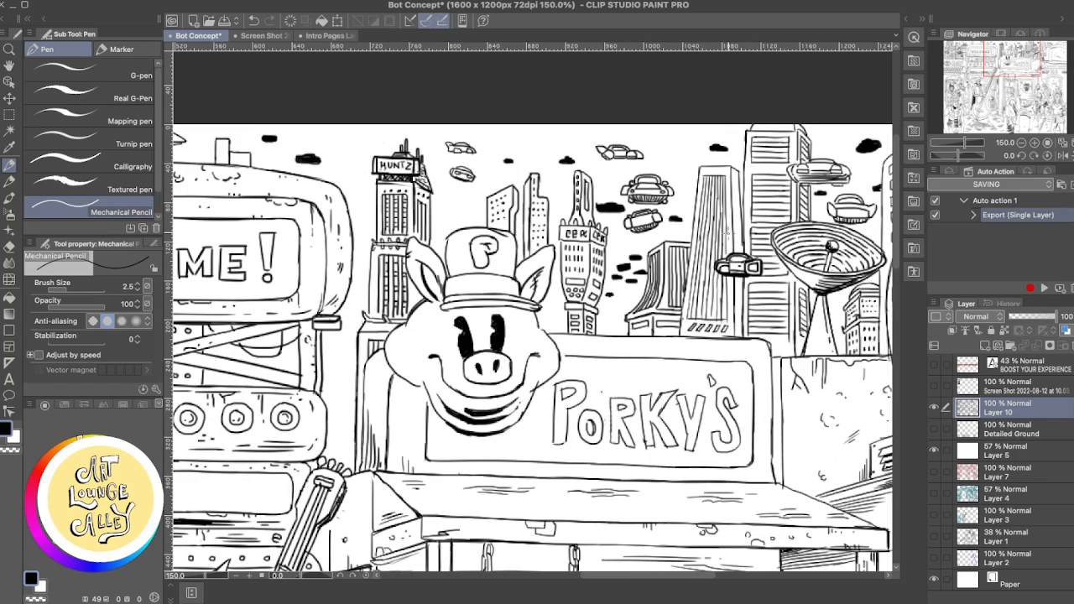
{"action": "left_click_drag", "start_coordinate": [724, 270], "coordinate": [612, 283]}
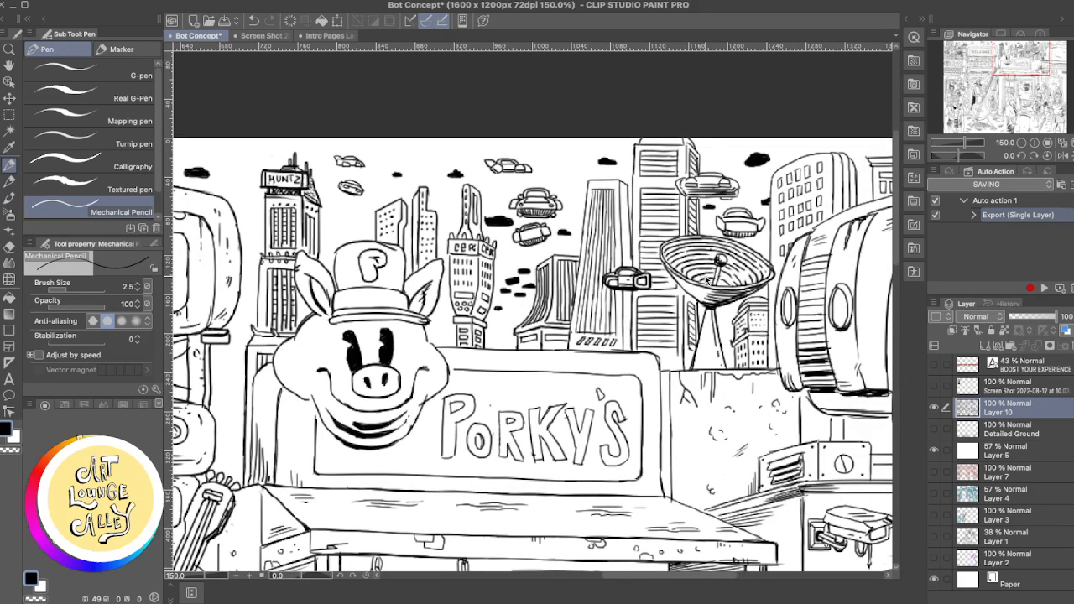
{"action": "scroll", "coordinate": [707, 280], "scroll_direction": "down", "scroll_amount": 2}
{"action": "scroll", "coordinate": [707, 279], "scroll_direction": "down", "scroll_amount": 1}
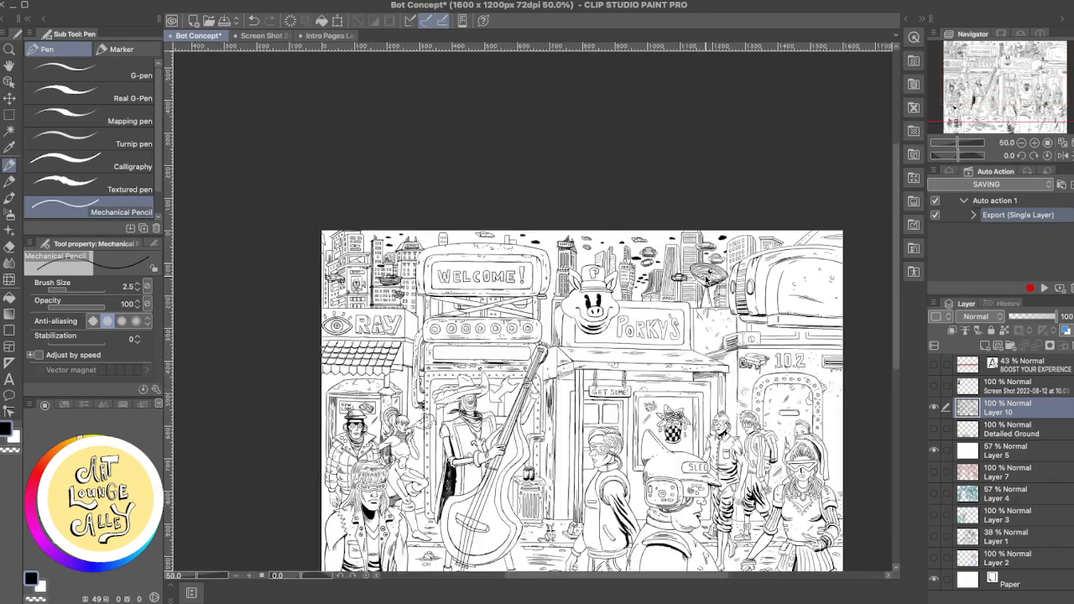
{"action": "scroll", "coordinate": [707, 277], "scroll_direction": "up", "scroll_amount": 3}
{"action": "scroll", "coordinate": [707, 277], "scroll_direction": "up", "scroll_amount": 1}
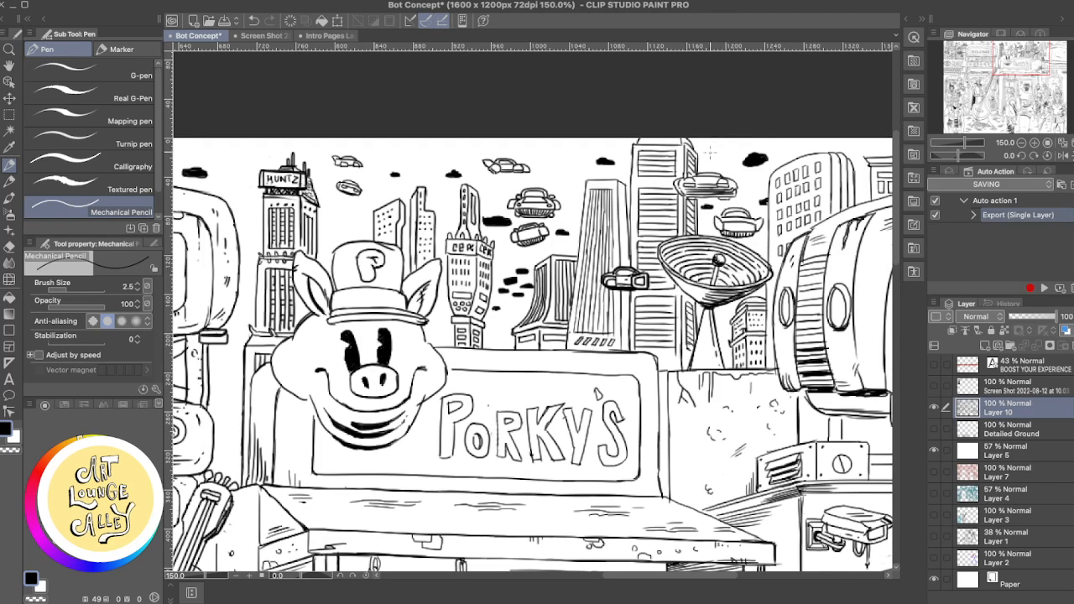
- Clean up the top corner of the tall horizontally striped tower with the Rough eraser and Mechanical Pencil
{"action": "key", "text": "e"}
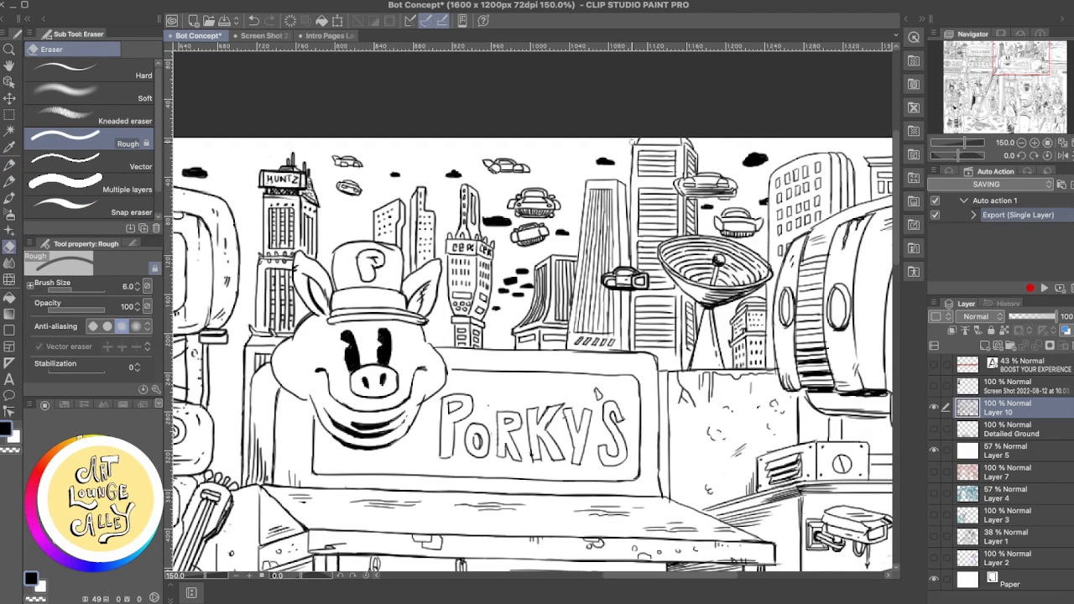
{"action": "key", "text": "p"}
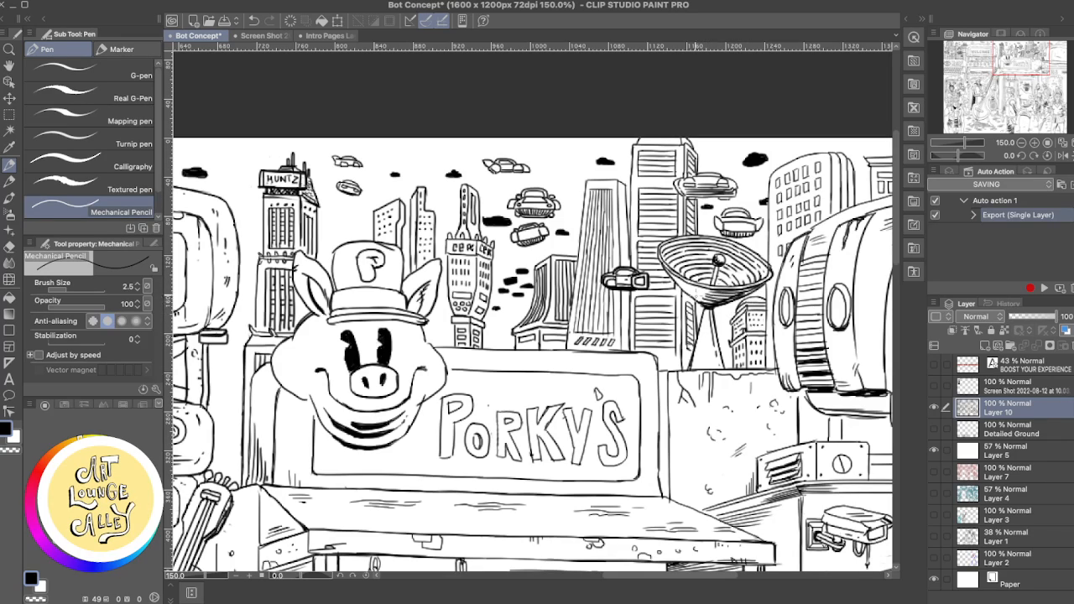
- Refine the upper corner of the WELCOME! sign's inner frame above the exclamation mark, alternating the Mechanical Pencil and Rough eraser
{"action": "mouse_move", "coordinate": [644, 305]}
{"action": "left_mouse_down"}
{"action": "mouse_move", "coordinate": [753, 280]}
{"action": "mouse_move", "coordinate": [706, 297]}
{"action": "mouse_move", "coordinate": [705, 316]}
{"action": "mouse_move", "coordinate": [735, 314]}
{"action": "left_mouse_up"}
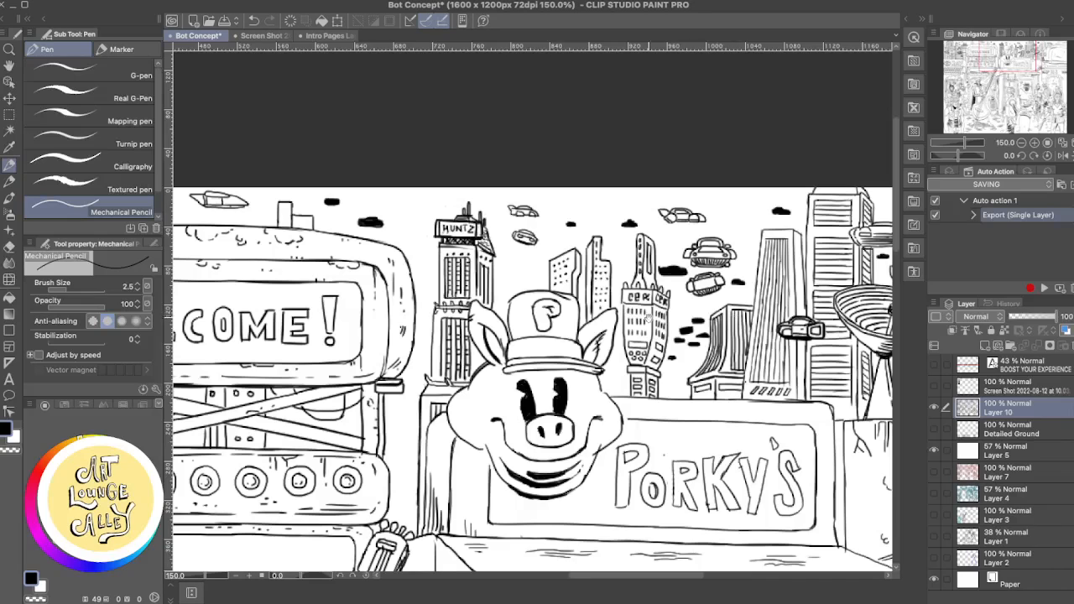
{"action": "left_click_drag", "start_coordinate": [647, 317], "coordinate": [702, 318]}
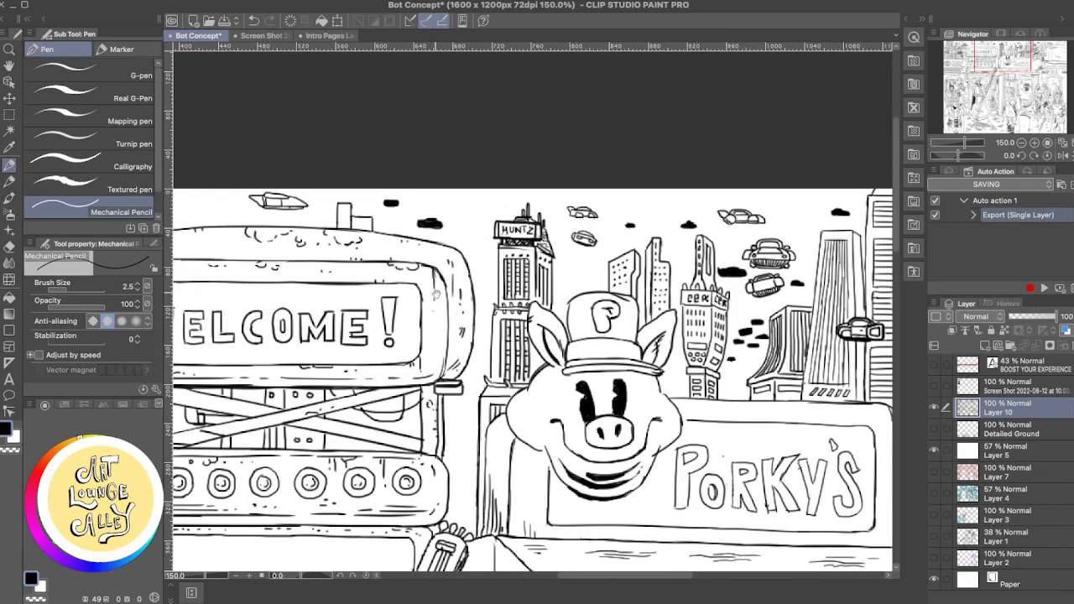
{"action": "key", "text": "e"}
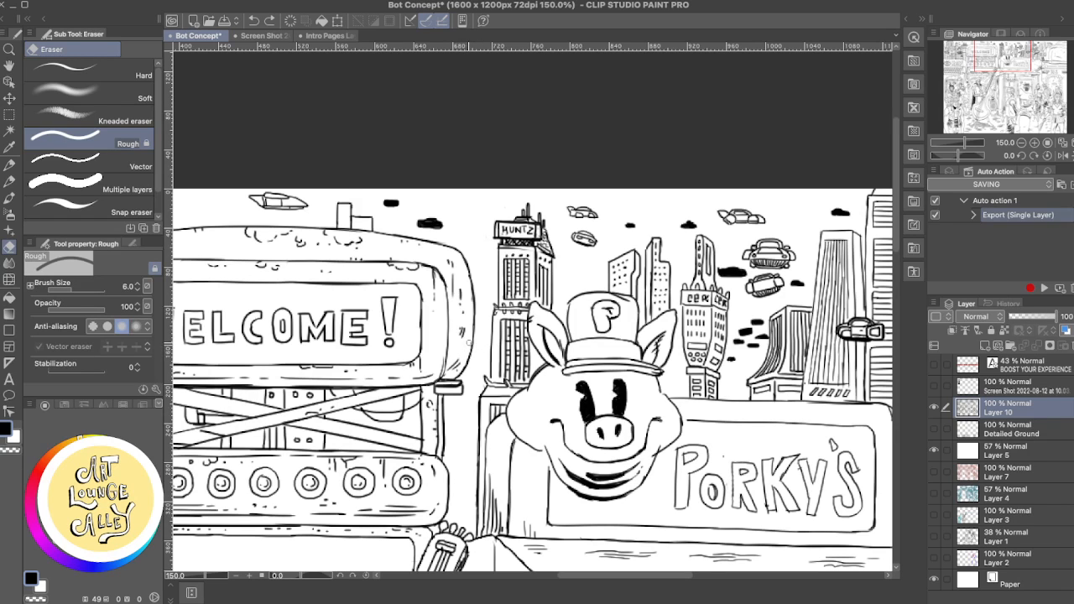
{"action": "left_click_drag", "start_coordinate": [491, 326], "coordinate": [641, 360]}
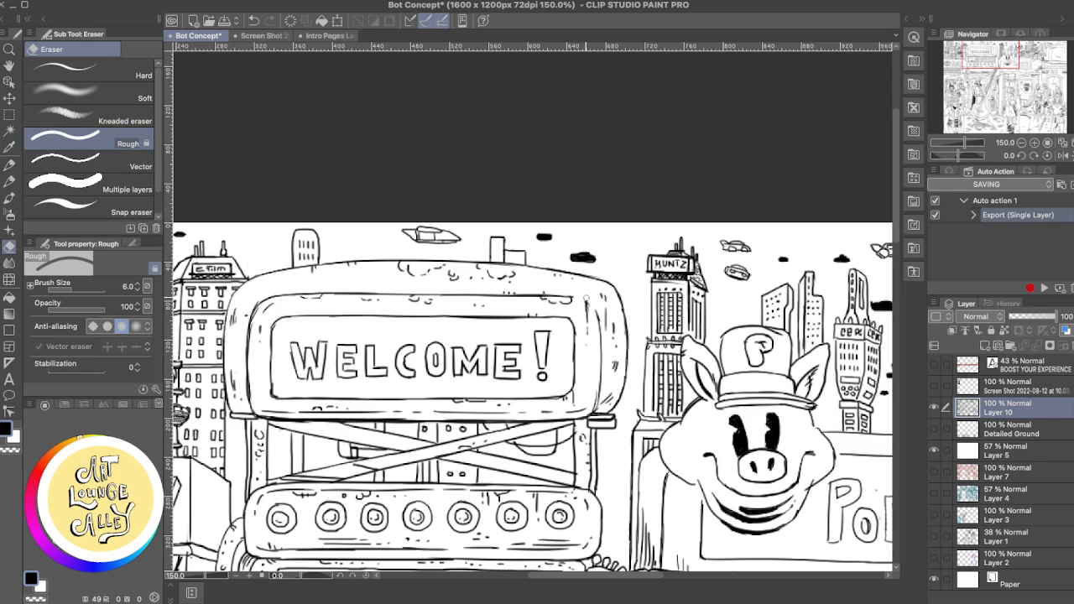
{"action": "key", "text": "p"}
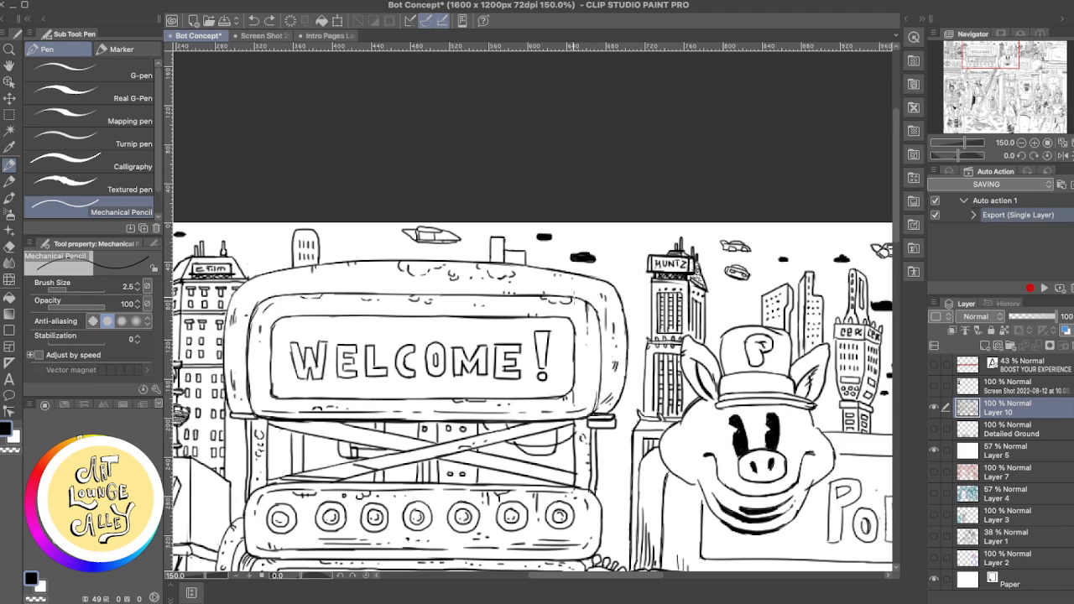
{"action": "key", "text": "e"}
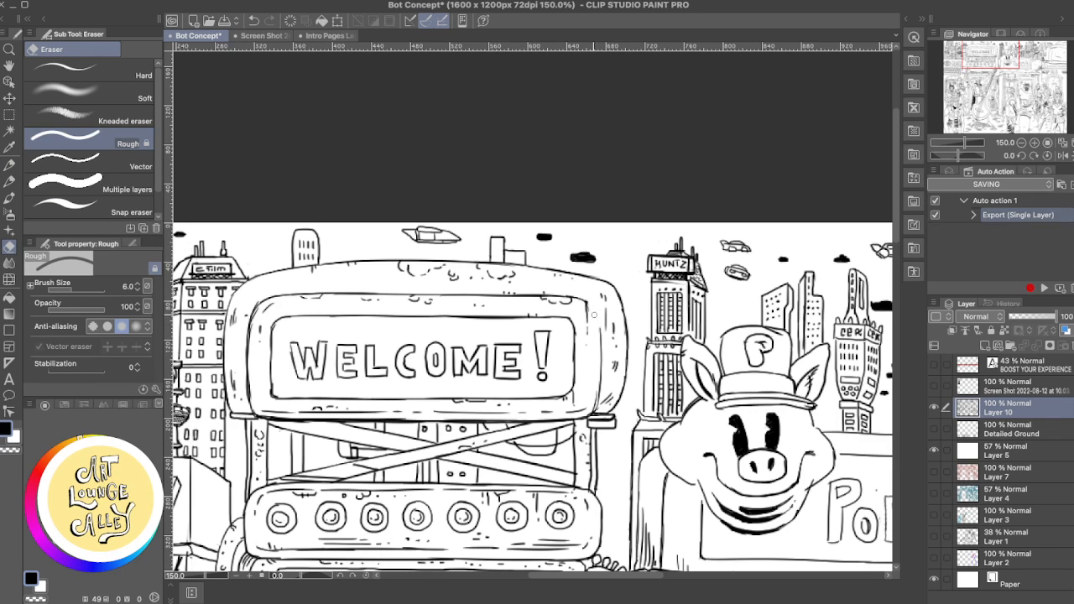
{"action": "key", "text": "p"}
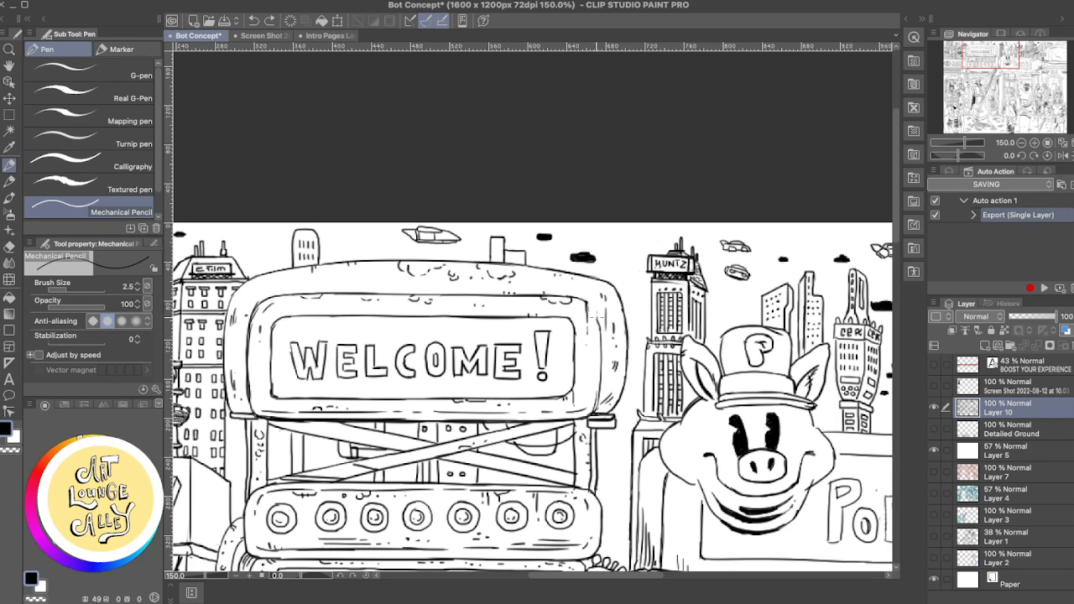
- Try another pencil stroke at the upper corner of the WELCOME! sign's frame and undo the recent strokes
{"action": "key", "text": "super+z"}
{"action": "mouse_move", "coordinate": [592, 309]}
{"action": "left_mouse_down"}
{"action": "mouse_move", "coordinate": [584, 302]}
{"action": "mouse_move", "coordinate": [604, 343]}
{"action": "mouse_move", "coordinate": [572, 298]}
{"action": "left_mouse_up"}
{"action": "key", "text": "super+z"}
{"action": "key", "text": "super+z"}
{"action": "key", "text": "e"}
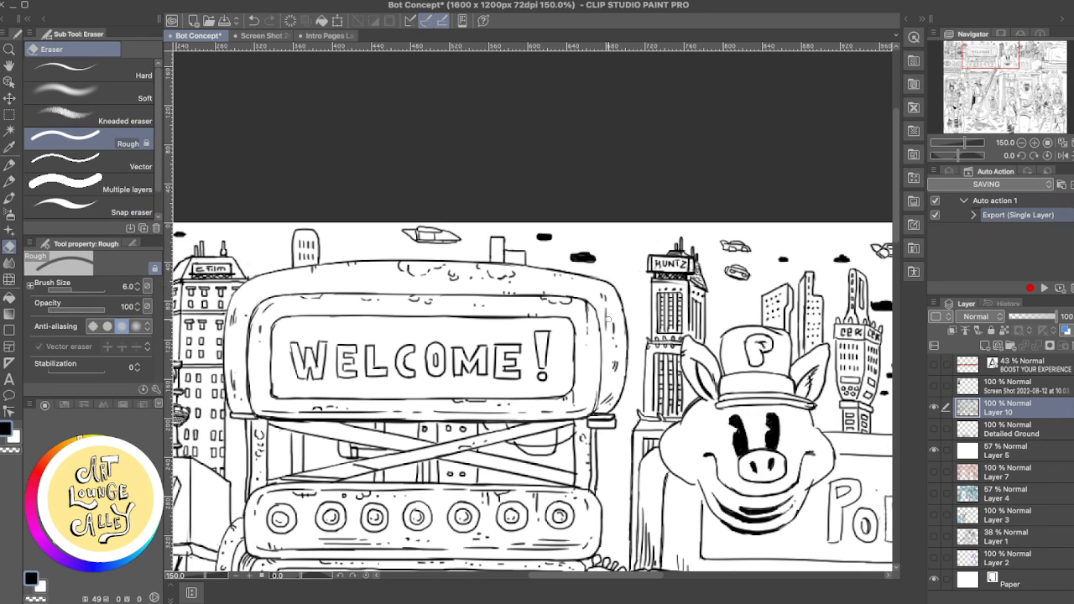
- Review the inked artwork from the WELCOME! sign across the Porky's skyline and 10.2 door to the foreground crowd
{"action": "left_click_drag", "start_coordinate": [545, 343], "coordinate": [644, 294]}
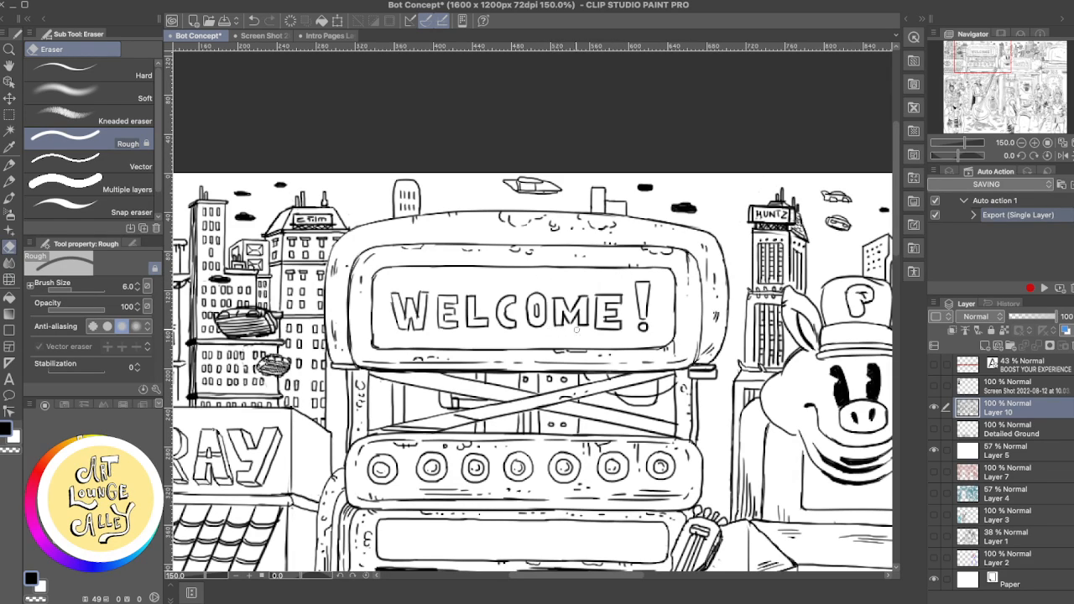
{"action": "left_click_drag", "start_coordinate": [419, 355], "coordinate": [477, 230]}
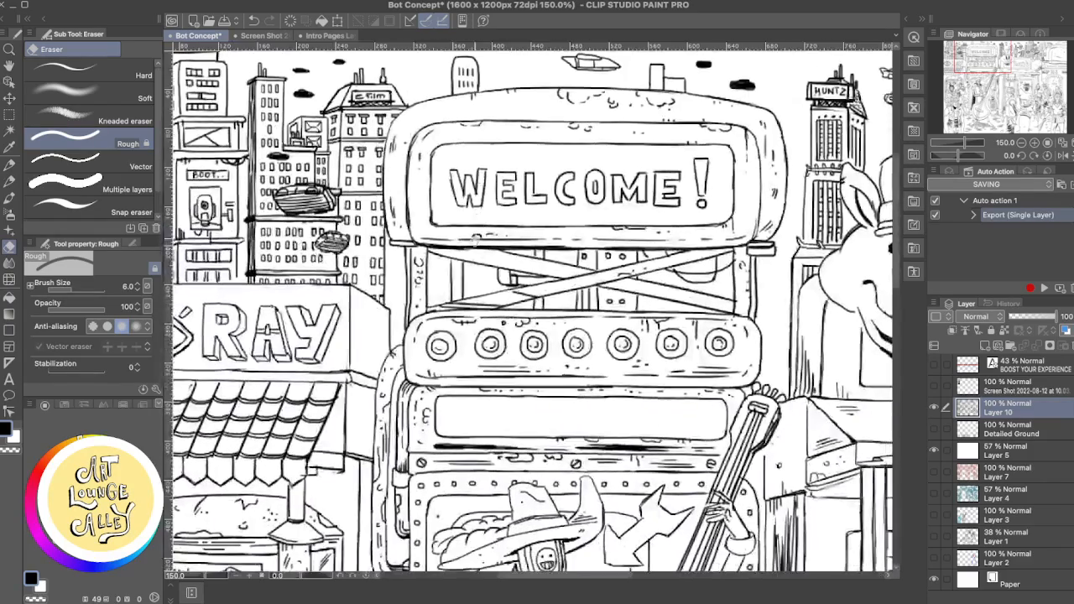
{"action": "left_click_drag", "start_coordinate": [747, 326], "coordinate": [522, 388]}
{"action": "left_click_drag", "start_coordinate": [757, 379], "coordinate": [558, 361]}
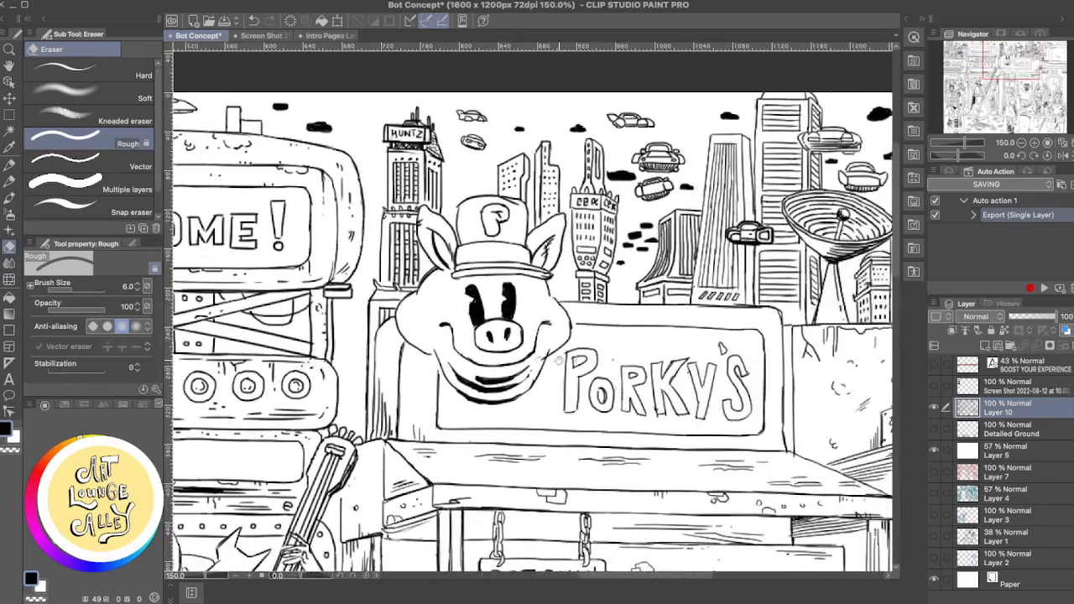
{"action": "left_click_drag", "start_coordinate": [725, 347], "coordinate": [448, 433]}
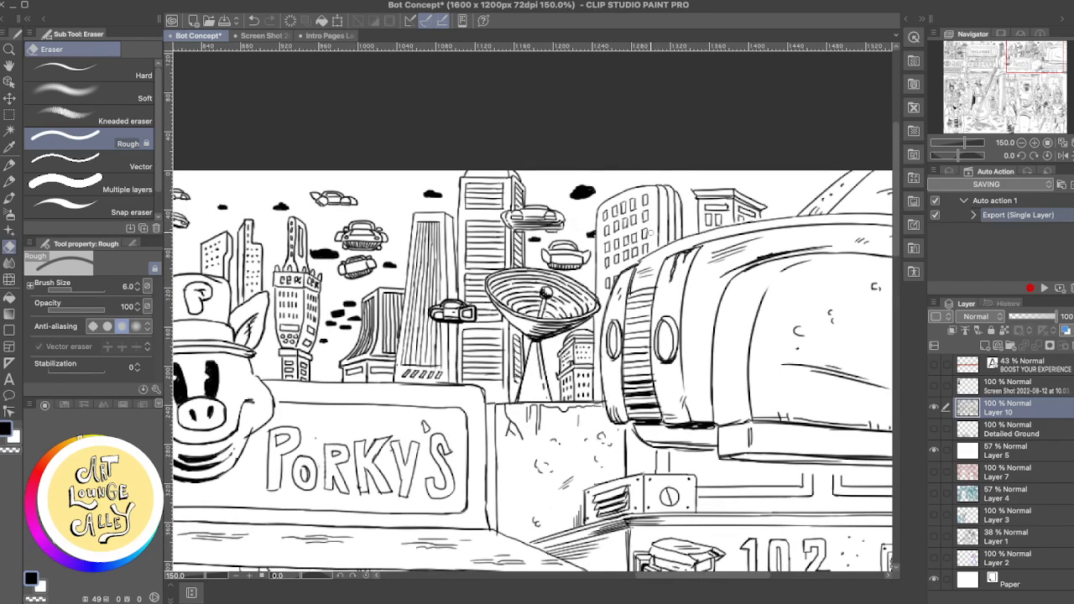
{"action": "key", "text": "p"}
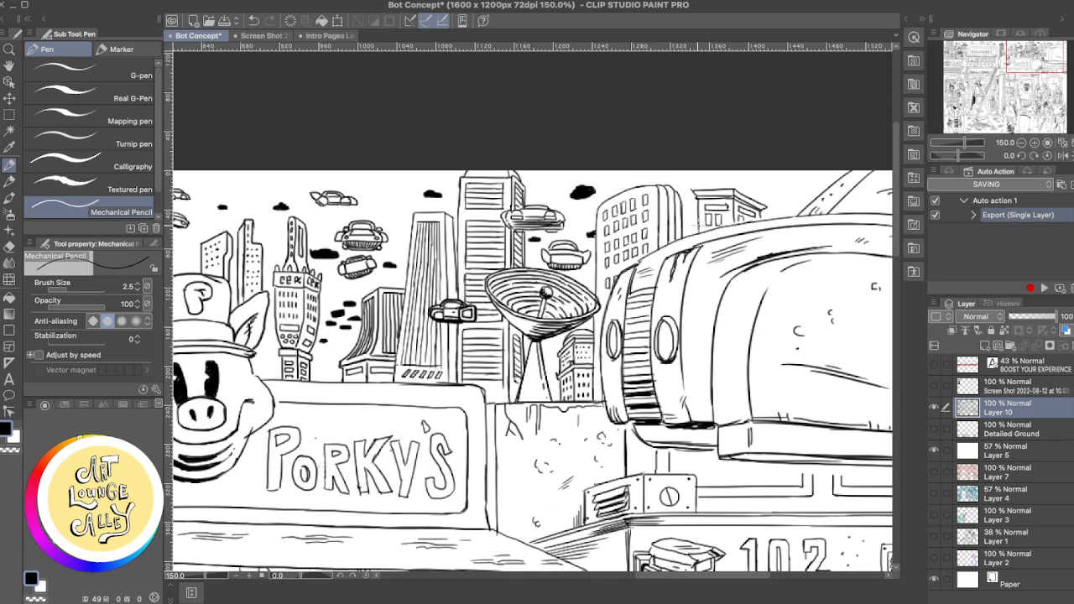
{"action": "mouse_move", "coordinate": [682, 280]}
{"action": "left_mouse_down"}
{"action": "mouse_move", "coordinate": [503, 344]}
{"action": "mouse_move", "coordinate": [651, 195]}
{"action": "left_mouse_up"}
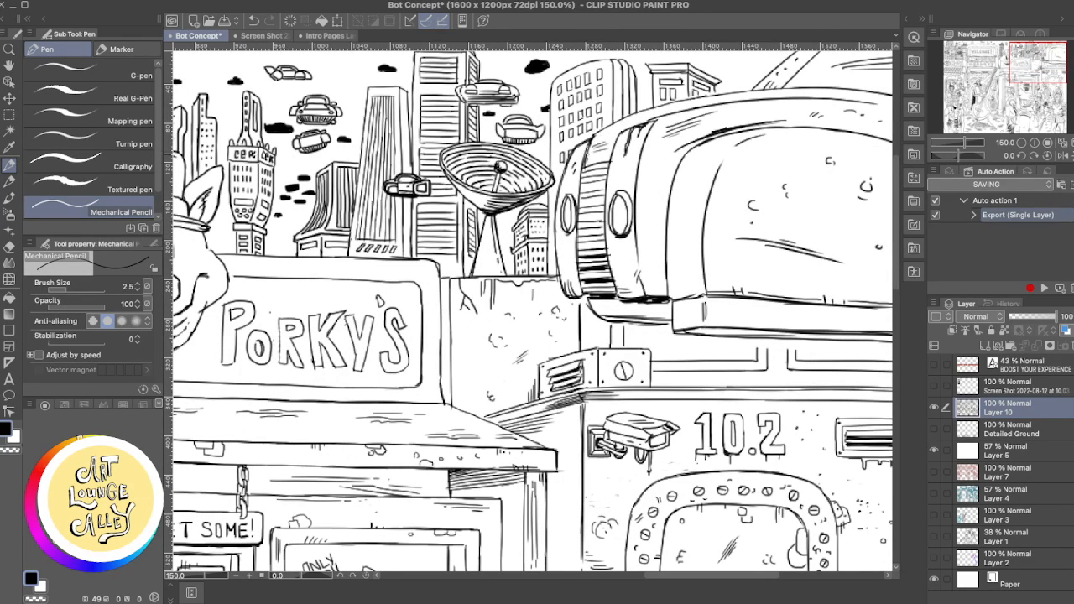
{"action": "left_click_drag", "start_coordinate": [578, 335], "coordinate": [521, 200]}
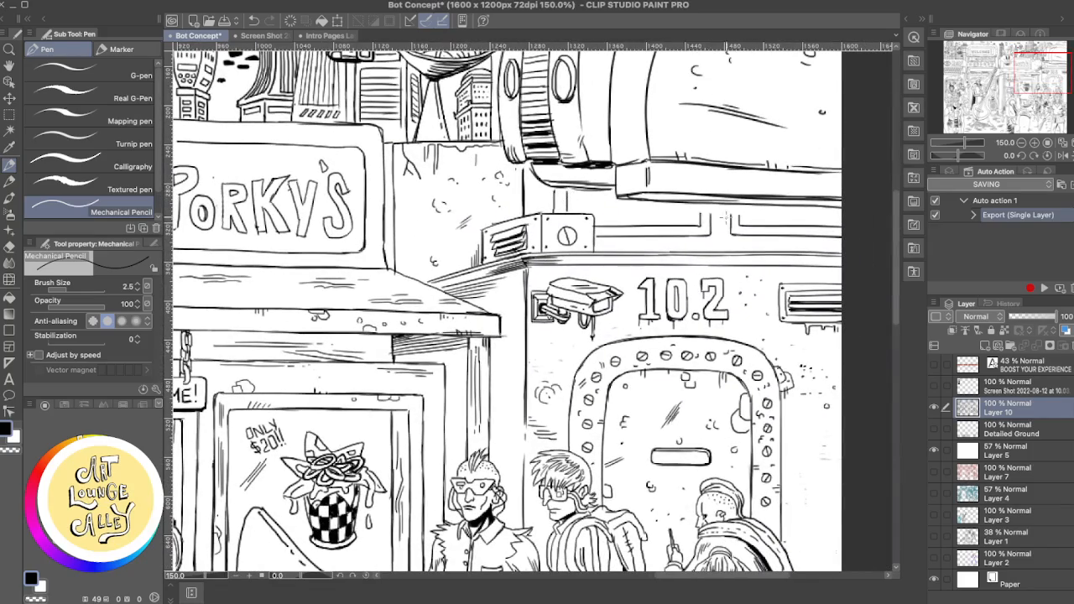
{"action": "left_click_drag", "start_coordinate": [612, 309], "coordinate": [616, 206]}
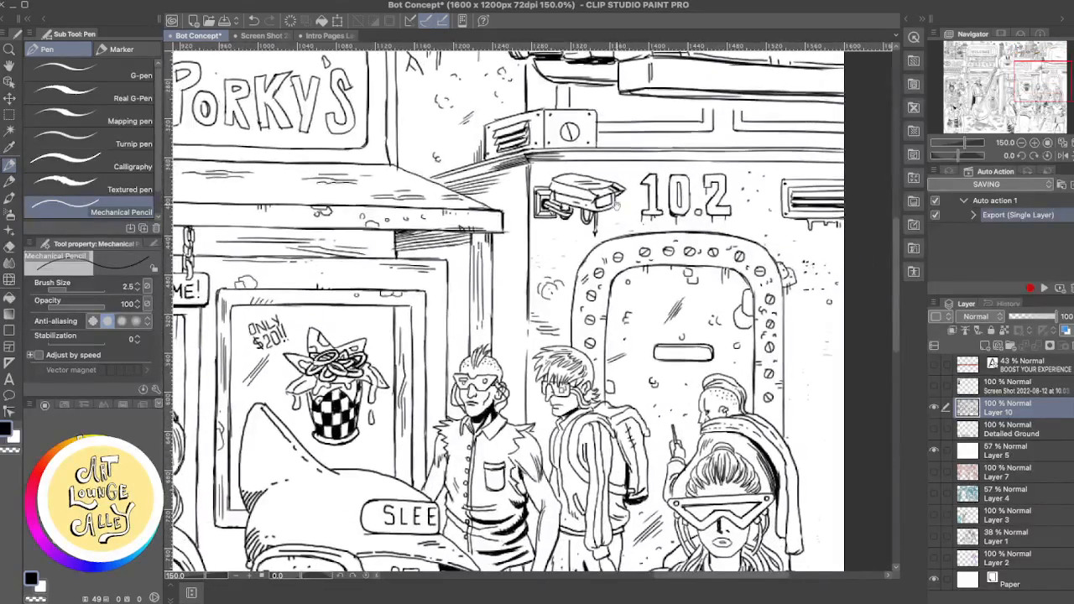
{"action": "left_click_drag", "start_coordinate": [590, 246], "coordinate": [574, 169]}
{"action": "left_click_drag", "start_coordinate": [568, 277], "coordinate": [542, 151]}
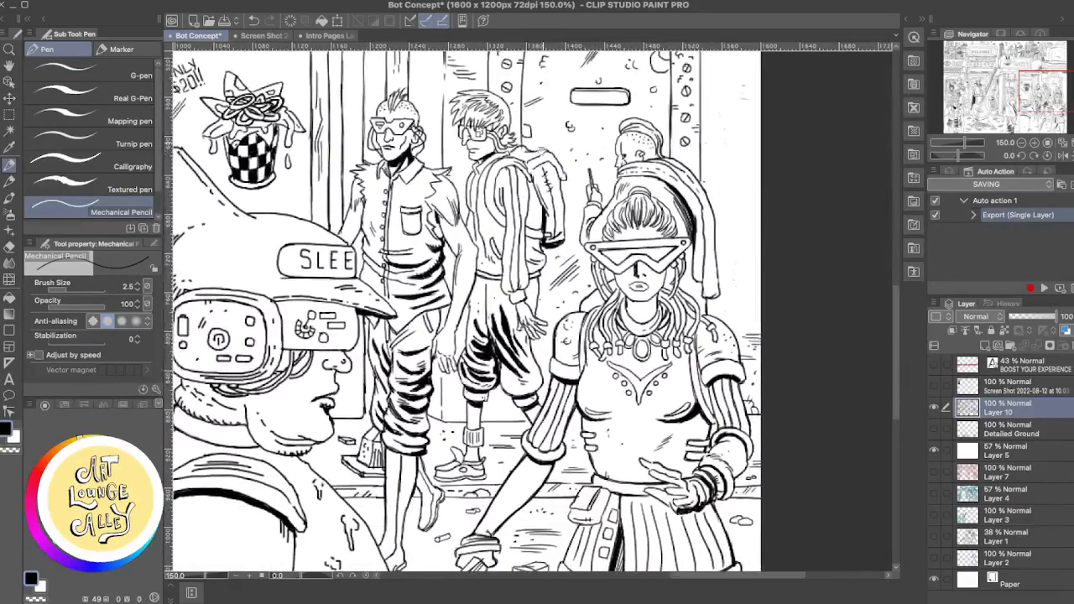
{"action": "left_click_drag", "start_coordinate": [512, 238], "coordinate": [542, 173]}
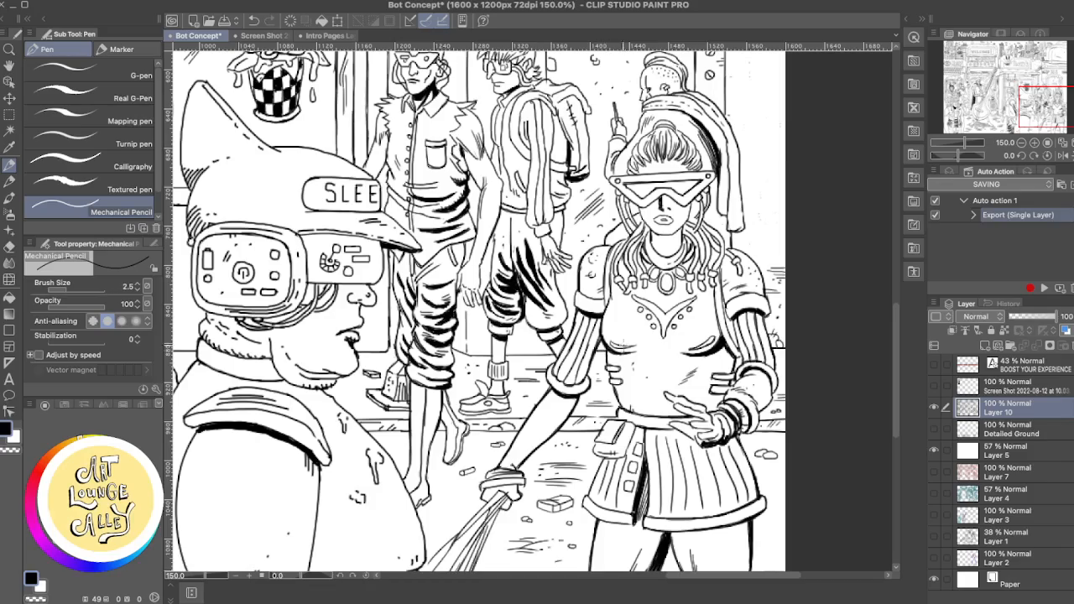
{"action": "left_click_drag", "start_coordinate": [515, 419], "coordinate": [815, 360]}
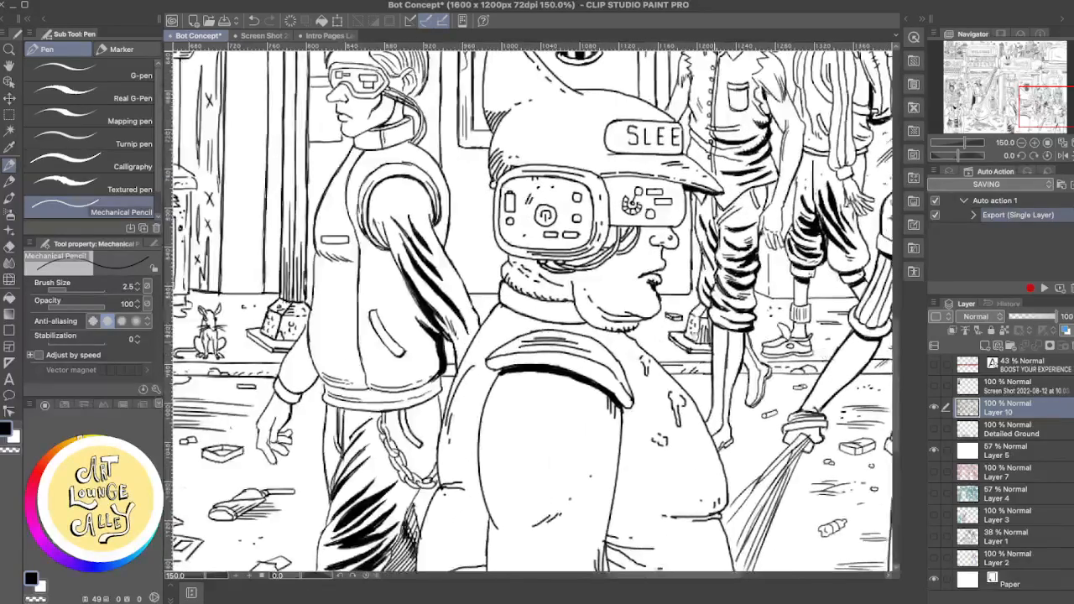
{"action": "mouse_move", "coordinate": [403, 360]}
{"action": "left_mouse_down"}
{"action": "mouse_move", "coordinate": [792, 375]}
{"action": "mouse_move", "coordinate": [632, 361]}
{"action": "mouse_move", "coordinate": [871, 366]}
{"action": "left_mouse_up"}
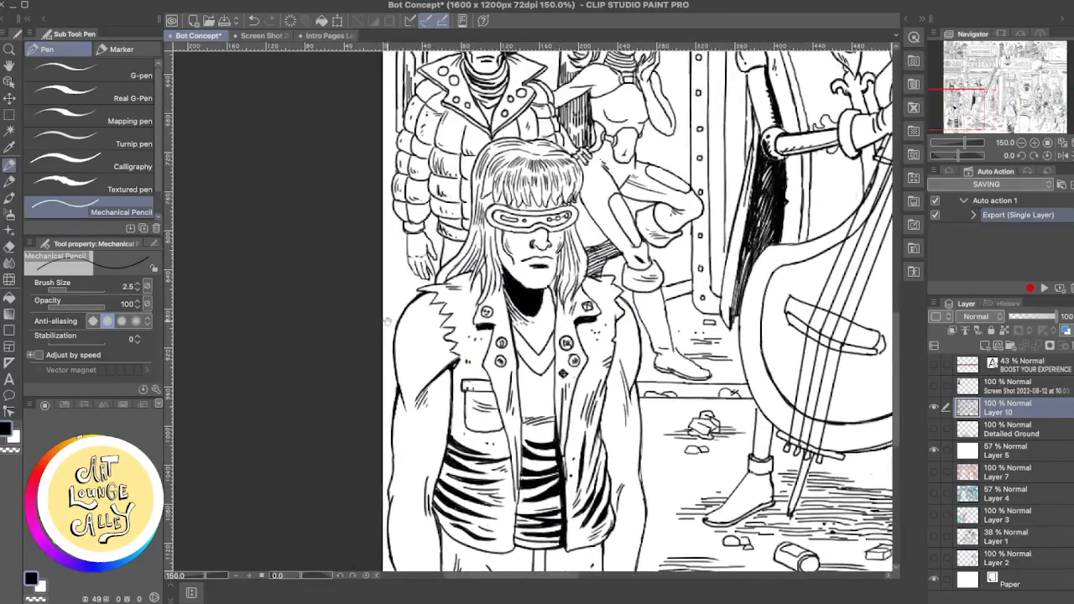
- Add small pencil texture marks to the wall and ground beside the man in the puffer jacket
{"action": "left_click_drag", "start_coordinate": [465, 322], "coordinate": [457, 491]}
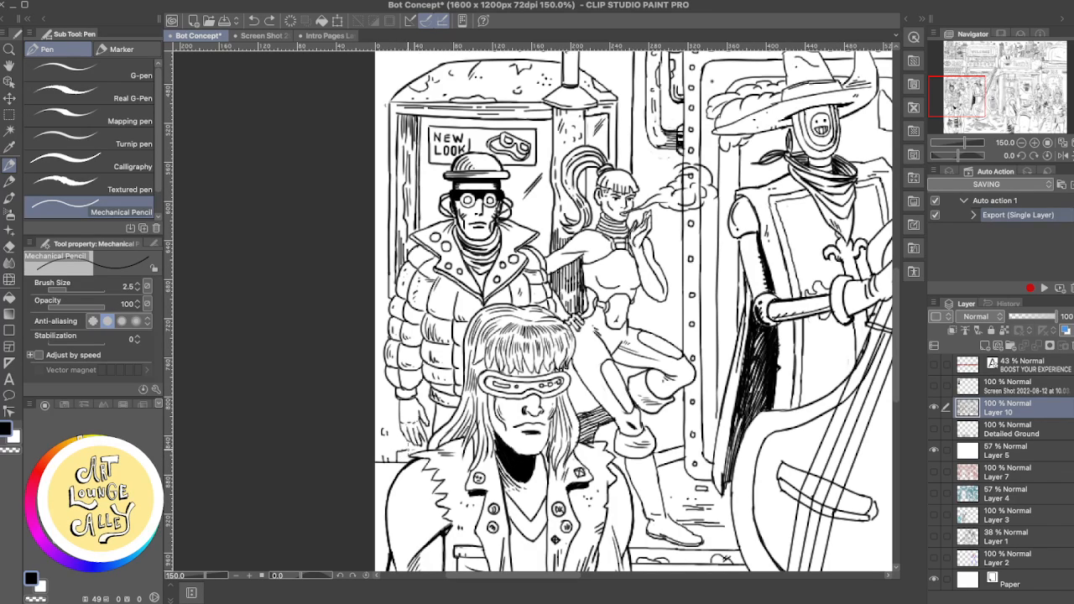
{"action": "key", "text": "ctrl+z"}
{"action": "mouse_move", "coordinate": [394, 460]}
{"action": "left_mouse_down"}
{"action": "mouse_move", "coordinate": [411, 452]}
{"action": "mouse_move", "coordinate": [402, 448]}
{"action": "left_mouse_up"}
{"action": "left_click_drag", "start_coordinate": [395, 397], "coordinate": [391, 409]}
- Rework the short pencil strokes beside the visor of the long-haired figure, undoing two strokes and drawing a replacement
{"action": "left_click_drag", "start_coordinate": [575, 374], "coordinate": [575, 406]}
{"action": "left_click_drag", "start_coordinate": [577, 404], "coordinate": [570, 419]}
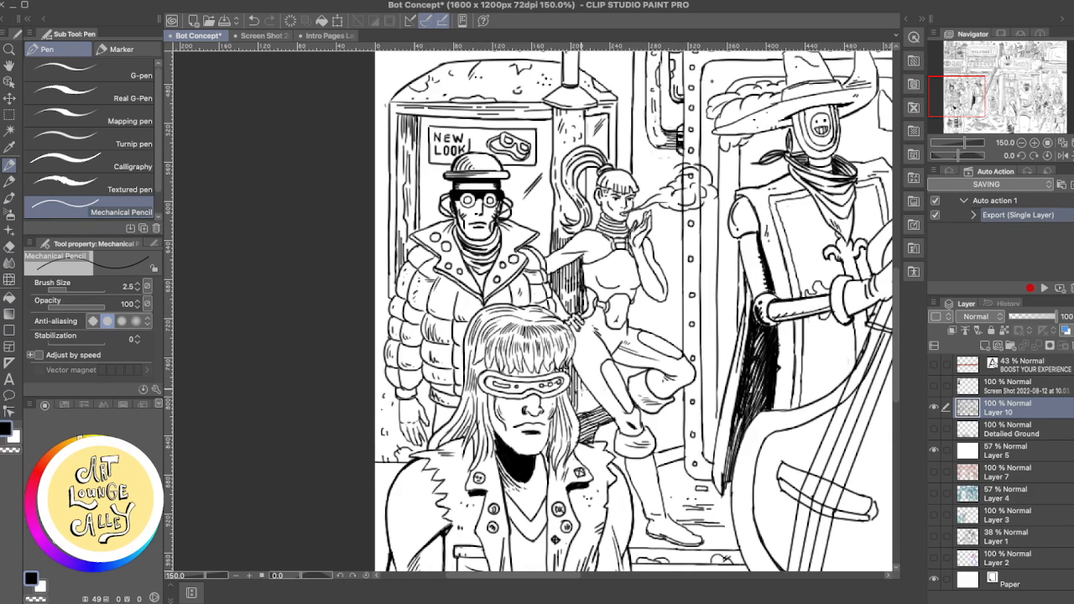
{"action": "key", "text": "super+z"}
{"action": "key", "text": "super+z"}
{"action": "mouse_move", "coordinate": [585, 405]}
{"action": "left_mouse_down"}
{"action": "mouse_move", "coordinate": [575, 425]}
{"action": "mouse_move", "coordinate": [572, 415]}
{"action": "left_mouse_up"}
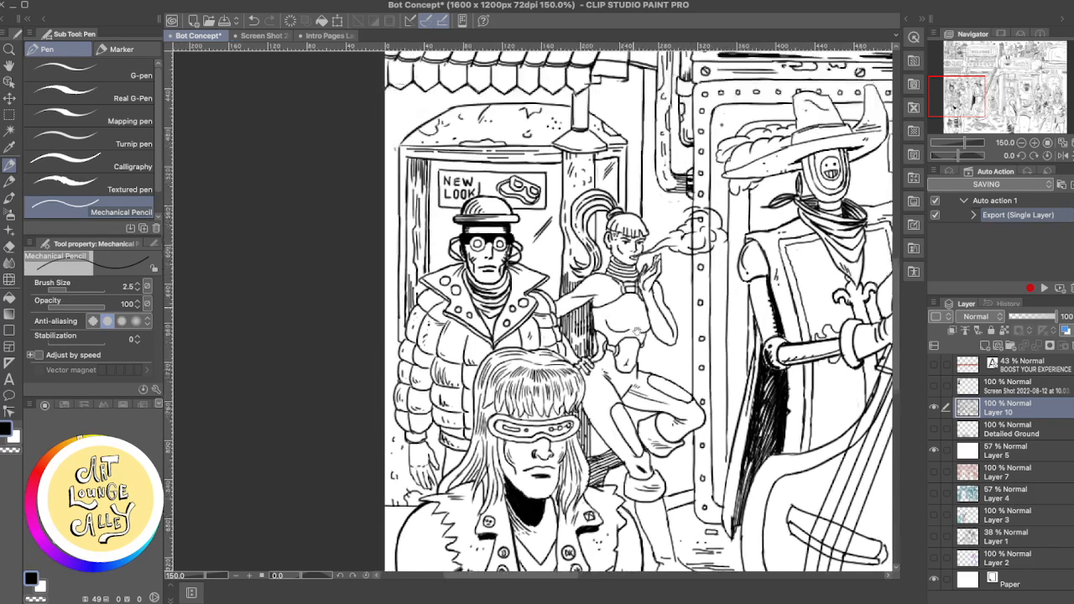
- Touch up the booth's narrow side pane next to the lamp post with the Rough eraser and Mechanical Pencil, undoing one stroke
{"action": "scroll", "coordinate": [611, 279], "scroll_direction": "up", "scroll_amount": 5}
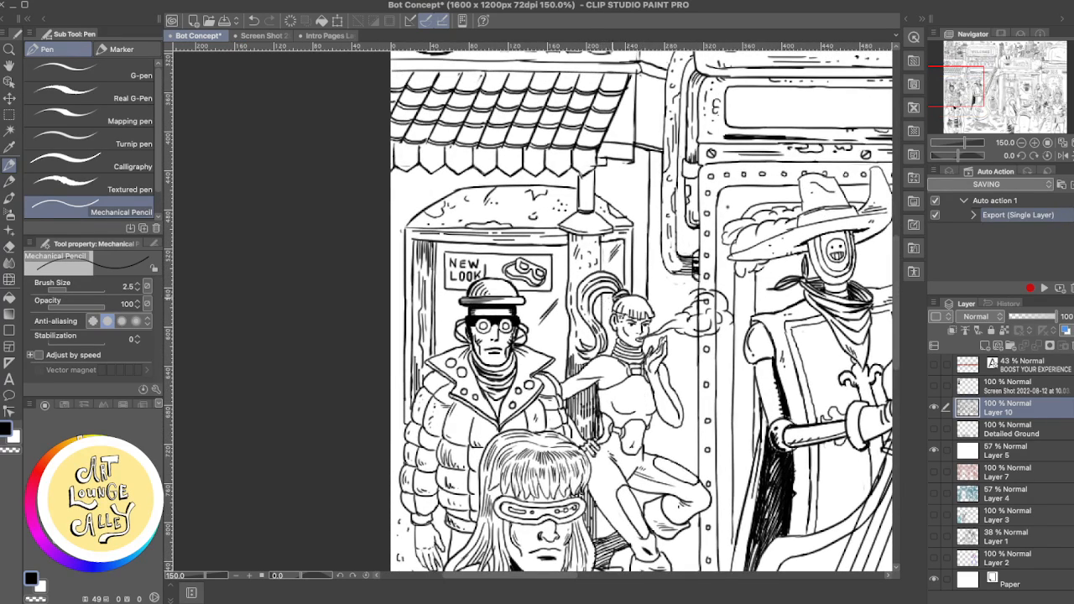
{"action": "mouse_move", "coordinate": [607, 235]}
{"action": "left_mouse_down"}
{"action": "mouse_move", "coordinate": [595, 262]}
{"action": "mouse_move", "coordinate": [603, 255]}
{"action": "left_mouse_up"}
{"action": "key", "text": "super+z"}
{"action": "key", "text": "e"}
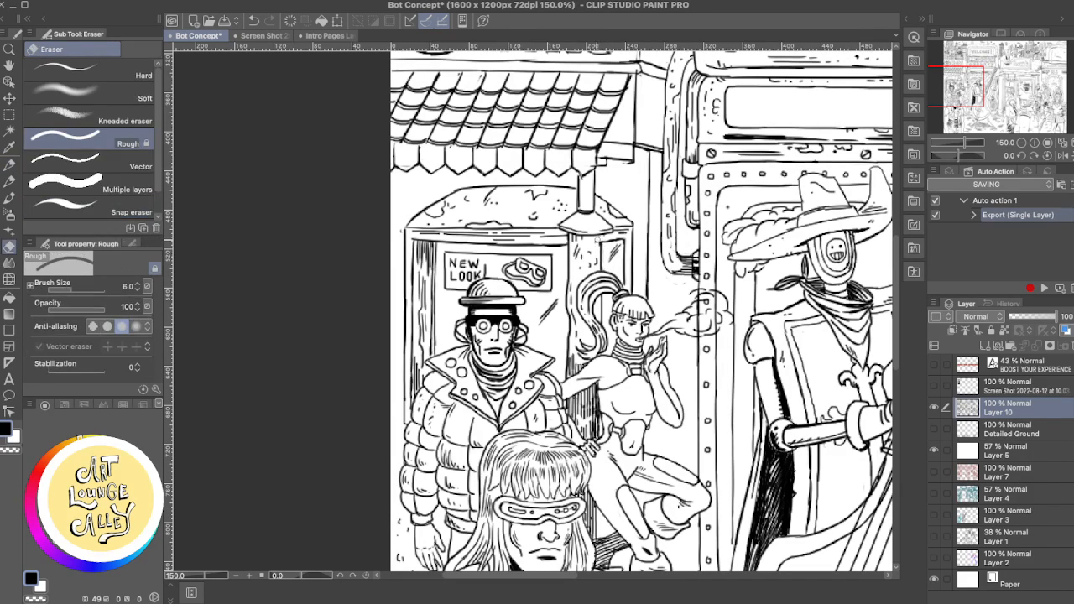
{"action": "key", "text": "p"}
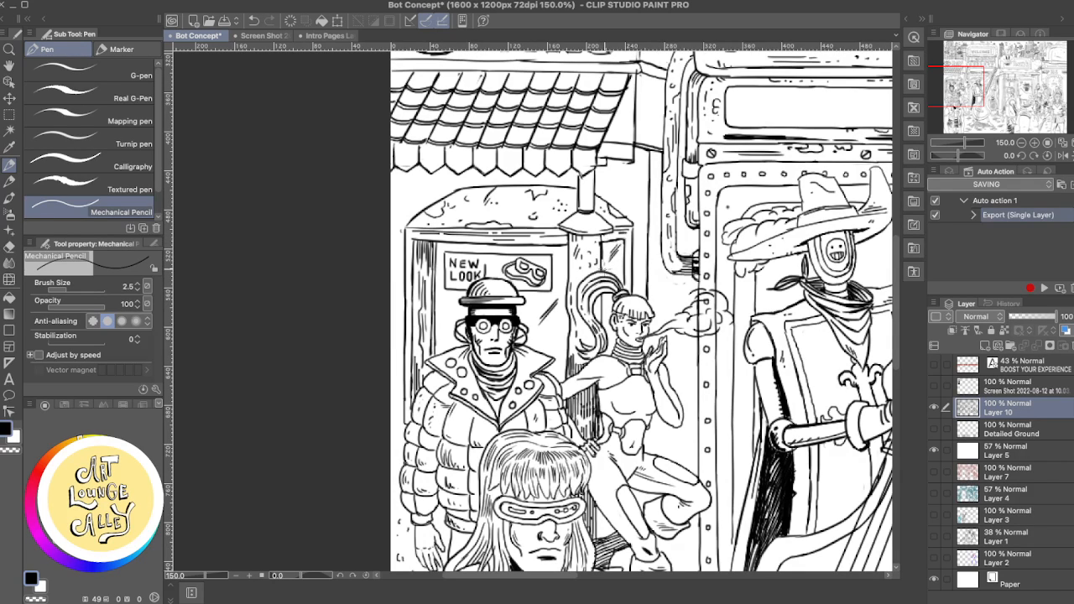
{"action": "key", "text": "e"}
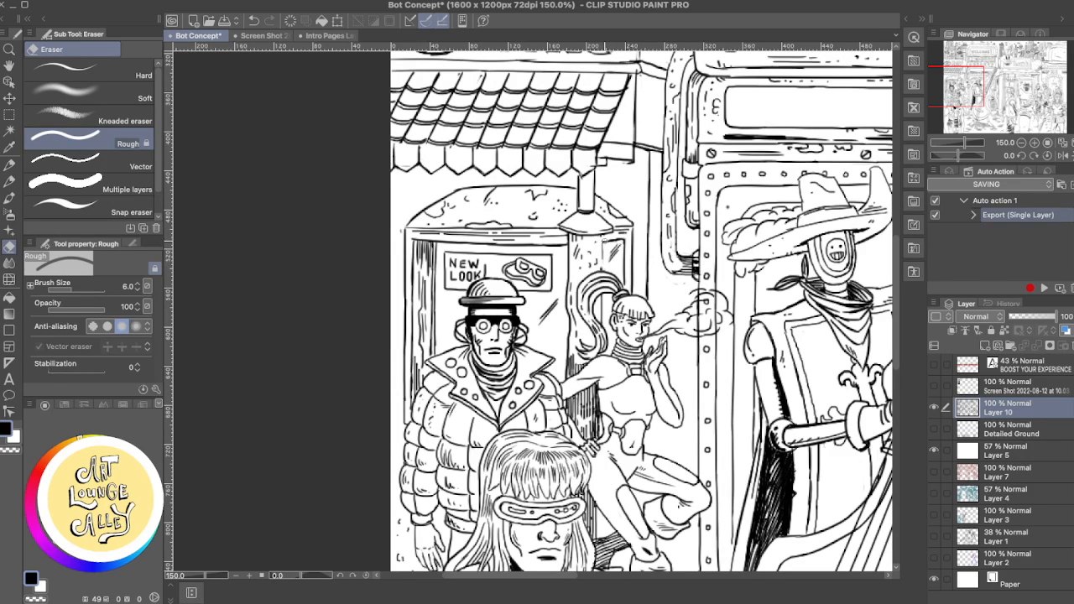
{"action": "key", "text": "p"}
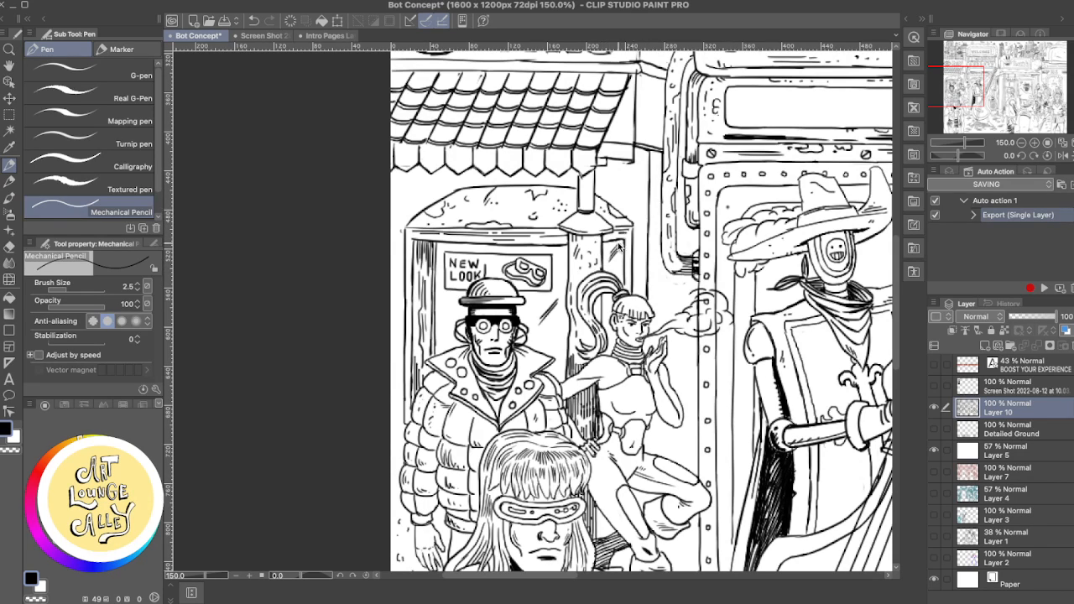
- Try a vertical pencil line along the lamp-post edge of the booth's side pane and undo it
{"action": "key", "text": "super+z"}
{"action": "mouse_move", "coordinate": [601, 233]}
{"action": "left_mouse_down"}
{"action": "mouse_move", "coordinate": [602, 270]}
{"action": "mouse_move", "coordinate": [600, 261]}
{"action": "left_mouse_up"}
{"action": "key", "text": "super+z"}
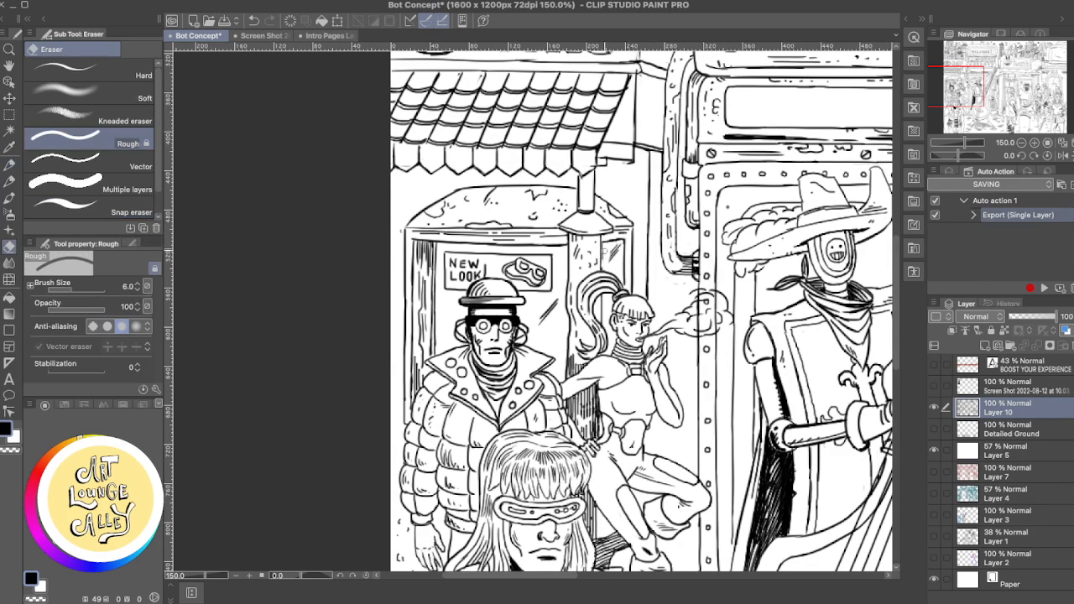
{"action": "key", "text": "e"}
- Add small Mechanical Pencil texture marks to the upper rows of tiles on the awning below the RAY sign
{"action": "left_click_drag", "start_coordinate": [642, 245], "coordinate": [642, 375]}
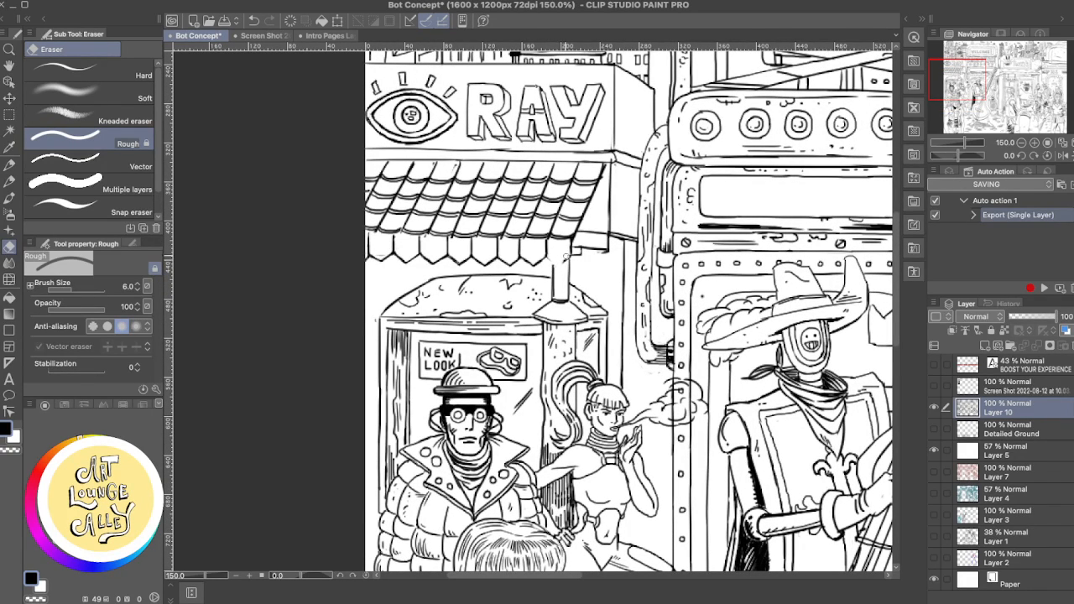
{"action": "key", "text": "p"}
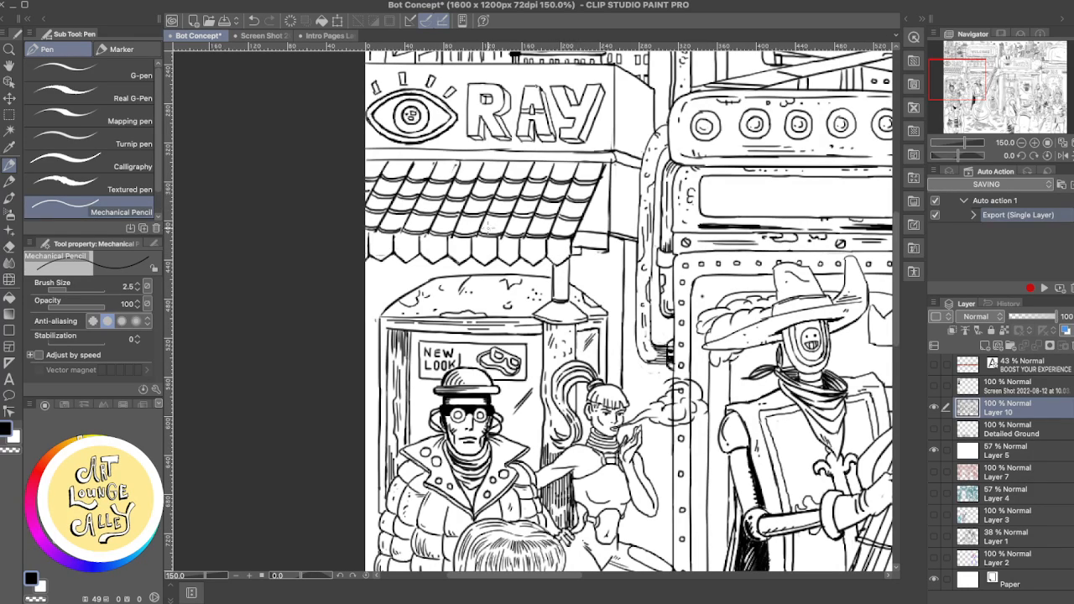
{"action": "key", "text": "e"}
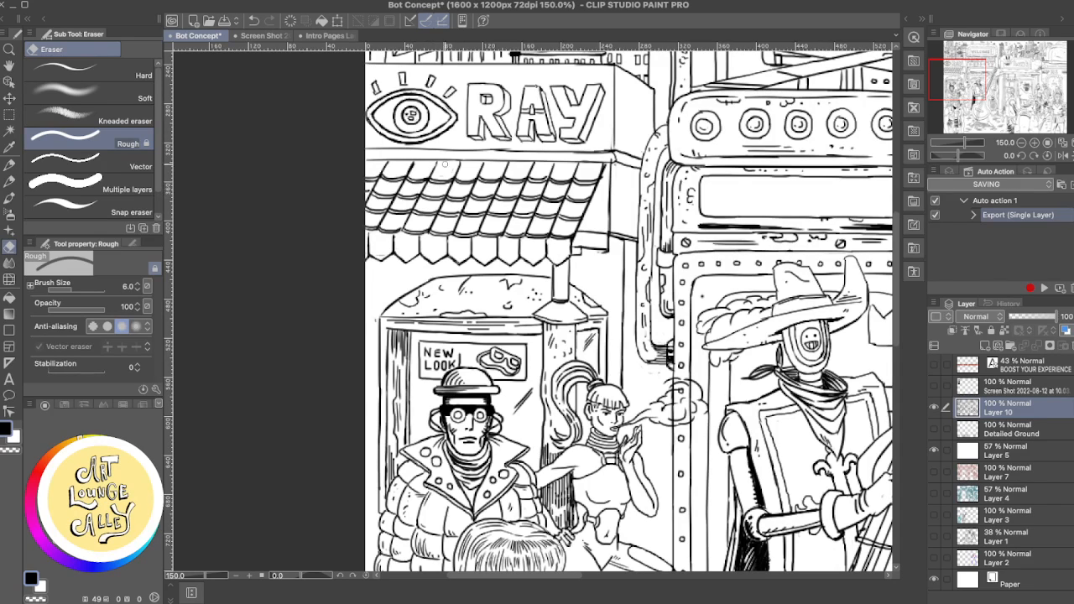
{"action": "key", "text": "p"}
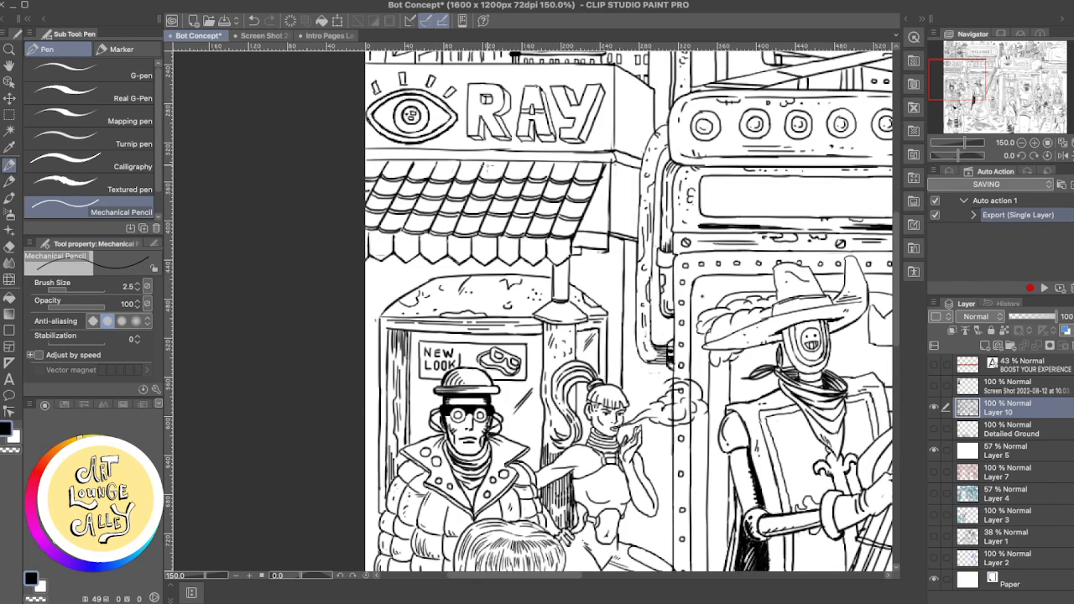
{"action": "mouse_move", "coordinate": [491, 165]}
{"action": "left_mouse_down"}
{"action": "mouse_move", "coordinate": [483, 171]}
{"action": "mouse_move", "coordinate": [557, 174]}
{"action": "mouse_move", "coordinate": [529, 167]}
{"action": "left_mouse_up"}
{"action": "left_click_drag", "start_coordinate": [552, 173], "coordinate": [545, 181]}
{"action": "left_click_drag", "start_coordinate": [532, 191], "coordinate": [538, 188]}
{"action": "mouse_move", "coordinate": [416, 172]}
{"action": "left_mouse_down"}
{"action": "mouse_move", "coordinate": [449, 170]}
{"action": "mouse_move", "coordinate": [463, 191]}
{"action": "mouse_move", "coordinate": [479, 188]}
{"action": "mouse_move", "coordinate": [465, 192]}
{"action": "mouse_move", "coordinate": [477, 188]}
{"action": "mouse_move", "coordinate": [457, 179]}
{"action": "mouse_move", "coordinate": [475, 170]}
{"action": "left_mouse_up"}
- Rework the slanted end edge of the tiled awning, trimming it with the Rough eraser and redrawing it with the Mechanical Pencil
{"action": "key", "text": "e"}
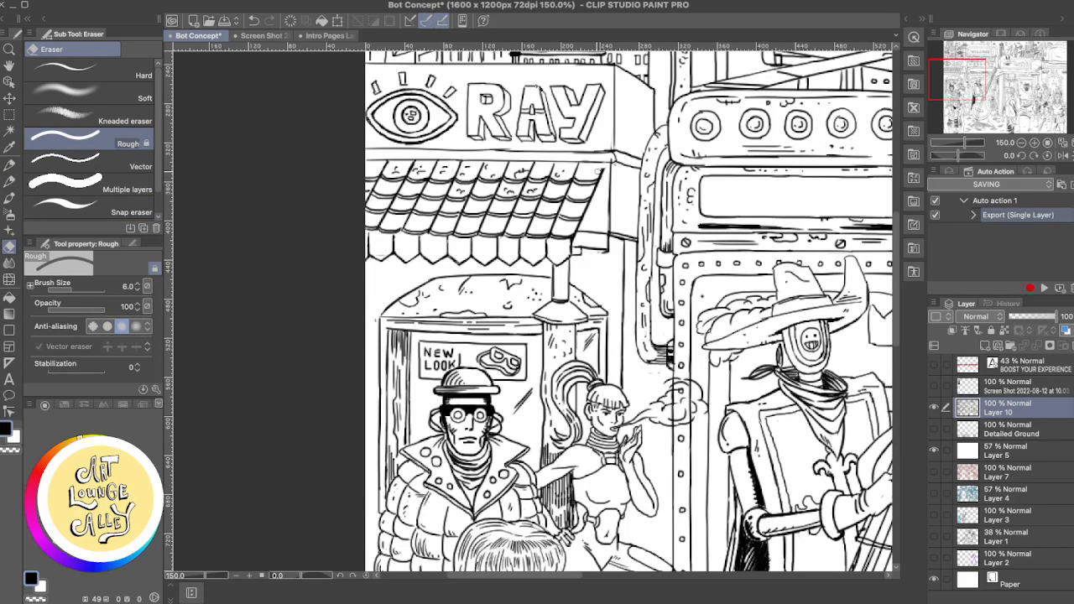
{"action": "key", "text": "p"}
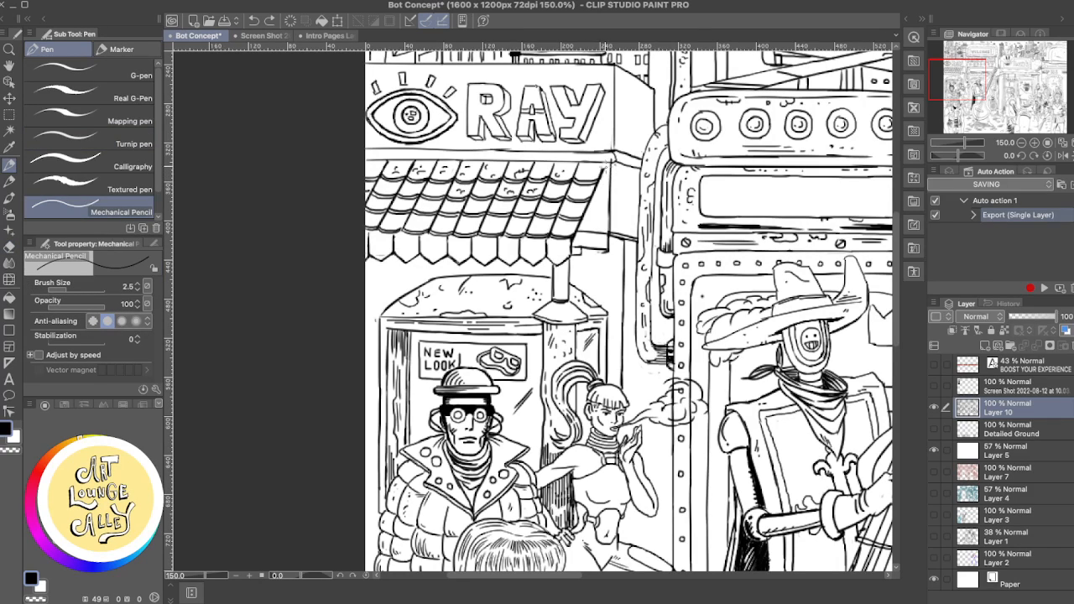
{"action": "left_click_drag", "start_coordinate": [604, 164], "coordinate": [598, 179]}
{"action": "key", "text": "e"}
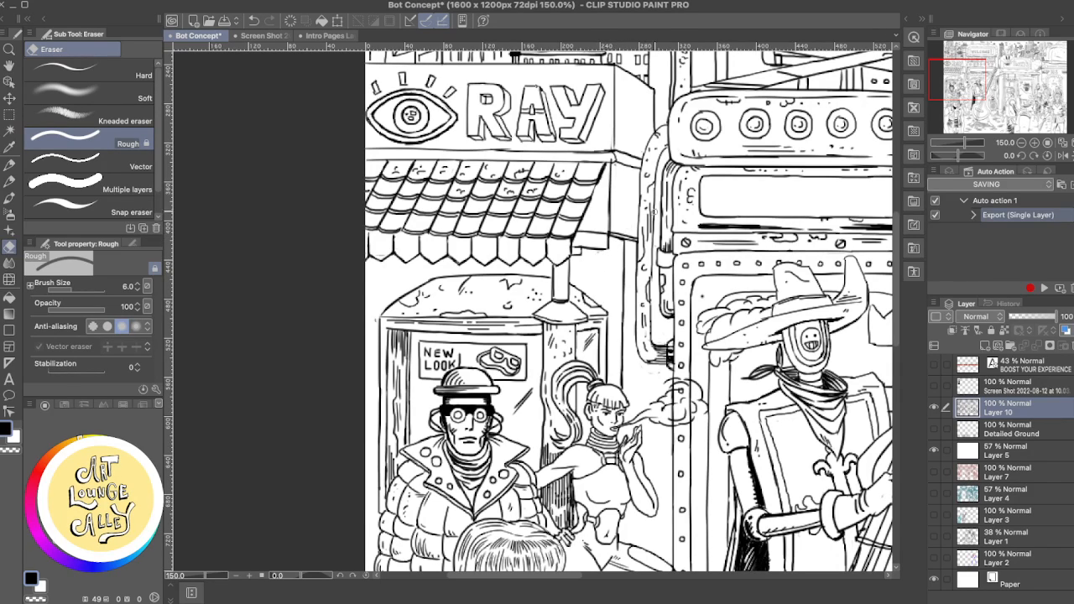
{"action": "key", "text": "p"}
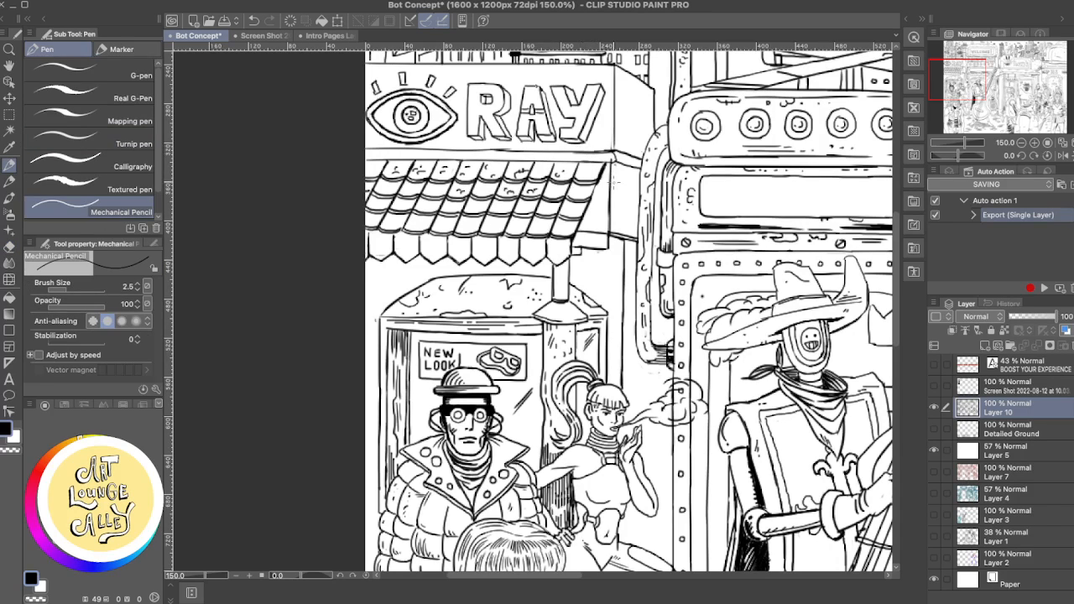
{"action": "key", "text": "e"}
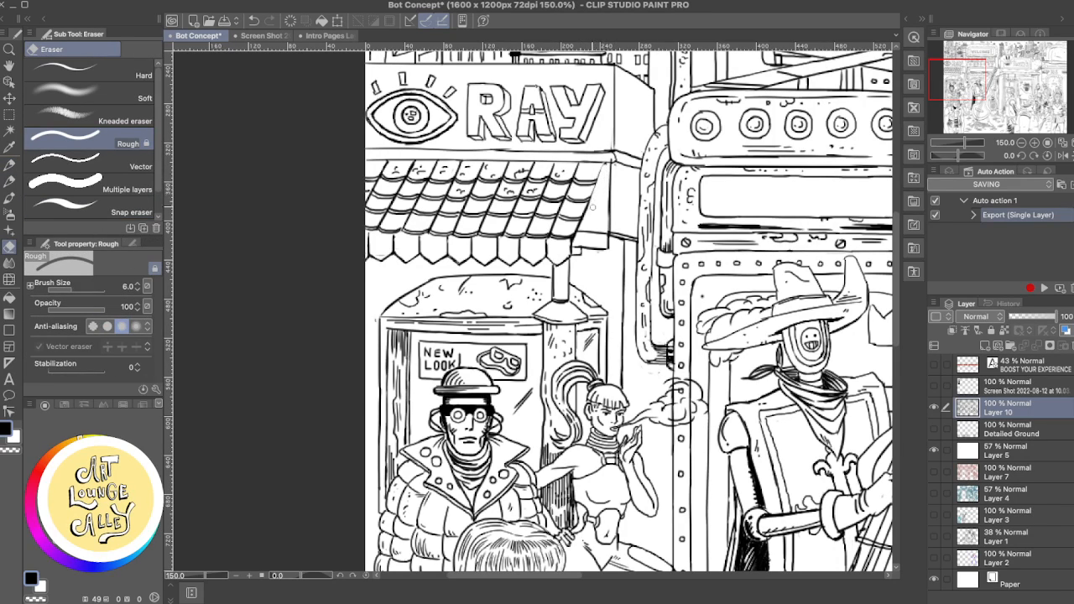
{"action": "left_click_drag", "start_coordinate": [591, 211], "coordinate": [591, 211]}
{"action": "key", "text": "p"}
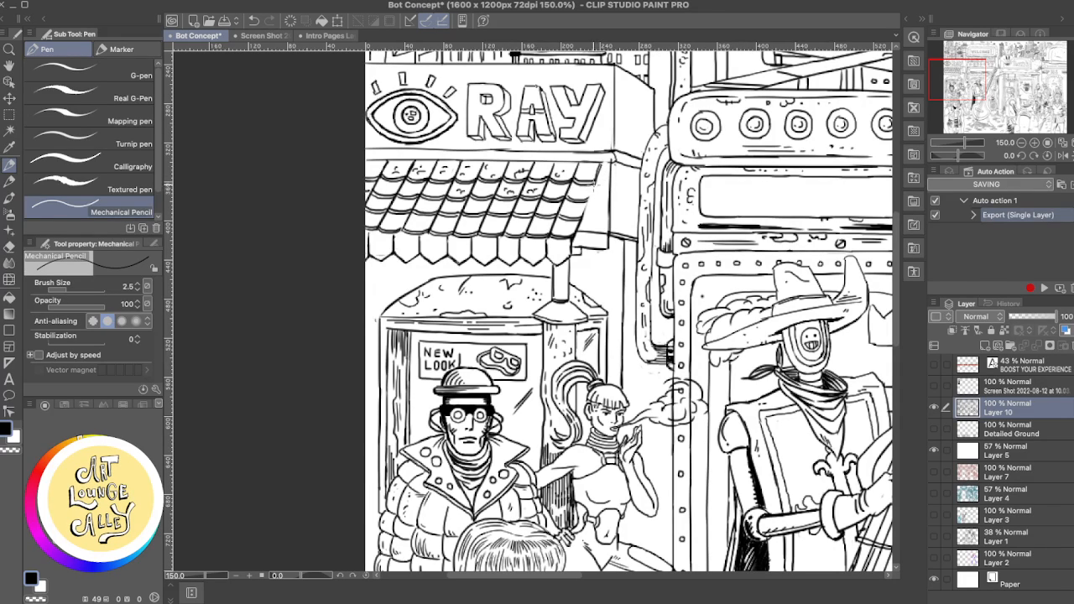
{"action": "left_click_drag", "start_coordinate": [592, 191], "coordinate": [584, 219]}
{"action": "key", "text": "e"}
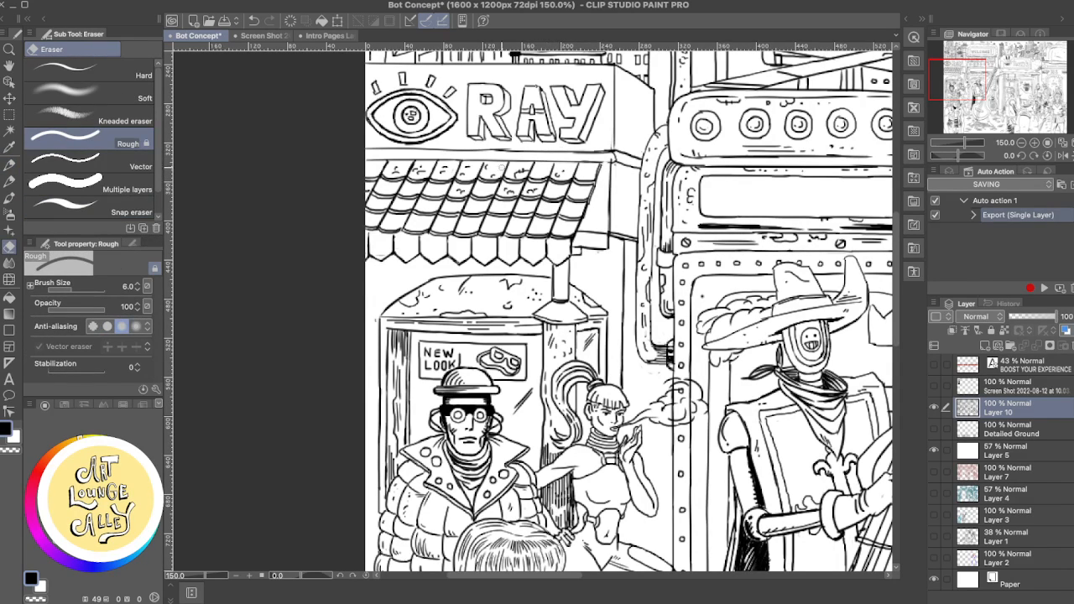
{"action": "key", "text": "p"}
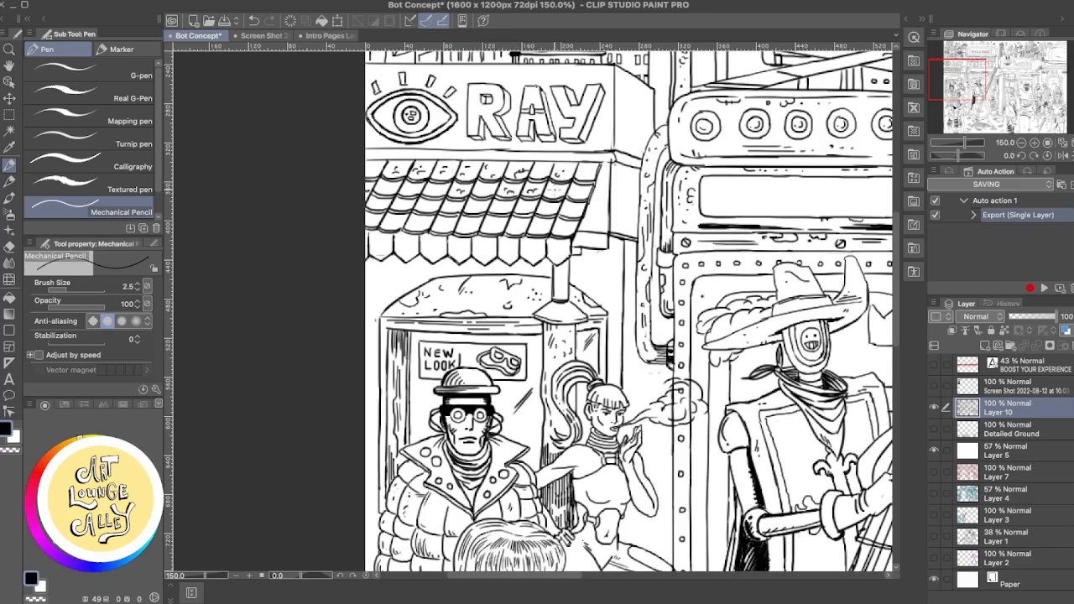
- Try more pencil marks on the tiles near the awning's slanted end, undo two strokes, and touch up with the Rough eraser
{"action": "mouse_move", "coordinate": [560, 193]}
{"action": "left_mouse_down"}
{"action": "mouse_move", "coordinate": [585, 194]}
{"action": "mouse_move", "coordinate": [590, 166]}
{"action": "left_mouse_up"}
{"action": "key", "text": "super+z"}
{"action": "key", "text": "super+z"}
{"action": "key", "text": "e"}
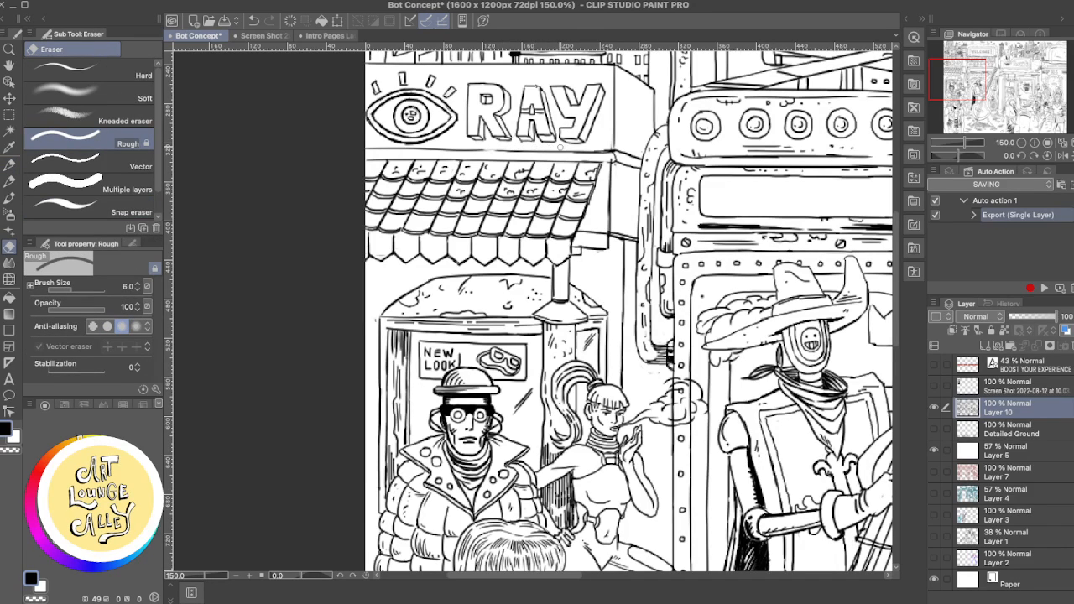
{"action": "key", "text": "p"}
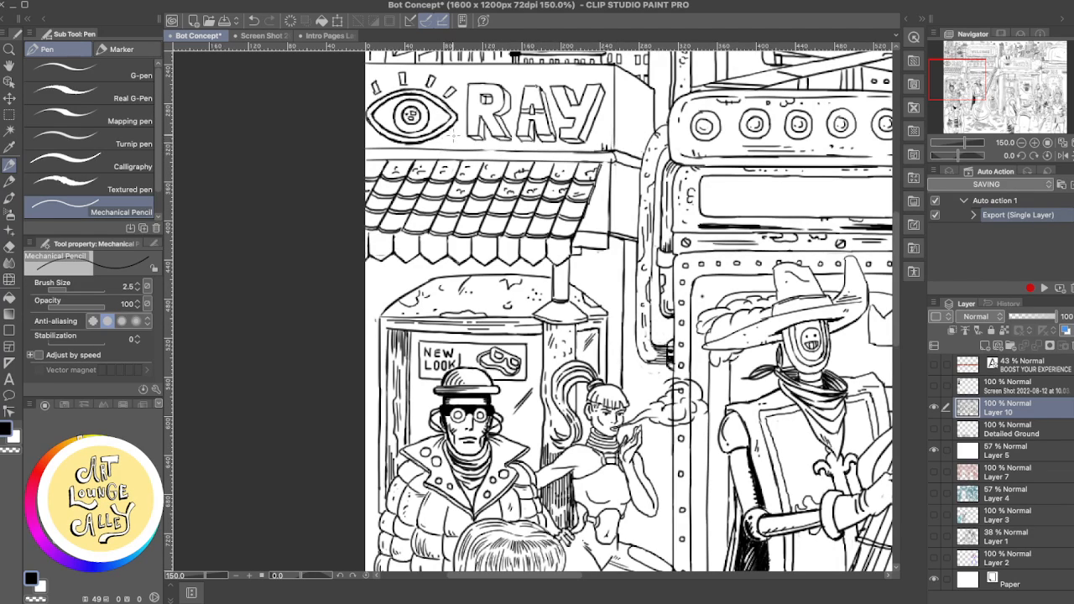
- Draw a pencil line just beneath the slanted top edge of the RAY sign's side panel, undoing and redrawing the stroke several times
{"action": "left_click_drag", "start_coordinate": [450, 140], "coordinate": [487, 191]}
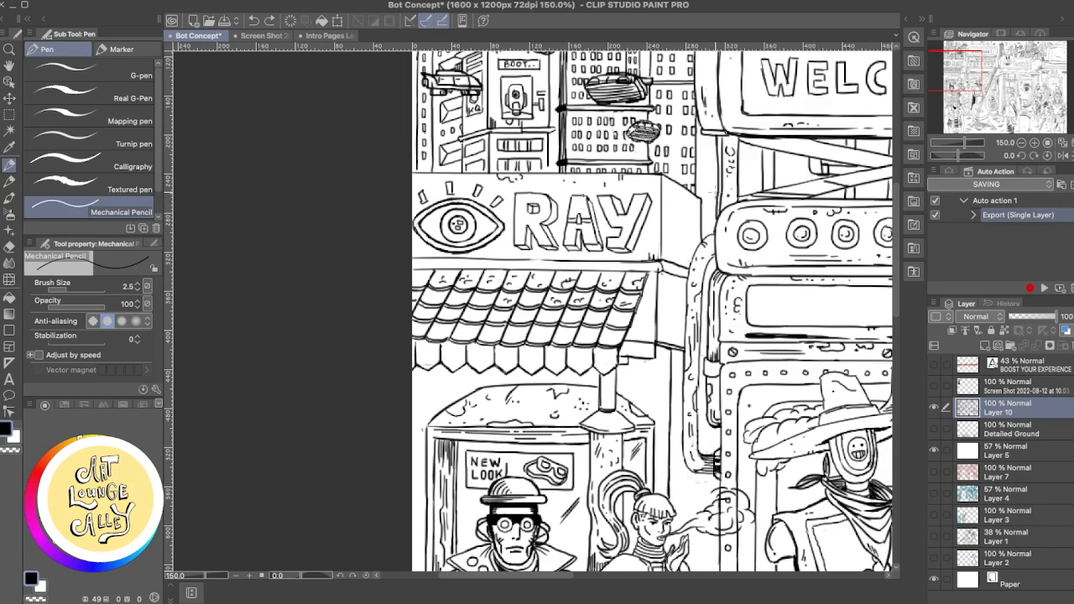
{"action": "scroll", "coordinate": [717, 195], "scroll_direction": "up", "scroll_amount": 1}
{"action": "scroll", "coordinate": [717, 196], "scroll_direction": "up", "scroll_amount": 2}
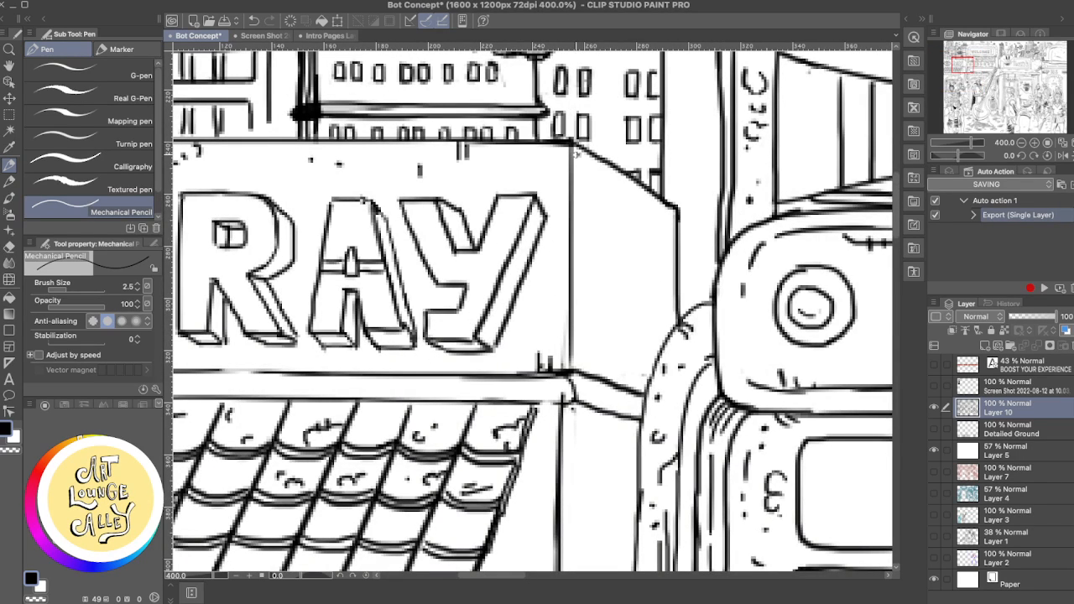
{"action": "left_click_drag", "start_coordinate": [577, 154], "coordinate": [672, 212]}
{"action": "key", "text": "ctrl+z"}
{"action": "left_click_drag", "start_coordinate": [576, 153], "coordinate": [724, 244]}
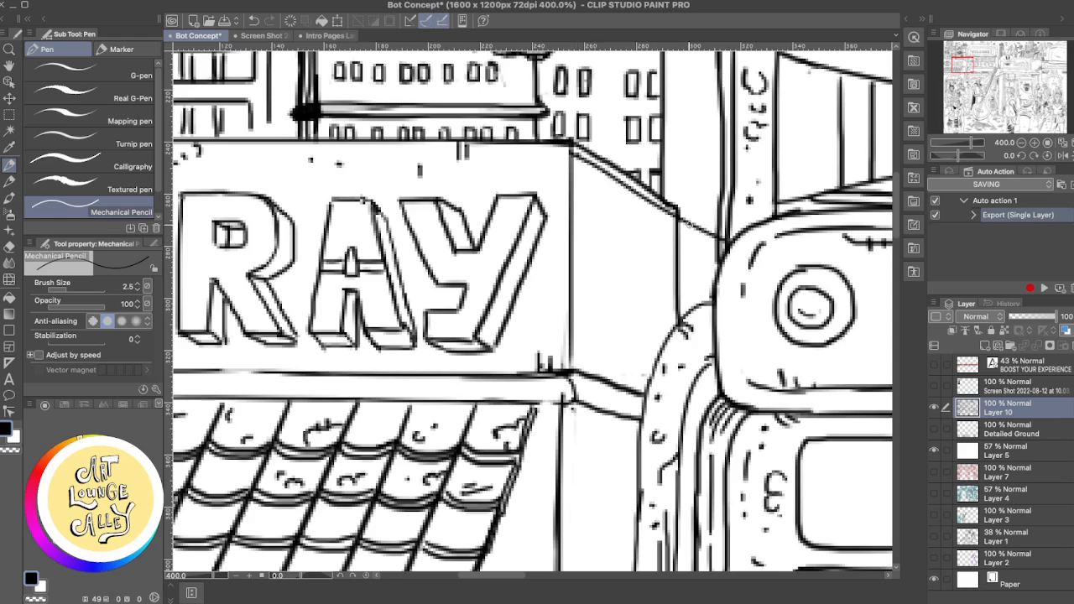
{"action": "key", "text": "ctrl+z"}
{"action": "left_click_drag", "start_coordinate": [575, 153], "coordinate": [674, 213]}
{"action": "key", "text": "ctrl+z"}
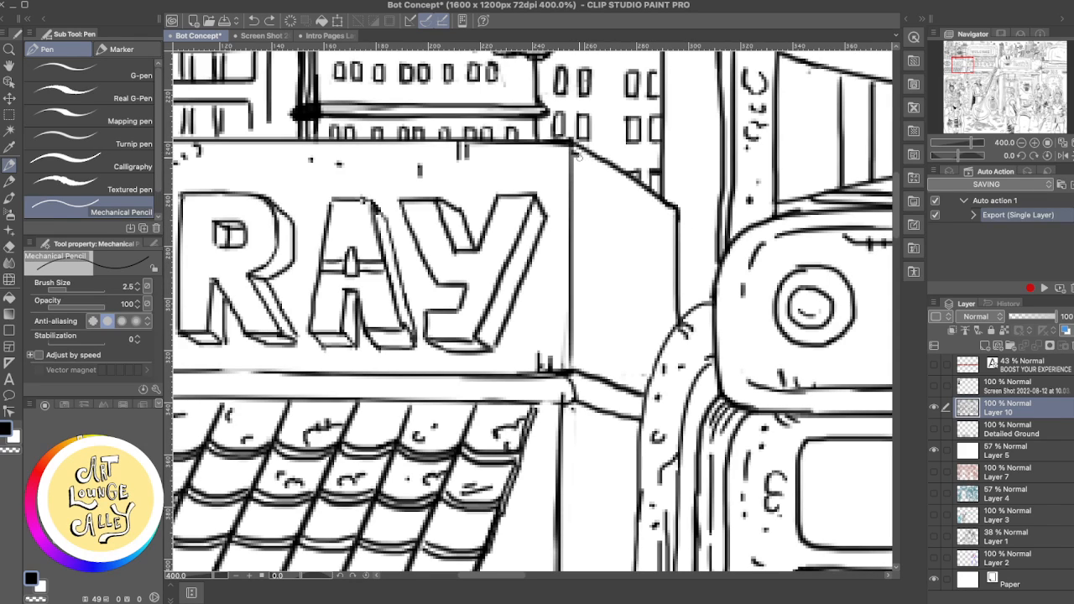
{"action": "left_click_drag", "start_coordinate": [574, 152], "coordinate": [671, 214]}
{"action": "left_click_drag", "start_coordinate": [570, 160], "coordinate": [668, 215]}
{"action": "key", "text": "ctrl+z"}
{"action": "key", "text": "ctrl+z"}
{"action": "left_click_drag", "start_coordinate": [574, 153], "coordinate": [676, 213]}
{"action": "key", "text": "ctrl+z"}
{"action": "left_click_drag", "start_coordinate": [576, 157], "coordinate": [659, 215]}
{"action": "key", "text": "ctrl+z"}
{"action": "left_click_drag", "start_coordinate": [576, 157], "coordinate": [676, 213]}
{"action": "key", "text": "ctrl+z"}
{"action": "left_click_drag", "start_coordinate": [576, 155], "coordinate": [673, 214]}
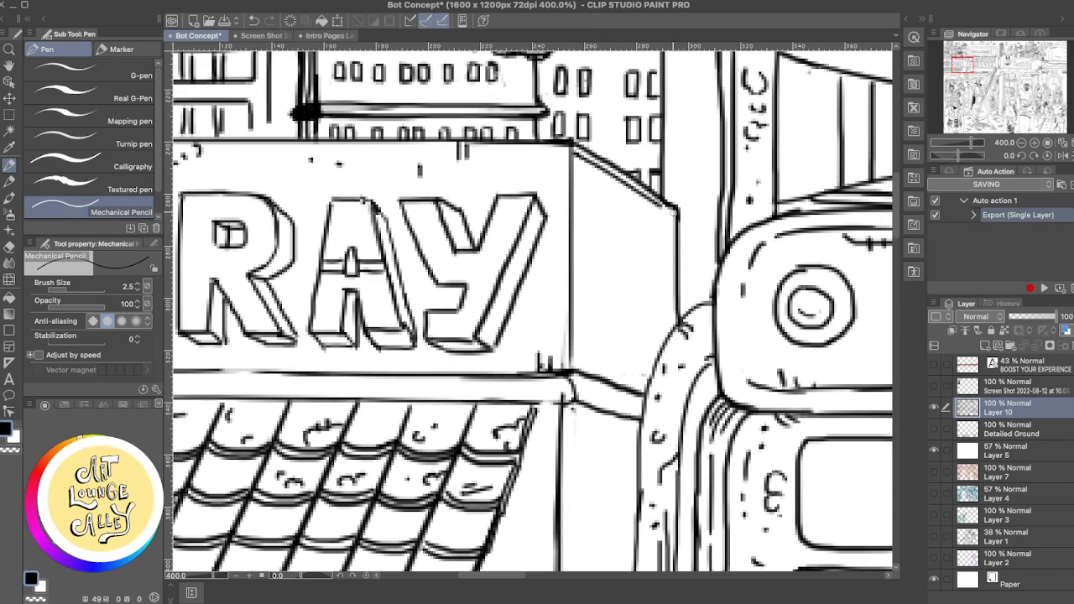
- Add three more parallel pencil lines under the side panel's slanted top edge, undoing two strokes along the way
{"action": "left_click_drag", "start_coordinate": [575, 156], "coordinate": [676, 215]}
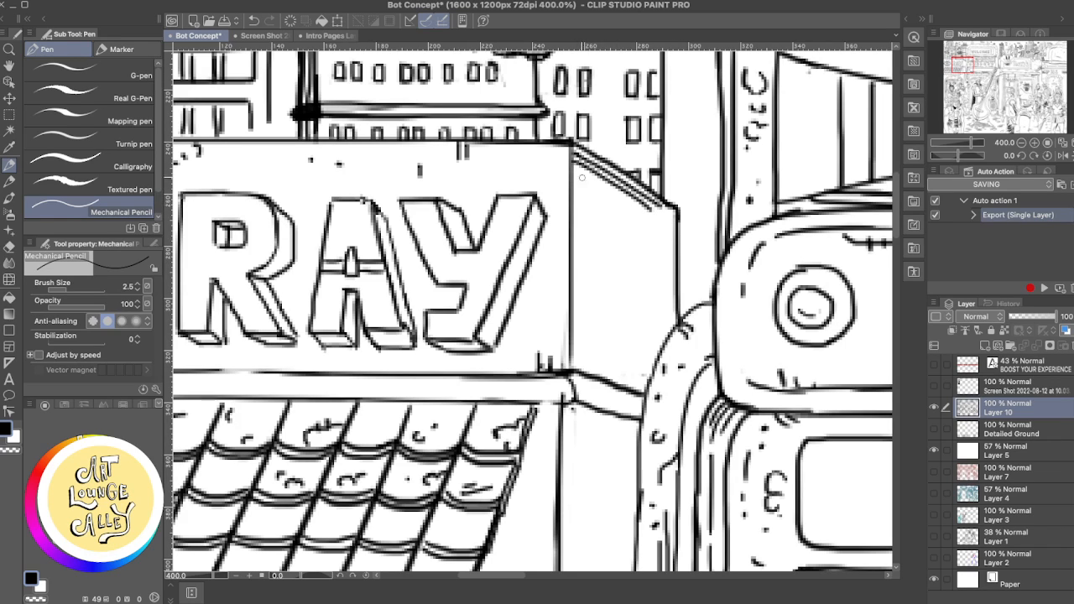
{"action": "left_click_drag", "start_coordinate": [589, 177], "coordinate": [659, 218]}
{"action": "key", "text": "ctrl+z"}
{"action": "left_click_drag", "start_coordinate": [574, 166], "coordinate": [646, 215]}
{"action": "key", "text": "ctrl+z"}
{"action": "left_click_drag", "start_coordinate": [574, 166], "coordinate": [659, 227]}
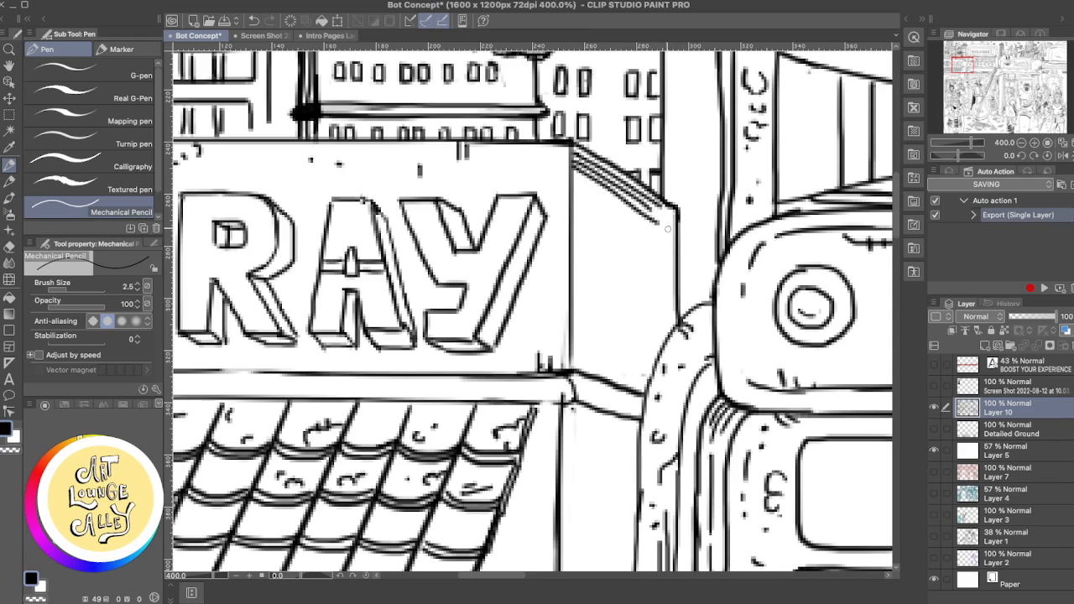
{"action": "left_click_drag", "start_coordinate": [572, 172], "coordinate": [653, 225]}
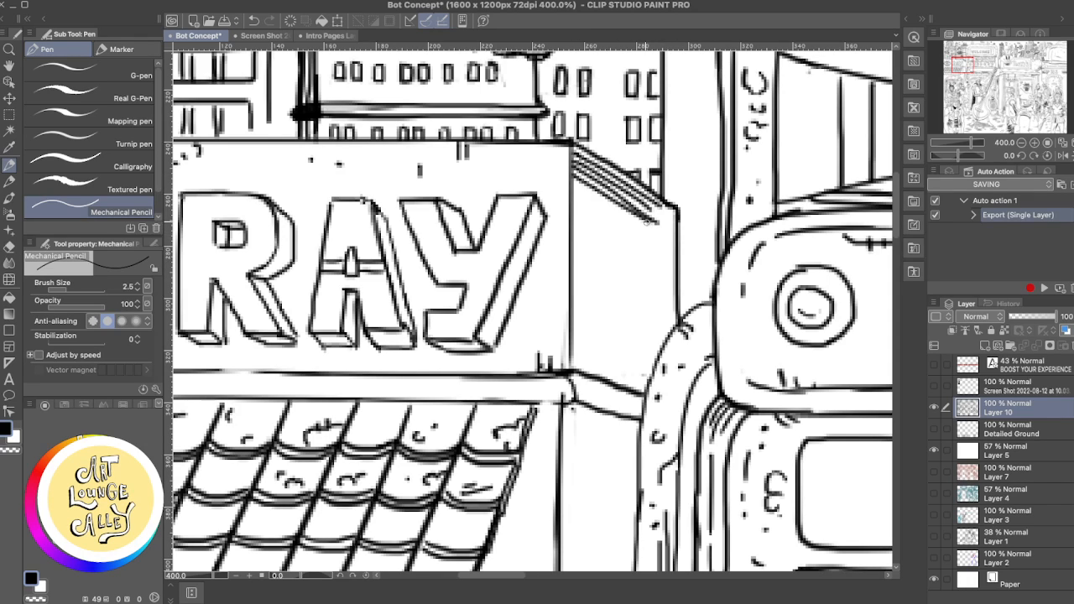
- Finish the hatching under the side panel's slanted edge with a shorter pencil line, undoing three attempts
{"action": "left_click_drag", "start_coordinate": [573, 182], "coordinate": [653, 228]}
{"action": "key", "text": "ctrl+z"}
{"action": "left_click_drag", "start_coordinate": [574, 185], "coordinate": [650, 227]}
{"action": "key", "text": "ctrl+z"}
{"action": "left_click_drag", "start_coordinate": [577, 185], "coordinate": [654, 230]}
{"action": "key", "text": "ctrl+z"}
{"action": "mouse_move", "coordinate": [576, 186]}
{"action": "left_mouse_down"}
{"action": "mouse_move", "coordinate": [654, 229]}
{"action": "mouse_move", "coordinate": [654, 215]}
{"action": "mouse_move", "coordinate": [668, 219]}
{"action": "mouse_move", "coordinate": [642, 212]}
{"action": "left_mouse_up"}
{"action": "key", "text": "e"}
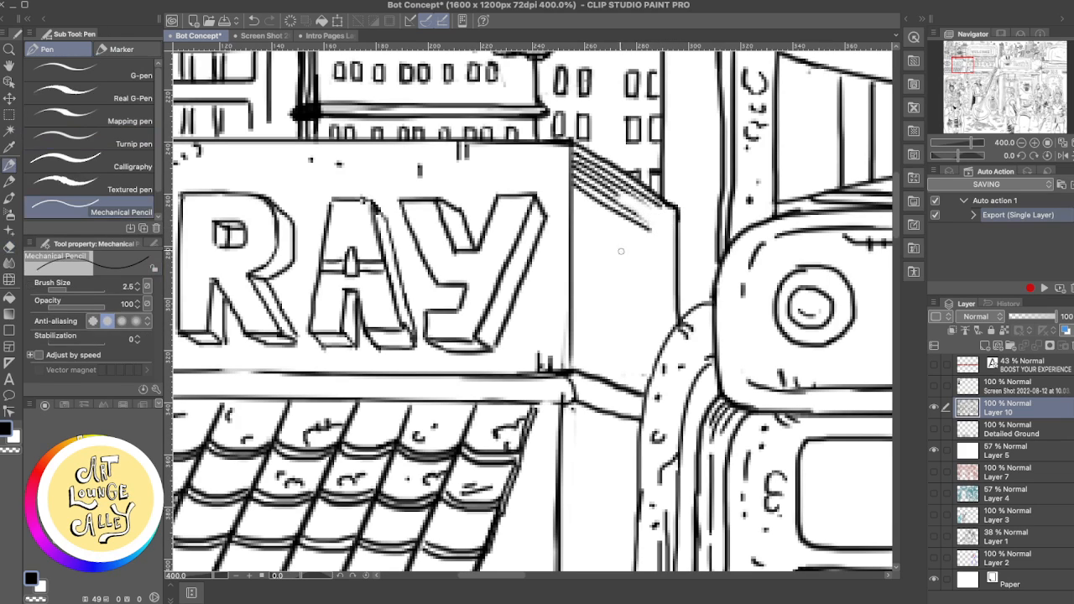
- Add short pencil hatch strokes at the side panel's lower corner and along the curved pipe, undoing two strokes
{"action": "key", "text": "p"}
{"action": "left_click_drag", "start_coordinate": [621, 369], "coordinate": [645, 383]}
{"action": "key", "text": "ctrl+z"}
{"action": "mouse_move", "coordinate": [637, 374]}
{"action": "left_mouse_down"}
{"action": "mouse_move", "coordinate": [645, 382]}
{"action": "mouse_move", "coordinate": [670, 342]}
{"action": "left_mouse_up"}
{"action": "key", "text": "ctrl+z"}
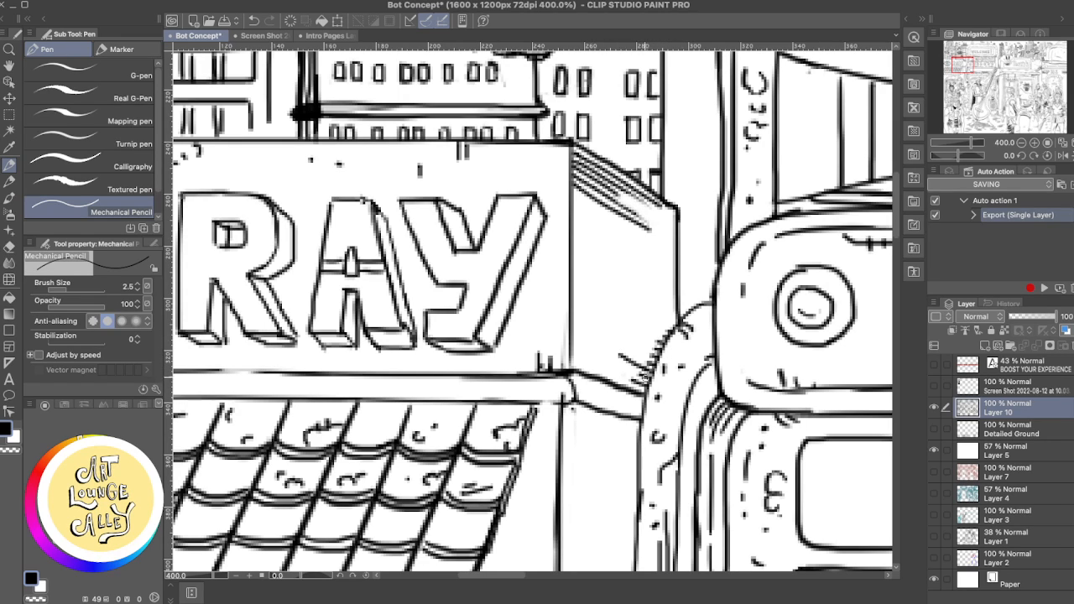
- Rework the hatch lines in the side panel's lower corner beside the pipe, undoing and redrawing individual strokes
{"action": "key", "text": "super+z"}
{"action": "left_click_drag", "start_coordinate": [611, 361], "coordinate": [652, 387]}
{"action": "key", "text": "super+z"}
{"action": "left_click_drag", "start_coordinate": [599, 365], "coordinate": [640, 387]}
{"action": "key", "text": "super+z"}
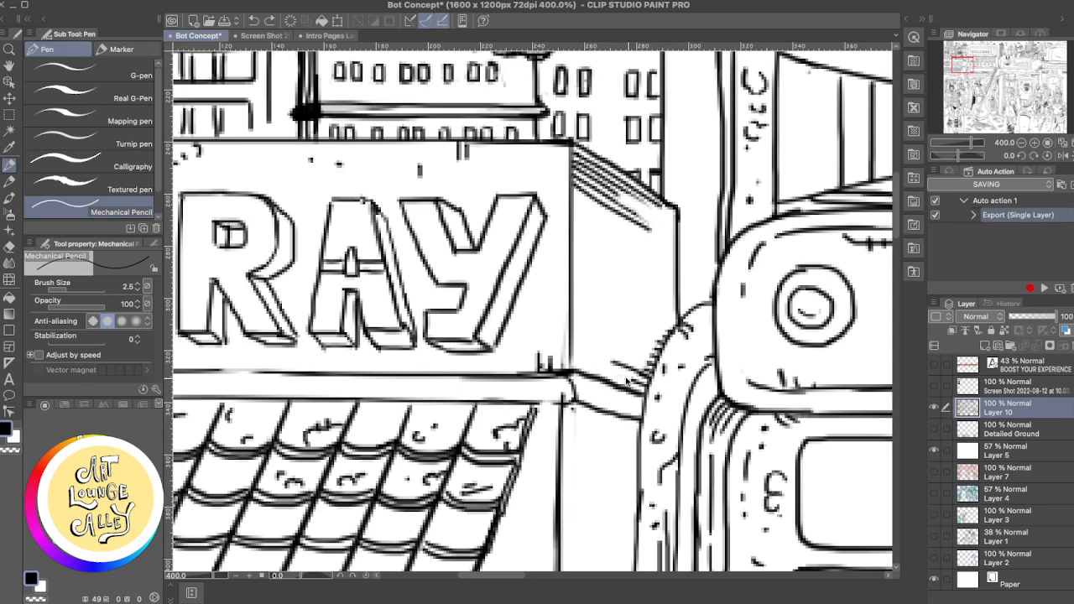
{"action": "left_click_drag", "start_coordinate": [593, 363], "coordinate": [645, 386]}
{"action": "key", "text": "super+z"}
{"action": "mouse_move", "coordinate": [590, 362]}
{"action": "left_mouse_down"}
{"action": "mouse_move", "coordinate": [649, 388]}
{"action": "mouse_move", "coordinate": [653, 374]}
{"action": "mouse_move", "coordinate": [663, 378]}
{"action": "left_mouse_up"}
{"action": "key", "text": "super+z"}
{"action": "mouse_move", "coordinate": [614, 352]}
{"action": "left_mouse_down"}
{"action": "mouse_move", "coordinate": [651, 379]}
{"action": "mouse_move", "coordinate": [624, 362]}
{"action": "mouse_move", "coordinate": [656, 379]}
{"action": "mouse_move", "coordinate": [646, 369]}
{"action": "mouse_move", "coordinate": [659, 365]}
{"action": "left_mouse_up"}
{"action": "key", "text": "super+z"}
{"action": "key", "text": "super+z"}
{"action": "key", "text": "super+z"}
{"action": "key", "text": "super+z"}
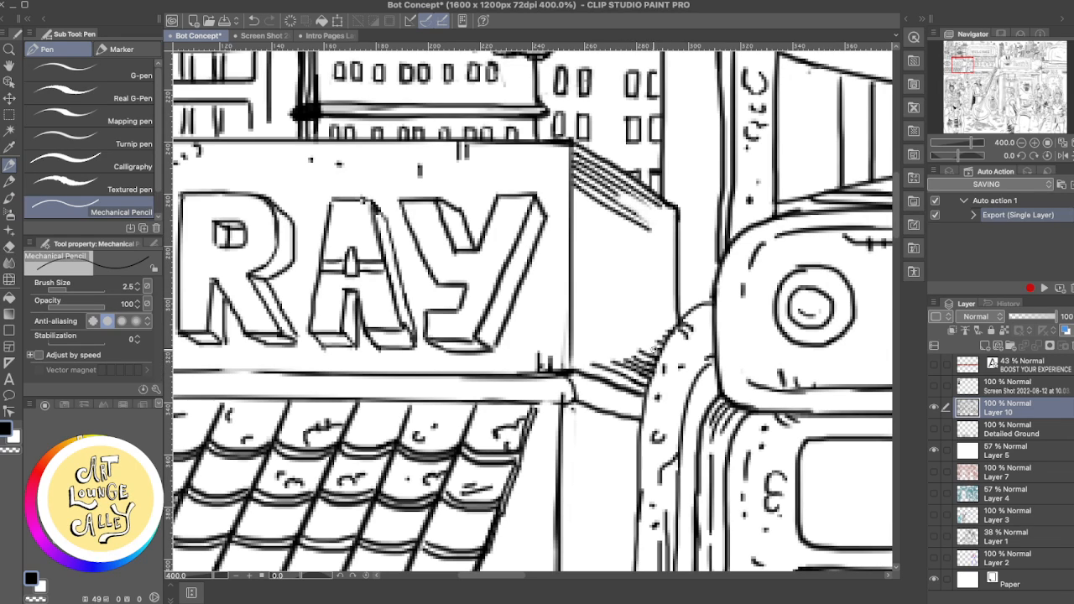
{"action": "left_click_drag", "start_coordinate": [587, 364], "coordinate": [651, 386]}
- Extend the hatching below the side panel's slanted edge and add a small hatch patch mid-panel, undoing several strokes
{"action": "left_click_drag", "start_coordinate": [563, 367], "coordinate": [640, 407]}
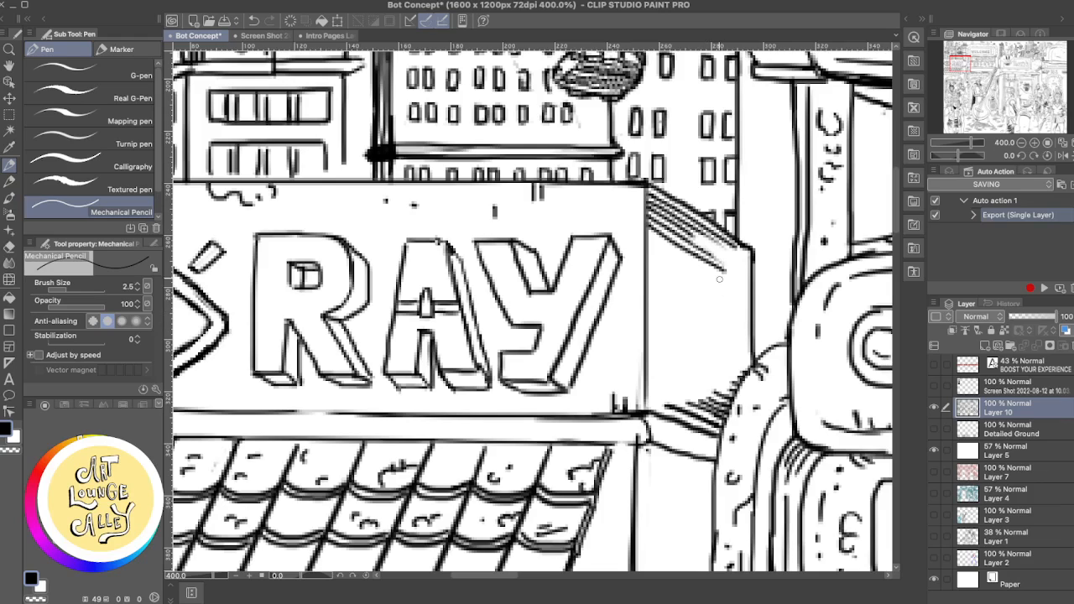
{"action": "left_click_drag", "start_coordinate": [703, 250], "coordinate": [737, 270]}
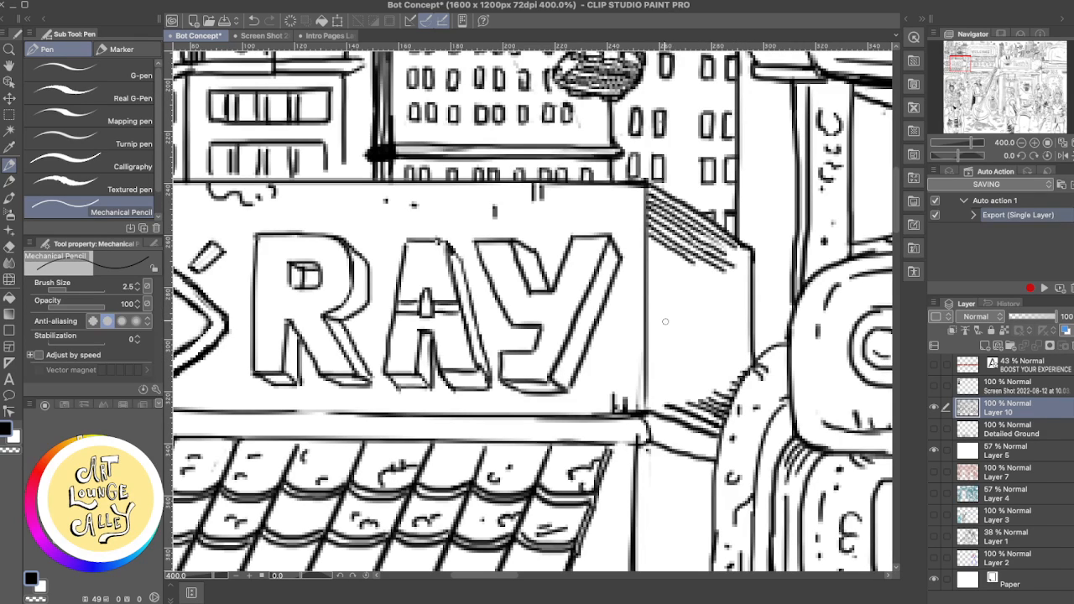
{"action": "mouse_move", "coordinate": [690, 329]}
{"action": "left_mouse_down"}
{"action": "mouse_move", "coordinate": [742, 352]}
{"action": "mouse_move", "coordinate": [715, 331]}
{"action": "mouse_move", "coordinate": [737, 344]}
{"action": "mouse_move", "coordinate": [728, 328]}
{"action": "left_mouse_up"}
{"action": "key", "text": "super+z"}
{"action": "key", "text": "super+z"}
{"action": "key", "text": "super+z"}
{"action": "key", "text": "super+z"}
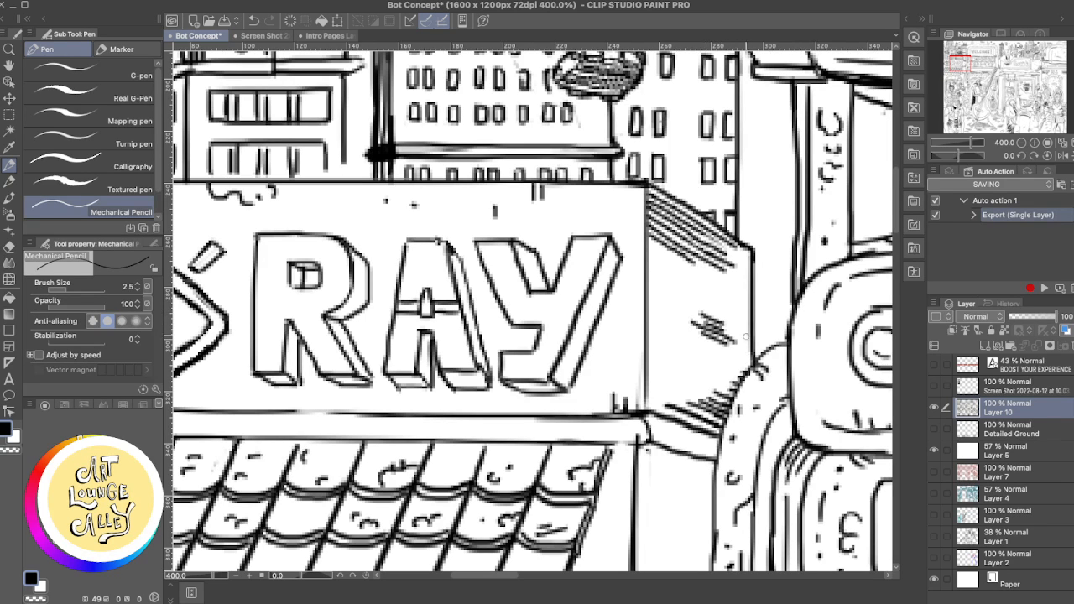
- Refine the letter A of the RAY sign, strengthening its 3D side and central notch with the Mechanical Pencil and Rough eraser
{"action": "left_click_drag", "start_coordinate": [671, 385], "coordinate": [789, 445]}
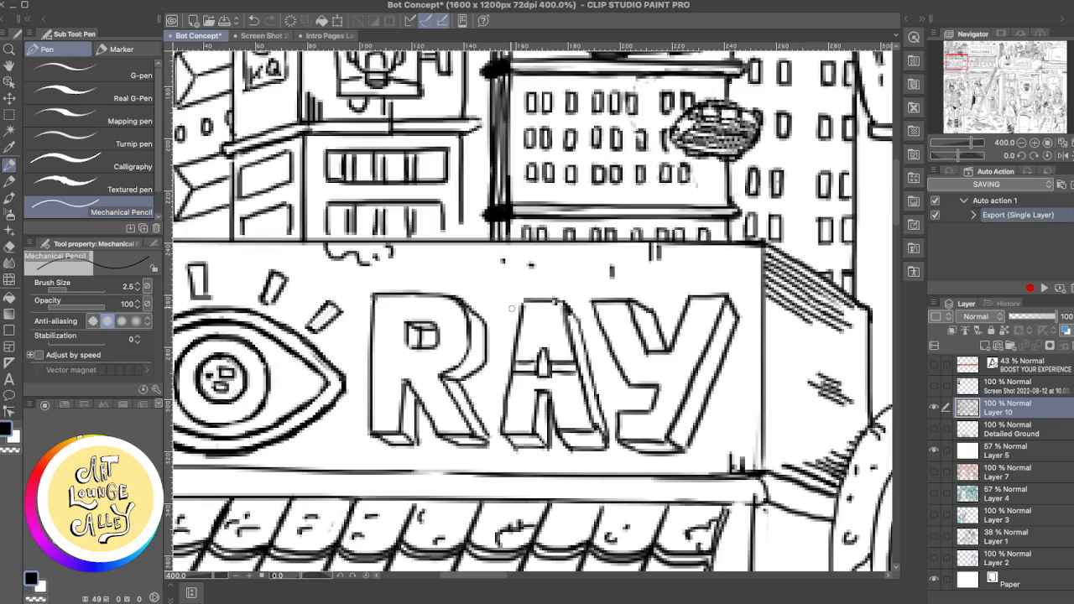
{"action": "mouse_move", "coordinate": [550, 299]}
{"action": "left_mouse_down"}
{"action": "mouse_move", "coordinate": [581, 320]}
{"action": "mouse_move", "coordinate": [592, 361]}
{"action": "left_mouse_up"}
{"action": "scroll", "coordinate": [628, 396], "scroll_direction": "down", "scroll_amount": 2}
{"action": "scroll", "coordinate": [627, 396], "scroll_direction": "left", "scroll_amount": 3}
{"action": "key", "text": "e"}
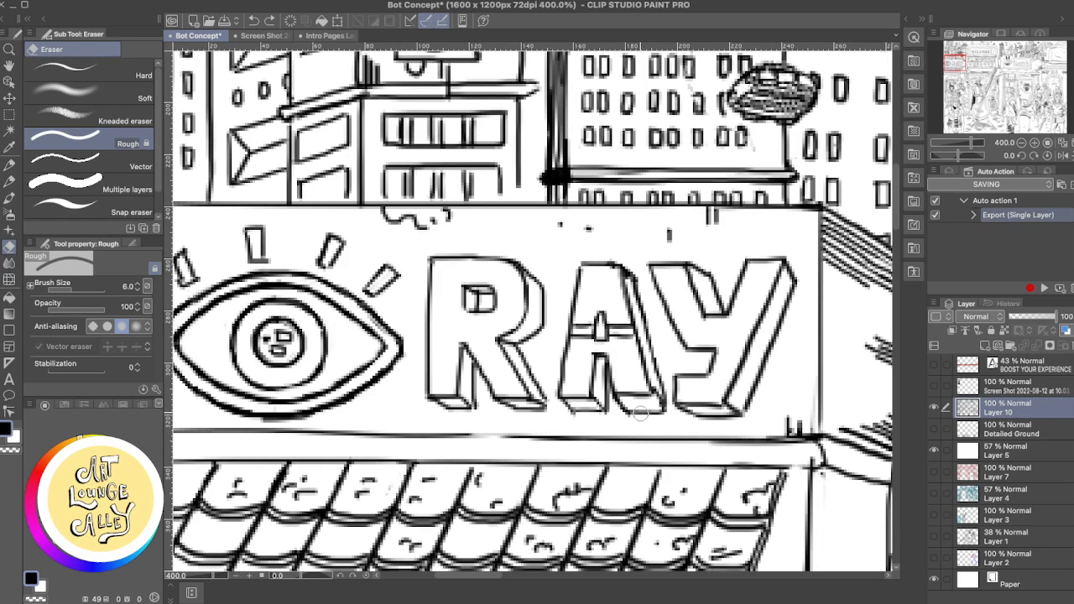
{"action": "key", "text": "p"}
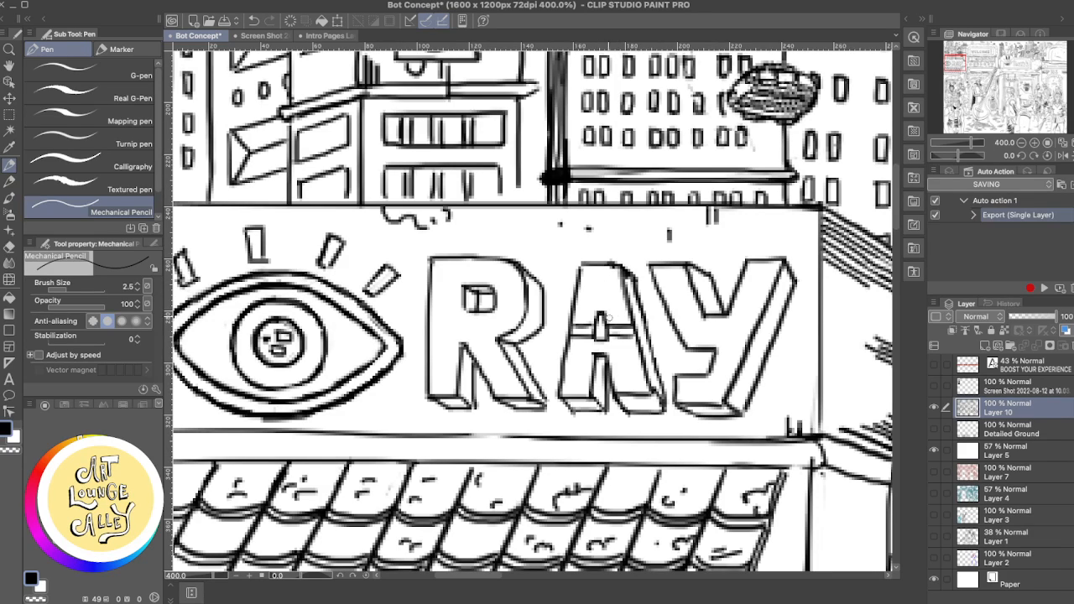
{"action": "left_click_drag", "start_coordinate": [595, 313], "coordinate": [594, 339]}
{"action": "key", "text": "e"}
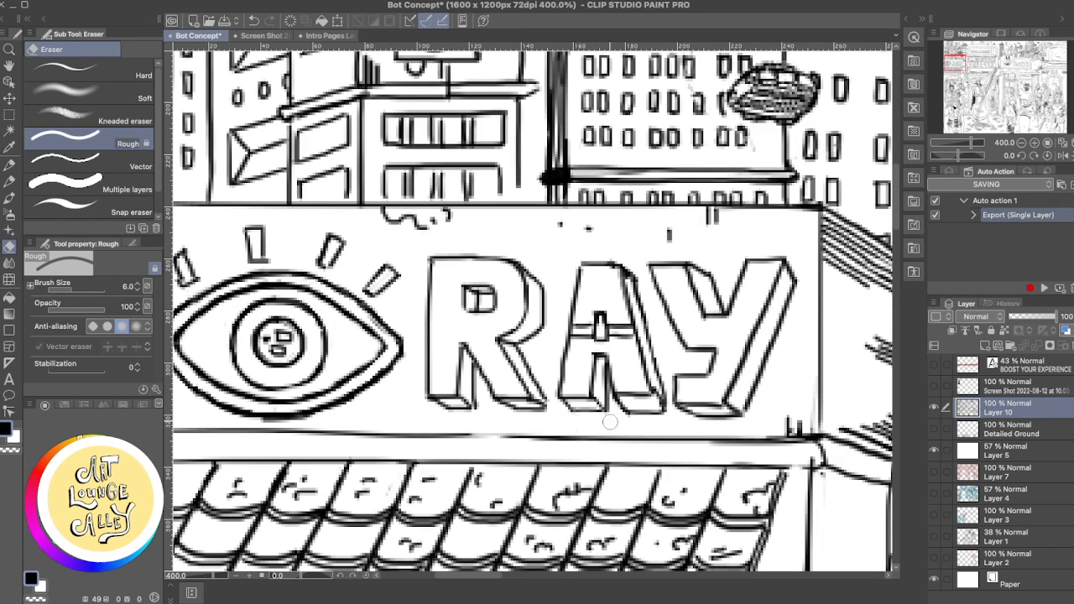
- Add pencil shading lines to the letter R's 3D side where the bowl meets the leg, undoing one stroke
{"action": "left_click_drag", "start_coordinate": [671, 287], "coordinate": [726, 361]}
{"action": "key", "text": "p"}
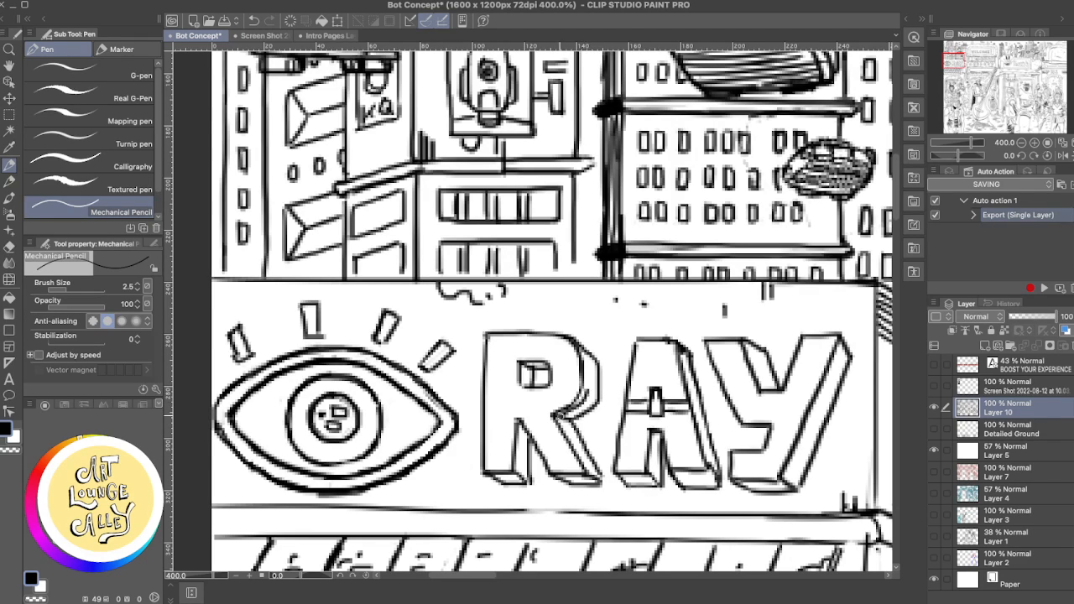
{"action": "left_click_drag", "start_coordinate": [585, 390], "coordinate": [565, 420]}
{"action": "key", "text": "super+z"}
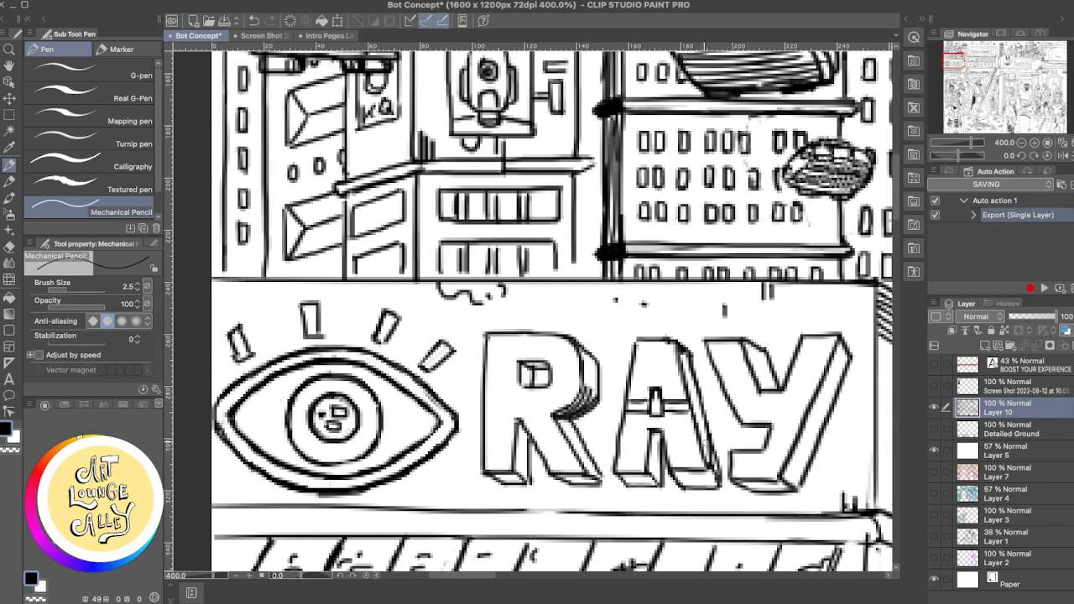
- Hatch the 3D side of the letter A's right leg with the Mechanical Pencil, undoing unwanted strokes
{"action": "key", "text": "super+z"}
{"action": "left_click_drag", "start_coordinate": [696, 415], "coordinate": [719, 473]}
{"action": "key", "text": "super+z"}
{"action": "key", "text": "super+z"}
{"action": "key", "text": "super+z"}
{"action": "key", "text": "super+z"}
{"action": "key", "text": "super+z"}
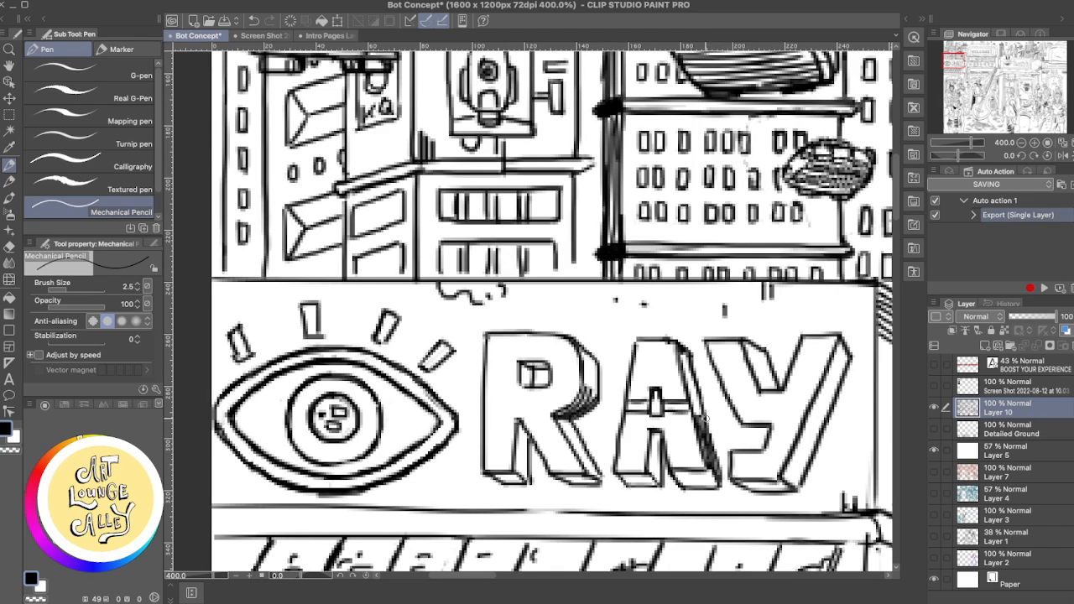
- Add vertical hatching to the inner side between the letter A's legs below the crossbar, undoing and redrawing strokes
{"action": "mouse_move", "coordinate": [692, 395]}
{"action": "left_mouse_down"}
{"action": "mouse_move", "coordinate": [708, 448]}
{"action": "mouse_move", "coordinate": [671, 467]}
{"action": "mouse_move", "coordinate": [660, 451]}
{"action": "mouse_move", "coordinate": [653, 480]}
{"action": "left_mouse_up"}
{"action": "key", "text": "super+z"}
{"action": "left_click_drag", "start_coordinate": [651, 438], "coordinate": [657, 485]}
{"action": "key", "text": "super+z"}
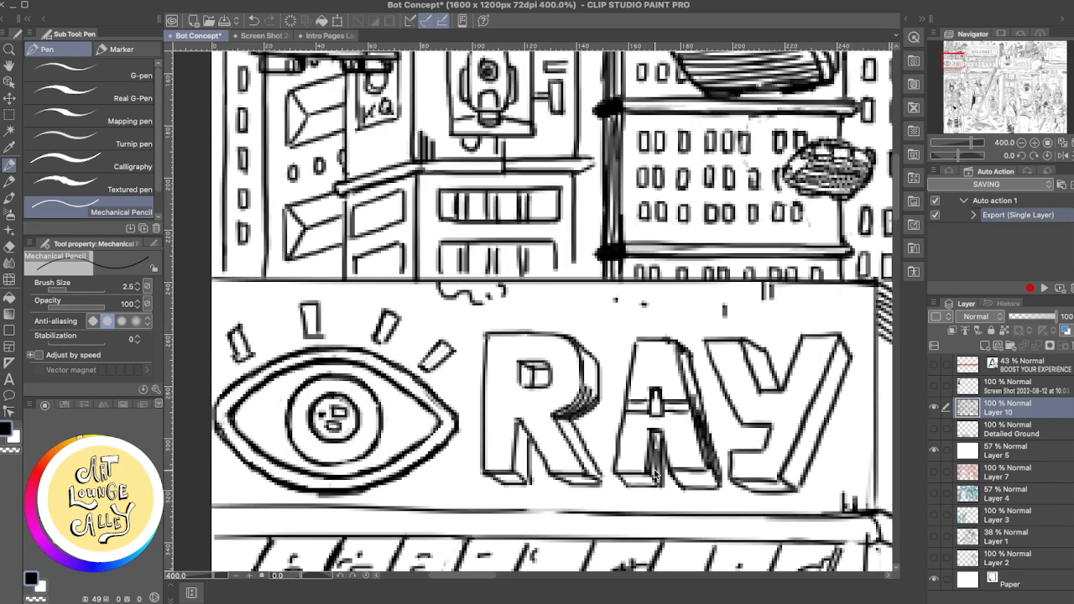
{"action": "key", "text": "super+z"}
{"action": "left_click_drag", "start_coordinate": [656, 438], "coordinate": [657, 482]}
{"action": "key", "text": "super+z"}
- Draw shading lines along the 3D side of the letter Y's left arm, undoing and redrawing strokes
{"action": "left_click_drag", "start_coordinate": [744, 339], "coordinate": [766, 396]}
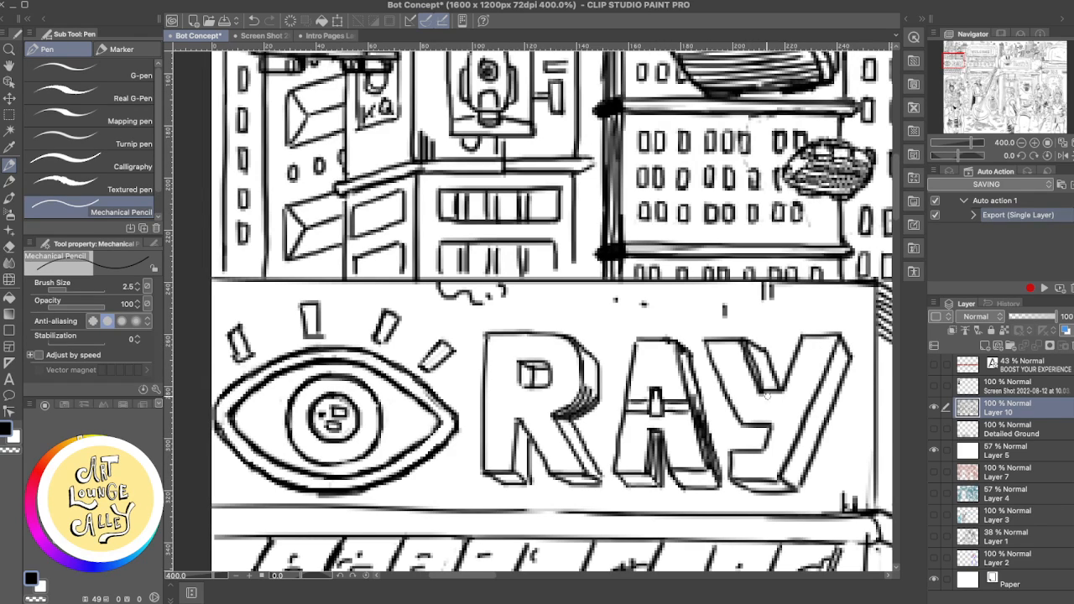
{"action": "key", "text": "super+z"}
{"action": "left_click_drag", "start_coordinate": [746, 341], "coordinate": [766, 393]}
{"action": "key", "text": "super+z"}
- Hatch the upper part of the letter Y's right 3D side with long slanted strokes, undoing several attempts
{"action": "left_click_drag", "start_coordinate": [841, 343], "coordinate": [827, 386]}
{"action": "key", "text": "super+z"}
{"action": "mouse_move", "coordinate": [842, 344]}
{"action": "left_mouse_down"}
{"action": "mouse_move", "coordinate": [820, 407]}
{"action": "mouse_move", "coordinate": [839, 347]}
{"action": "mouse_move", "coordinate": [816, 403]}
{"action": "left_mouse_up"}
{"action": "key", "text": "super+z"}
{"action": "key", "text": "super+z"}
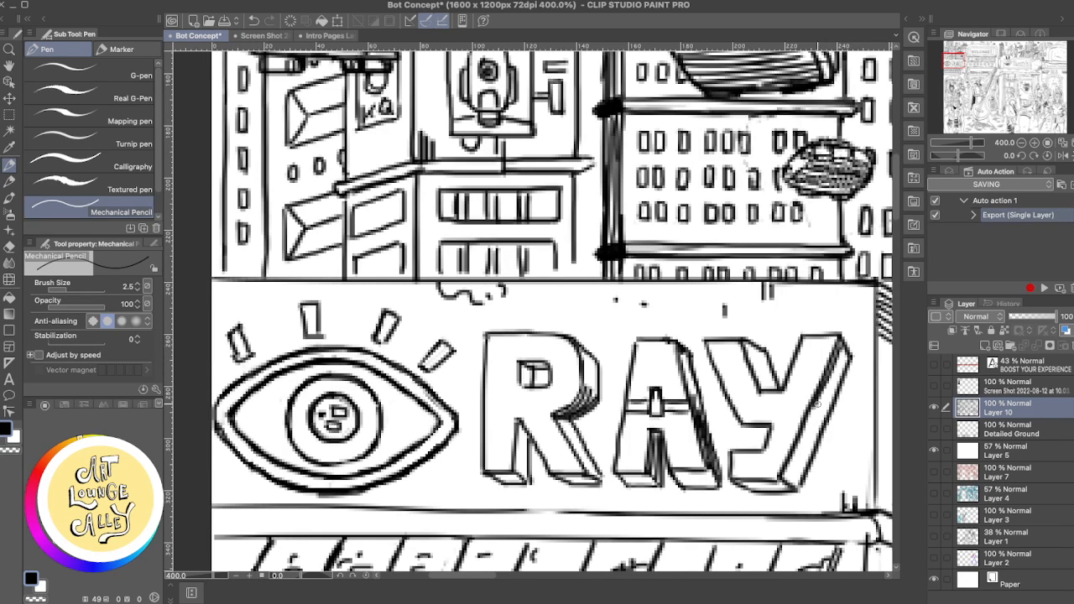
{"action": "key", "text": "super+z"}
{"action": "left_click_drag", "start_coordinate": [844, 342], "coordinate": [815, 406]}
{"action": "key", "text": "super+z"}
{"action": "mouse_move", "coordinate": [843, 341]}
{"action": "left_mouse_down"}
{"action": "mouse_move", "coordinate": [814, 408]}
{"action": "mouse_move", "coordinate": [839, 352]}
{"action": "mouse_move", "coordinate": [818, 408]}
{"action": "mouse_move", "coordinate": [835, 374]}
{"action": "mouse_move", "coordinate": [823, 407]}
{"action": "mouse_move", "coordinate": [830, 399]}
{"action": "left_mouse_up"}
{"action": "key", "text": "super+z"}
{"action": "key", "text": "super+z"}
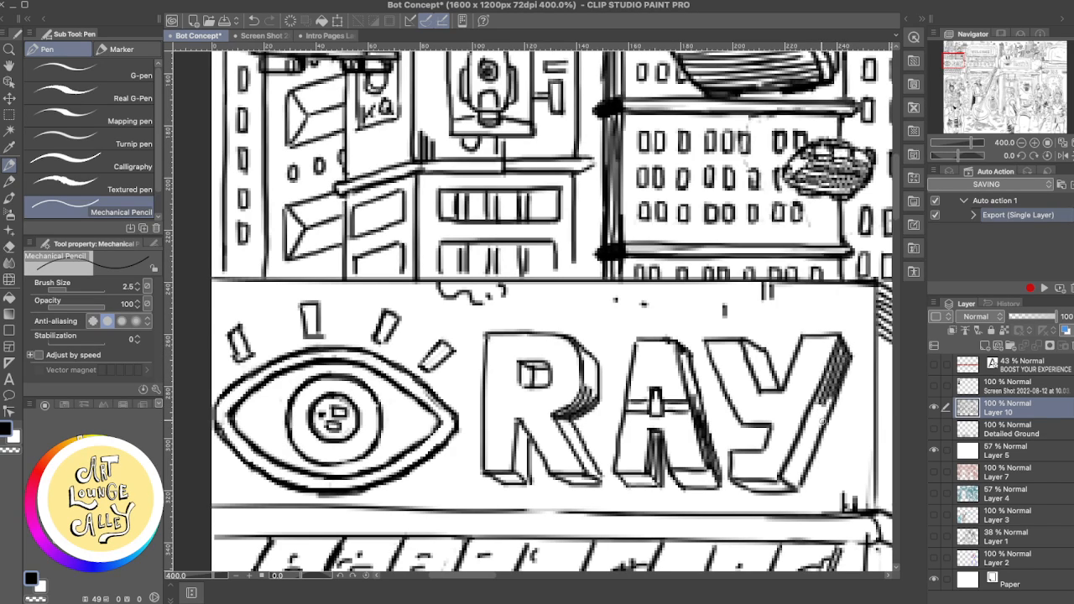
- Add slanted hatch lines to the lower part of the letter Y's 3D side near its foot
{"action": "mouse_move", "coordinate": [782, 484]}
{"action": "left_mouse_down"}
{"action": "mouse_move", "coordinate": [804, 439]}
{"action": "mouse_move", "coordinate": [780, 492]}
{"action": "left_mouse_up"}
{"action": "left_click_drag", "start_coordinate": [811, 432], "coordinate": [789, 487]}
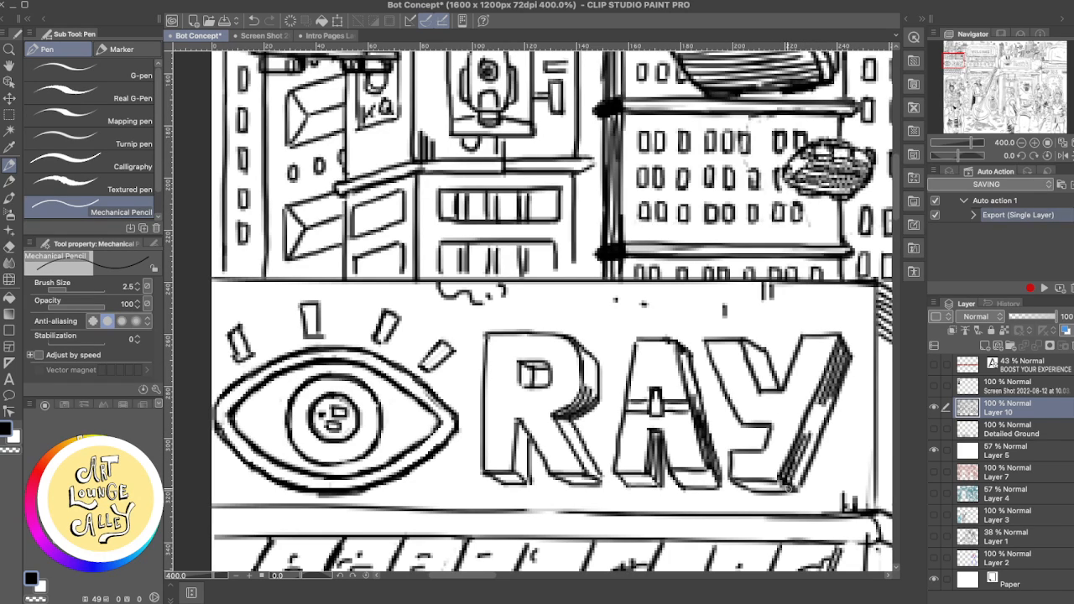
{"action": "left_click_drag", "start_coordinate": [813, 439], "coordinate": [792, 490]}
- Fill the side face in the letter Y's central notch with short hatch strokes, undoing the unsatisfactory ones
{"action": "left_click_drag", "start_coordinate": [757, 365], "coordinate": [770, 397]}
{"action": "key", "text": "super+z"}
{"action": "key", "text": "super+z"}
{"action": "key", "text": "super+z"}
{"action": "key", "text": "super+z"}
{"action": "key", "text": "super+z"}
{"action": "key", "text": "super+z"}
{"action": "left_click_drag", "start_coordinate": [757, 360], "coordinate": [775, 393]}
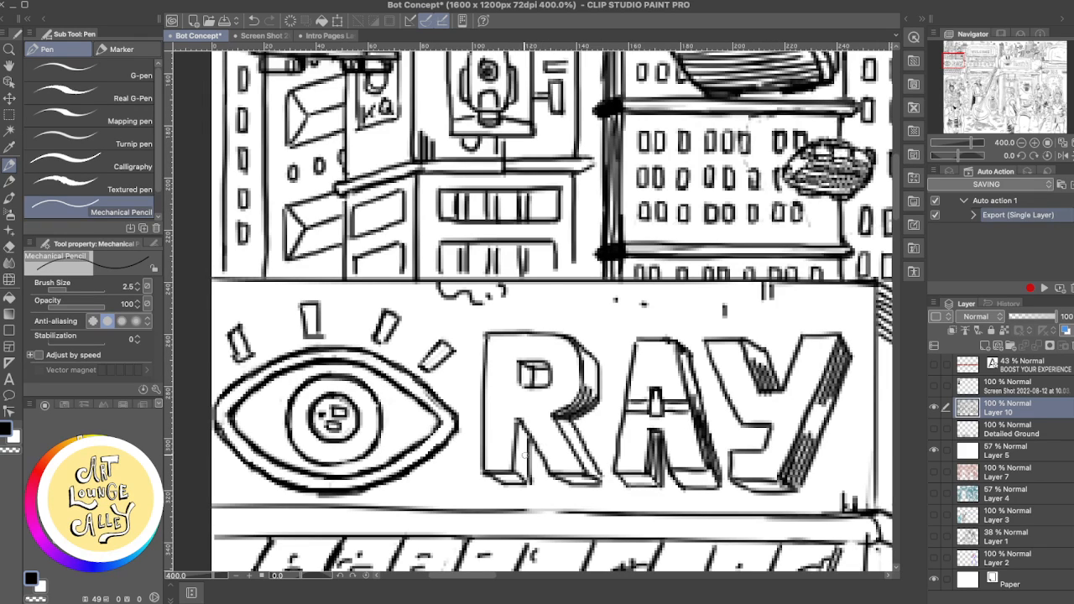
- Hatch the narrow 3D side of the letter R's left leg with vertical strokes, undoing several of them
{"action": "left_click_drag", "start_coordinate": [520, 431], "coordinate": [521, 473]}
{"action": "key", "text": "super+z"}
{"action": "left_click_drag", "start_coordinate": [518, 427], "coordinate": [520, 482]}
{"action": "key", "text": "super+z"}
{"action": "left_click_drag", "start_coordinate": [520, 428], "coordinate": [527, 479]}
{"action": "key", "text": "super+z"}
{"action": "key", "text": "super+z"}
- Shade the 3D side of the letter R's diagonal leg with parallel slanted strokes, undoing and redrawing them
{"action": "mouse_move", "coordinate": [519, 428]}
{"action": "left_mouse_down"}
{"action": "mouse_move", "coordinate": [521, 477]}
{"action": "mouse_move", "coordinate": [526, 464]}
{"action": "mouse_move", "coordinate": [570, 450]}
{"action": "mouse_move", "coordinate": [601, 453]}
{"action": "mouse_move", "coordinate": [596, 484]}
{"action": "left_mouse_up"}
{"action": "left_click_drag", "start_coordinate": [571, 438], "coordinate": [590, 475]}
{"action": "key", "text": "super+z"}
{"action": "left_click_drag", "start_coordinate": [572, 437], "coordinate": [599, 481]}
{"action": "key", "text": "super+z"}
{"action": "key", "text": "super+z"}
{"action": "left_click_drag", "start_coordinate": [570, 434], "coordinate": [596, 481]}
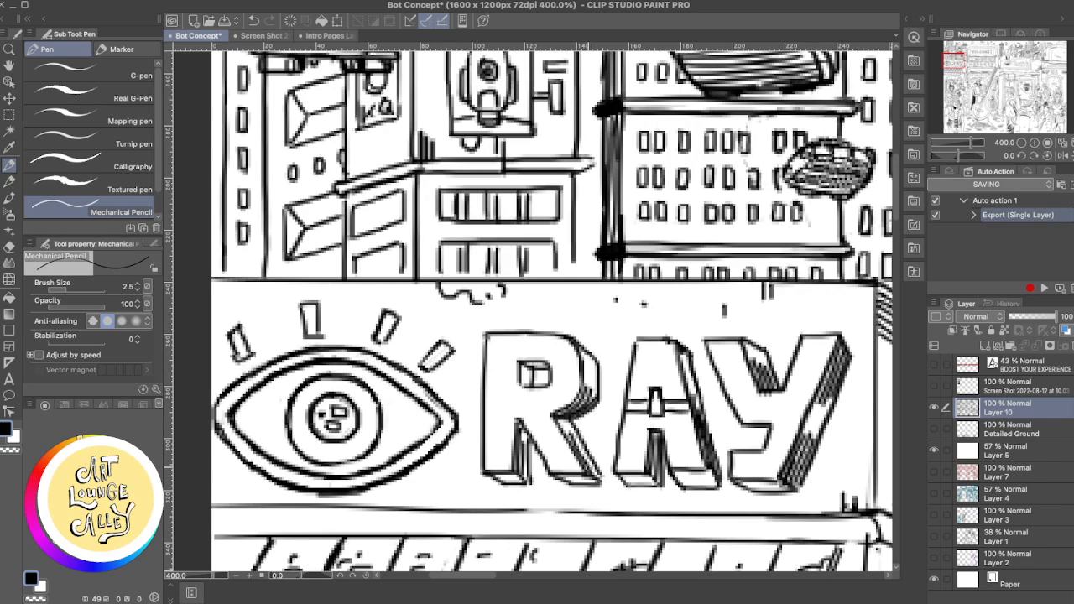
{"action": "key", "text": "super+z"}
{"action": "left_click_drag", "start_coordinate": [569, 435], "coordinate": [595, 482]}
{"action": "key", "text": "super+z"}
{"action": "left_click_drag", "start_coordinate": [571, 434], "coordinate": [596, 481]}
{"action": "key", "text": "super+z"}
{"action": "left_click_drag", "start_coordinate": [570, 434], "coordinate": [595, 482]}
{"action": "key", "text": "super+z"}
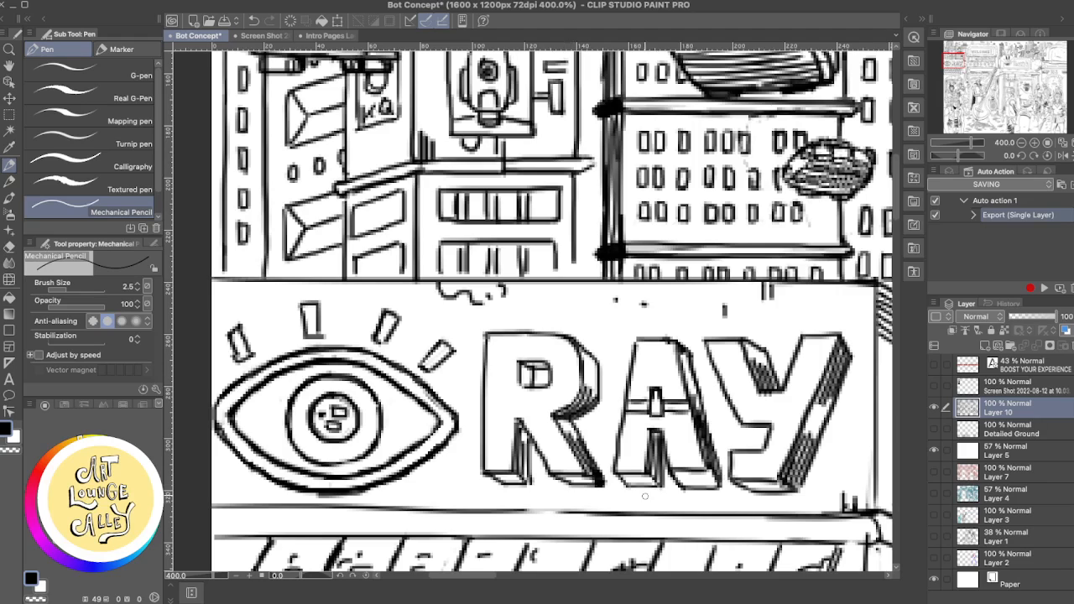
{"action": "key", "text": "super+z"}
- Rework the shading strokes along the underside of the letter R's diagonal leg, undoing the first attempts
{"action": "left_click_drag", "start_coordinate": [603, 482], "coordinate": [564, 483]}
{"action": "key", "text": "super+z"}
{"action": "key", "text": "super+z"}
{"action": "key", "text": "super+z"}
{"action": "left_click_drag", "start_coordinate": [590, 477], "coordinate": [568, 482]}
- Examine the whole street illustration, from the RAY sign and skyline to the bass player and foreground figures
{"action": "scroll", "coordinate": [739, 430], "scroll_direction": "down", "scroll_amount": 4}
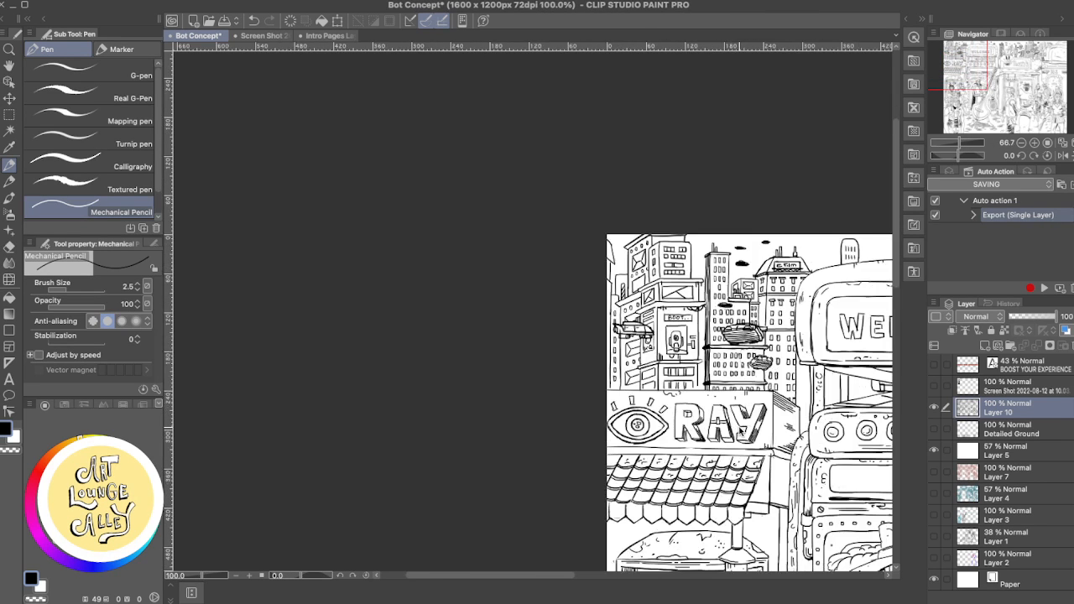
{"action": "scroll", "coordinate": [741, 430], "scroll_direction": "up", "scroll_amount": 1}
{"action": "scroll", "coordinate": [738, 427], "scroll_direction": "right", "scroll_amount": 5}
{"action": "scroll", "coordinate": [738, 427], "scroll_direction": "down", "scroll_amount": 1}
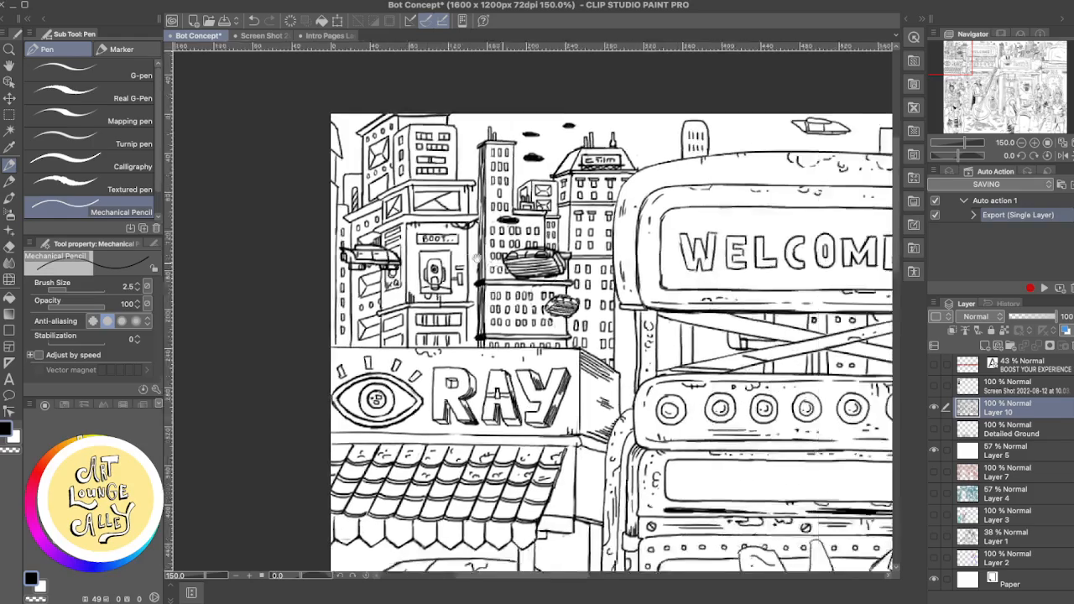
{"action": "scroll", "coordinate": [629, 299], "scroll_direction": "down", "scroll_amount": 2}
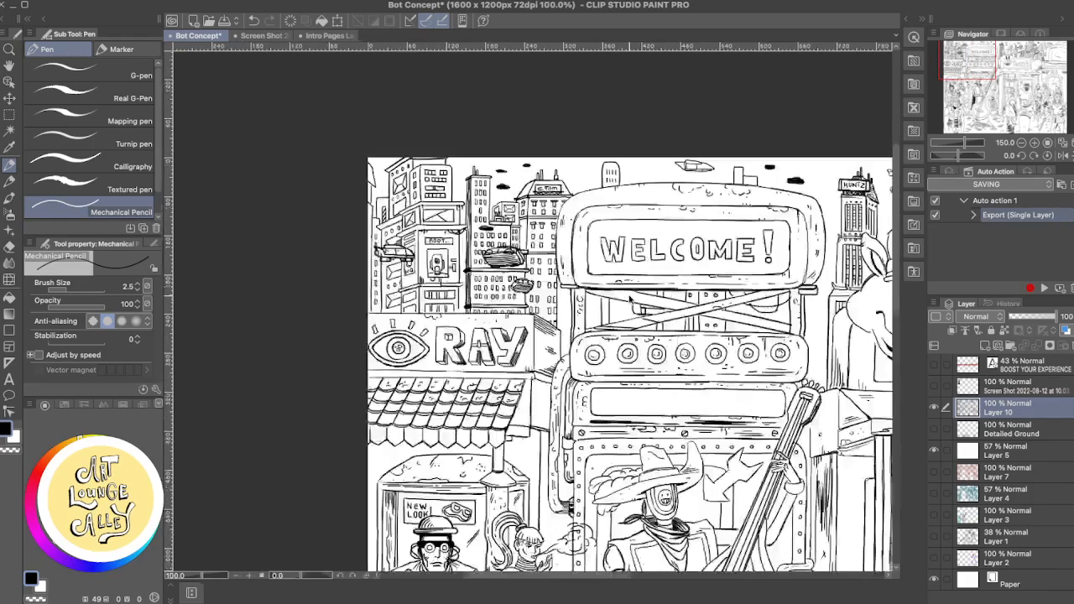
{"action": "scroll", "coordinate": [531, 309], "scroll_direction": "right", "scroll_amount": 5}
{"action": "scroll", "coordinate": [531, 309], "scroll_direction": "down", "scroll_amount": 3}
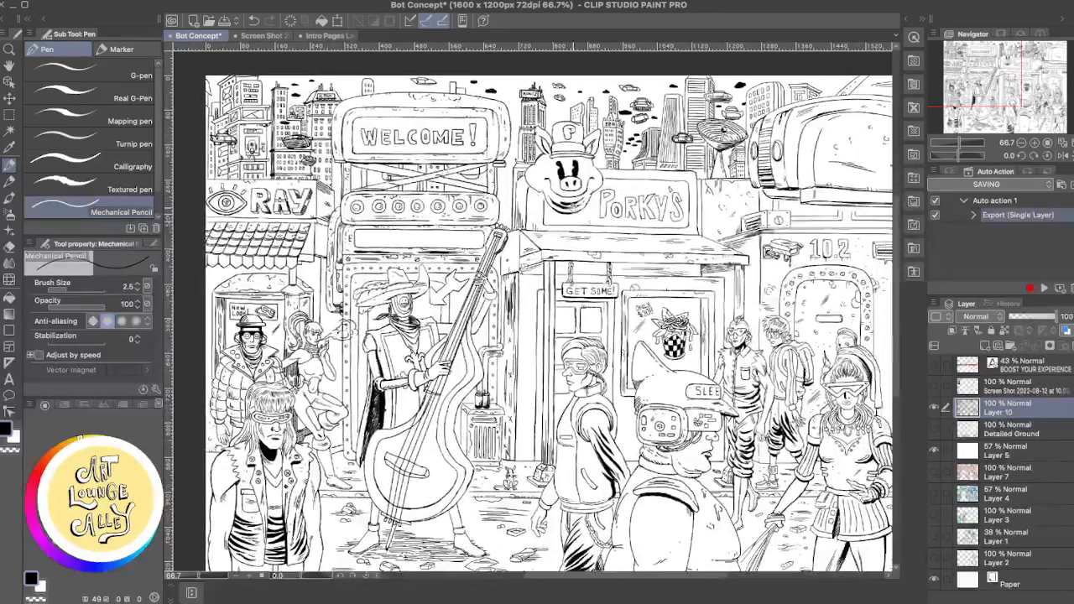
{"action": "scroll", "coordinate": [682, 290], "scroll_direction": "left", "scroll_amount": 3}
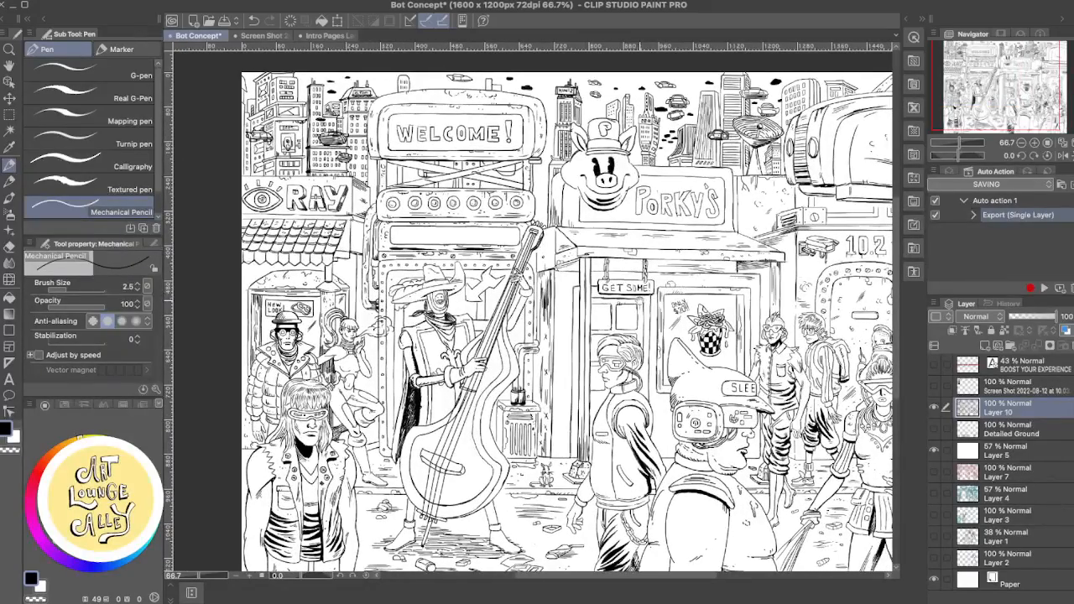
{"action": "scroll", "coordinate": [597, 308], "scroll_direction": "left", "scroll_amount": 1}
{"action": "scroll", "coordinate": [639, 297], "scroll_direction": "left", "scroll_amount": 1}
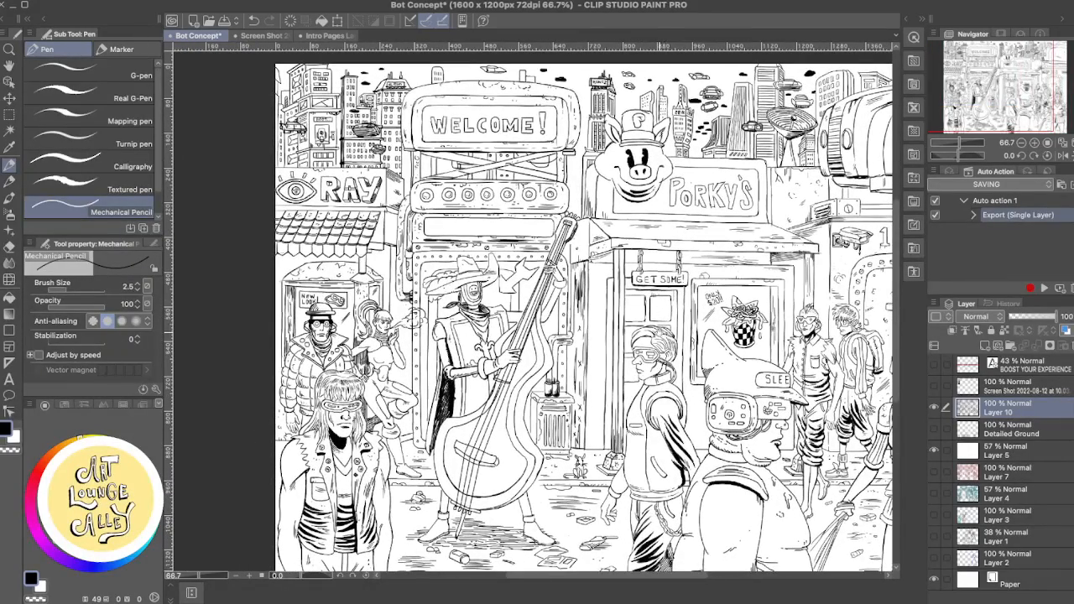
{"action": "scroll", "coordinate": [583, 309], "scroll_direction": "left", "scroll_amount": 3}
{"action": "scroll", "coordinate": [583, 309], "scroll_direction": "down", "scroll_amount": 1}
{"action": "scroll", "coordinate": [583, 309], "scroll_direction": "left", "scroll_amount": 1}
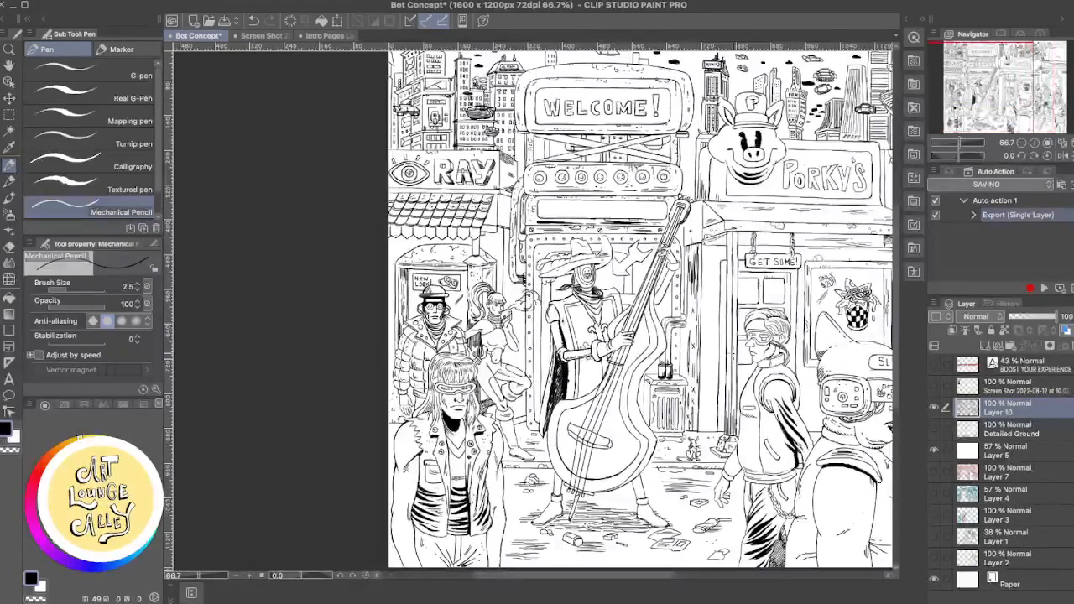
{"action": "scroll", "coordinate": [735, 355], "scroll_direction": "up", "scroll_amount": 5}
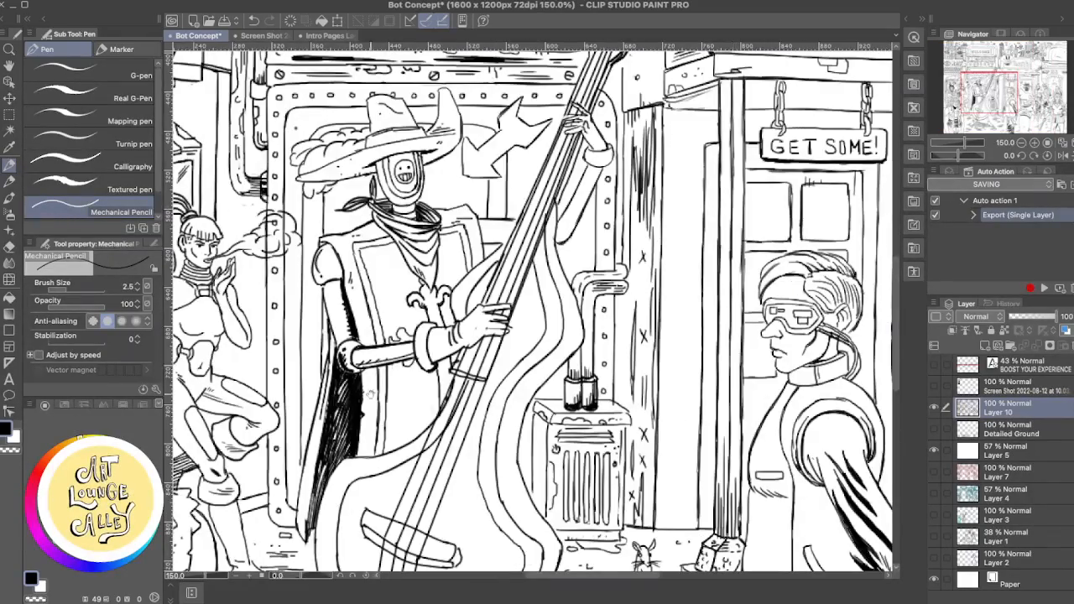
- Draw the short curb line between the long-haired figure's arm and the canvas edge
{"action": "left_click_drag", "start_coordinate": [371, 394], "coordinate": [895, 191]}
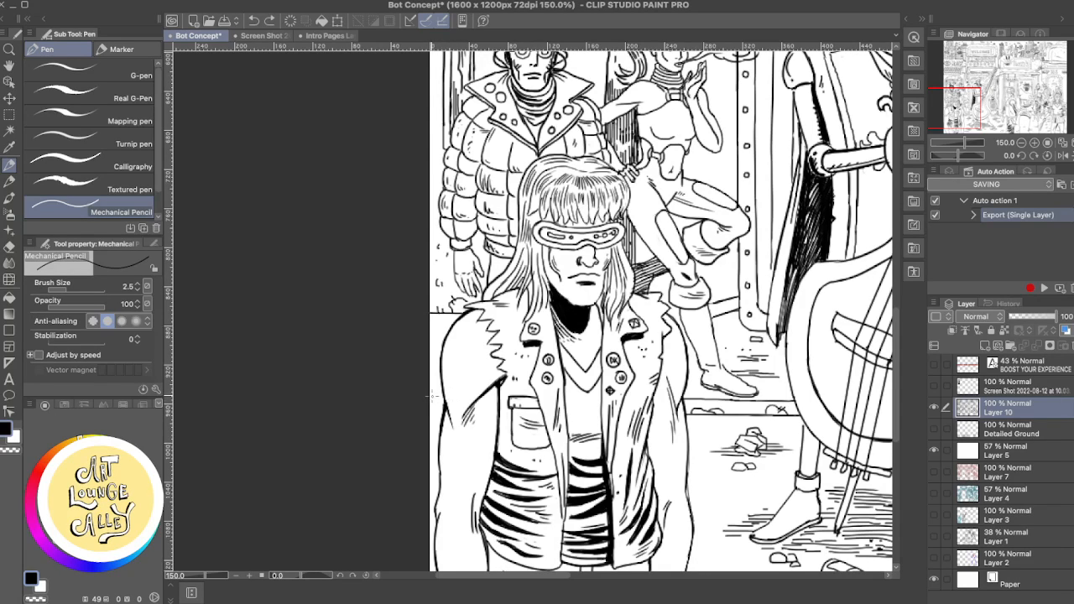
{"action": "left_click_drag", "start_coordinate": [442, 395], "coordinate": [443, 395]}
{"action": "left_click_drag", "start_coordinate": [437, 404], "coordinate": [433, 406]}
{"action": "mouse_move", "coordinate": [790, 376]}
{"action": "left_mouse_down"}
{"action": "mouse_move", "coordinate": [704, 402]}
{"action": "mouse_move", "coordinate": [667, 396]}
{"action": "left_mouse_up"}
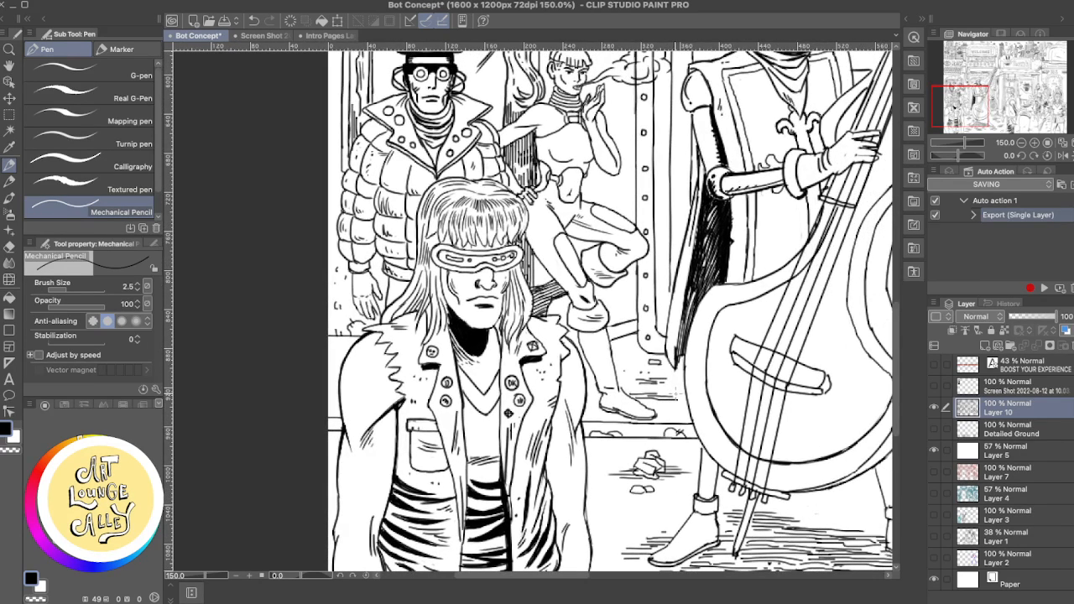
{"action": "left_click_drag", "start_coordinate": [619, 366], "coordinate": [663, 190]}
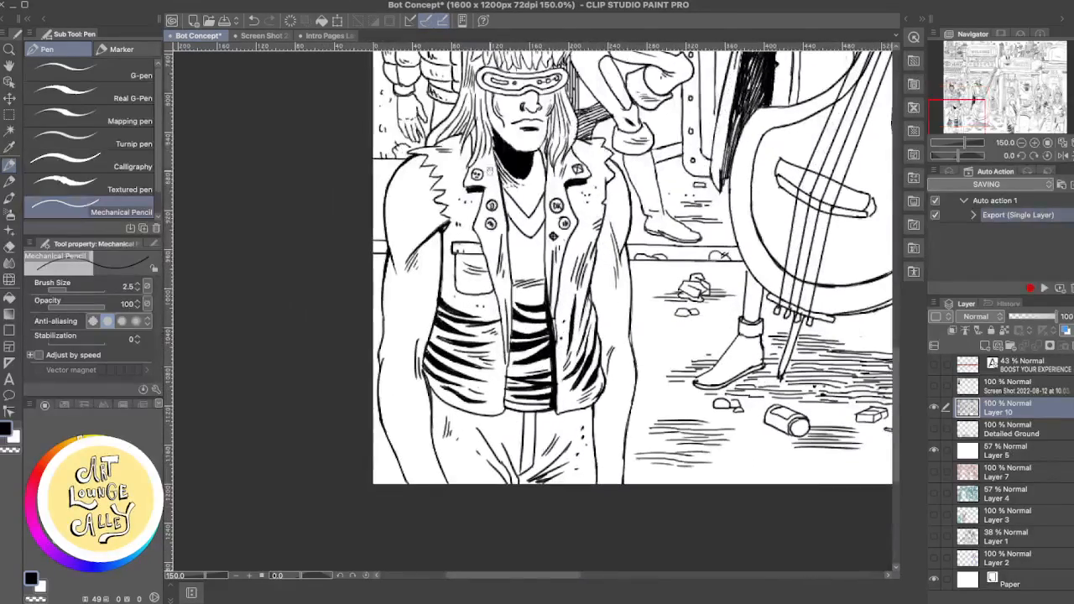
{"action": "left_click_drag", "start_coordinate": [579, 239], "coordinate": [578, 326]}
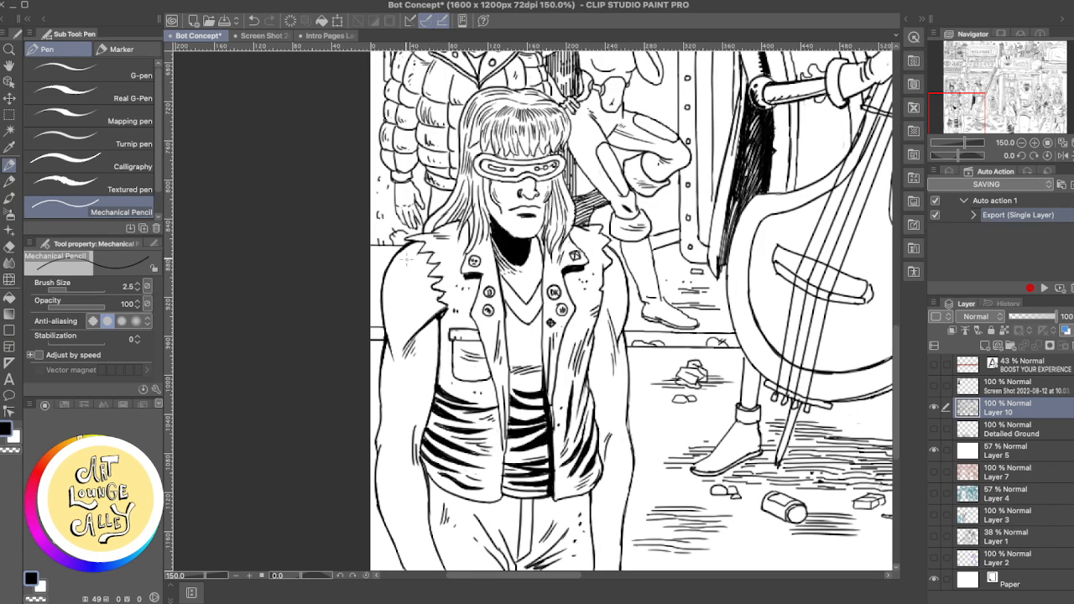
- Touch up the long-haired figure's vest edge and arm outlines with the Rough eraser and Mechanical Pencil
{"action": "key", "text": "e"}
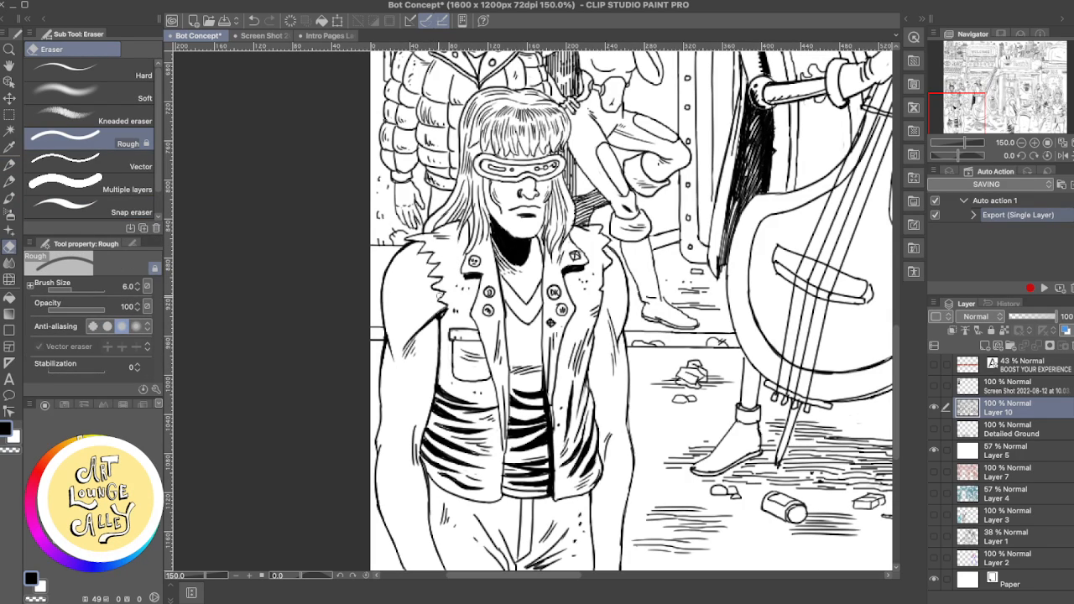
{"action": "key", "text": "p"}
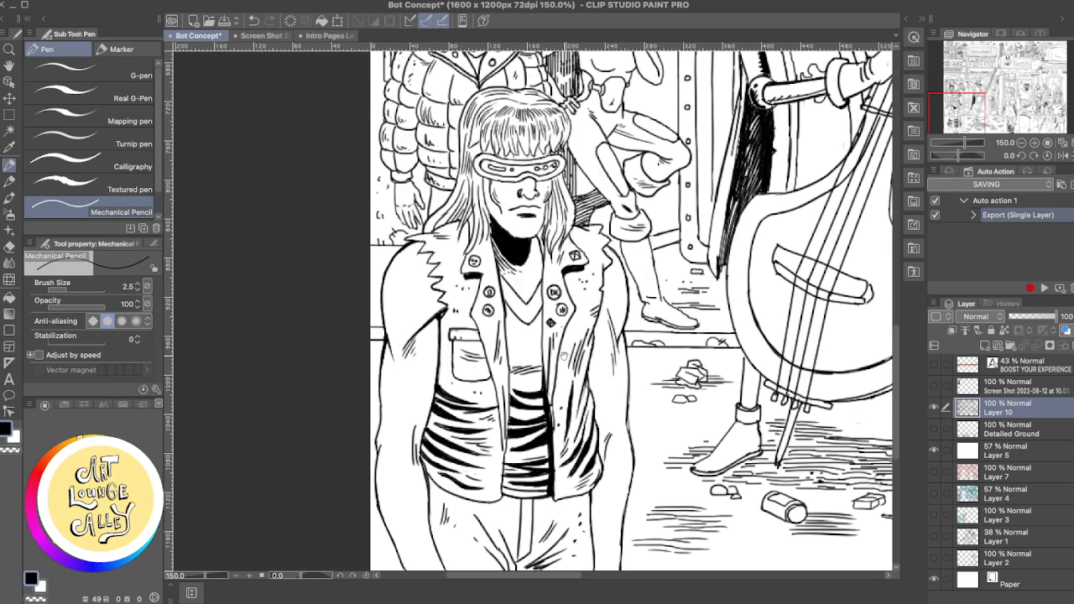
{"action": "left_click_drag", "start_coordinate": [434, 295], "coordinate": [486, 244]}
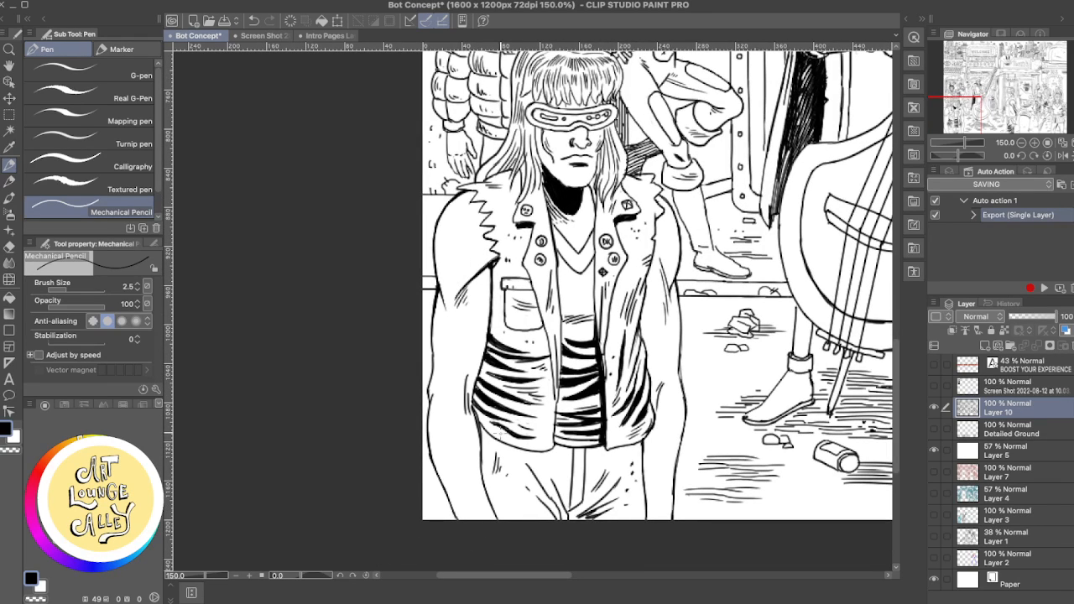
{"action": "key", "text": "e"}
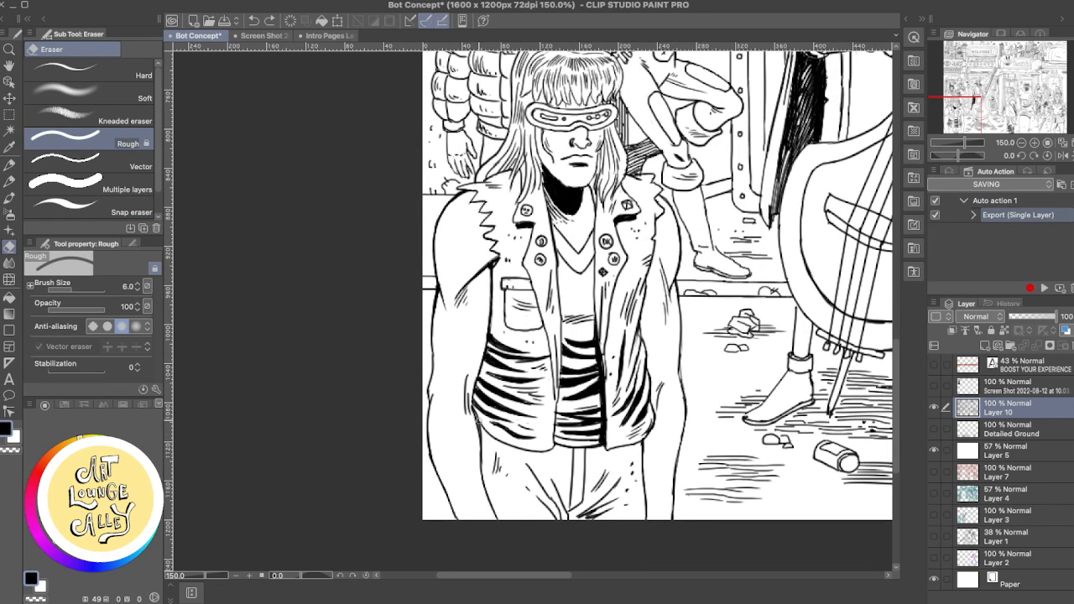
{"action": "key", "text": "p"}
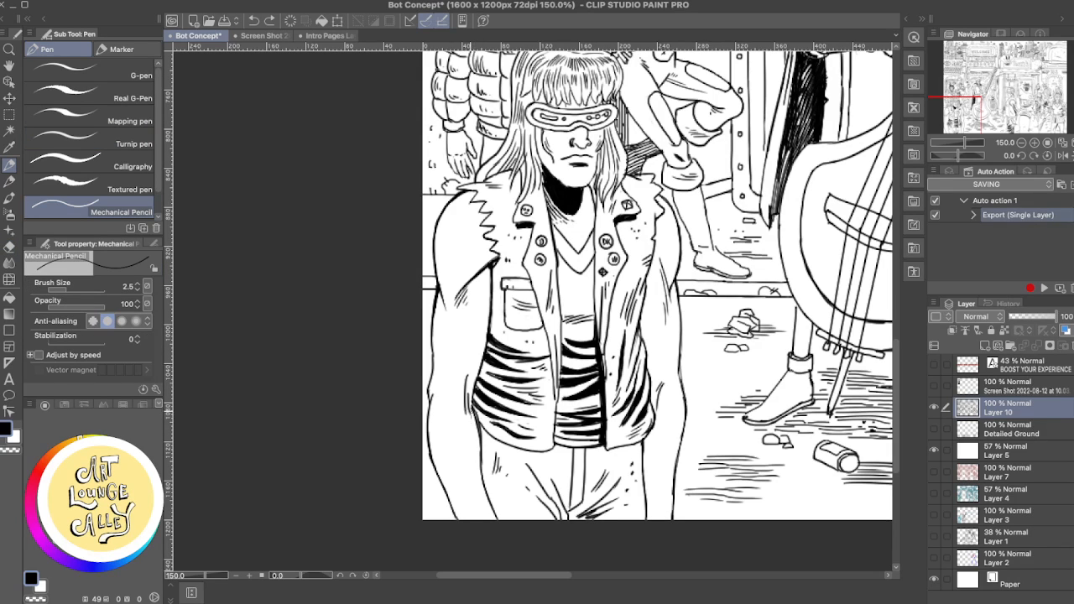
{"action": "mouse_move", "coordinate": [475, 405]}
{"action": "left_mouse_down"}
{"action": "mouse_move", "coordinate": [476, 434]}
{"action": "mouse_move", "coordinate": [470, 408]}
{"action": "left_mouse_up"}
{"action": "key", "text": "e"}
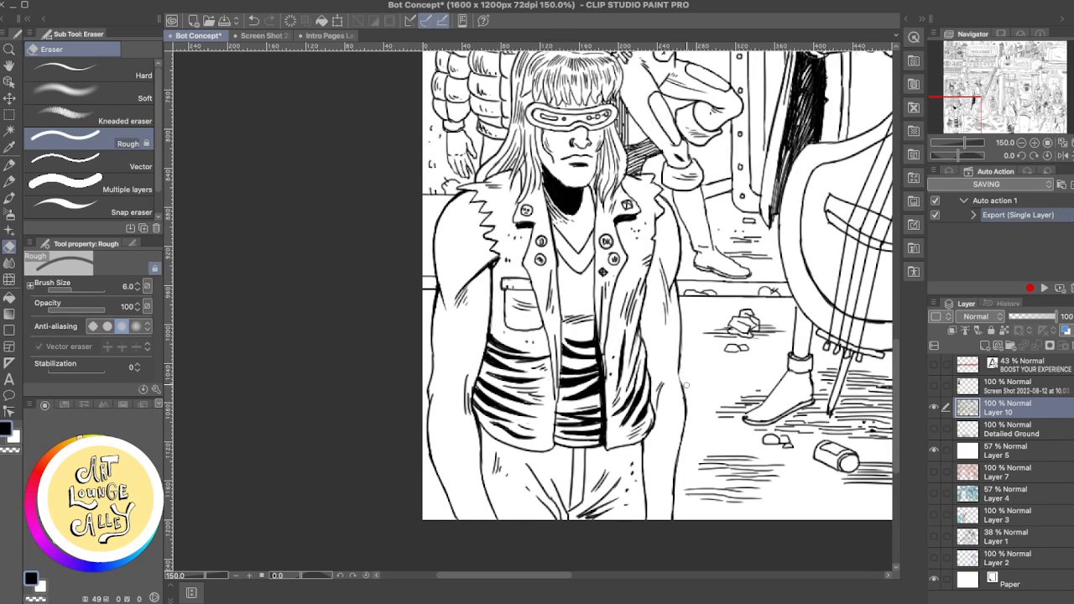
{"action": "key", "text": "p"}
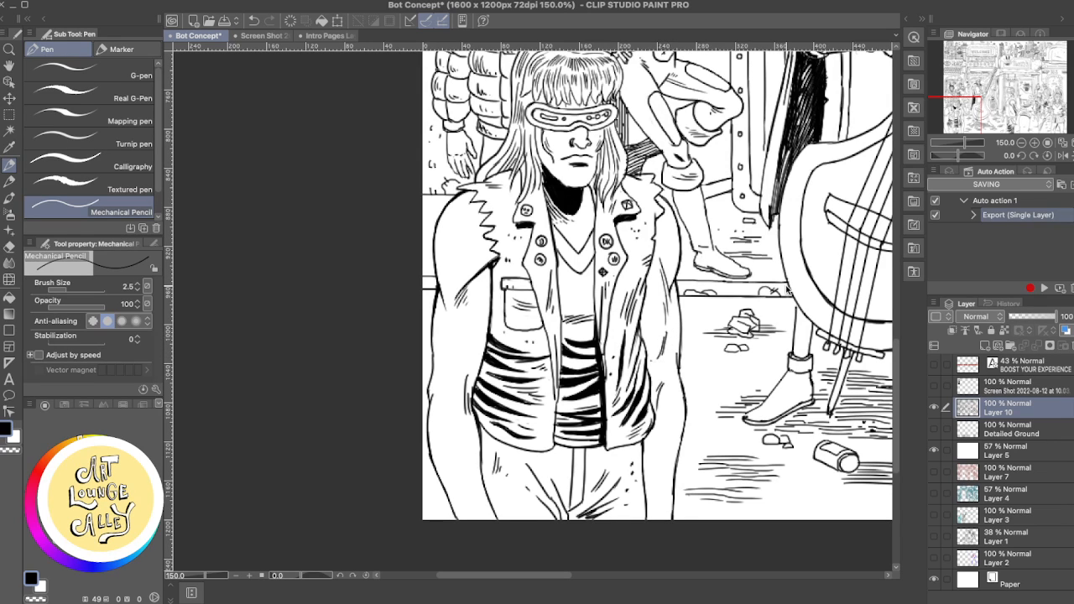
- Rework the vertical wall corner line between Porky's and the 10.2 building with the Rough eraser and Mechanical Pencil
{"action": "scroll", "coordinate": [787, 289], "scroll_direction": "down", "scroll_amount": 2}
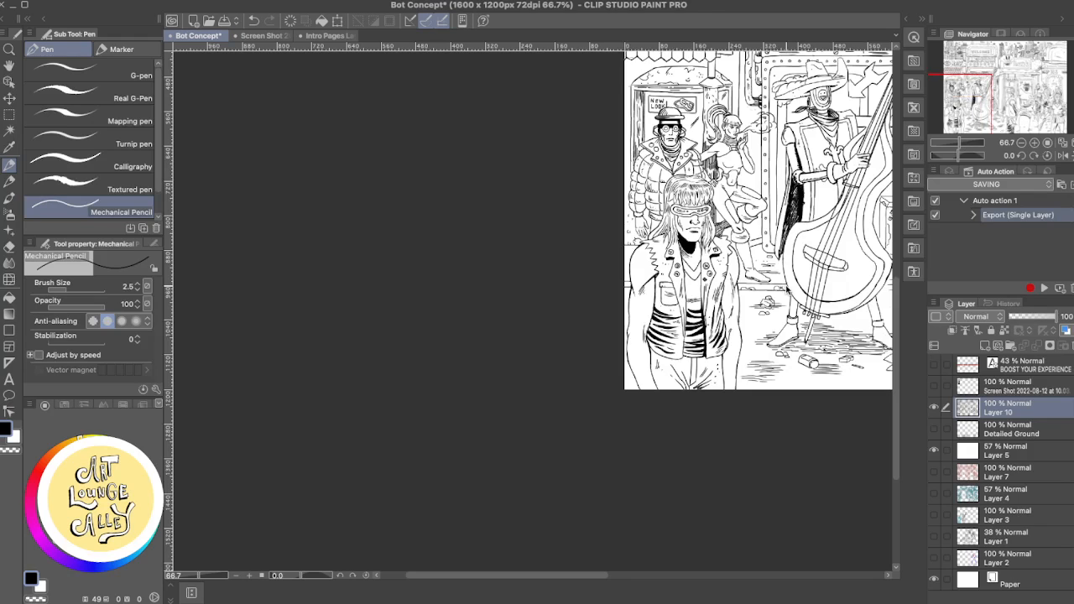
{"action": "scroll", "coordinate": [787, 288], "scroll_direction": "down", "scroll_amount": 1}
{"action": "scroll", "coordinate": [787, 288], "scroll_direction": "up", "scroll_amount": 1}
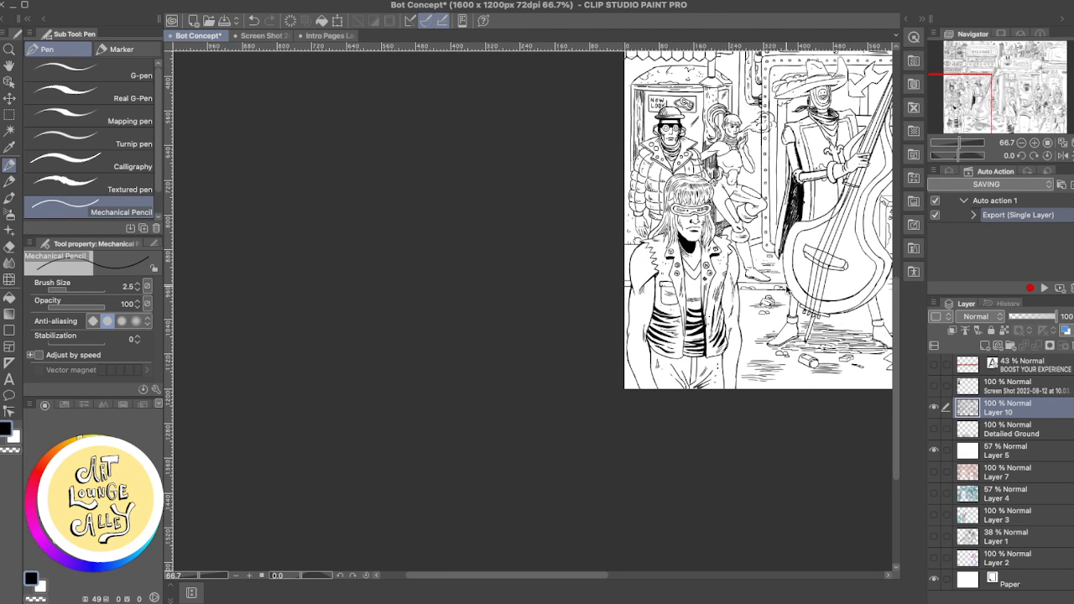
{"action": "scroll", "coordinate": [787, 288], "scroll_direction": "up", "scroll_amount": 2}
{"action": "scroll", "coordinate": [786, 288], "scroll_direction": "down", "scroll_amount": 2}
{"action": "scroll", "coordinate": [697, 256], "scroll_direction": "down", "scroll_amount": 1}
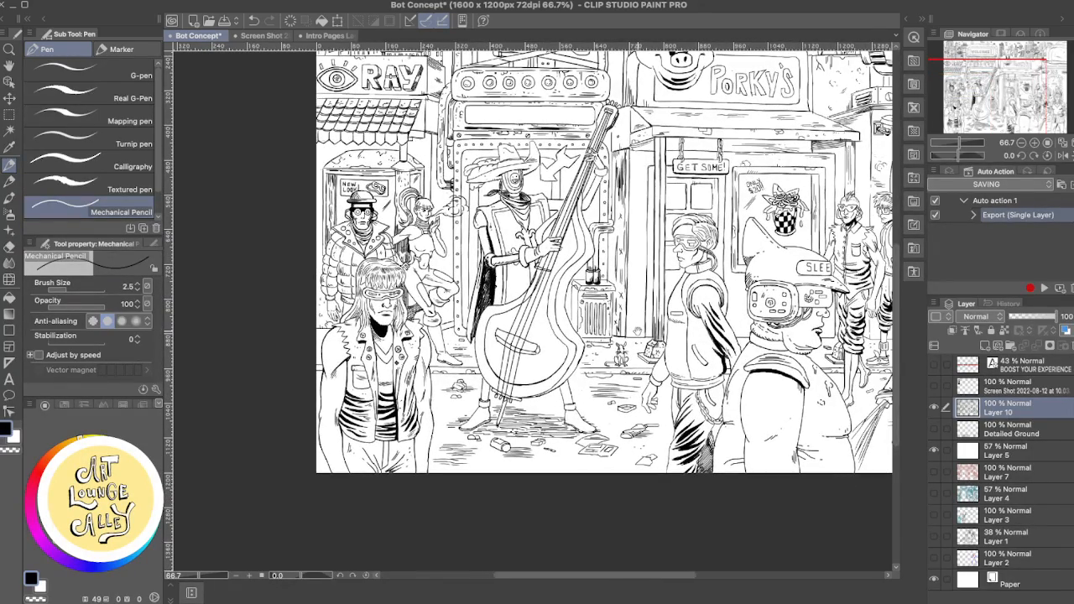
{"action": "left_click_drag", "start_coordinate": [747, 336], "coordinate": [656, 413]}
{"action": "mouse_move", "coordinate": [667, 327]}
{"action": "left_mouse_down"}
{"action": "mouse_move", "coordinate": [625, 359]}
{"action": "mouse_move", "coordinate": [654, 304]}
{"action": "mouse_move", "coordinate": [694, 339]}
{"action": "mouse_move", "coordinate": [657, 361]}
{"action": "mouse_move", "coordinate": [546, 494]}
{"action": "left_mouse_up"}
{"action": "scroll", "coordinate": [671, 356], "scroll_direction": "up", "scroll_amount": 4}
{"action": "key", "text": "e"}
{"action": "mouse_move", "coordinate": [595, 215]}
{"action": "left_mouse_down"}
{"action": "mouse_move", "coordinate": [590, 226]}
{"action": "mouse_move", "coordinate": [594, 203]}
{"action": "left_mouse_up"}
{"action": "mouse_move", "coordinate": [590, 265]}
{"action": "left_mouse_down"}
{"action": "mouse_move", "coordinate": [591, 224]}
{"action": "mouse_move", "coordinate": [591, 369]}
{"action": "left_mouse_up"}
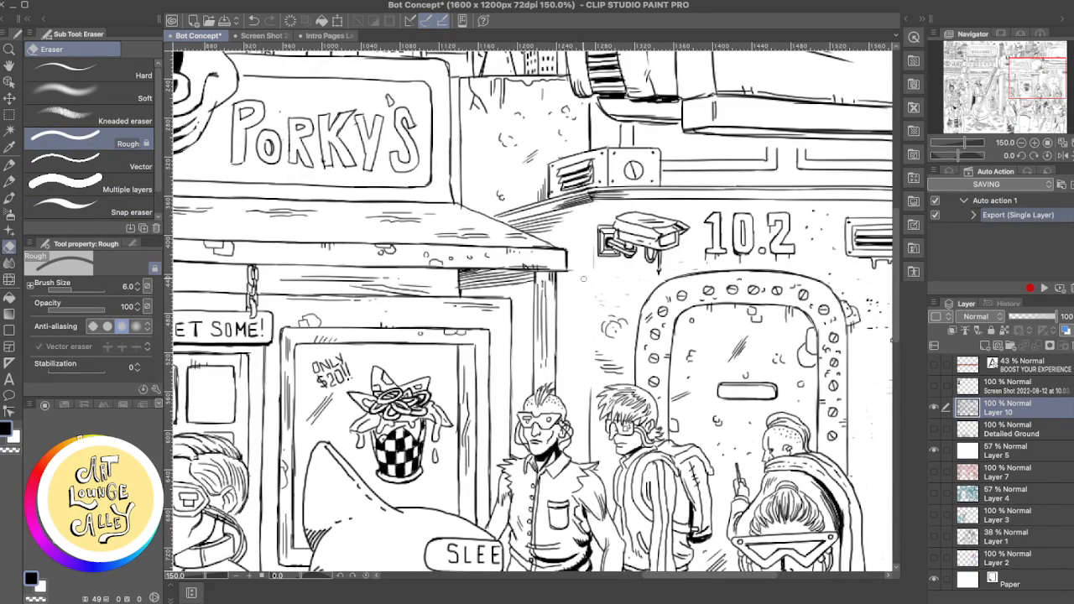
{"action": "key", "text": "p"}
{"action": "left_click_drag", "start_coordinate": [592, 200], "coordinate": [592, 408]}
- Add small crack and chip marks to the wall between the riveted door and the canvas edge
{"action": "mouse_move", "coordinate": [856, 431]}
{"action": "left_mouse_down"}
{"action": "mouse_move", "coordinate": [642, 362]}
{"action": "mouse_move", "coordinate": [699, 321]}
{"action": "left_mouse_up"}
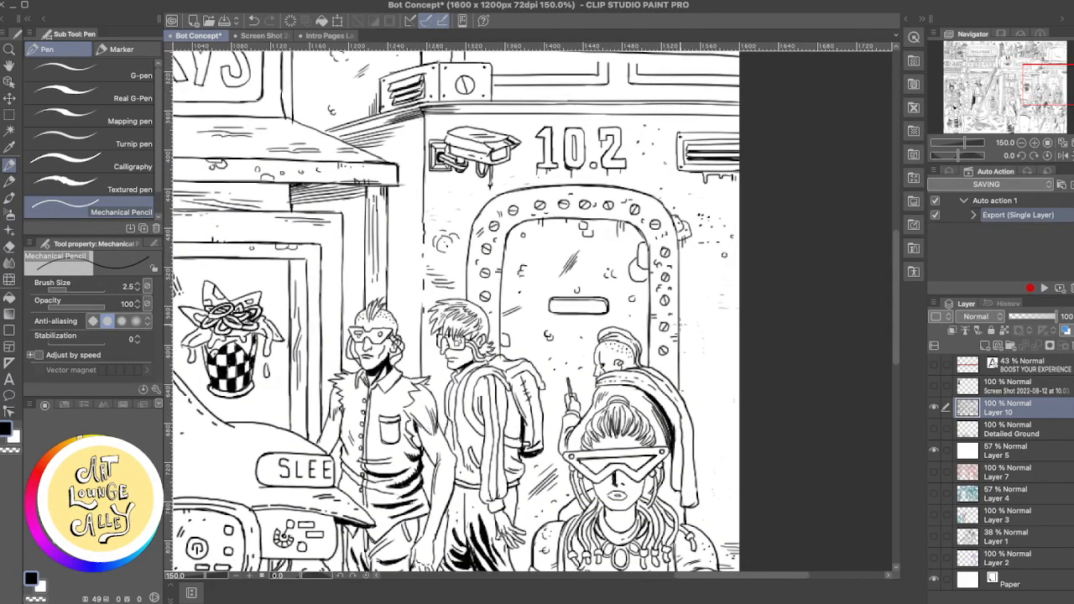
{"action": "left_click_drag", "start_coordinate": [697, 356], "coordinate": [695, 366]}
{"action": "mouse_move", "coordinate": [710, 279]}
{"action": "left_mouse_down"}
{"action": "mouse_move", "coordinate": [701, 299]}
{"action": "mouse_move", "coordinate": [711, 299]}
{"action": "left_mouse_up"}
{"action": "left_click_drag", "start_coordinate": [726, 370], "coordinate": [688, 254]}
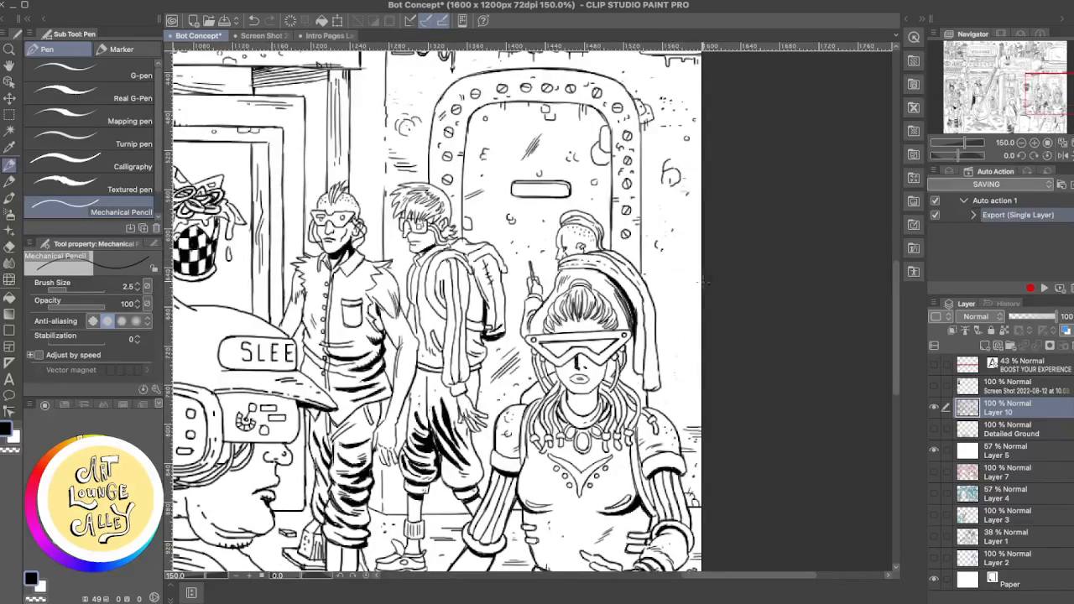
{"action": "scroll", "coordinate": [729, 278], "scroll_direction": "down", "scroll_amount": 3}
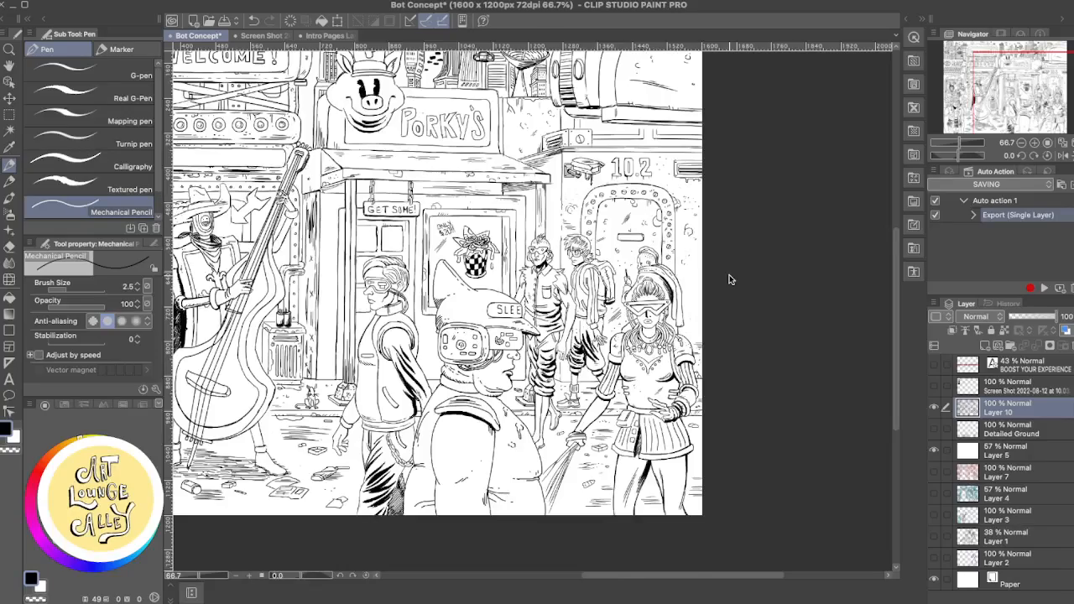
- Draw a few more short chip marks with the Mechanical Pencil on the wall beside the riveted door, just above the visor woman's shoulder
{"action": "scroll", "coordinate": [729, 274], "scroll_direction": "up", "scroll_amount": 2}
{"action": "key", "text": "e"}
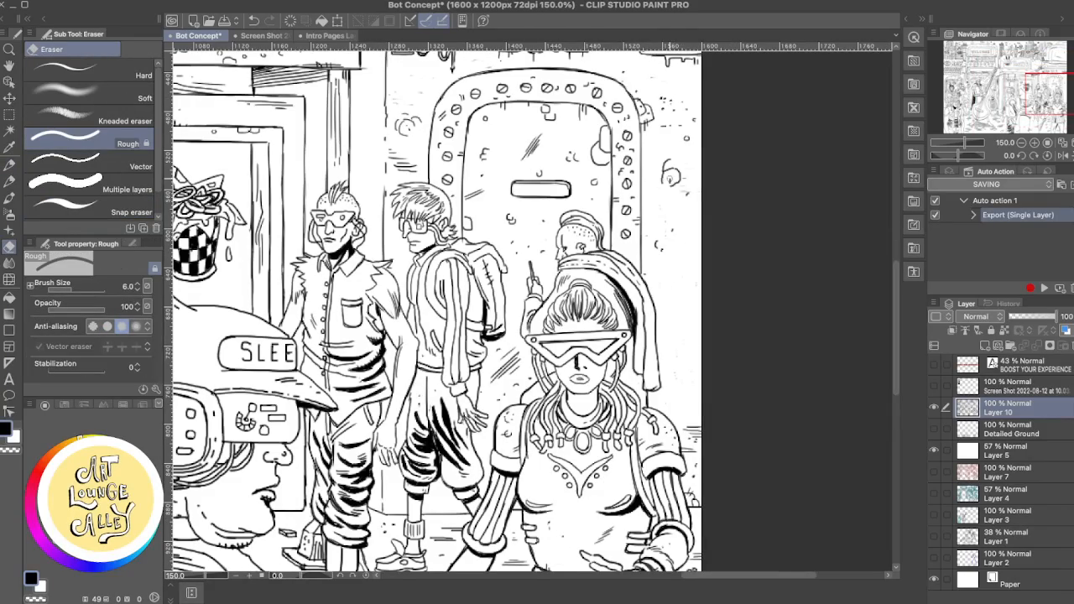
{"action": "left_click_drag", "start_coordinate": [668, 179], "coordinate": [816, 309]}
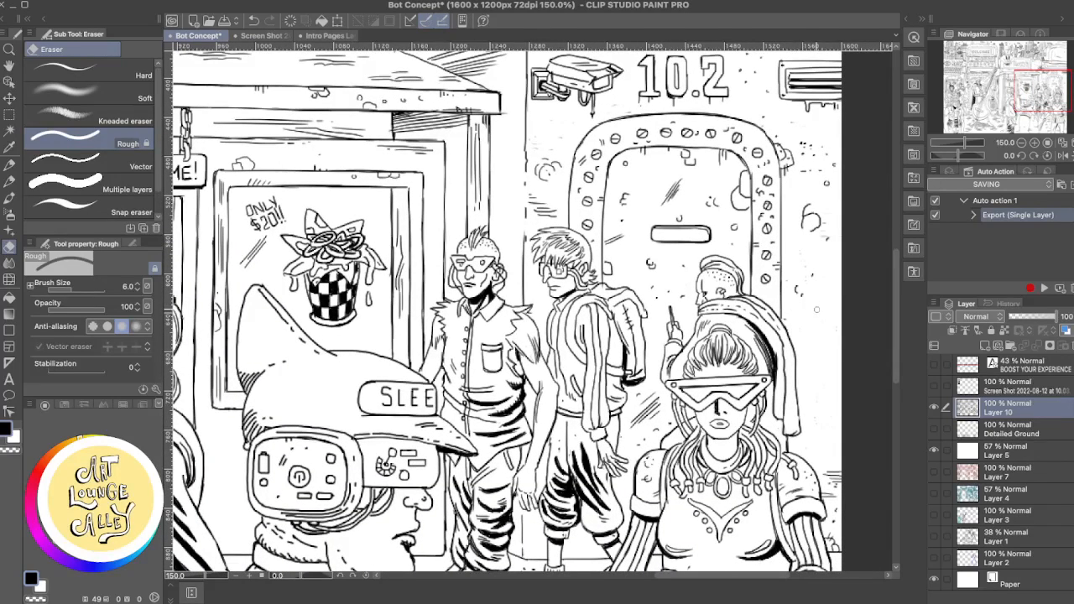
{"action": "key", "text": "p"}
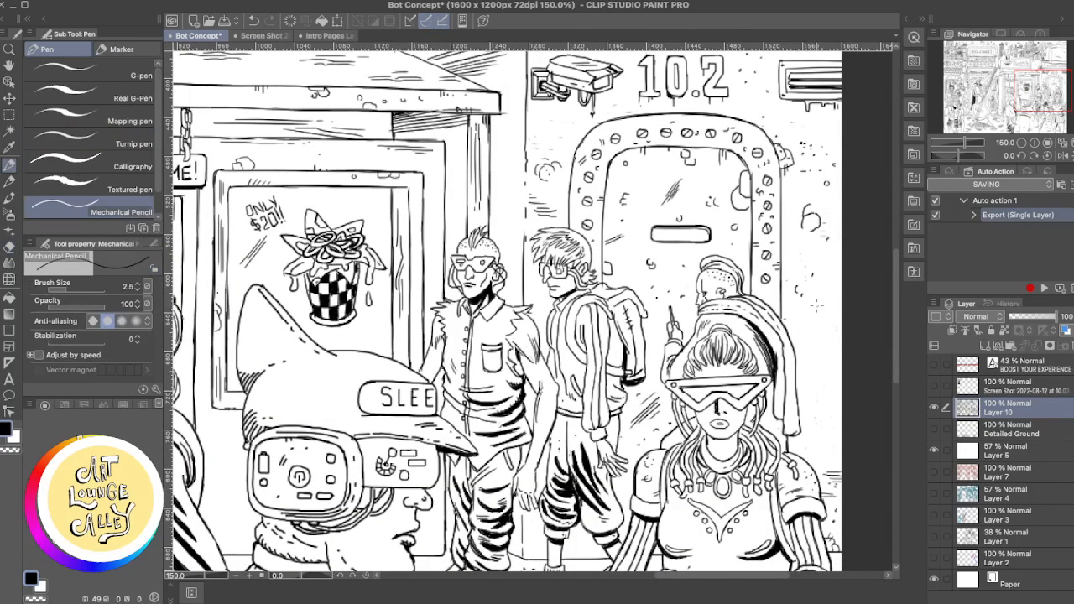
{"action": "left_click_drag", "start_coordinate": [820, 295], "coordinate": [829, 300]}
{"action": "left_click_drag", "start_coordinate": [825, 289], "coordinate": [838, 289]}
{"action": "left_click_drag", "start_coordinate": [826, 350], "coordinate": [830, 334]}
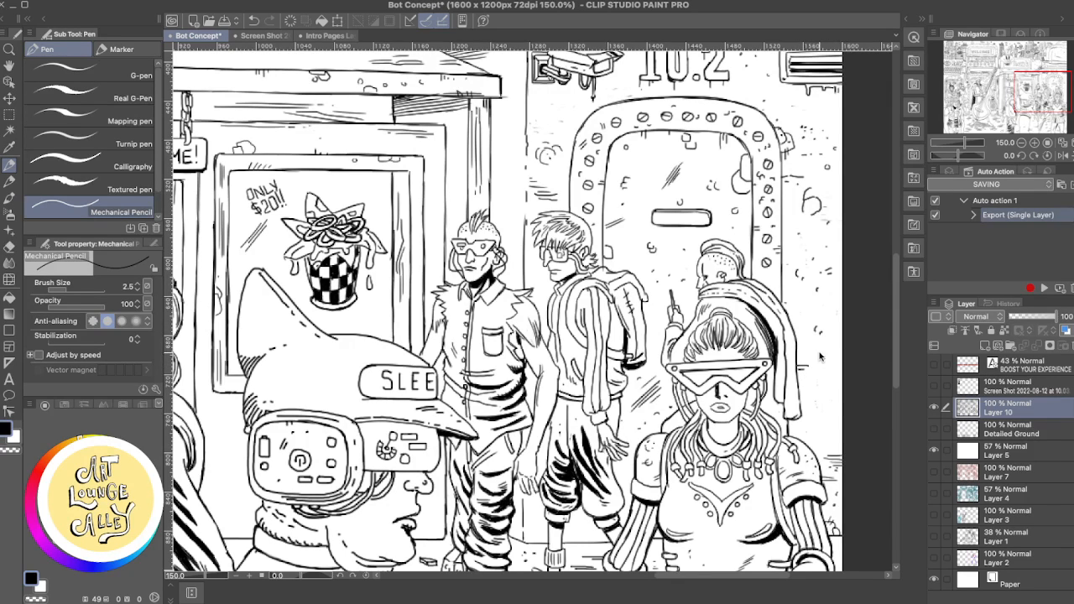
- Touch up the lower edge of the wall vent beside the 10.2 sign with the Rough eraser and Mechanical Pencil
{"action": "left_click_drag", "start_coordinate": [803, 120], "coordinate": [782, 236]}
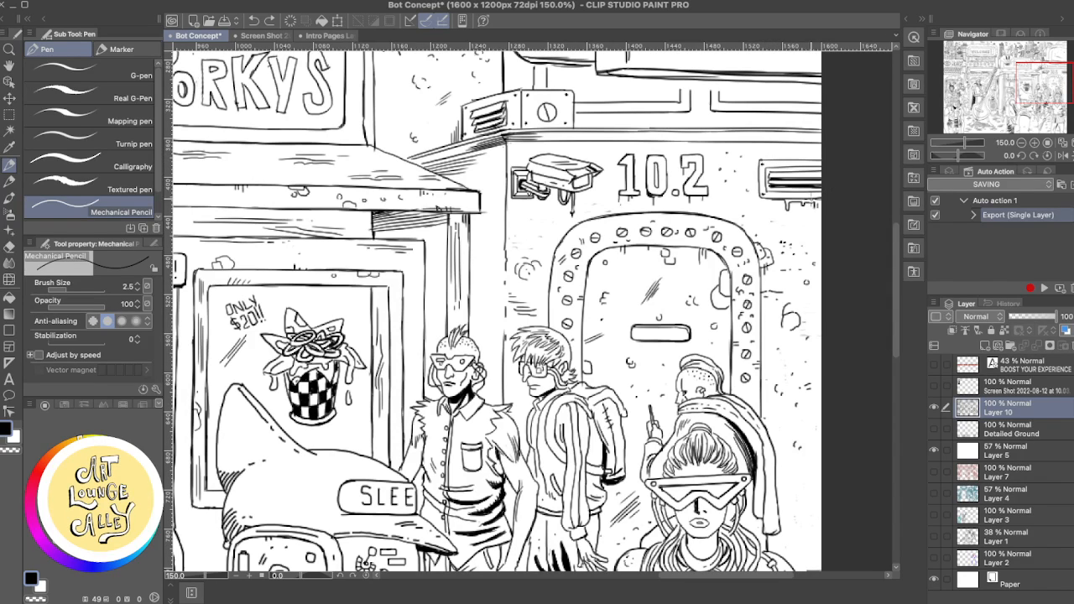
{"action": "key", "text": "e"}
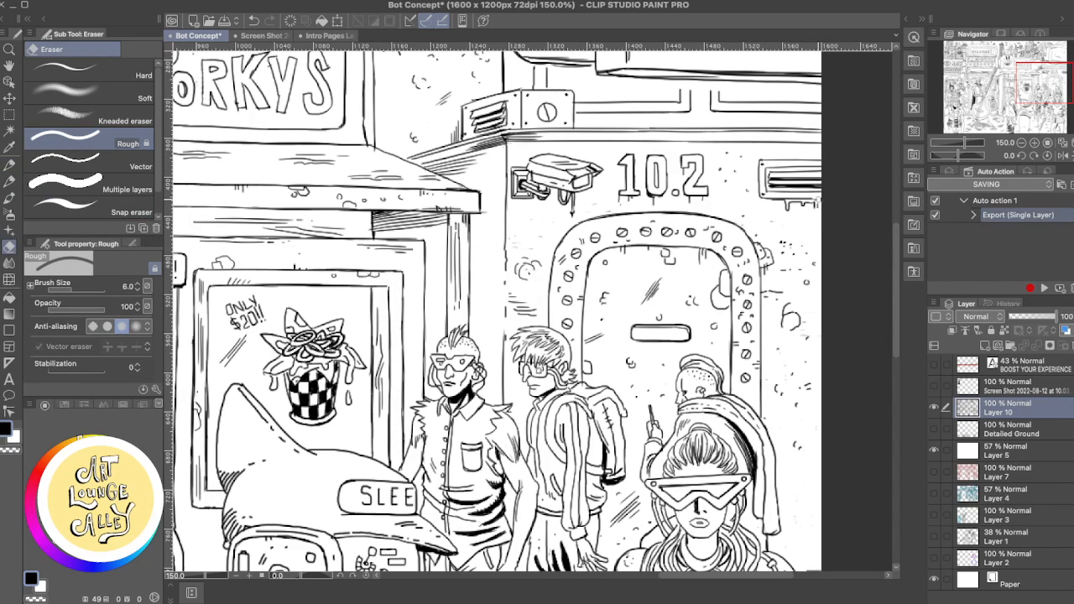
{"action": "key", "text": "p"}
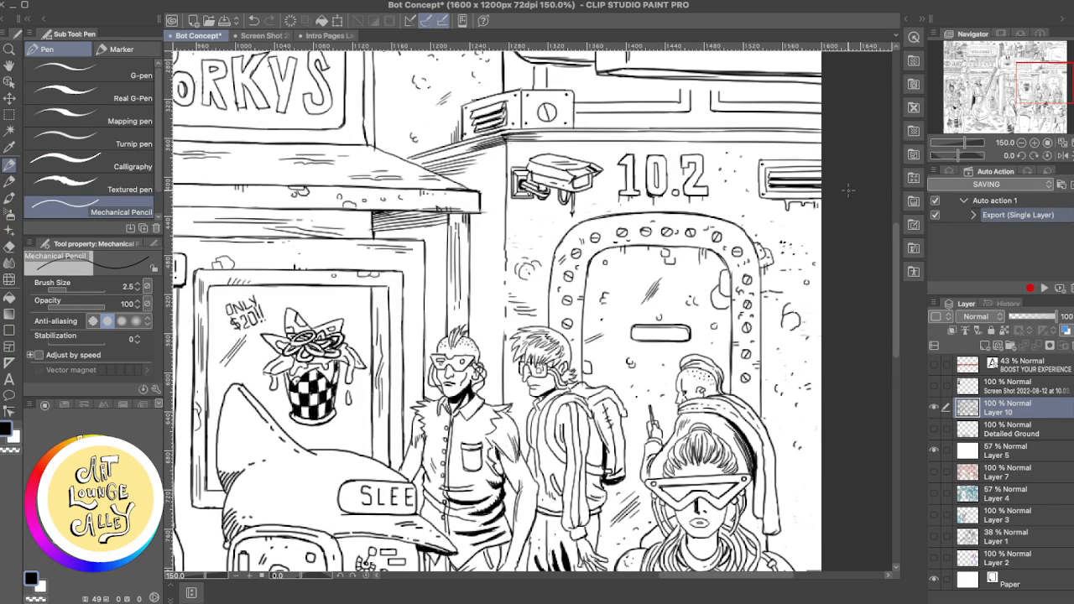
{"action": "left_click_drag", "start_coordinate": [757, 200], "coordinate": [818, 200]}
{"action": "key", "text": "e"}
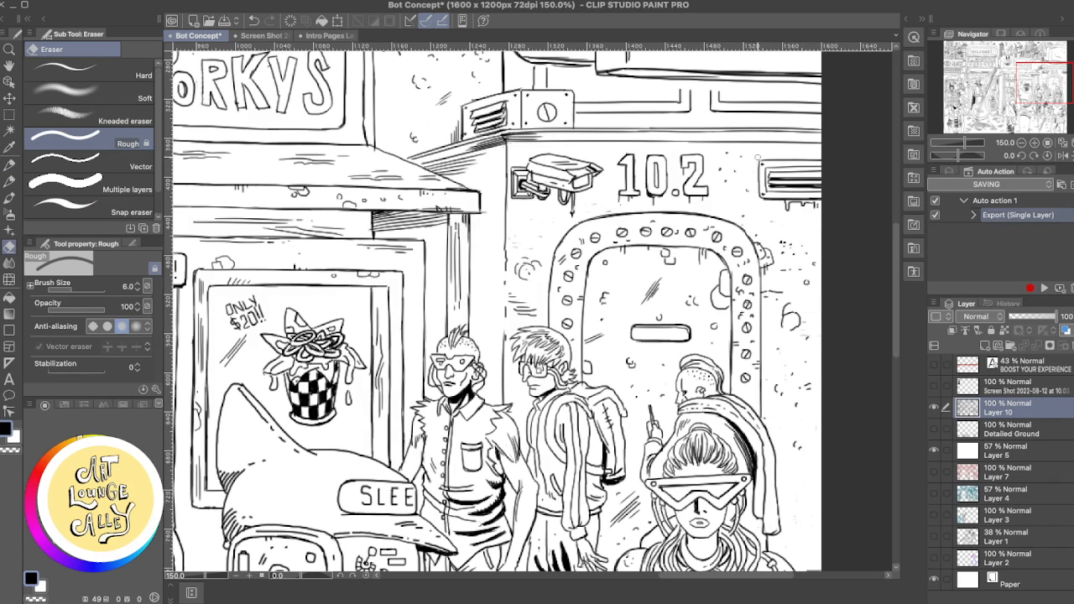
{"action": "key", "text": "p"}
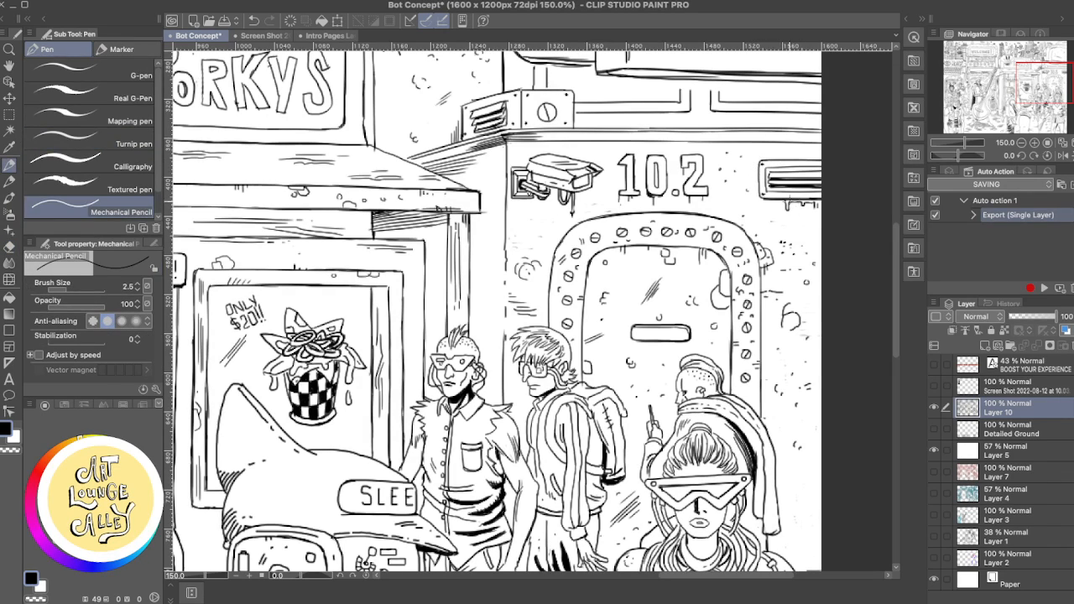
- Rework the top outline of the security camera beside the 10.2 sign with the Rough eraser and Mechanical Pencil
{"action": "left_click_drag", "start_coordinate": [565, 213], "coordinate": [688, 278]}
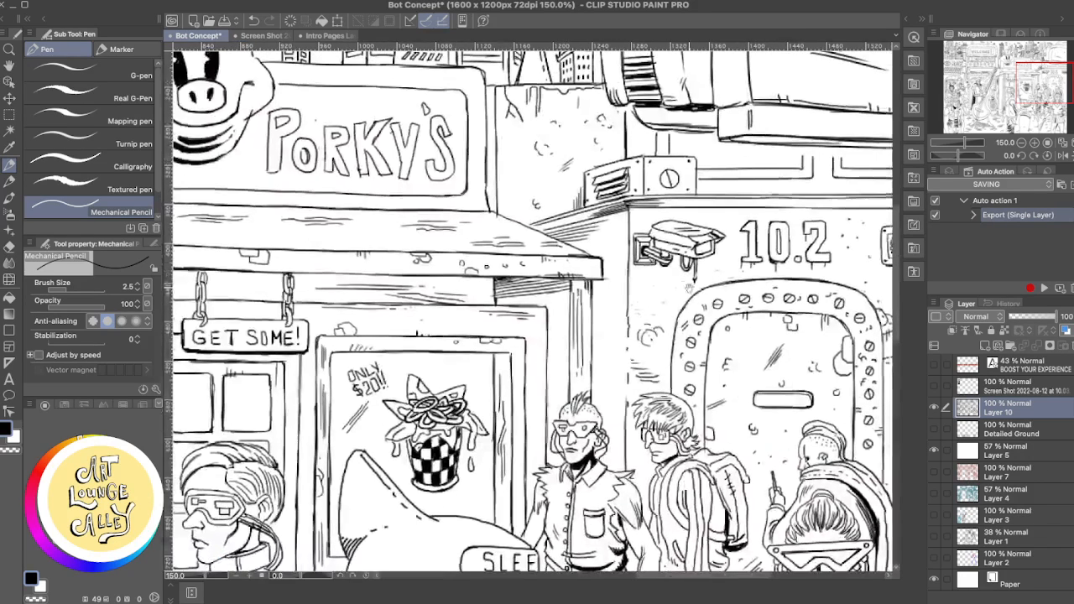
{"action": "key", "text": "e"}
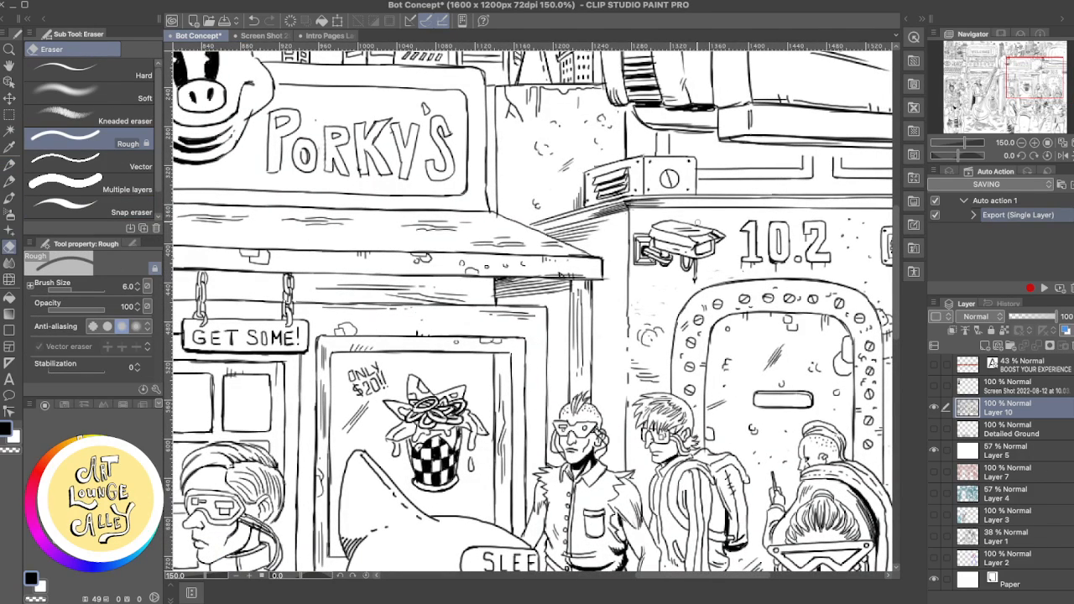
{"action": "key", "text": "p"}
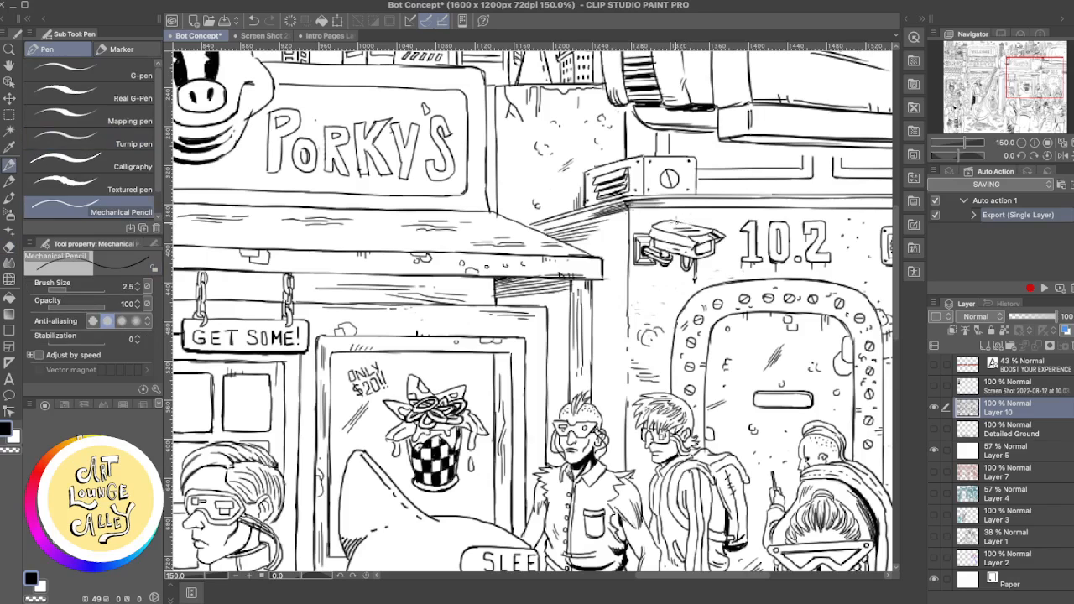
{"action": "left_click_drag", "start_coordinate": [683, 221], "coordinate": [700, 224]}
{"action": "key", "text": "ctrl+z"}
{"action": "left_click_drag", "start_coordinate": [687, 220], "coordinate": [697, 223]}
{"action": "left_click_drag", "start_coordinate": [662, 216], "coordinate": [698, 232]}
{"action": "mouse_move", "coordinate": [692, 240]}
{"action": "left_mouse_down"}
{"action": "mouse_move", "coordinate": [699, 244]}
{"action": "mouse_move", "coordinate": [578, 239]}
{"action": "left_mouse_up"}
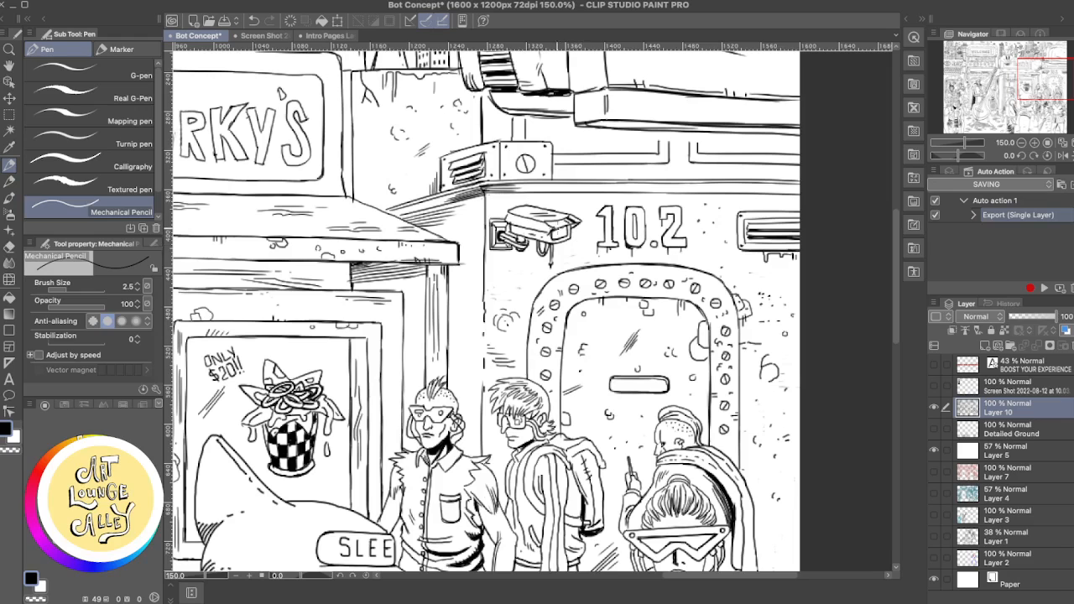
{"action": "key", "text": "e"}
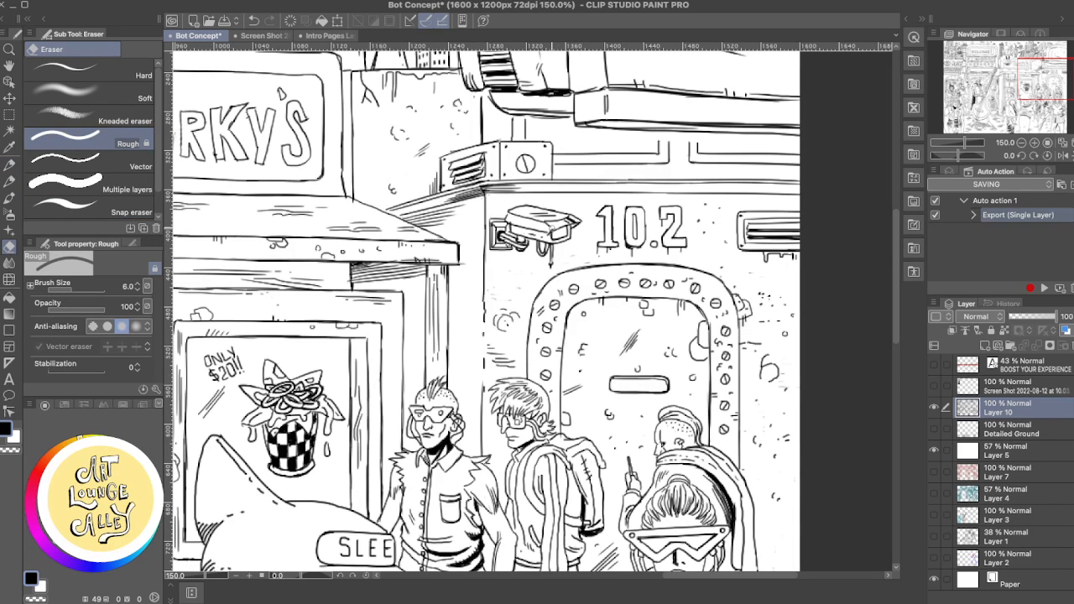
{"action": "key", "text": "p"}
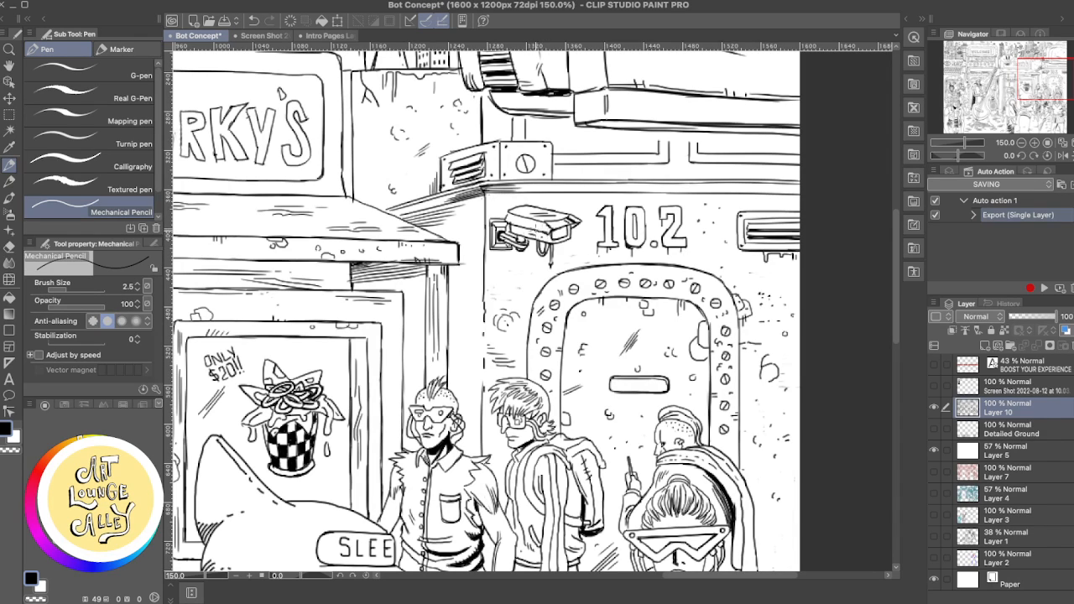
{"action": "key", "text": "e"}
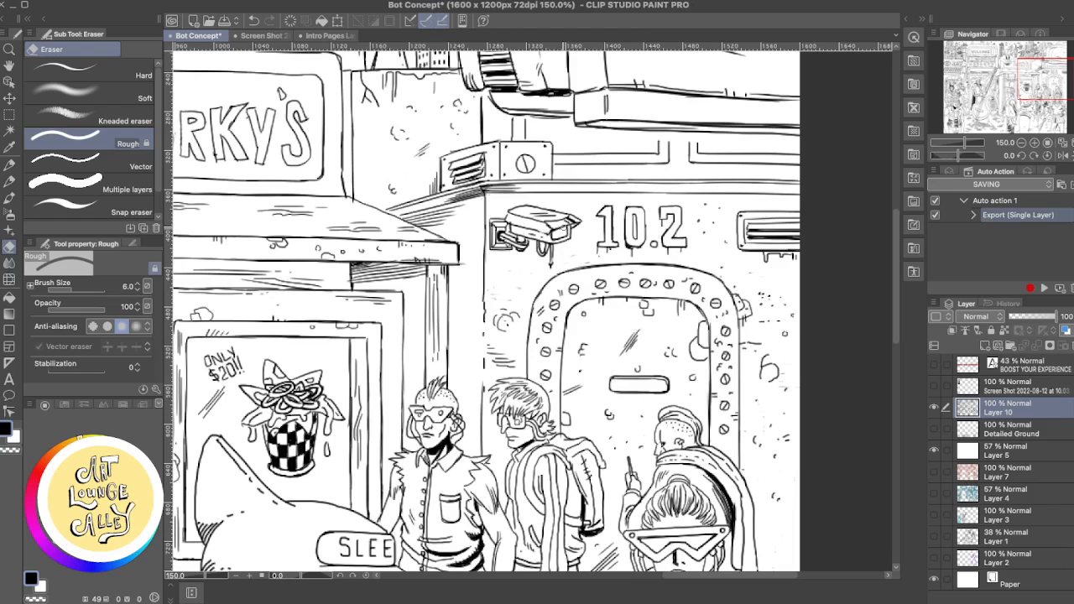
{"action": "key", "text": "p"}
{"action": "left_click_drag", "start_coordinate": [550, 234], "coordinate": [526, 233]}
{"action": "key", "text": "ctrl+z"}
{"action": "key", "text": "ctrl+z"}
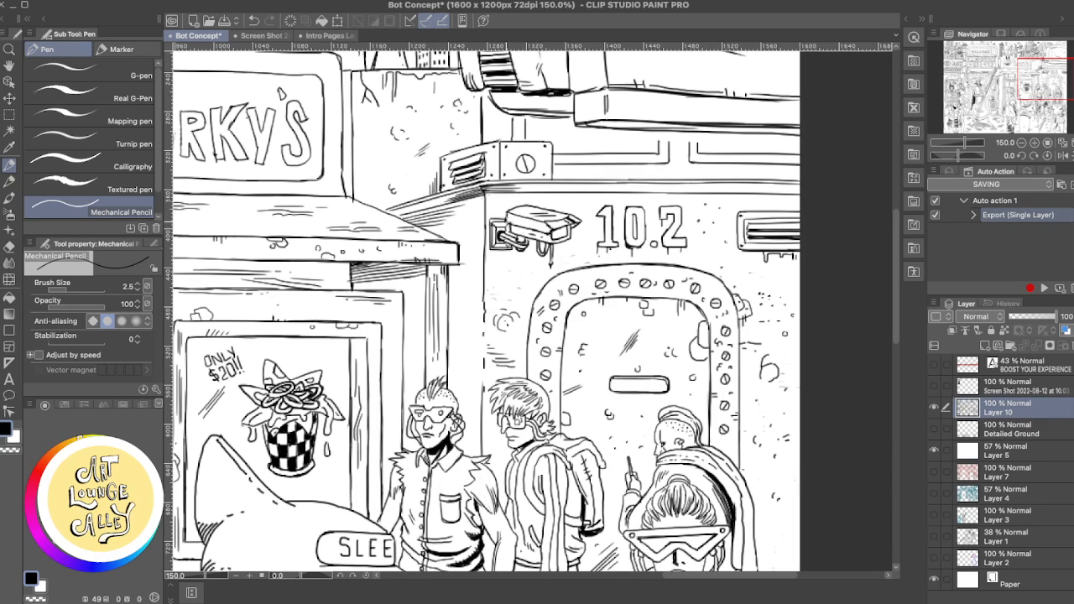
{"action": "key", "text": "ctrl+z"}
- Refine the security camera's rear corner and the lower edge of its hood with the Rough eraser and Mechanical Pencil
{"action": "key", "text": "e"}
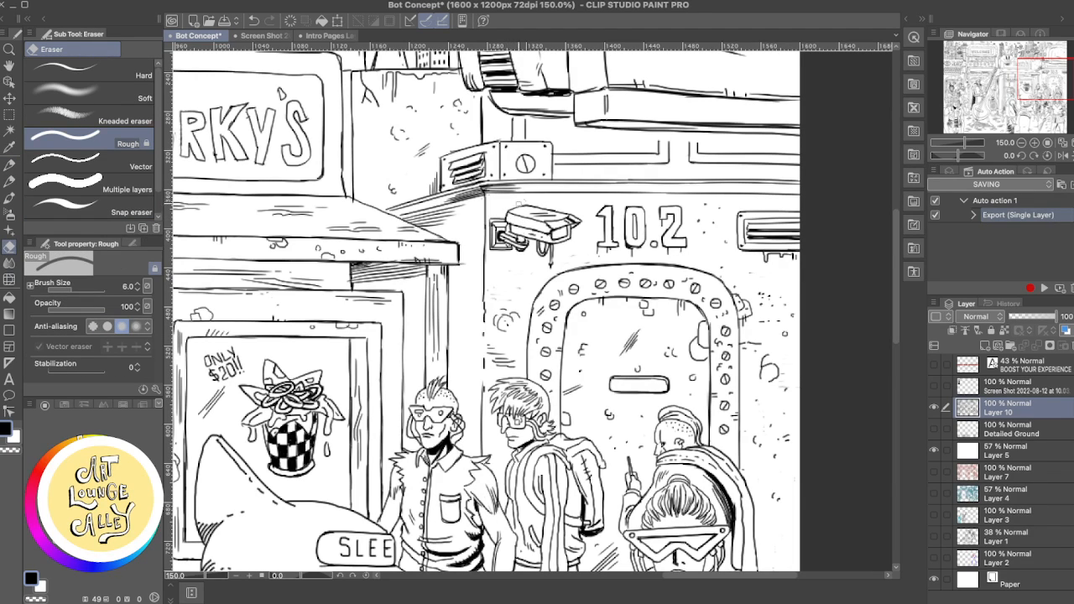
{"action": "key", "text": "p"}
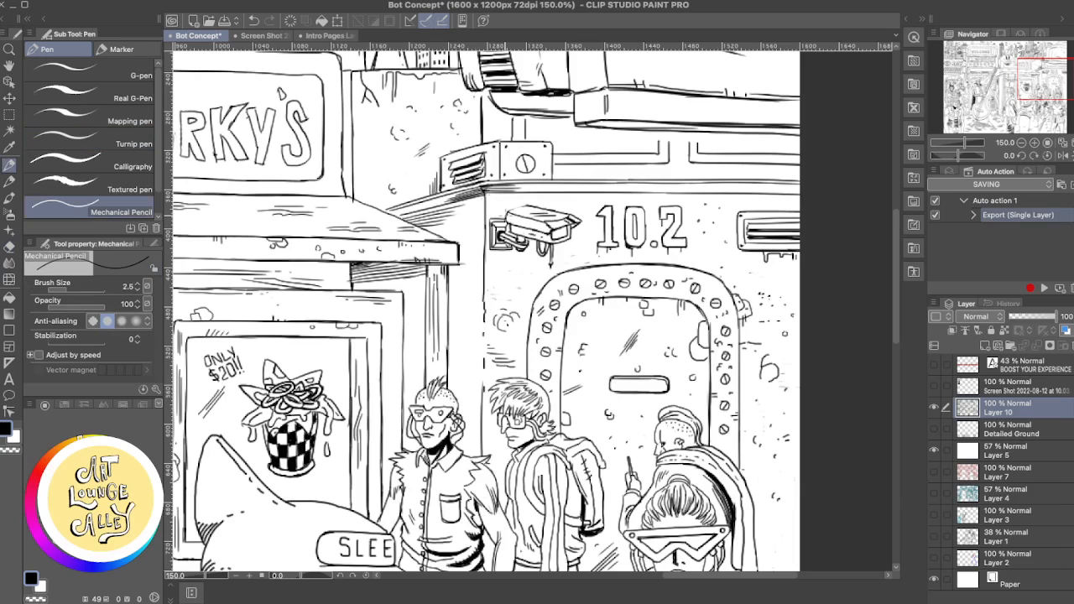
{"action": "left_click_drag", "start_coordinate": [524, 205], "coordinate": [510, 216]}
{"action": "key", "text": "e"}
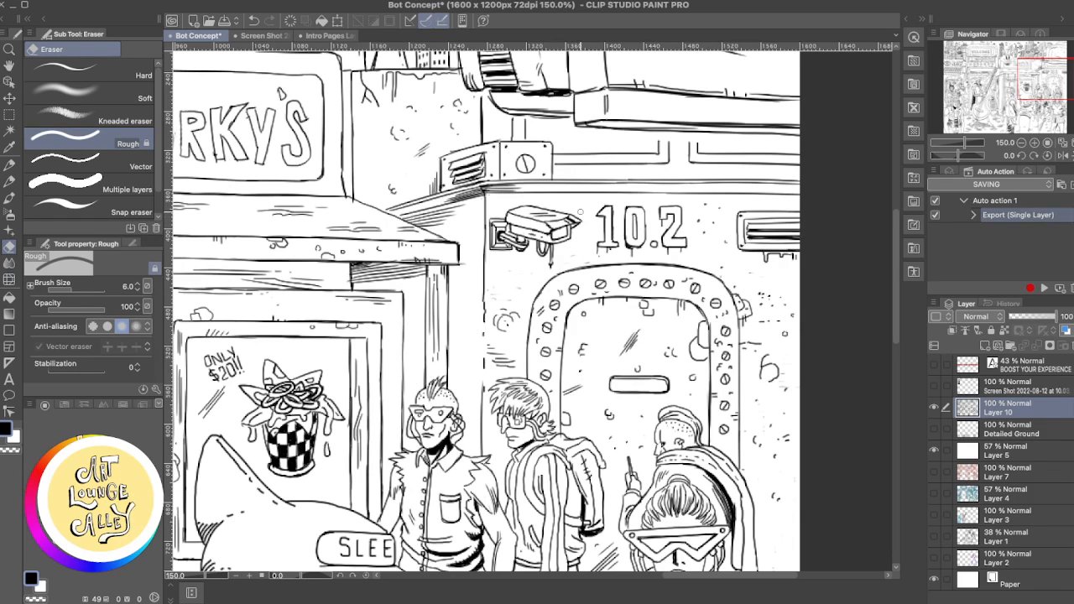
{"action": "key", "text": "p"}
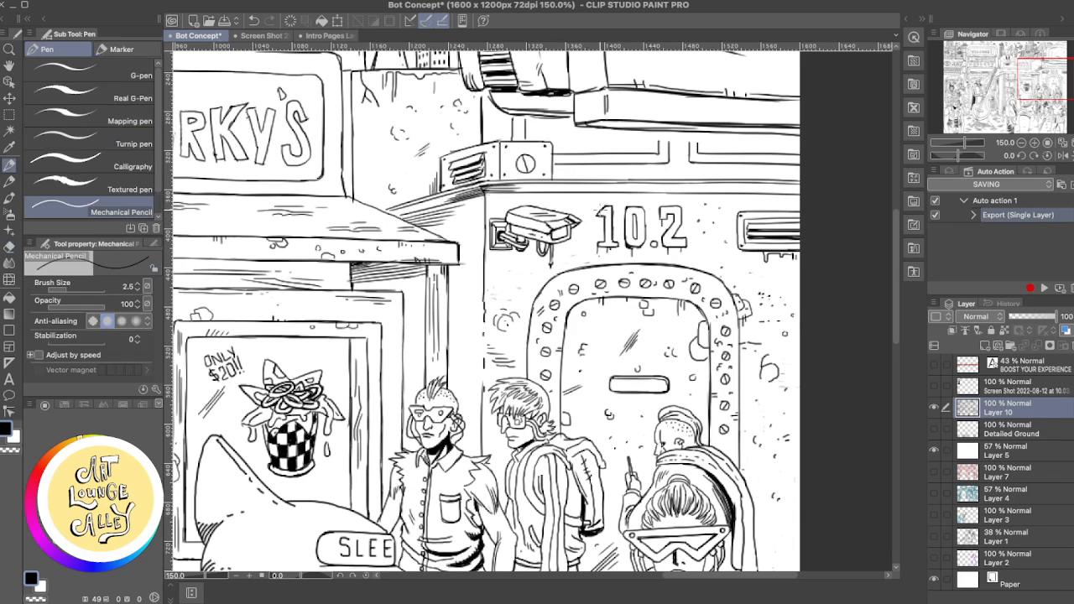
{"action": "left_click_drag", "start_coordinate": [543, 225], "coordinate": [570, 218]}
- Undo the last hood change, clean up the camera's hood with the Rough eraser, and add a short pencil line to its underside
{"action": "key", "text": "e"}
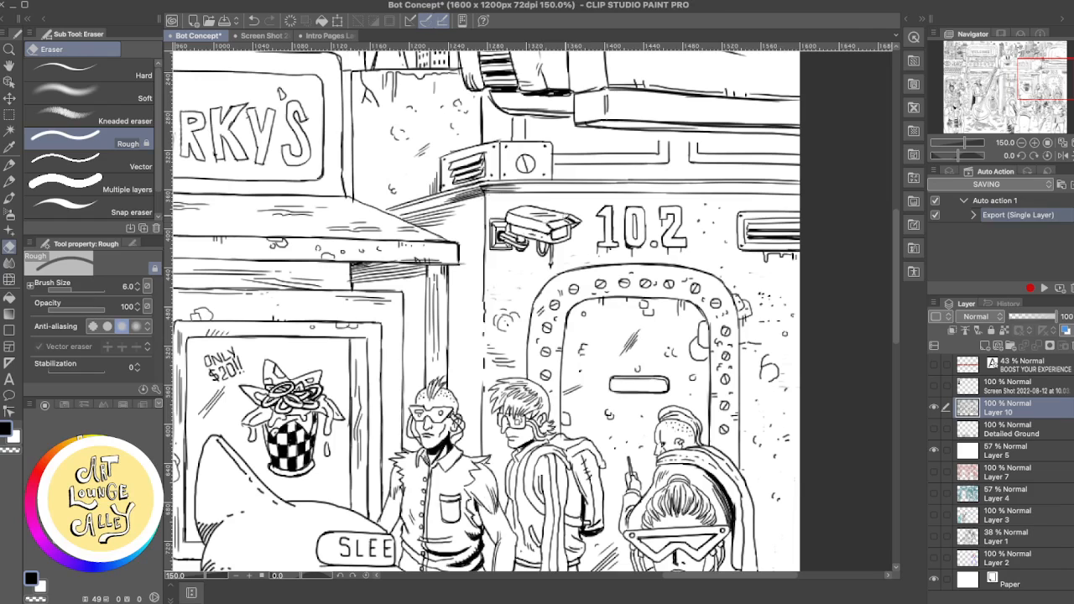
{"action": "key", "text": "super+z"}
{"action": "left_click_drag", "start_coordinate": [549, 219], "coordinate": [544, 219]}
{"action": "key", "text": "p"}
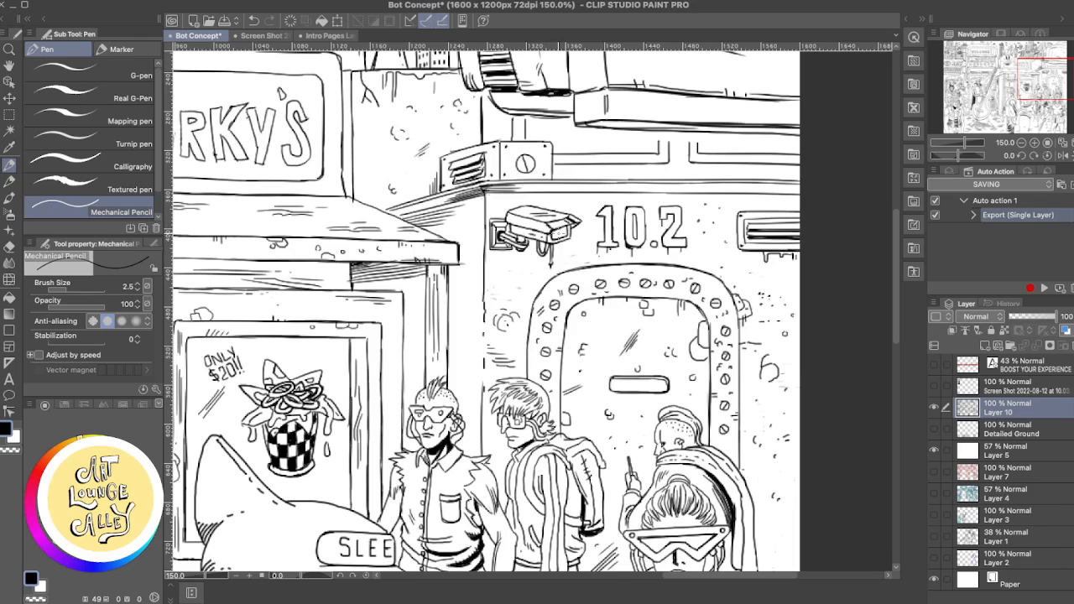
{"action": "left_click_drag", "start_coordinate": [542, 239], "coordinate": [548, 237]}
{"action": "left_click_drag", "start_coordinate": [663, 250], "coordinate": [581, 190]}
{"action": "left_click_drag", "start_coordinate": [680, 285], "coordinate": [660, 174]}
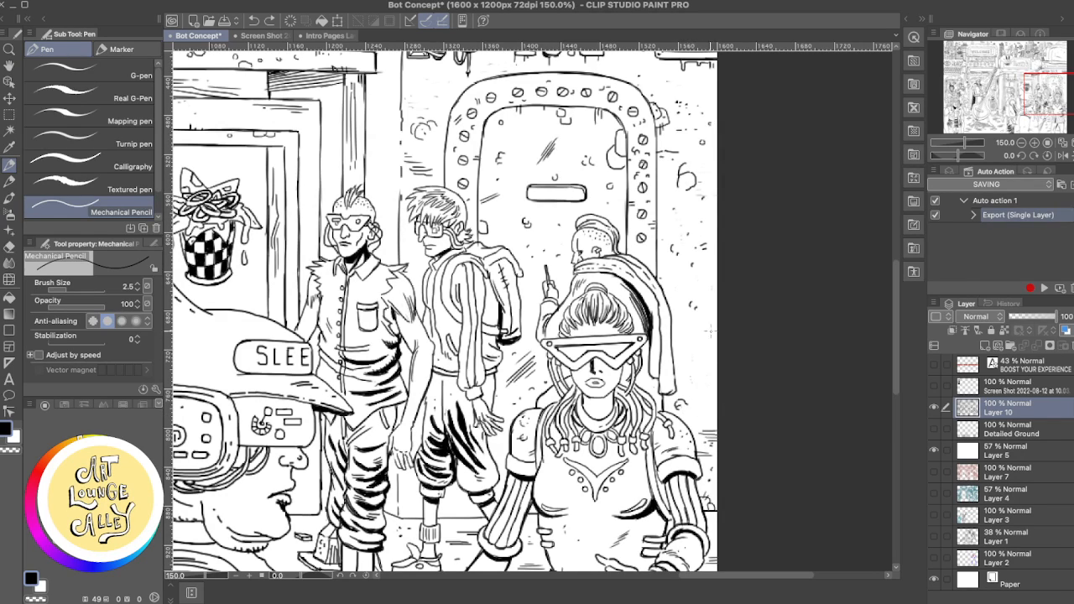
{"action": "left_click_drag", "start_coordinate": [707, 328], "coordinate": [703, 345]}
{"action": "left_click_drag", "start_coordinate": [702, 357], "coordinate": [709, 371]}
{"action": "key", "text": "super+z"}
{"action": "key", "text": "super+z"}
{"action": "key", "text": "super+z"}
- Clean up and redraw the small chip marks on the wall along the canvas edge with the Rough eraser and Mechanical Pencil
{"action": "scroll", "coordinate": [700, 216], "scroll_direction": "up", "scroll_amount": 2}
{"action": "key", "text": "e"}
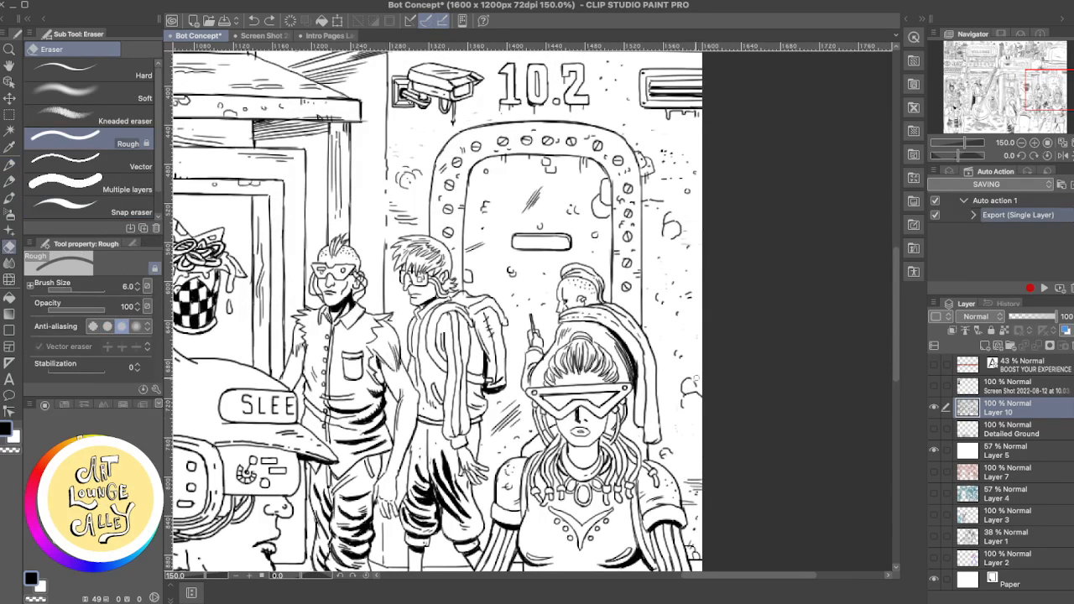
{"action": "left_click_drag", "start_coordinate": [695, 378], "coordinate": [702, 393]}
{"action": "key", "text": "p"}
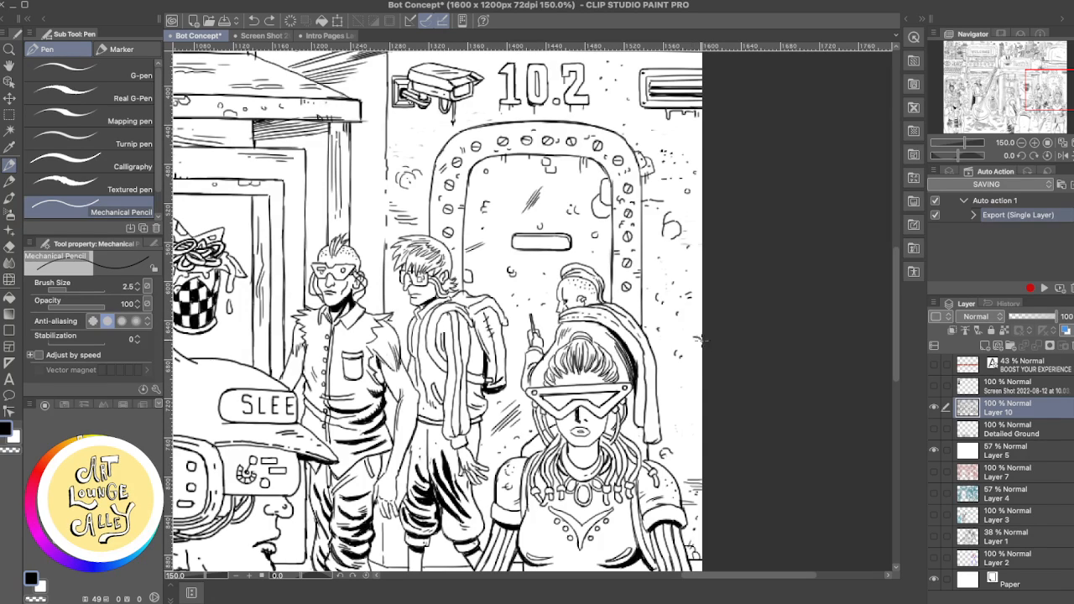
{"action": "left_click_drag", "start_coordinate": [696, 335], "coordinate": [694, 347]}
{"action": "scroll", "coordinate": [709, 399], "scroll_direction": "up", "scroll_amount": 5}
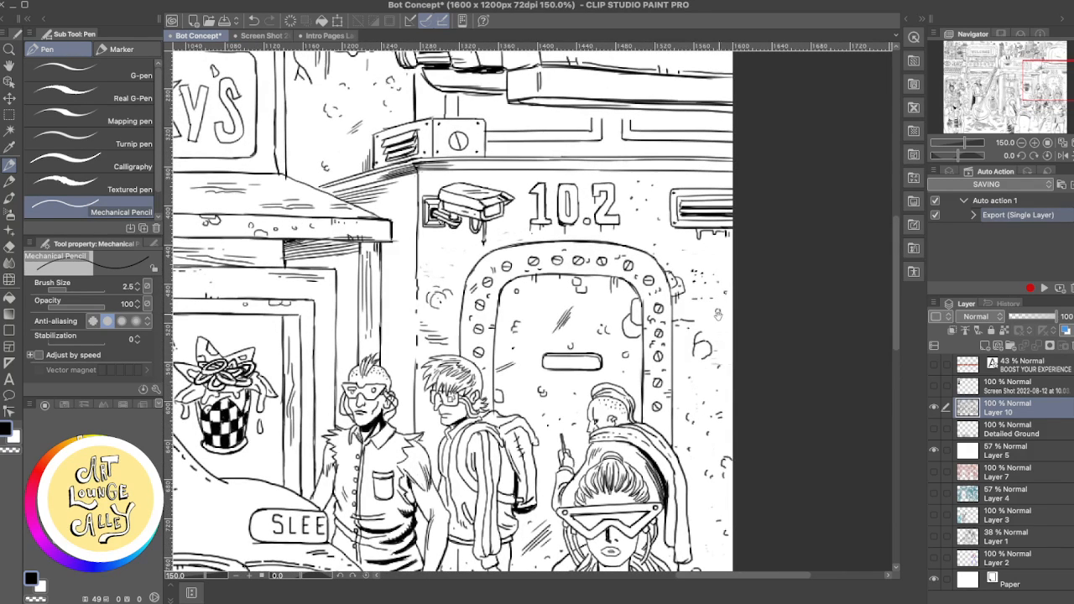
{"action": "key", "text": "e"}
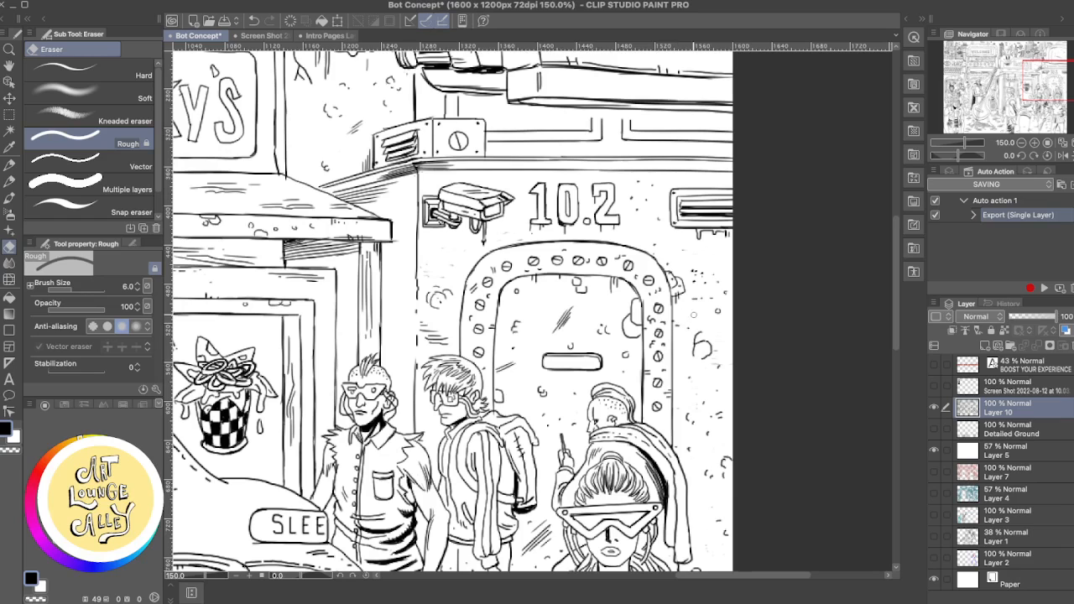
{"action": "key", "text": "p"}
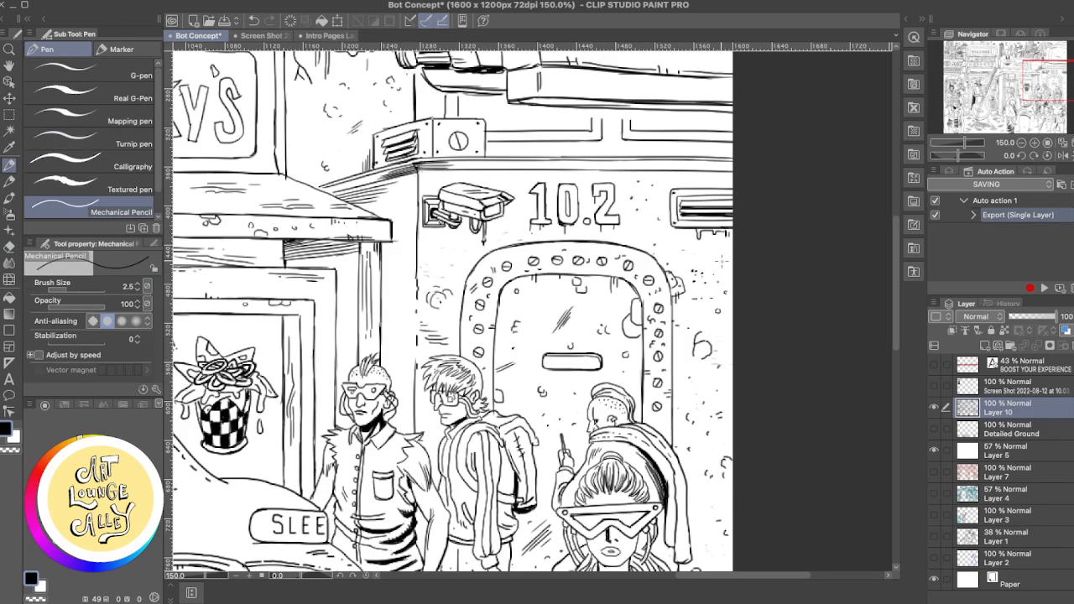
- Erase the top outline of the riveted door frame with the Rough eraser
{"action": "key", "text": "e"}
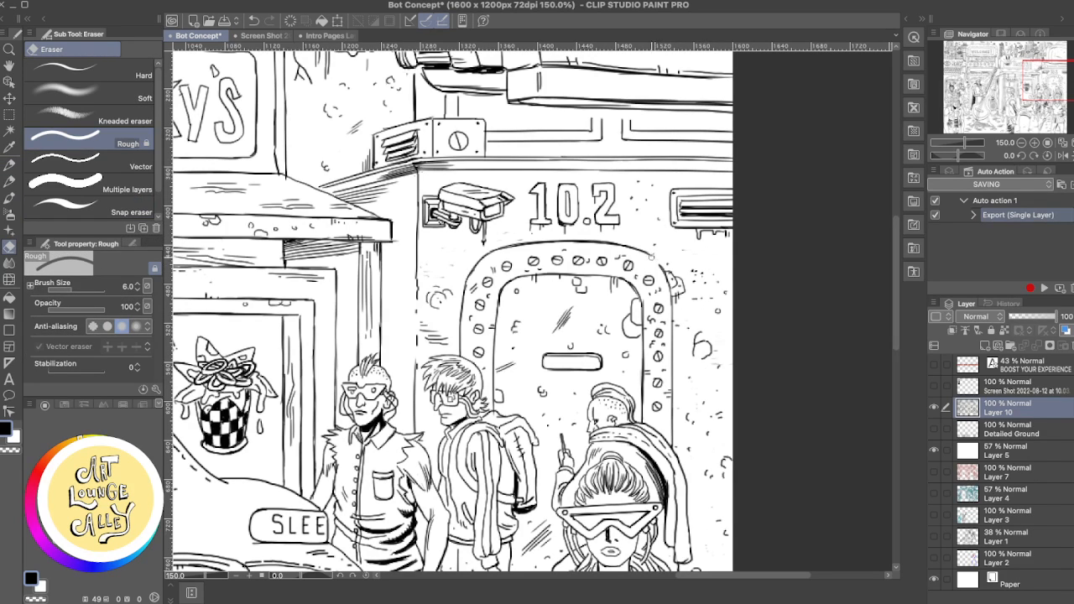
{"action": "left_click_drag", "start_coordinate": [639, 250], "coordinate": [508, 246]}
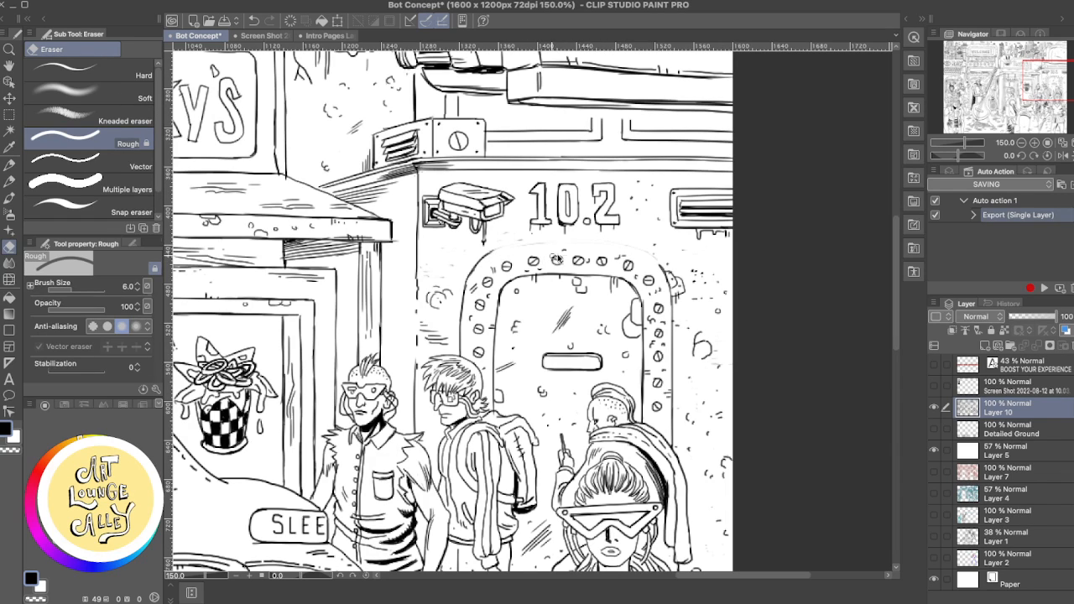
{"action": "key", "text": "p"}
{"action": "left_click_drag", "start_coordinate": [488, 253], "coordinate": [570, 244]}
{"action": "key", "text": "ctrl+z"}
{"action": "key", "text": "ctrl+z"}
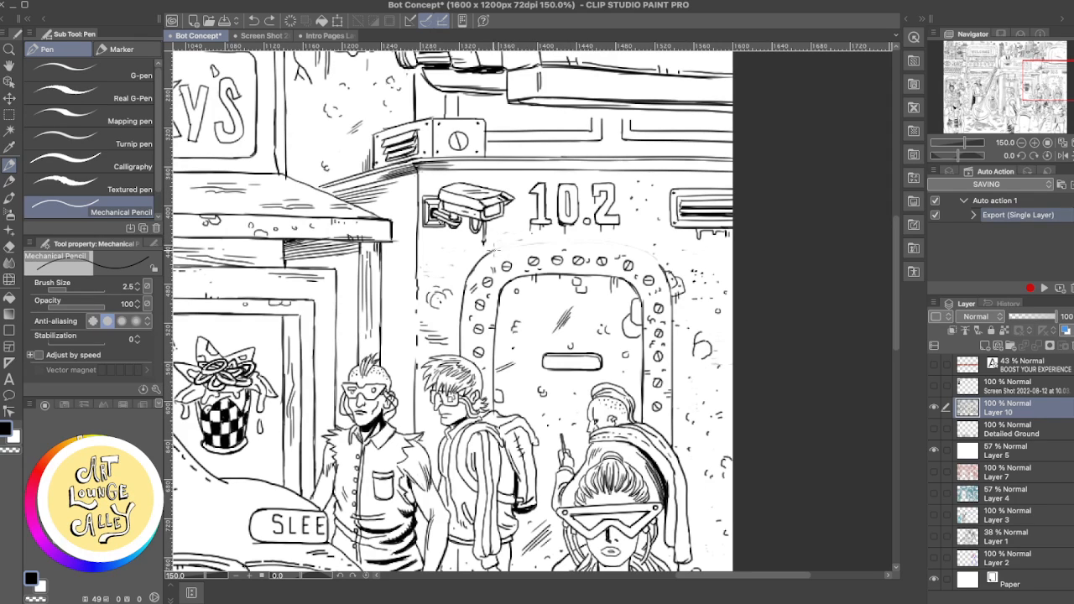
{"action": "mouse_move", "coordinate": [493, 252]}
{"action": "left_mouse_down"}
{"action": "mouse_move", "coordinate": [621, 247]}
{"action": "mouse_move", "coordinate": [648, 255]}
{"action": "mouse_move", "coordinate": [670, 287]}
{"action": "mouse_move", "coordinate": [669, 267]}
{"action": "mouse_move", "coordinate": [621, 251]}
{"action": "mouse_move", "coordinate": [659, 267]}
{"action": "mouse_move", "coordinate": [643, 250]}
{"action": "mouse_move", "coordinate": [521, 245]}
{"action": "mouse_move", "coordinate": [649, 258]}
{"action": "mouse_move", "coordinate": [530, 249]}
{"action": "mouse_move", "coordinate": [616, 248]}
{"action": "left_mouse_up"}
{"action": "key", "text": "ctrl+z"}
{"action": "key", "text": "ctrl+z"}
{"action": "key", "text": "ctrl+z"}
{"action": "key", "text": "ctrl+z"}
{"action": "key", "text": "super+z"}
{"action": "key", "text": "super+z"}
- Redraw the arched top outline of the riveted door frame with the Mechanical Pencil and trim its corner with the Rough eraser
{"action": "mouse_move", "coordinate": [500, 252]}
{"action": "left_mouse_down"}
{"action": "mouse_move", "coordinate": [486, 254]}
{"action": "mouse_move", "coordinate": [606, 245]}
{"action": "mouse_move", "coordinate": [660, 265]}
{"action": "left_mouse_up"}
{"action": "key", "text": "e"}
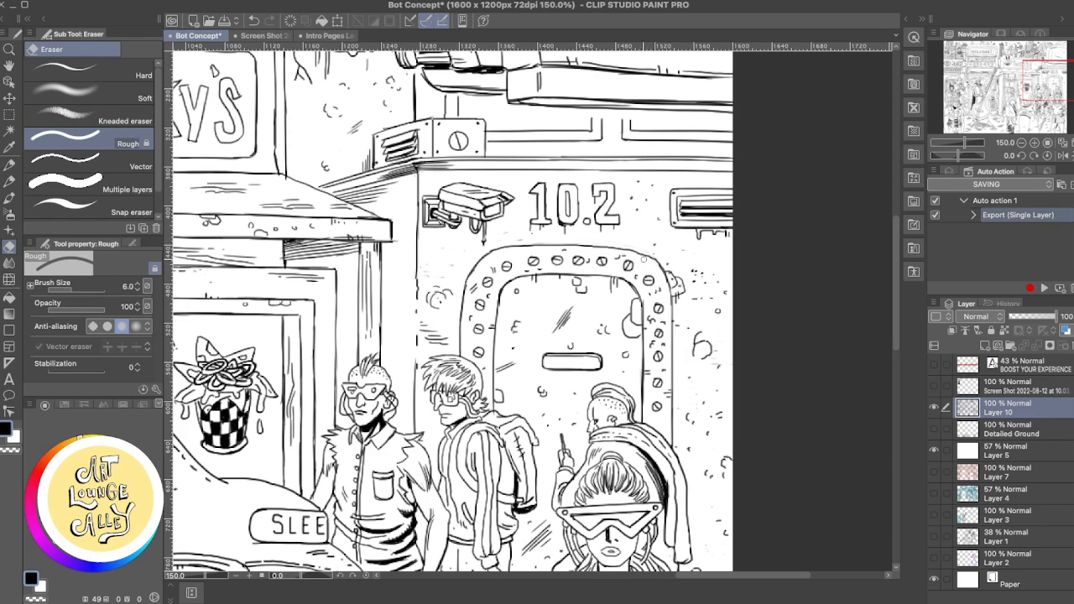
{"action": "left_click_drag", "start_coordinate": [651, 260], "coordinate": [625, 259]}
{"action": "key", "text": "p"}
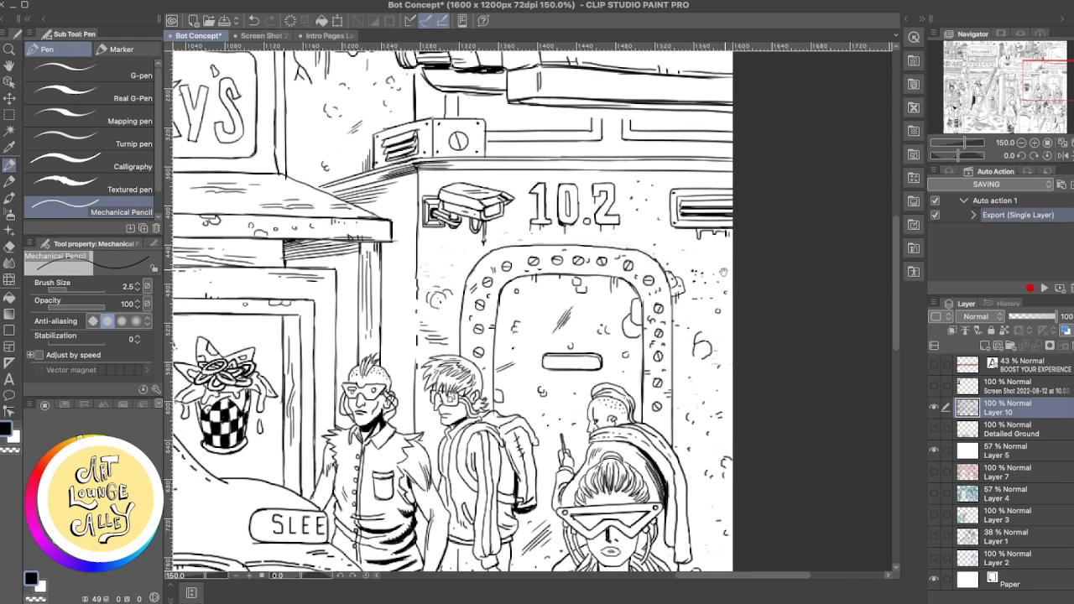
{"action": "scroll", "coordinate": [695, 256], "scroll_direction": "down", "scroll_amount": 3}
{"action": "scroll", "coordinate": [690, 240], "scroll_direction": "up", "scroll_amount": 3}
{"action": "scroll", "coordinate": [689, 240], "scroll_direction": "left", "scroll_amount": 3}
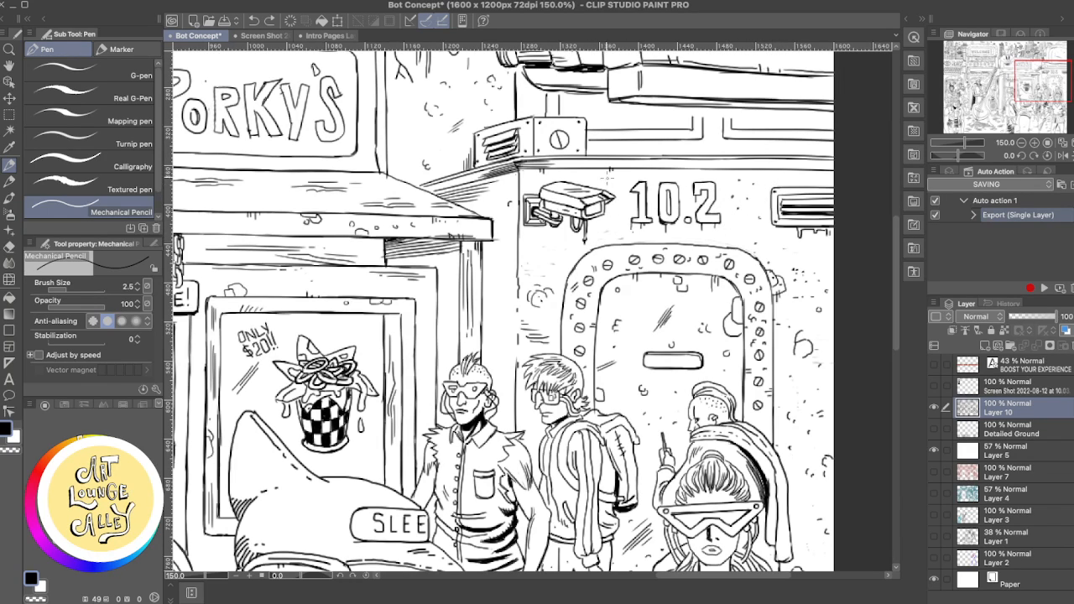
- Draw small chip marks on the wall above the vent beside the 10.2 sign with the Mechanical Pencil
{"action": "key", "text": "e"}
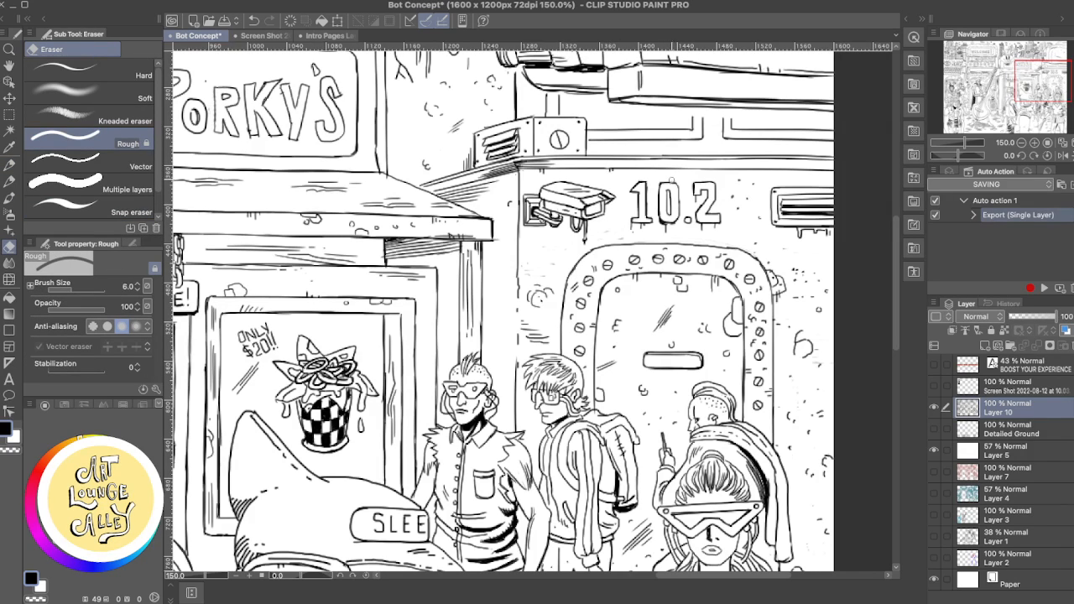
{"action": "key", "text": "p"}
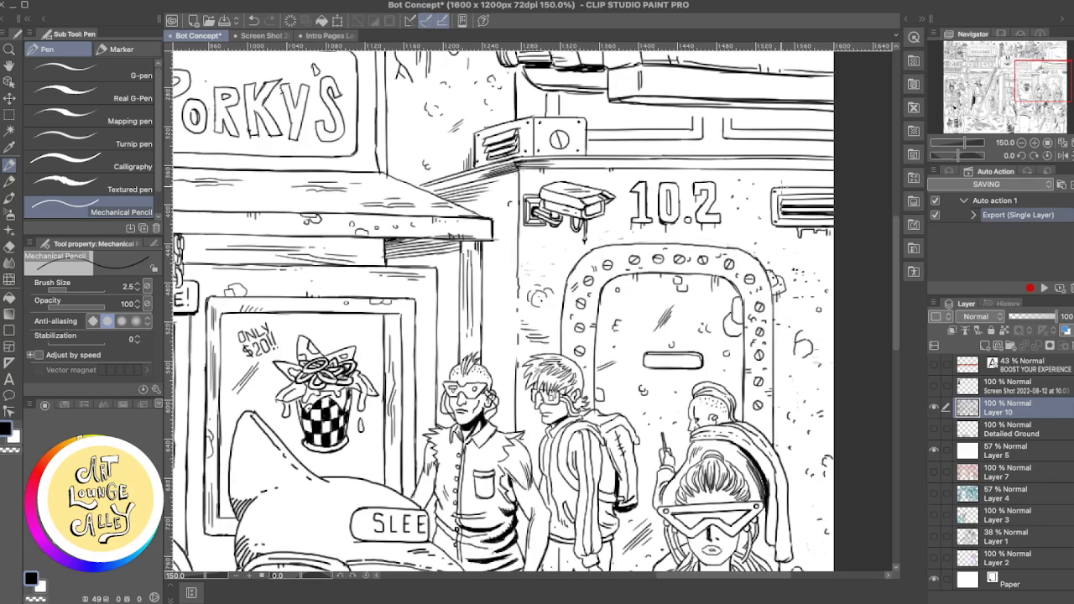
{"action": "left_click_drag", "start_coordinate": [775, 189], "coordinate": [792, 181]}
{"action": "left_click_drag", "start_coordinate": [792, 175], "coordinate": [811, 186]}
{"action": "scroll", "coordinate": [431, 260], "scroll_direction": "down", "scroll_amount": 5}
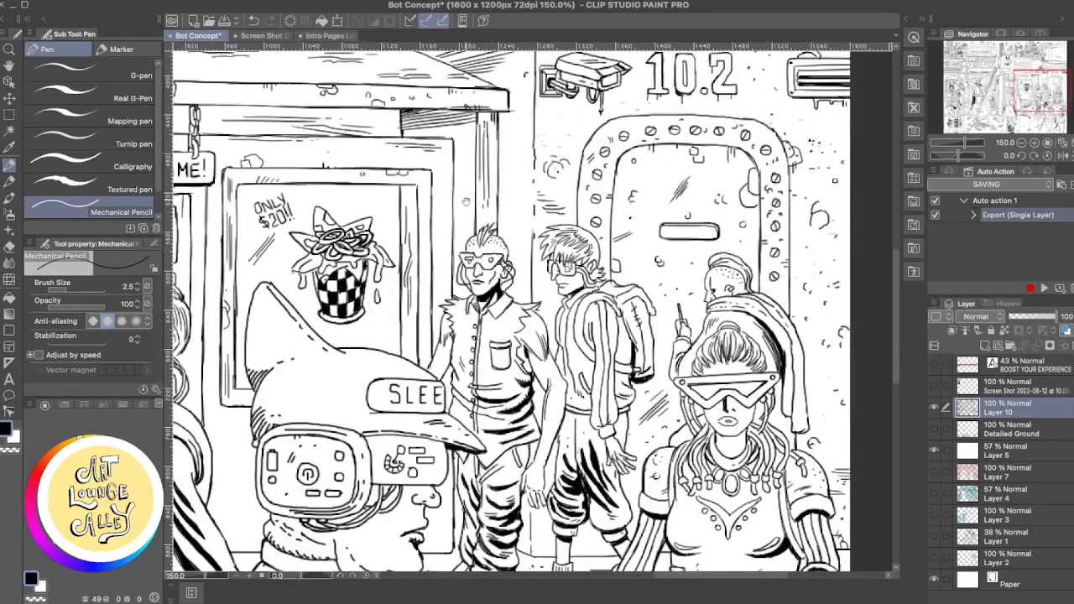
{"action": "scroll", "coordinate": [477, 242], "scroll_direction": "up", "scroll_amount": 5}
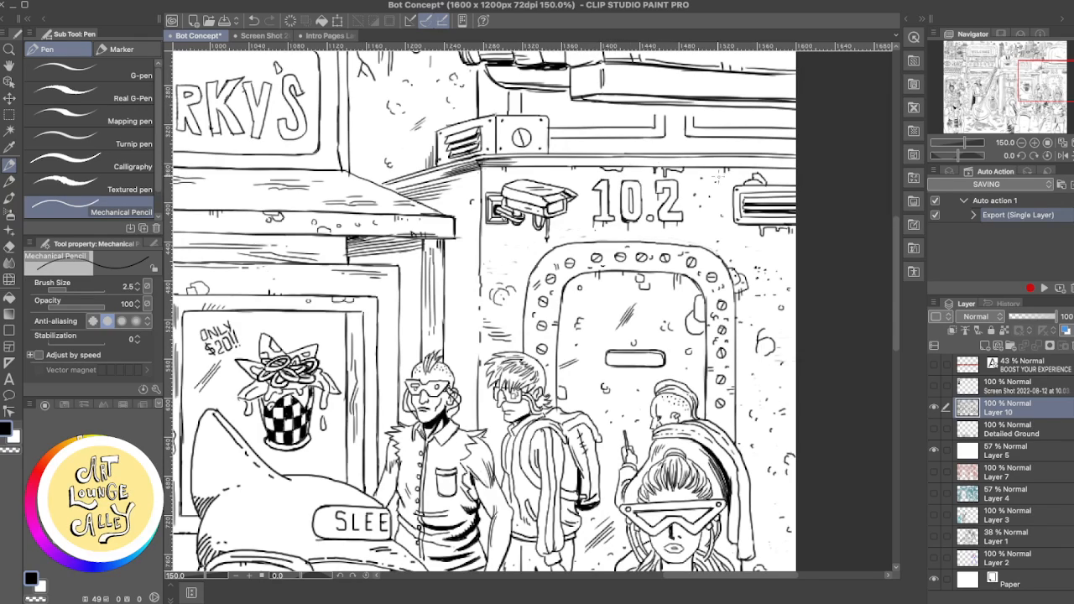
{"action": "left_click_drag", "start_coordinate": [743, 223], "coordinate": [792, 210]}
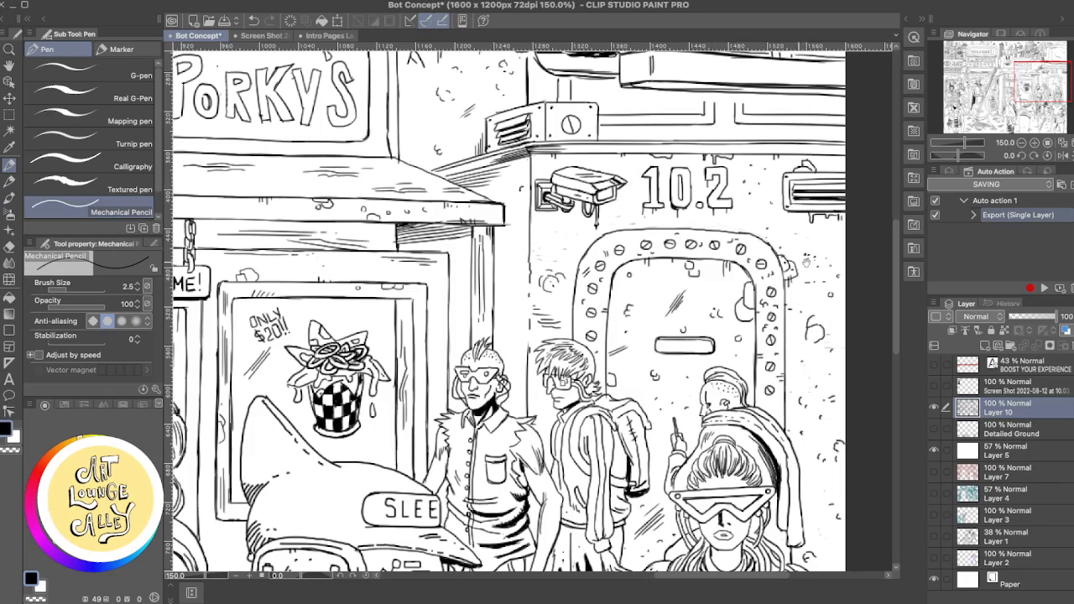
{"action": "left_click_drag", "start_coordinate": [820, 239], "coordinate": [835, 125]}
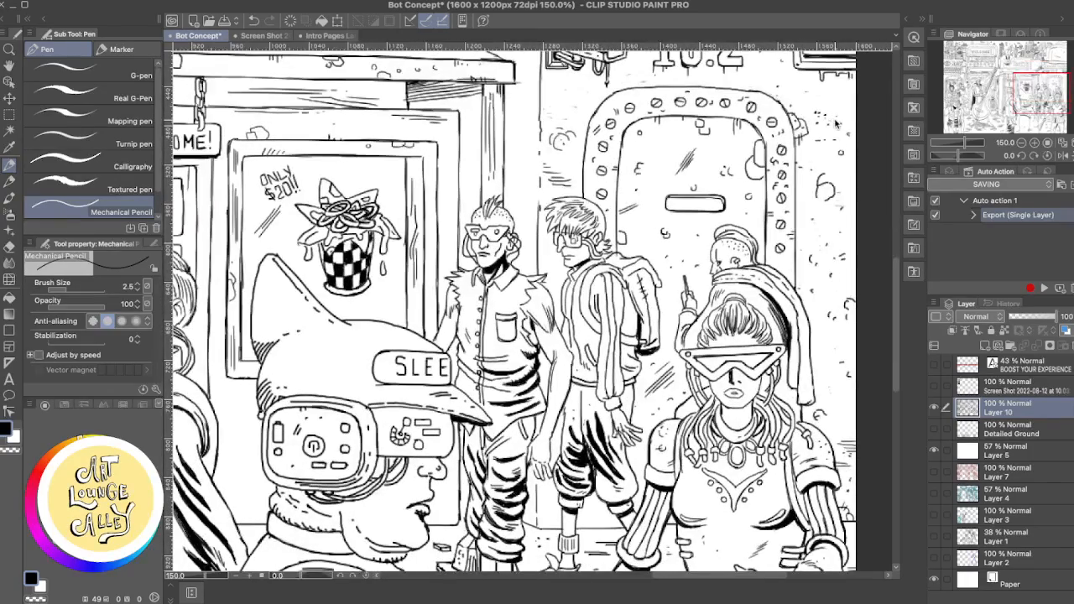
- Add a short pencil mark to the wall between the jacketed man and the helmeted figure, undoing the first stroke and redrawing it
{"action": "scroll", "coordinate": [836, 126], "scroll_direction": "down", "scroll_amount": 3}
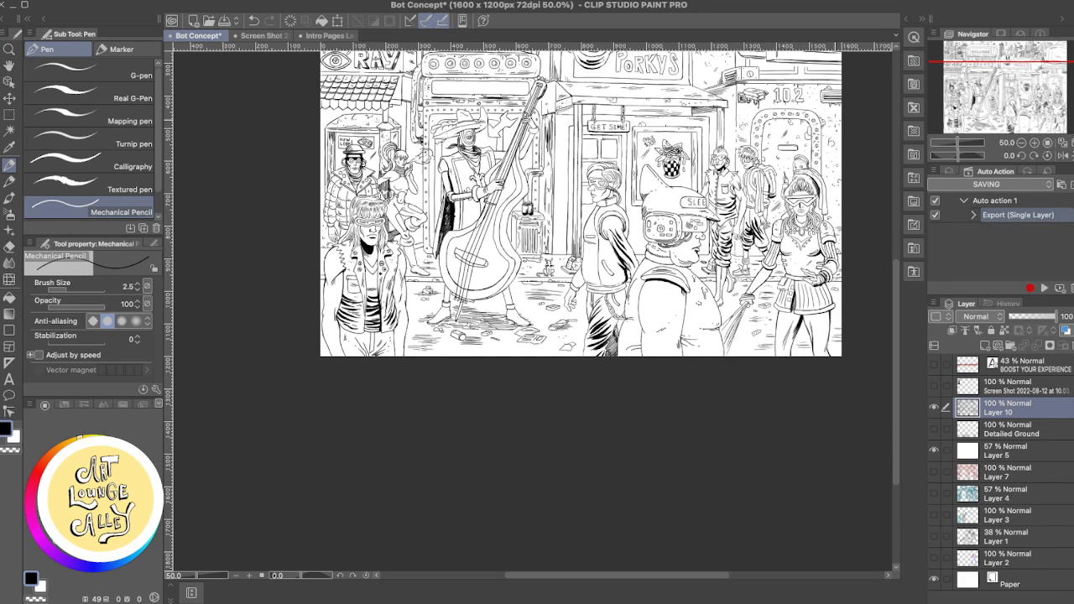
{"action": "left_click_drag", "start_coordinate": [620, 244], "coordinate": [615, 351]}
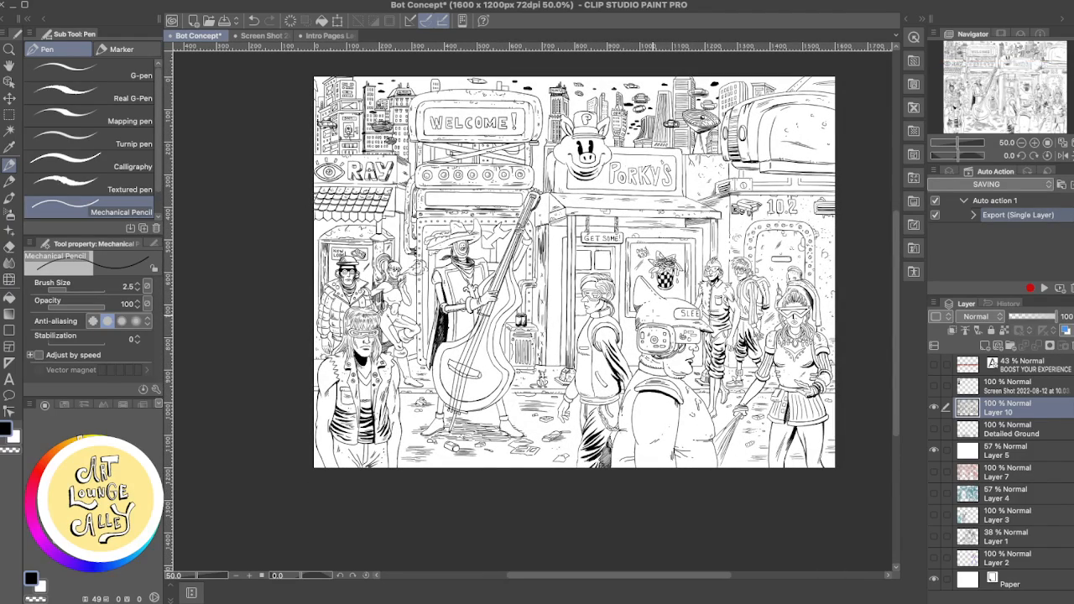
{"action": "scroll", "coordinate": [655, 313], "scroll_direction": "up", "scroll_amount": 3}
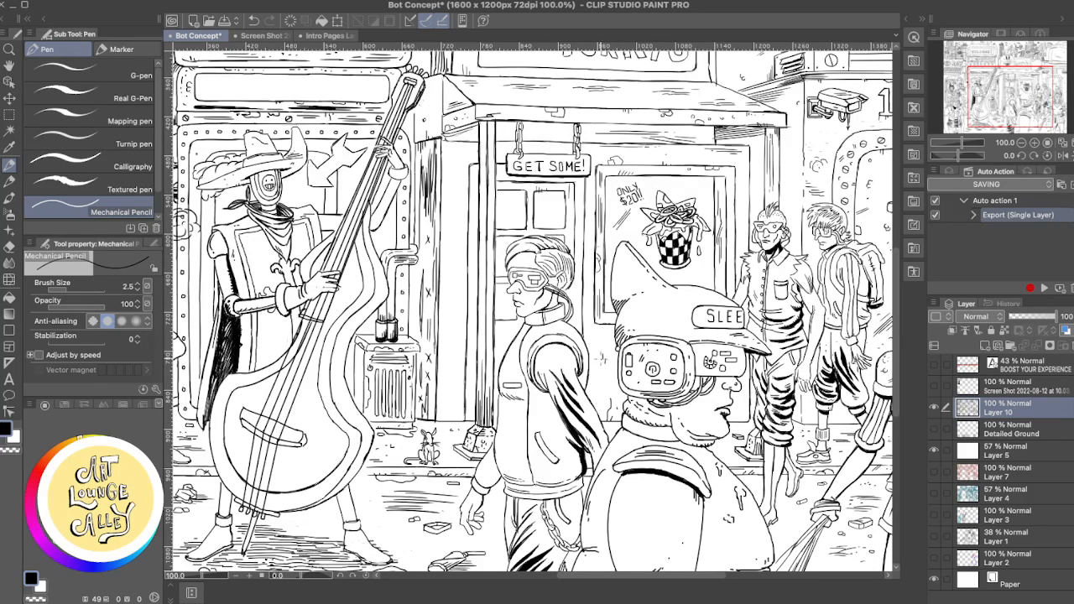
{"action": "left_click_drag", "start_coordinate": [607, 346], "coordinate": [604, 357]}
{"action": "key", "text": "ctrl+z"}
{"action": "left_click_drag", "start_coordinate": [592, 332], "coordinate": [590, 326]}
- Examine the line art of the storefronts, signs, skyline and foreground figures for areas needing touch-ups
{"action": "left_click_drag", "start_coordinate": [492, 169], "coordinate": [510, 233]}
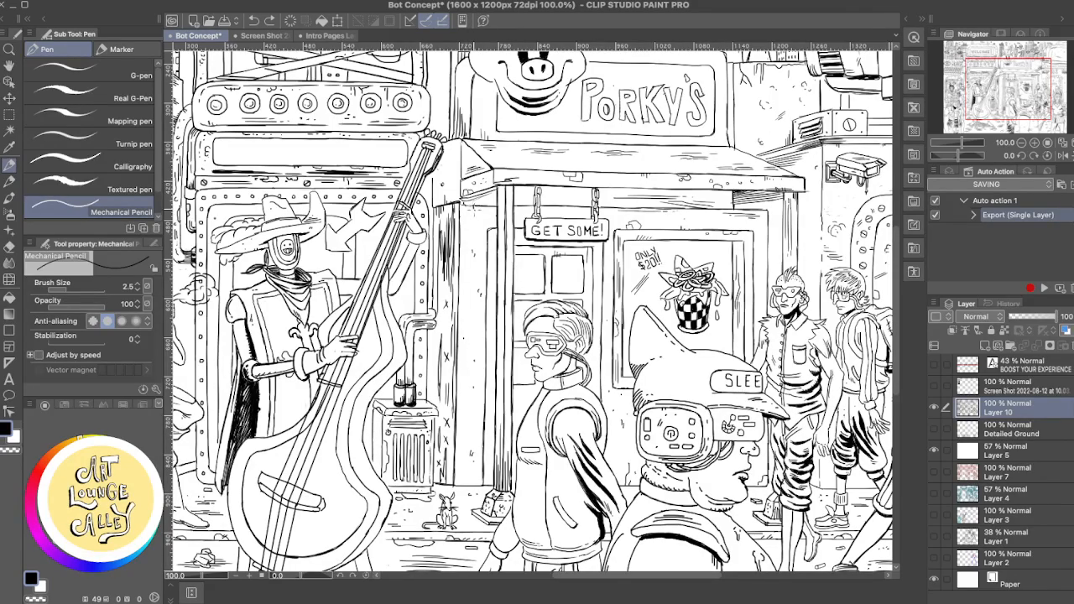
{"action": "left_click_drag", "start_coordinate": [670, 382], "coordinate": [729, 297]}
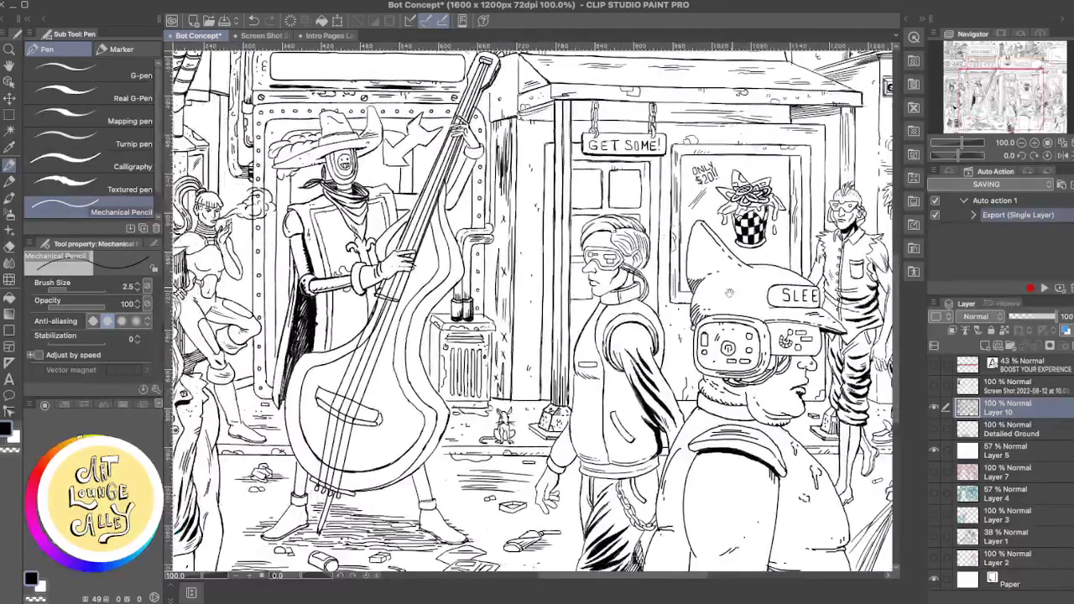
{"action": "scroll", "coordinate": [728, 303], "scroll_direction": "down", "scroll_amount": 1}
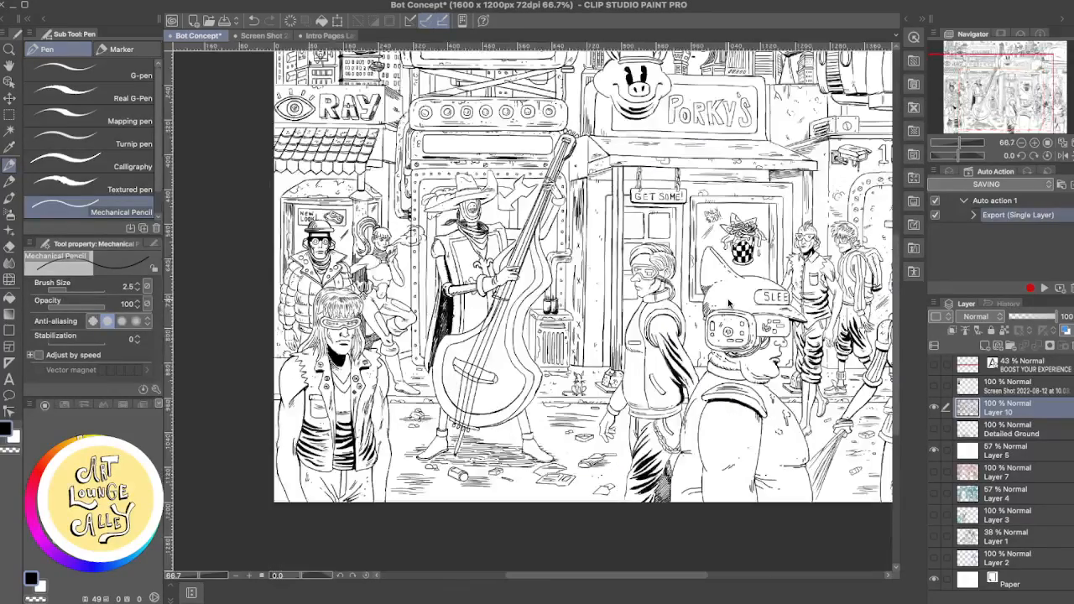
{"action": "scroll", "coordinate": [728, 302], "scroll_direction": "up", "scroll_amount": 1}
{"action": "scroll", "coordinate": [728, 303], "scroll_direction": "down", "scroll_amount": 1}
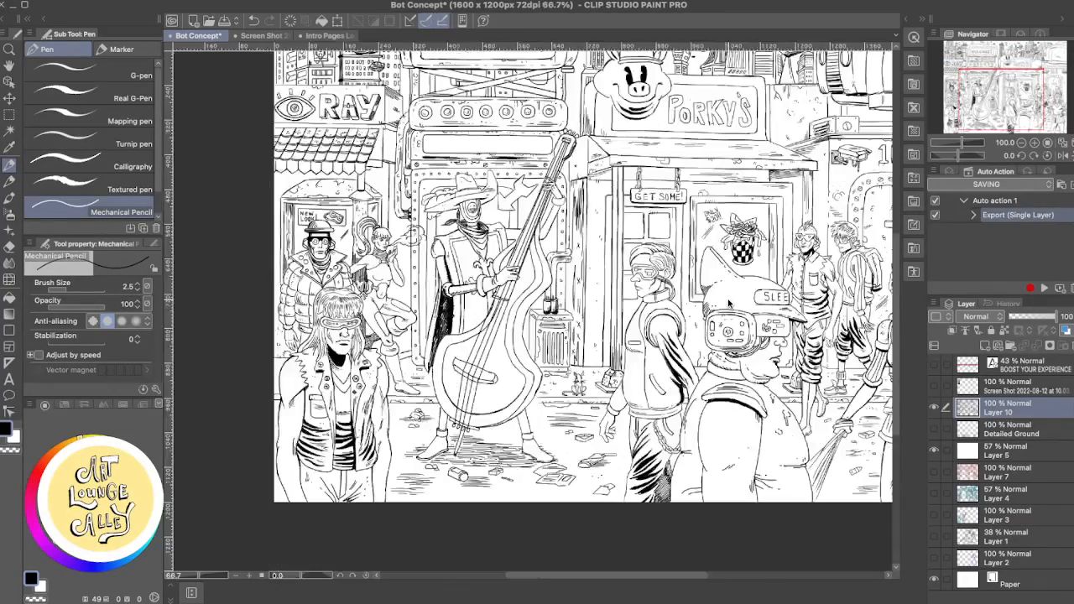
{"action": "scroll", "coordinate": [729, 303], "scroll_direction": "down", "scroll_amount": 1}
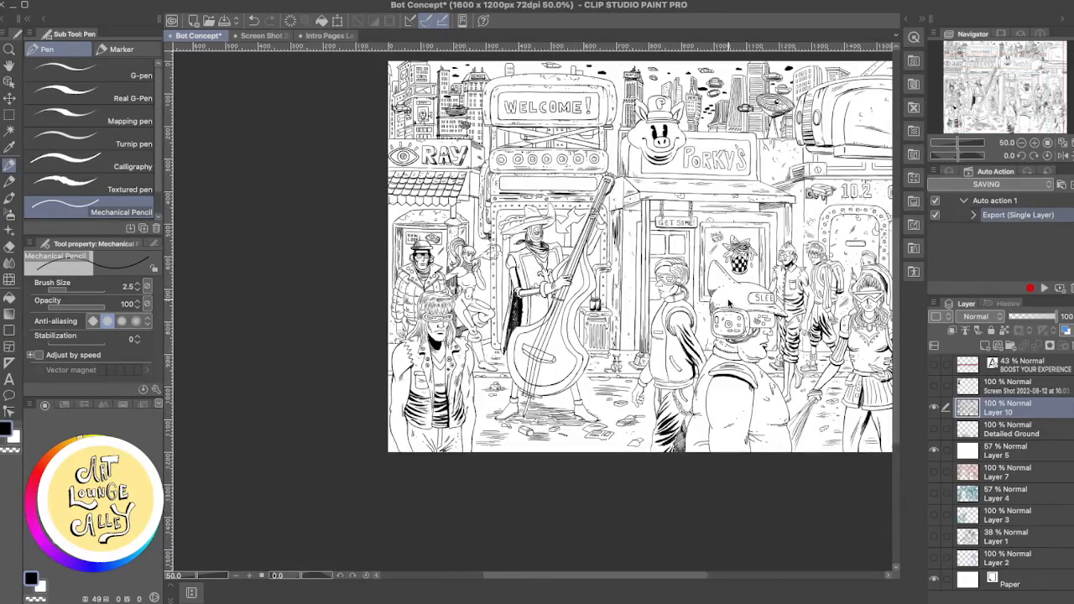
{"action": "scroll", "coordinate": [727, 299], "scroll_direction": "up", "scroll_amount": 1}
{"action": "mouse_move", "coordinate": [542, 253]}
{"action": "left_mouse_down"}
{"action": "mouse_move", "coordinate": [697, 437]}
{"action": "mouse_move", "coordinate": [614, 447]}
{"action": "left_mouse_up"}
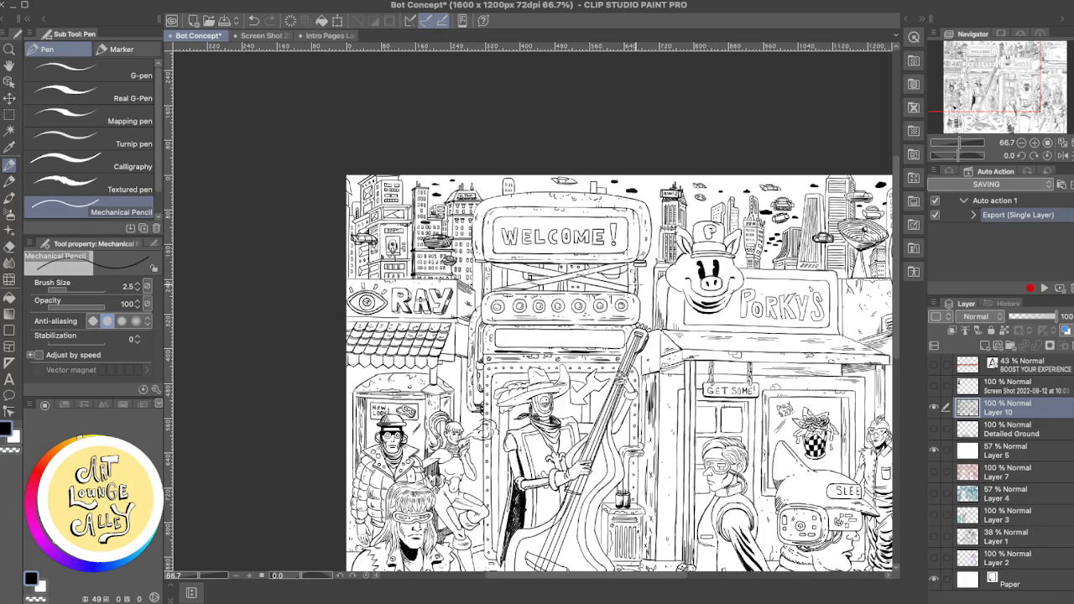
{"action": "left_click_drag", "start_coordinate": [685, 282], "coordinate": [568, 272]}
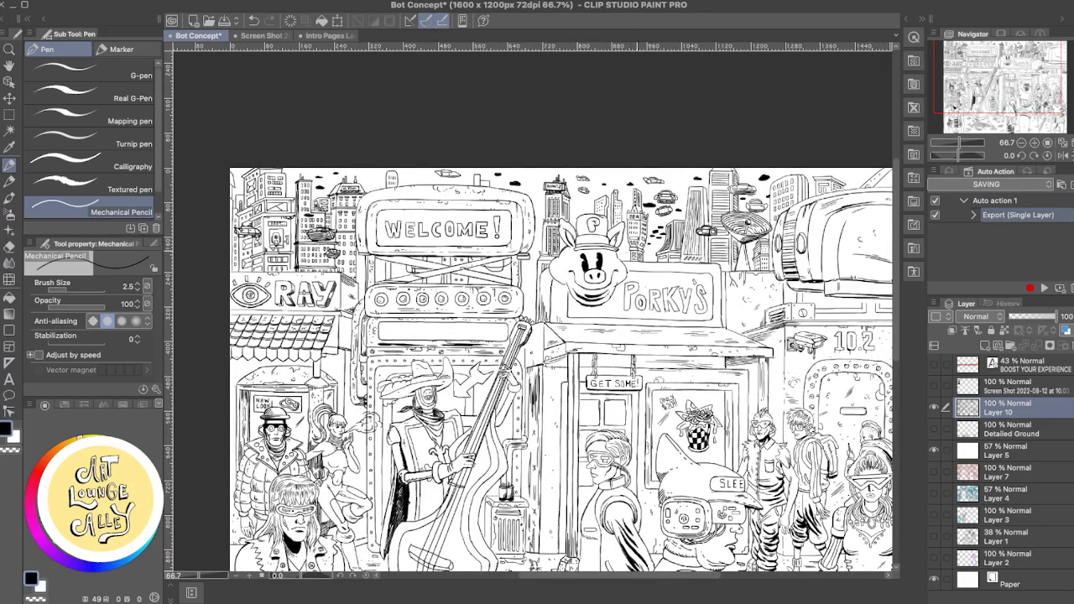
{"action": "mouse_move", "coordinate": [692, 245]}
{"action": "left_mouse_down"}
{"action": "mouse_move", "coordinate": [628, 247]}
{"action": "mouse_move", "coordinate": [706, 248]}
{"action": "left_mouse_up"}
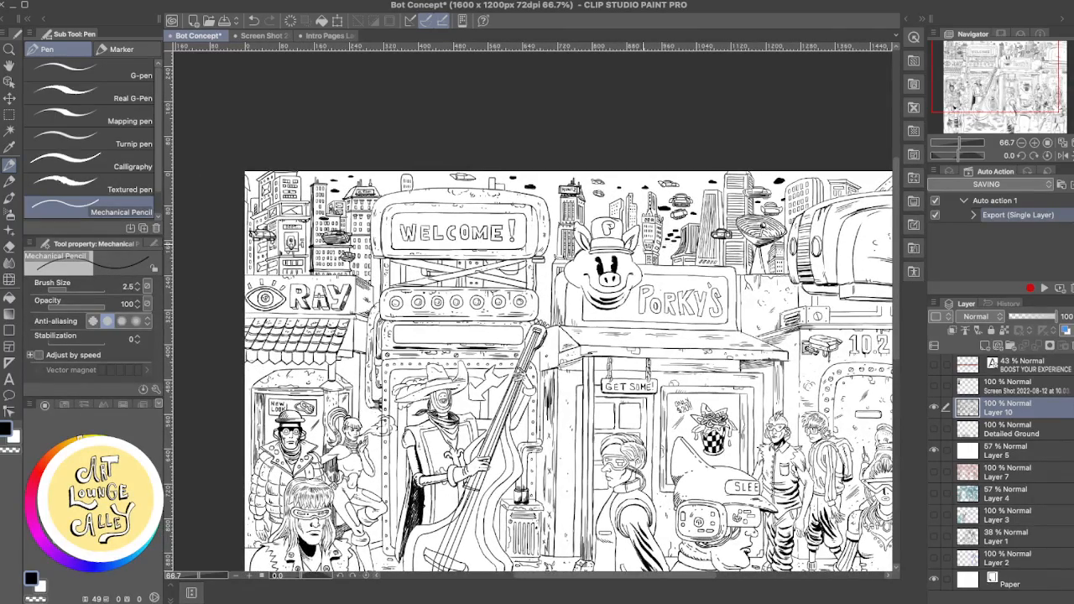
{"action": "left_click_drag", "start_coordinate": [552, 270], "coordinate": [600, 262]}
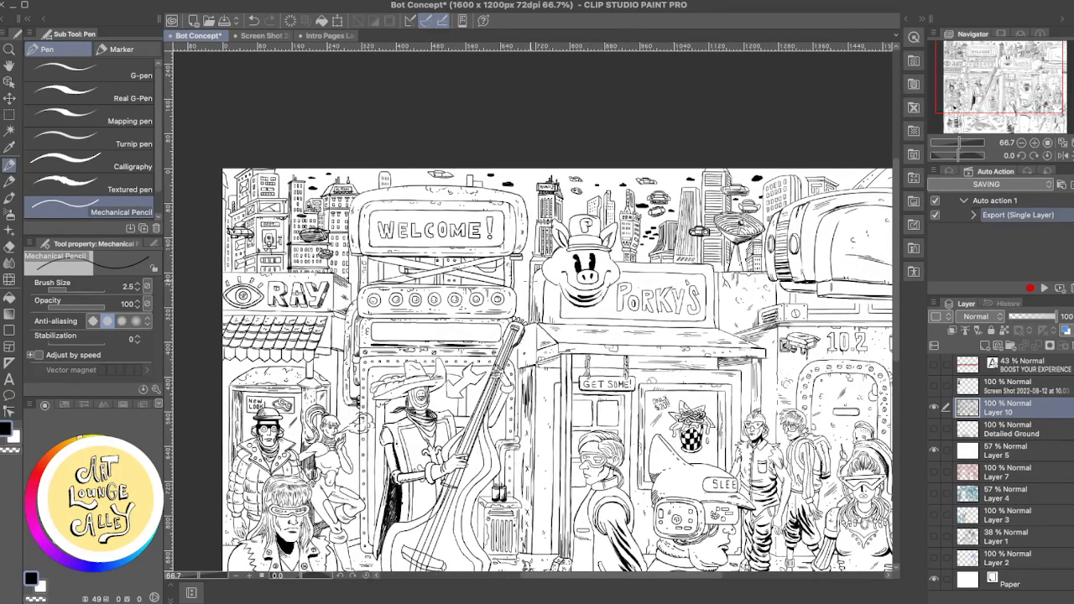
{"action": "left_click_drag", "start_coordinate": [527, 288], "coordinate": [564, 270]}
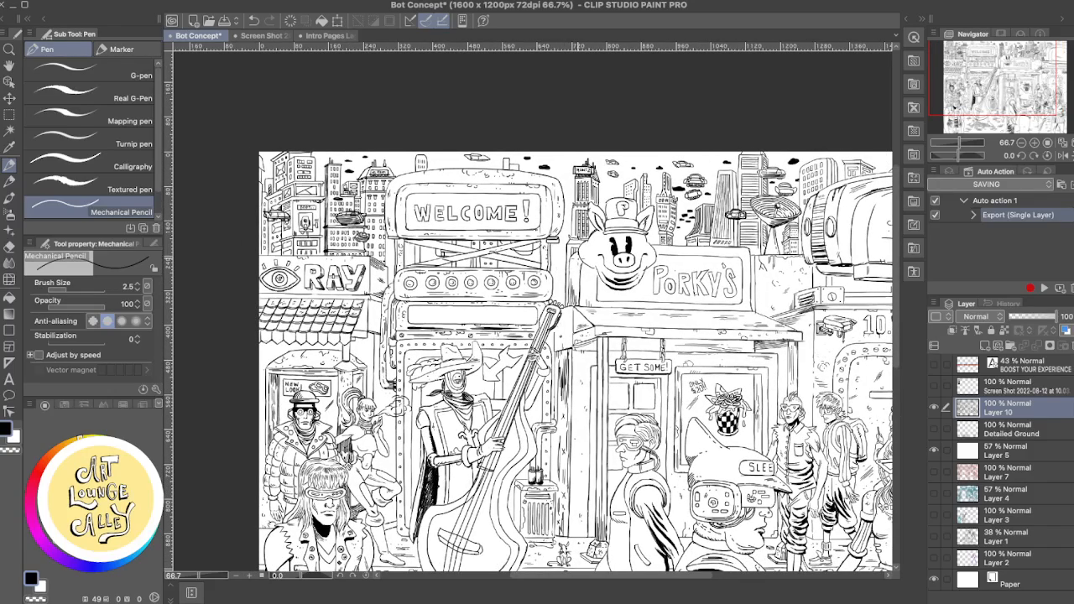
{"action": "scroll", "coordinate": [579, 262], "scroll_direction": "up", "scroll_amount": 2}
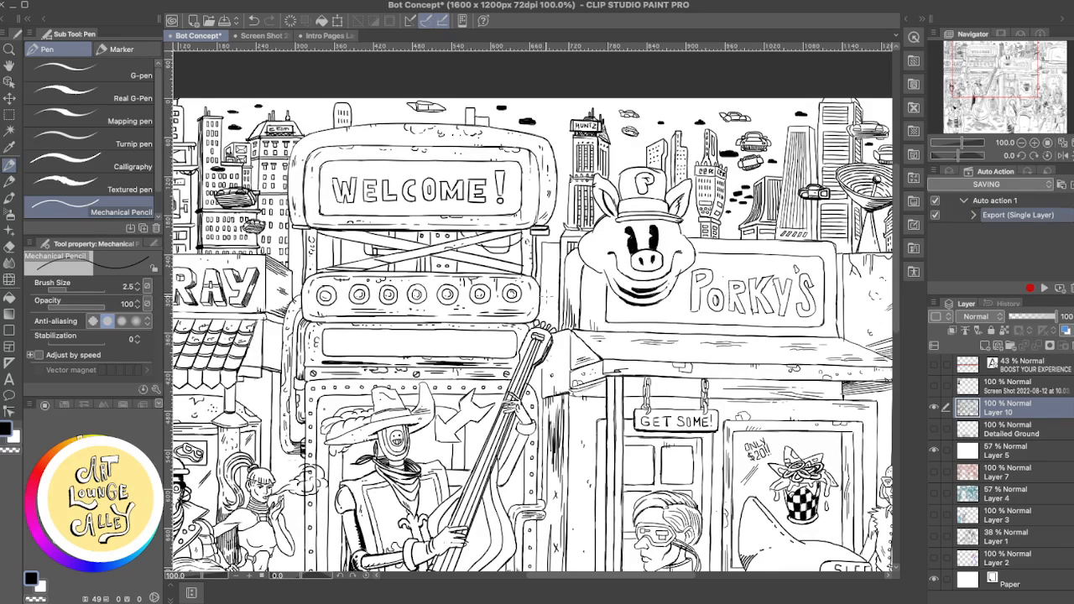
- Try out vertical edge and roof lines in the gap between the WELCOME! sign structure and the Porky's building
{"action": "left_click_drag", "start_coordinate": [547, 245], "coordinate": [543, 325]}
{"action": "key", "text": "super+z"}
{"action": "left_click_drag", "start_coordinate": [563, 228], "coordinate": [588, 272]}
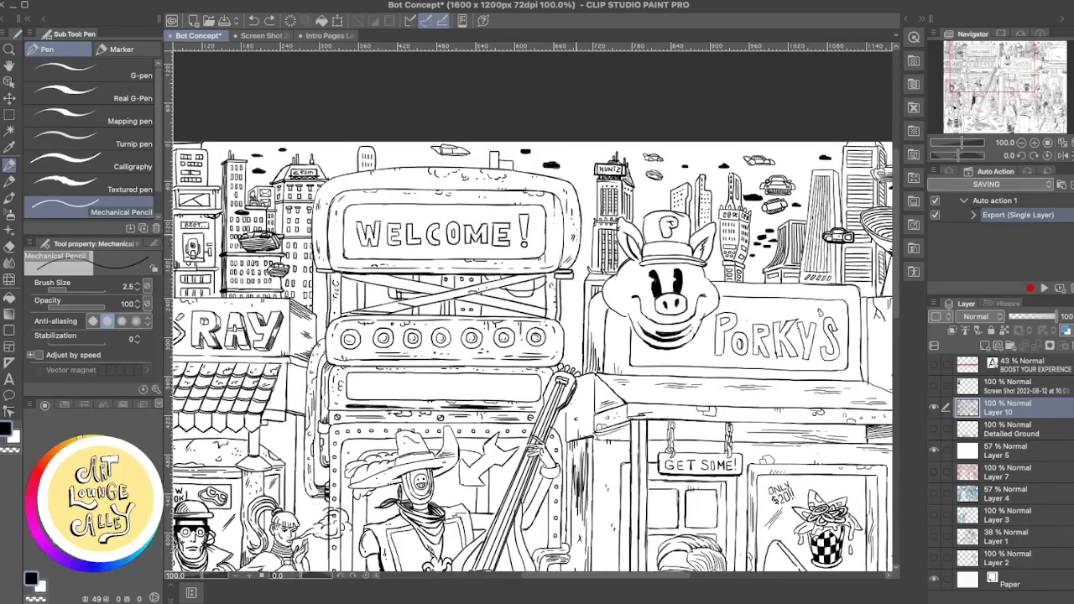
{"action": "left_click_drag", "start_coordinate": [580, 232], "coordinate": [592, 236]}
{"action": "key", "text": "super+z"}
{"action": "left_click_drag", "start_coordinate": [579, 233], "coordinate": [593, 239]}
{"action": "left_click_drag", "start_coordinate": [569, 278], "coordinate": [568, 350]}
{"action": "key", "text": "super+z"}
{"action": "left_click_drag", "start_coordinate": [574, 279], "coordinate": [576, 316]}
{"action": "key", "text": "super+z"}
{"action": "left_click_drag", "start_coordinate": [574, 279], "coordinate": [567, 344]}
{"action": "key", "text": "super+z"}
{"action": "key", "text": "super+z"}
{"action": "left_click_drag", "start_coordinate": [570, 281], "coordinate": [569, 366]}
{"action": "key", "text": "super+z"}
- Draw small background building details in the gap beside the WELCOME! sign structure, undoing the unwanted strokes
{"action": "left_click_drag", "start_coordinate": [563, 296], "coordinate": [579, 296]}
{"action": "key", "text": "ctrl+z"}
{"action": "mouse_move", "coordinate": [580, 257]}
{"action": "left_mouse_down"}
{"action": "mouse_move", "coordinate": [579, 278]}
{"action": "mouse_move", "coordinate": [591, 266]}
{"action": "left_mouse_up"}
{"action": "key", "text": "ctrl+z"}
{"action": "key", "text": "ctrl+z"}
{"action": "left_click_drag", "start_coordinate": [580, 262], "coordinate": [581, 291]}
{"action": "key", "text": "ctrl+z"}
{"action": "key", "text": "ctrl+z"}
{"action": "key", "text": "ctrl+z"}
{"action": "key", "text": "ctrl+z"}
{"action": "mouse_move", "coordinate": [583, 259]}
{"action": "left_mouse_down"}
{"action": "mouse_move", "coordinate": [589, 270]}
{"action": "mouse_move", "coordinate": [590, 253]}
{"action": "left_mouse_up"}
{"action": "key", "text": "ctrl+z"}
{"action": "key", "text": "ctrl+z"}
{"action": "key", "text": "ctrl+z"}
{"action": "left_click_drag", "start_coordinate": [579, 286], "coordinate": [564, 318]}
{"action": "key", "text": "ctrl+z"}
- Inspect the skyline, the pig mascot, the Porky's sign and the satellite dish up close for leftover flaws
{"action": "scroll", "coordinate": [744, 262], "scroll_direction": "down", "scroll_amount": 3}
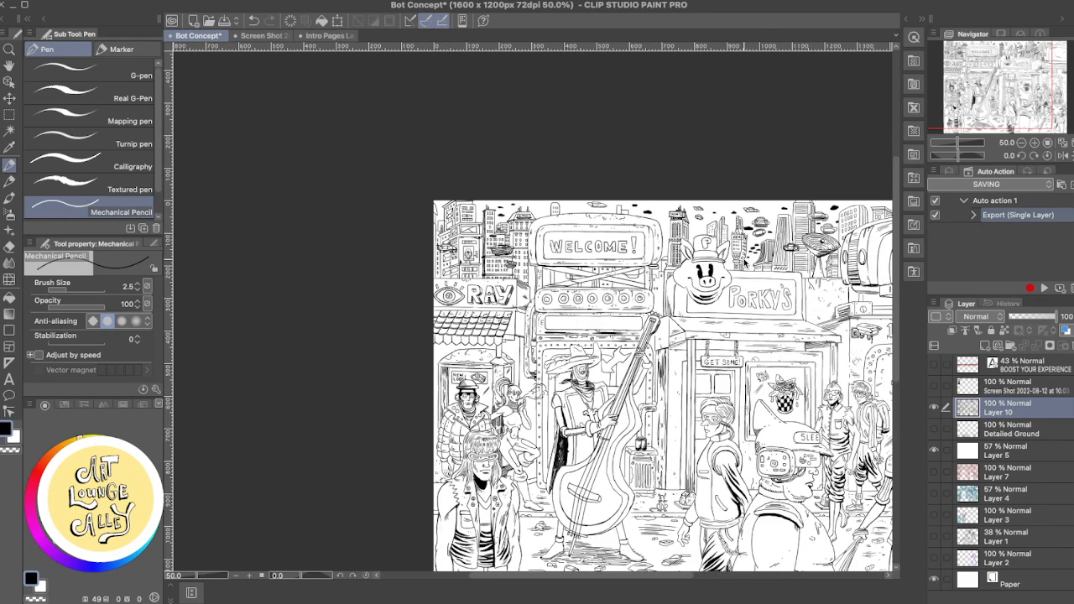
{"action": "scroll", "coordinate": [744, 262], "scroll_direction": "up", "scroll_amount": 3}
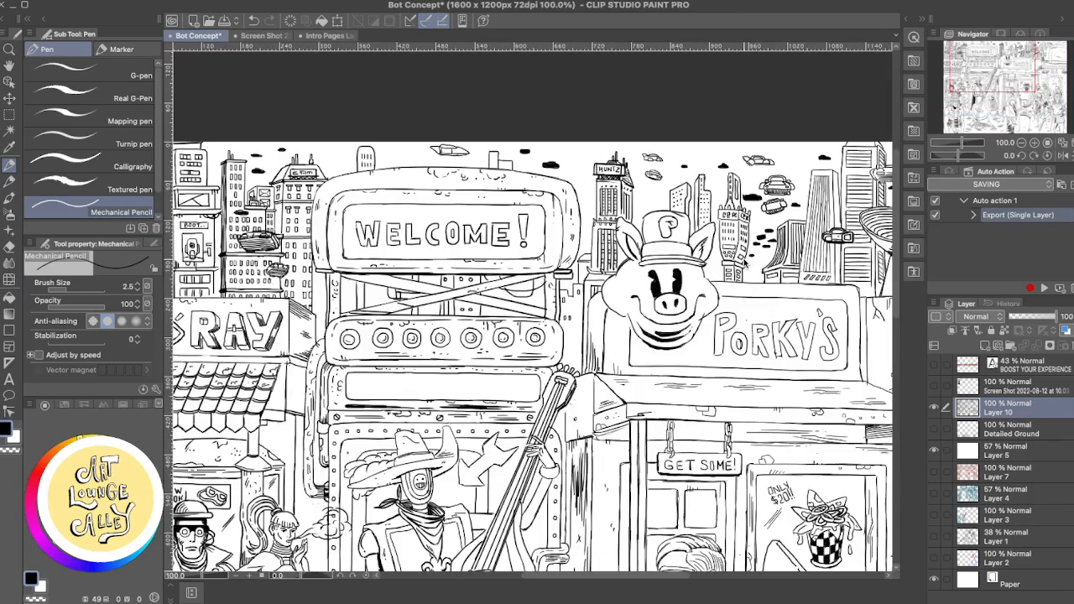
{"action": "scroll", "coordinate": [744, 262], "scroll_direction": "up", "scroll_amount": 1}
{"action": "scroll", "coordinate": [744, 262], "scroll_direction": "down", "scroll_amount": 1}
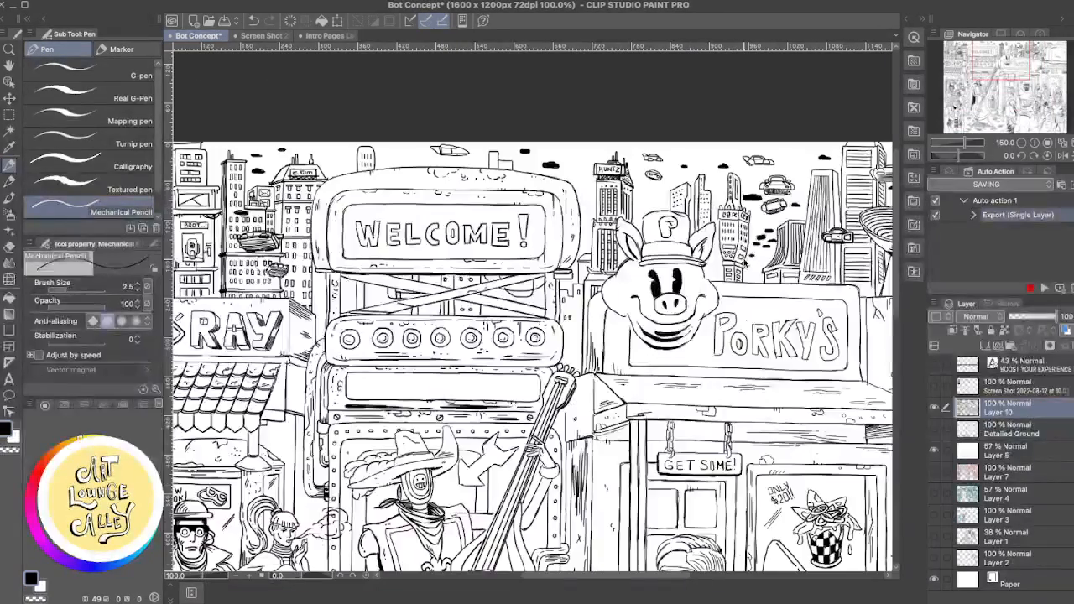
{"action": "scroll", "coordinate": [744, 262], "scroll_direction": "up", "scroll_amount": 1}
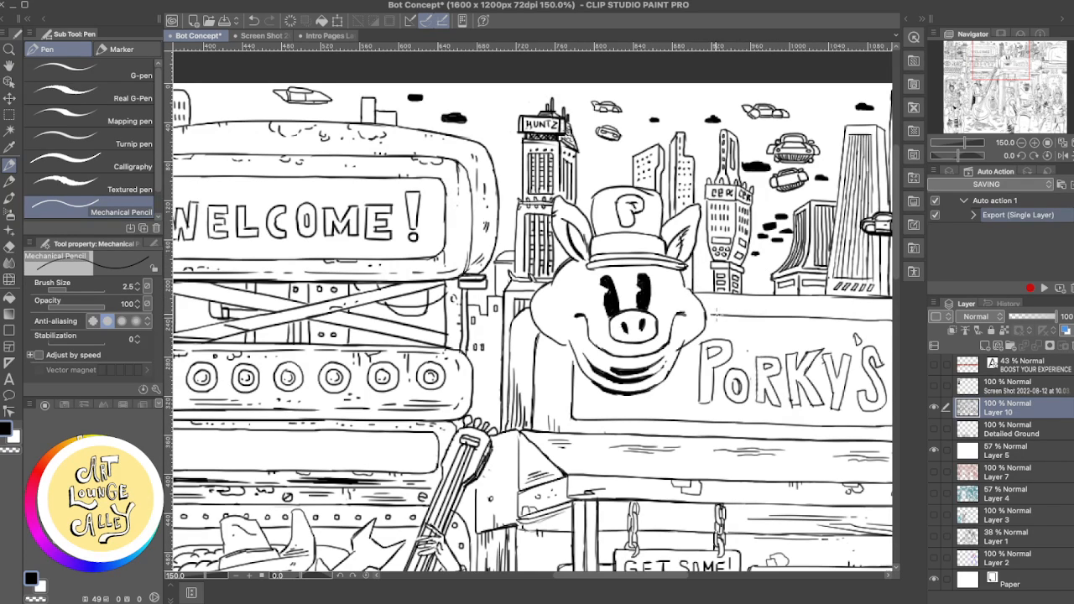
{"action": "left_click_drag", "start_coordinate": [722, 315], "coordinate": [579, 313]}
{"action": "left_click_drag", "start_coordinate": [703, 286], "coordinate": [562, 319]}
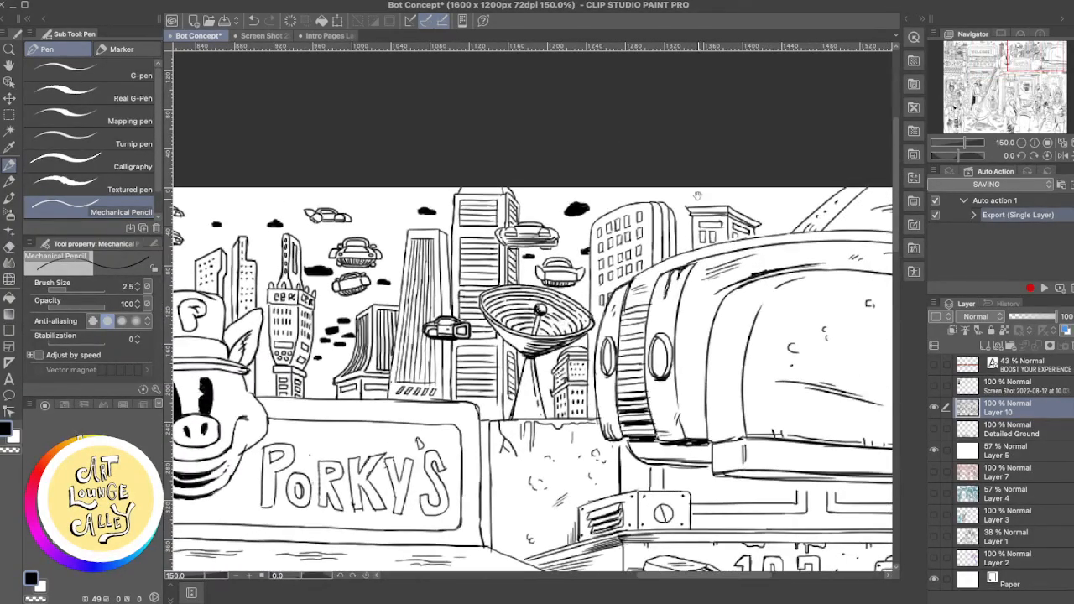
{"action": "key", "text": "e"}
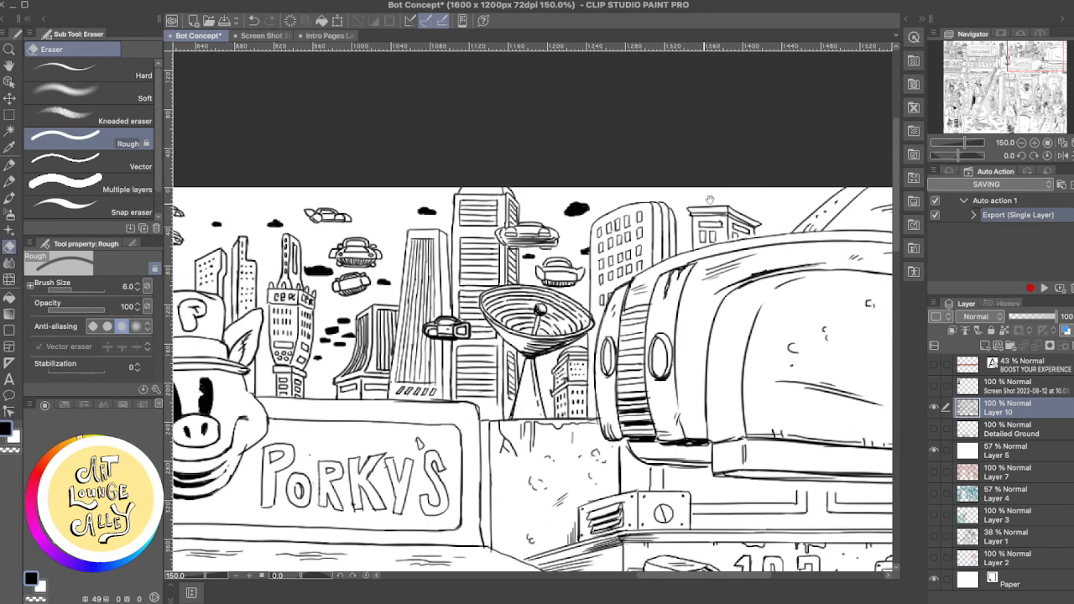
{"action": "left_click_drag", "start_coordinate": [710, 200], "coordinate": [815, 146]}
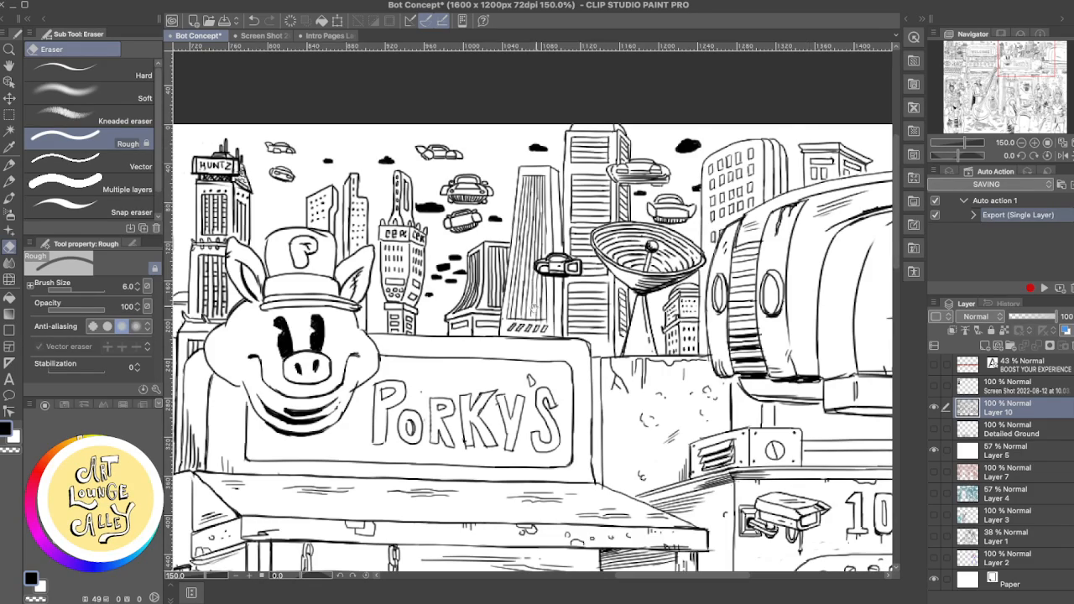
{"action": "left_click_drag", "start_coordinate": [533, 309], "coordinate": [612, 263]}
{"action": "left_click_drag", "start_coordinate": [338, 309], "coordinate": [468, 320]}
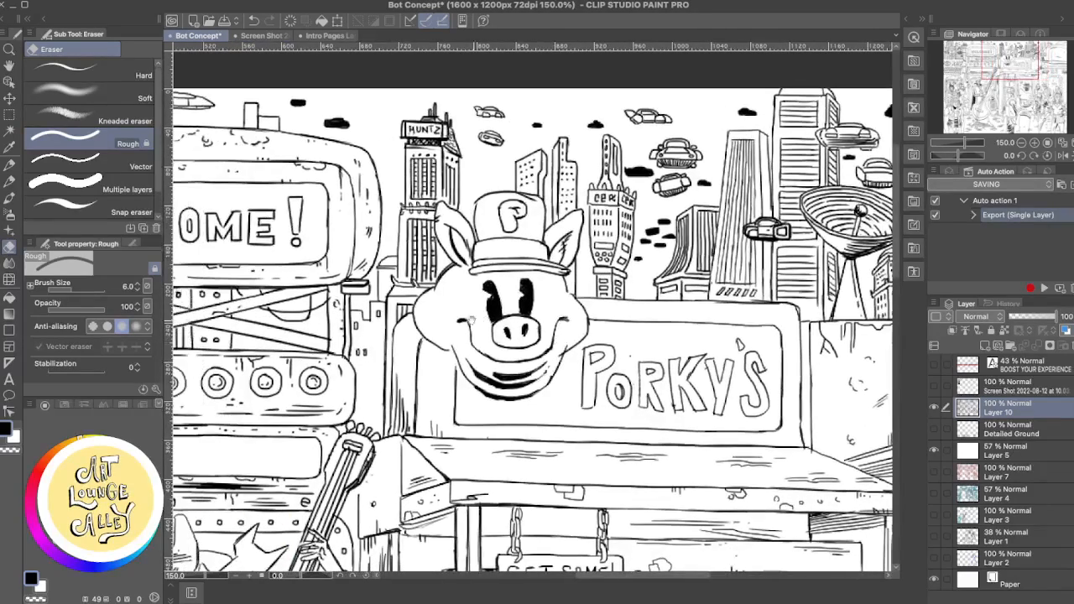
- Review the whole street illustration, checking the overall balance of signs, storefronts and figures
{"action": "scroll", "coordinate": [475, 307], "scroll_direction": "down", "scroll_amount": 3}
{"action": "scroll", "coordinate": [475, 307], "scroll_direction": "down", "scroll_amount": 1}
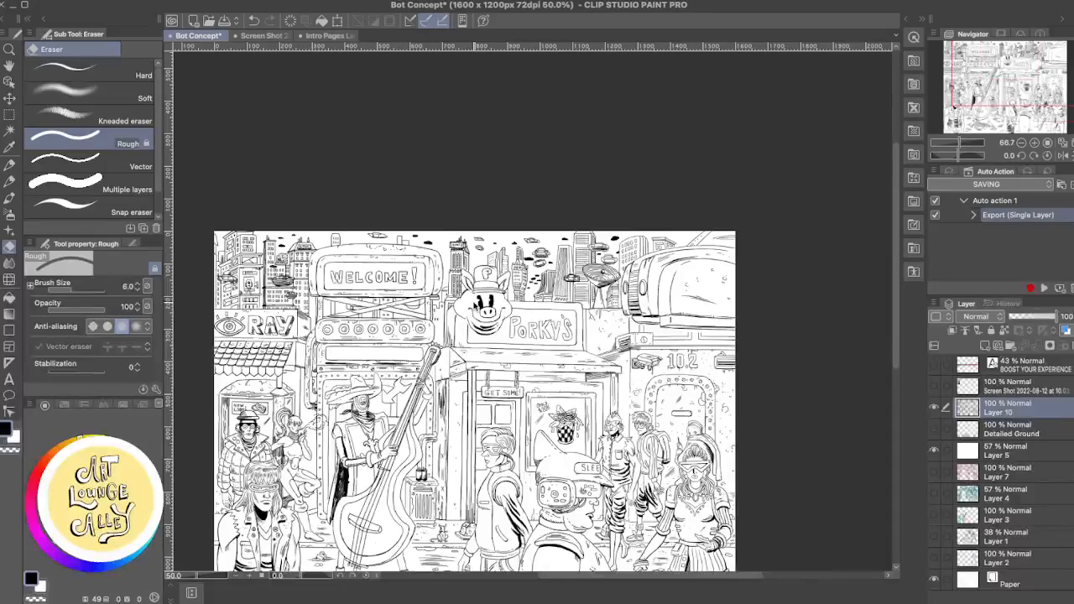
{"action": "scroll", "coordinate": [475, 307], "scroll_direction": "up", "scroll_amount": 1}
{"action": "left_click_drag", "start_coordinate": [473, 339], "coordinate": [573, 209]}
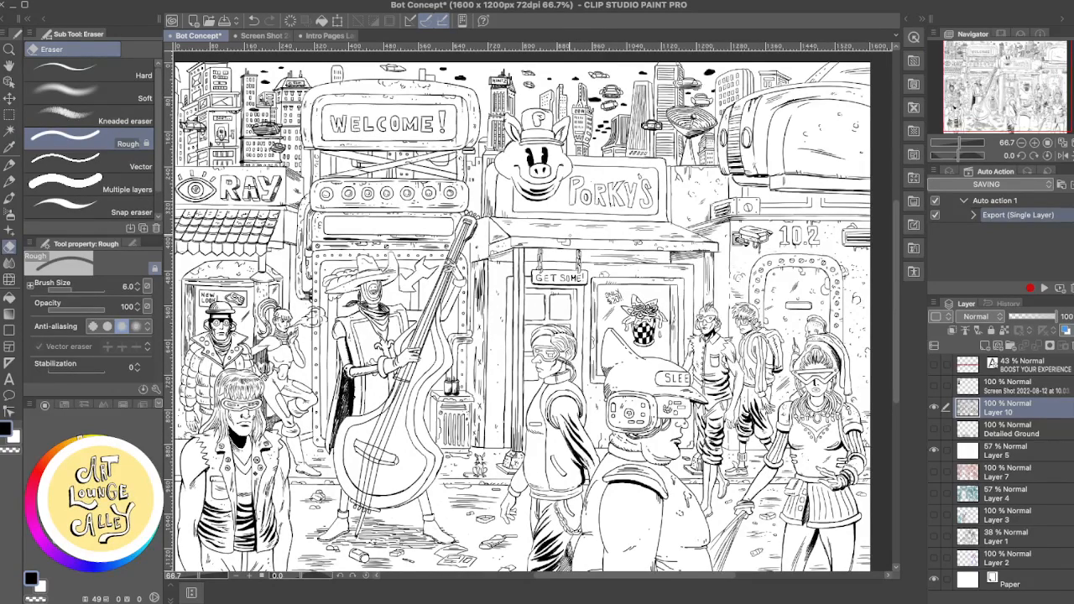
{"action": "left_click_drag", "start_coordinate": [540, 341], "coordinate": [578, 294]}
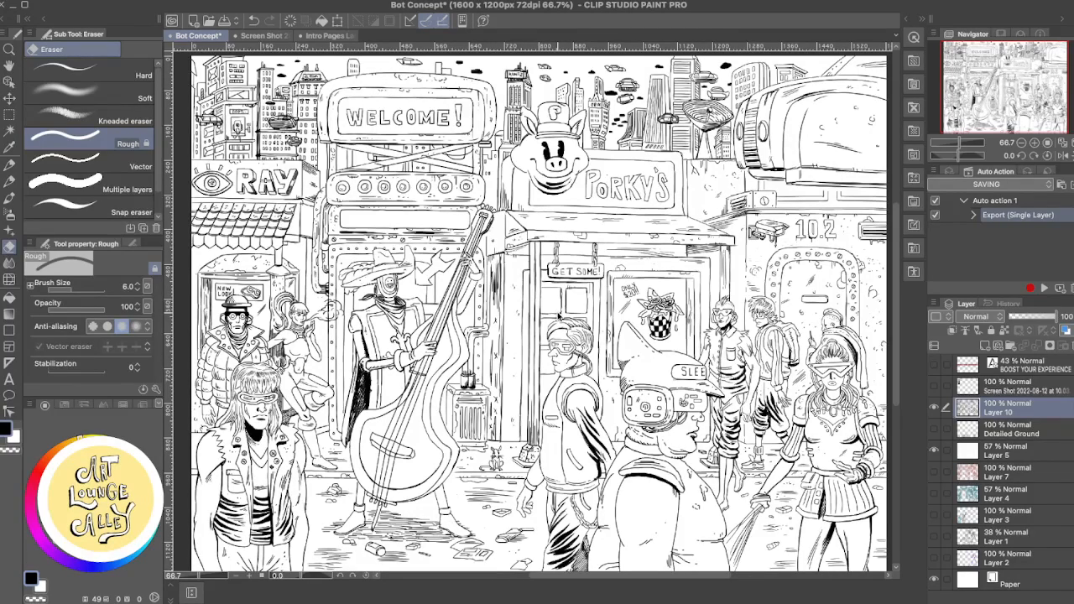
{"action": "scroll", "coordinate": [554, 314], "scroll_direction": "up", "scroll_amount": 2}
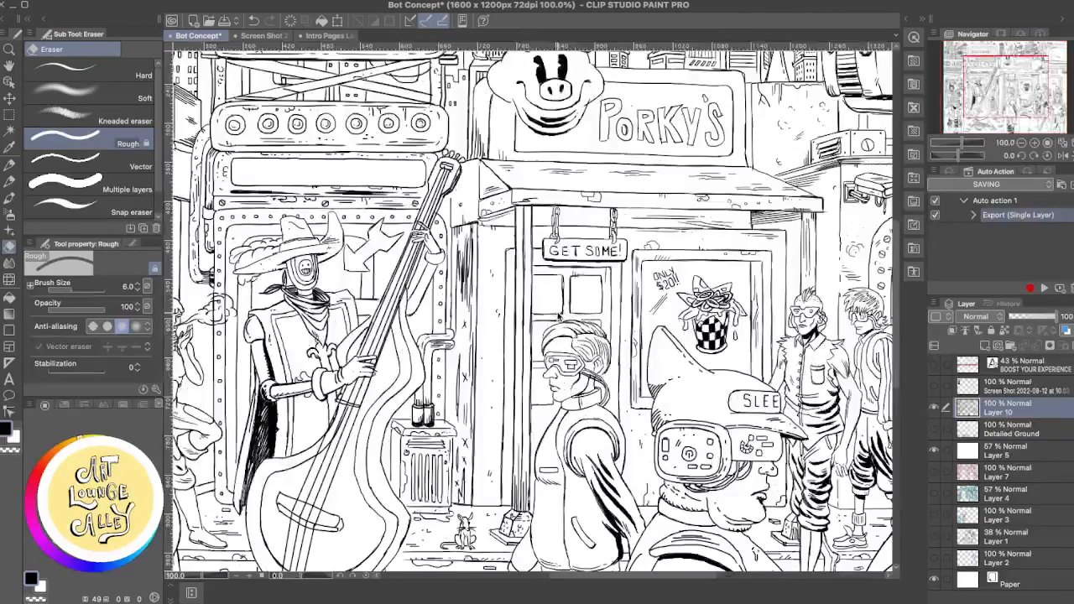
{"action": "scroll", "coordinate": [558, 315], "scroll_direction": "down", "scroll_amount": 2}
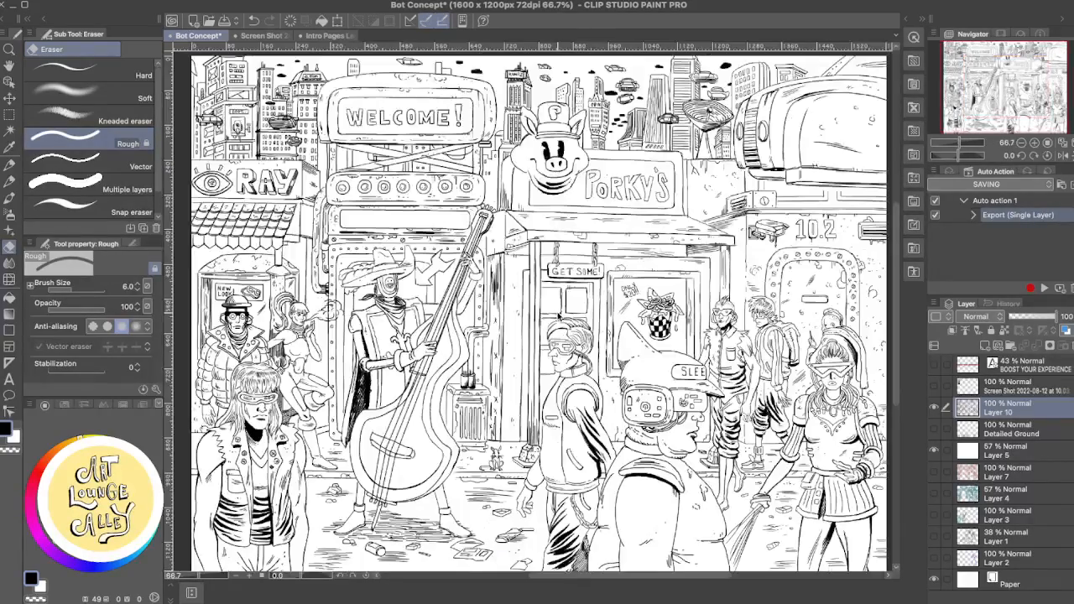
{"action": "scroll", "coordinate": [559, 315], "scroll_direction": "down", "scroll_amount": 1}
{"action": "scroll", "coordinate": [559, 316], "scroll_direction": "up", "scroll_amount": 1}
{"action": "mouse_move", "coordinate": [710, 284]}
{"action": "left_mouse_down"}
{"action": "mouse_move", "coordinate": [687, 282]}
{"action": "mouse_move", "coordinate": [720, 276]}
{"action": "left_mouse_up"}
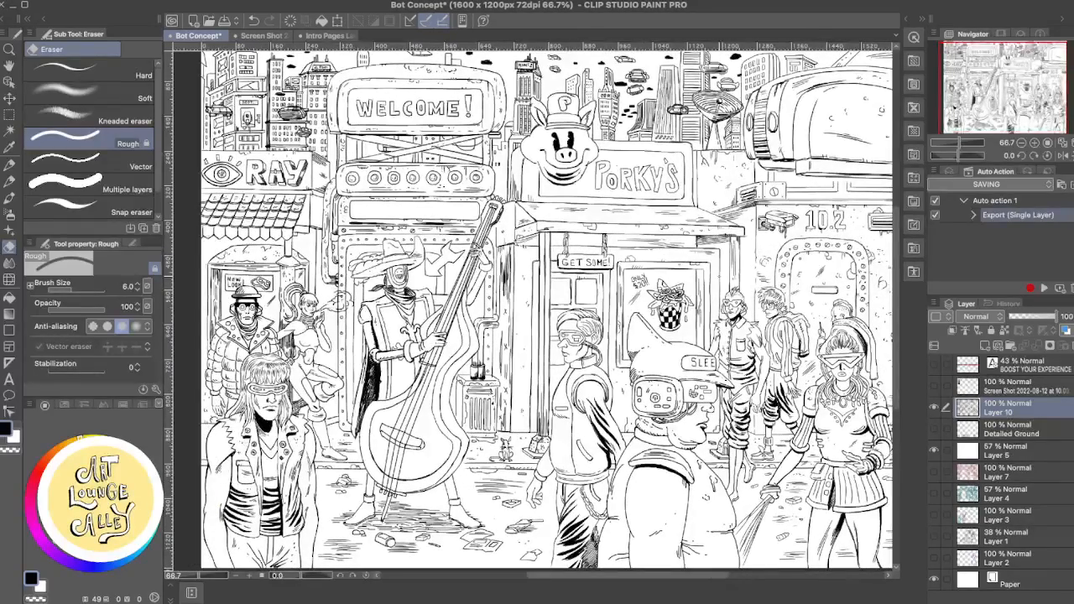